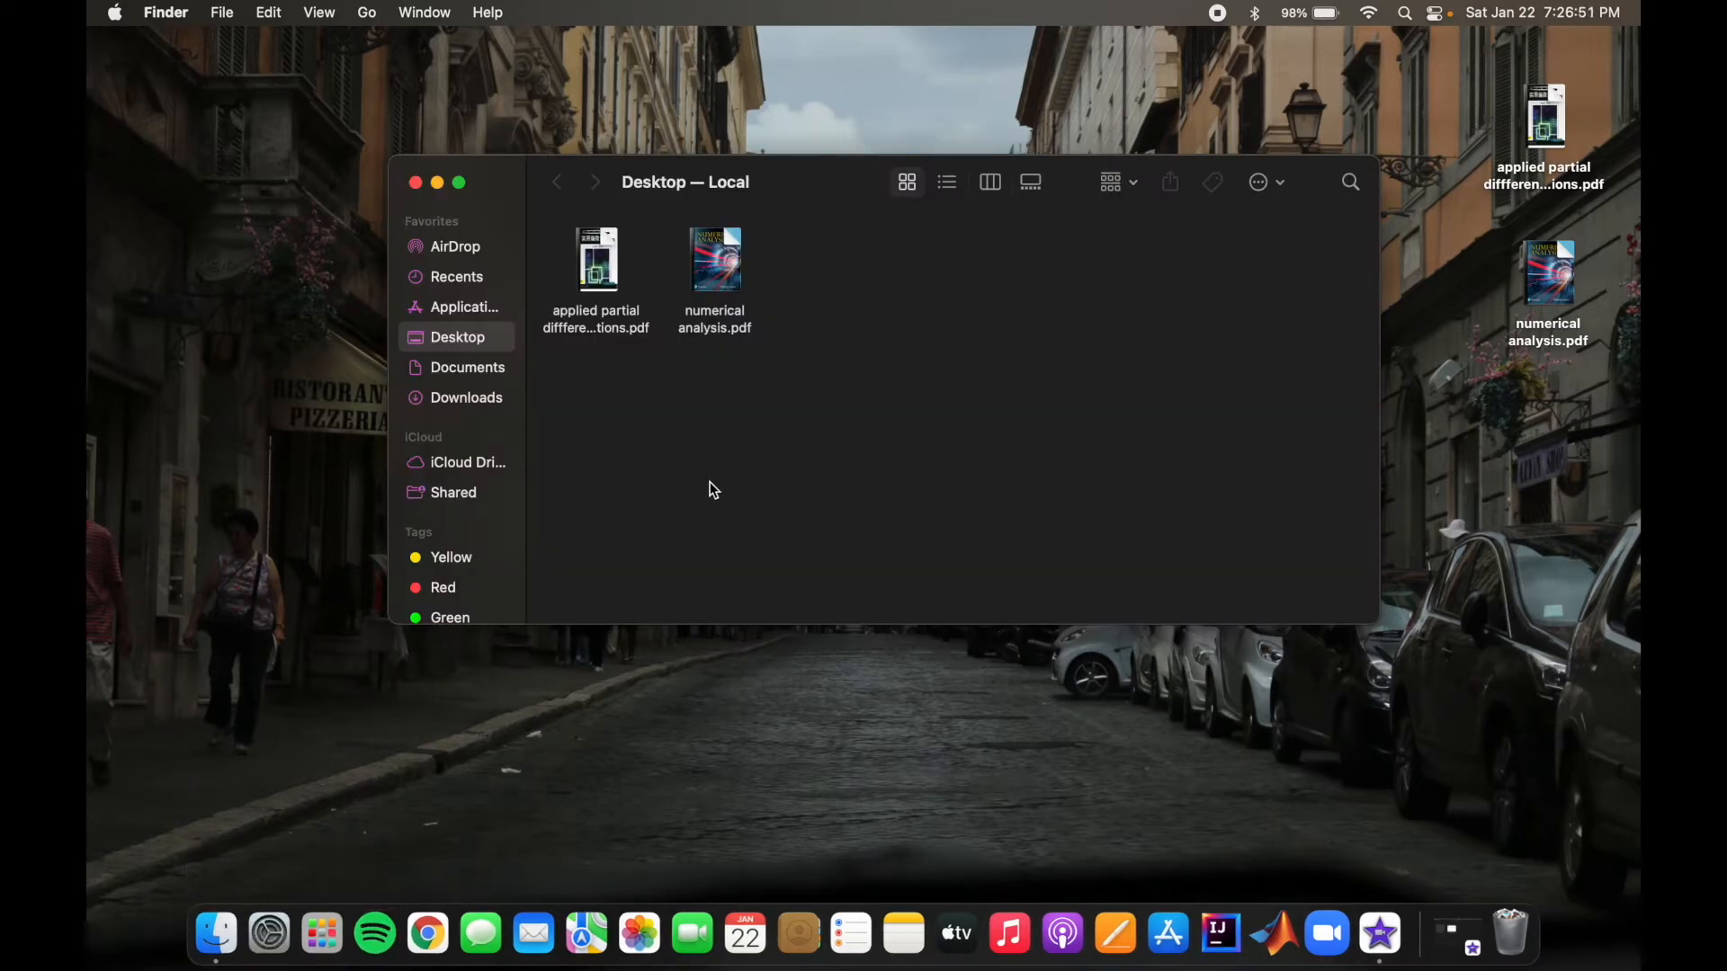
Step: From the home folder, open the laminar cases folder at openfoam/run/tutorials/incompressible/pimpleFoam/laminar
key(super+shift+h)
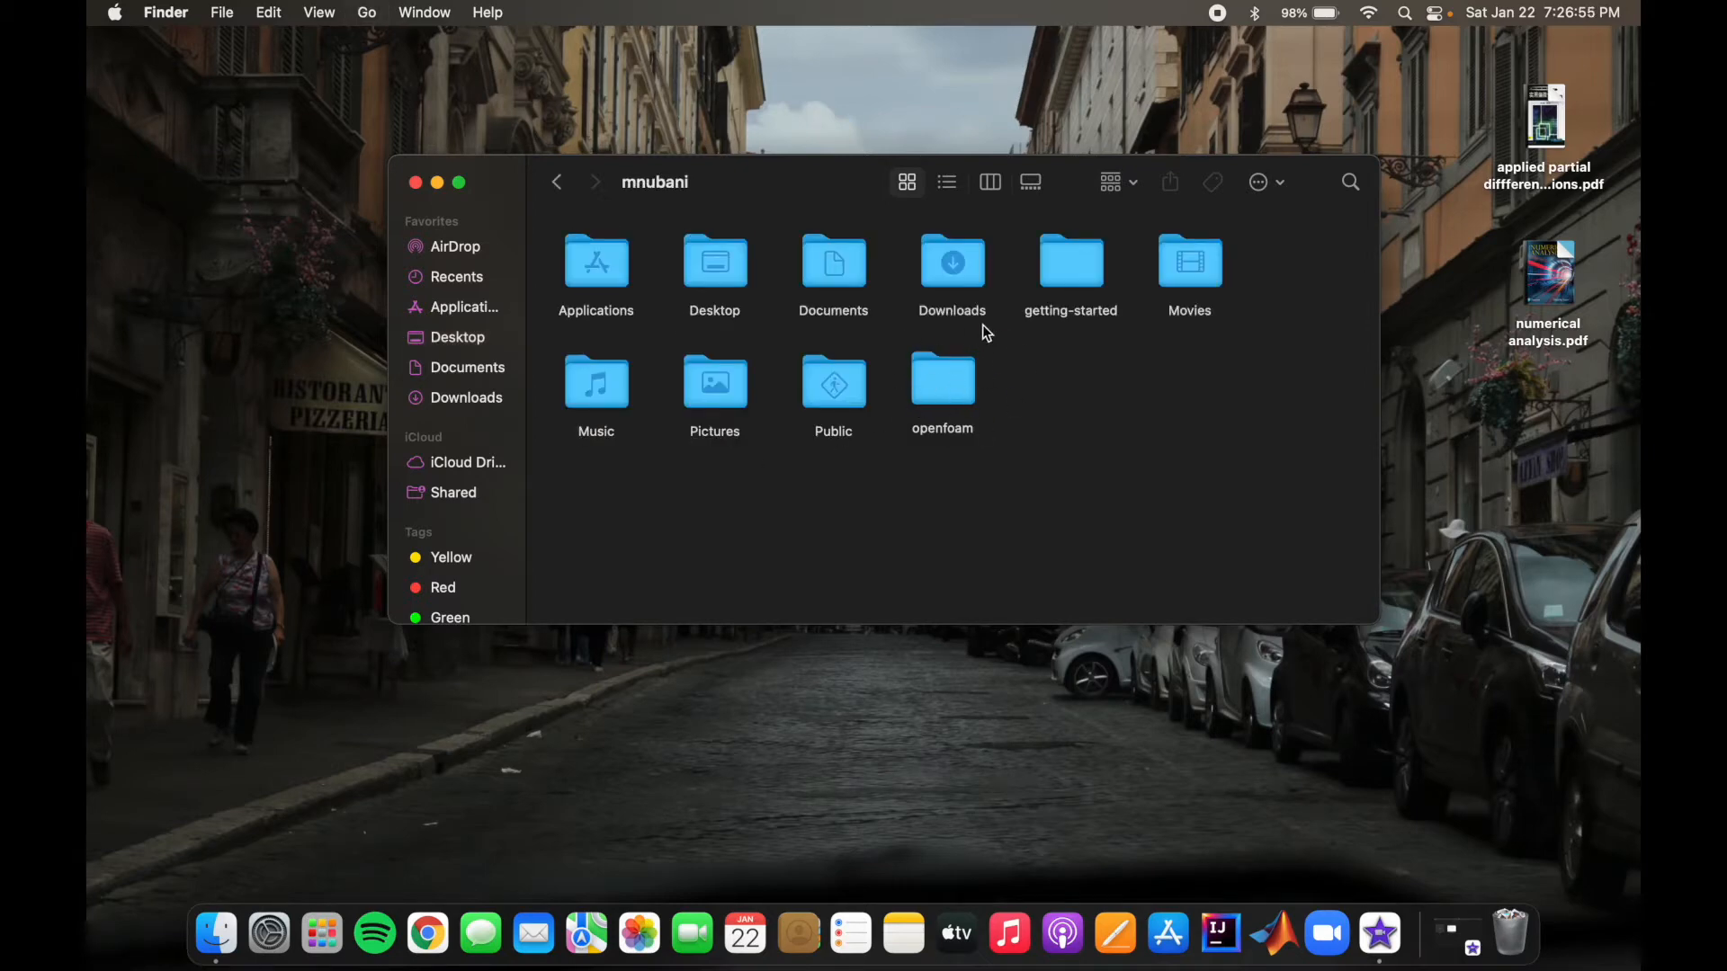
double_click(947, 390)
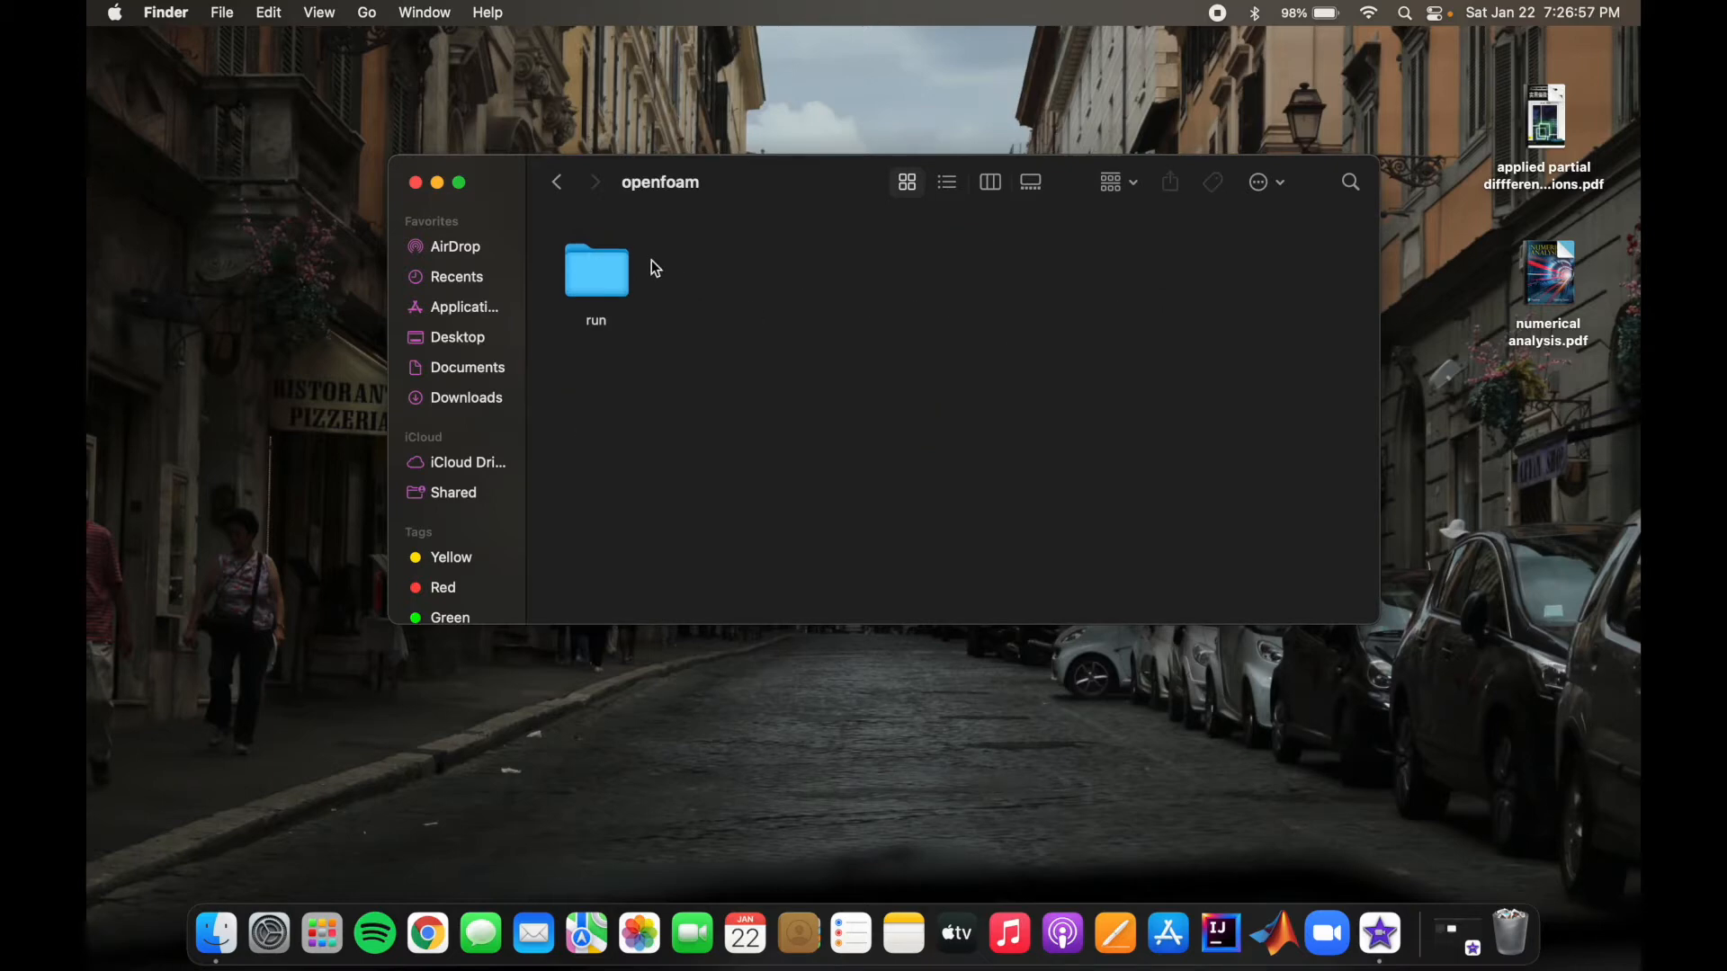
double_click(586, 270)
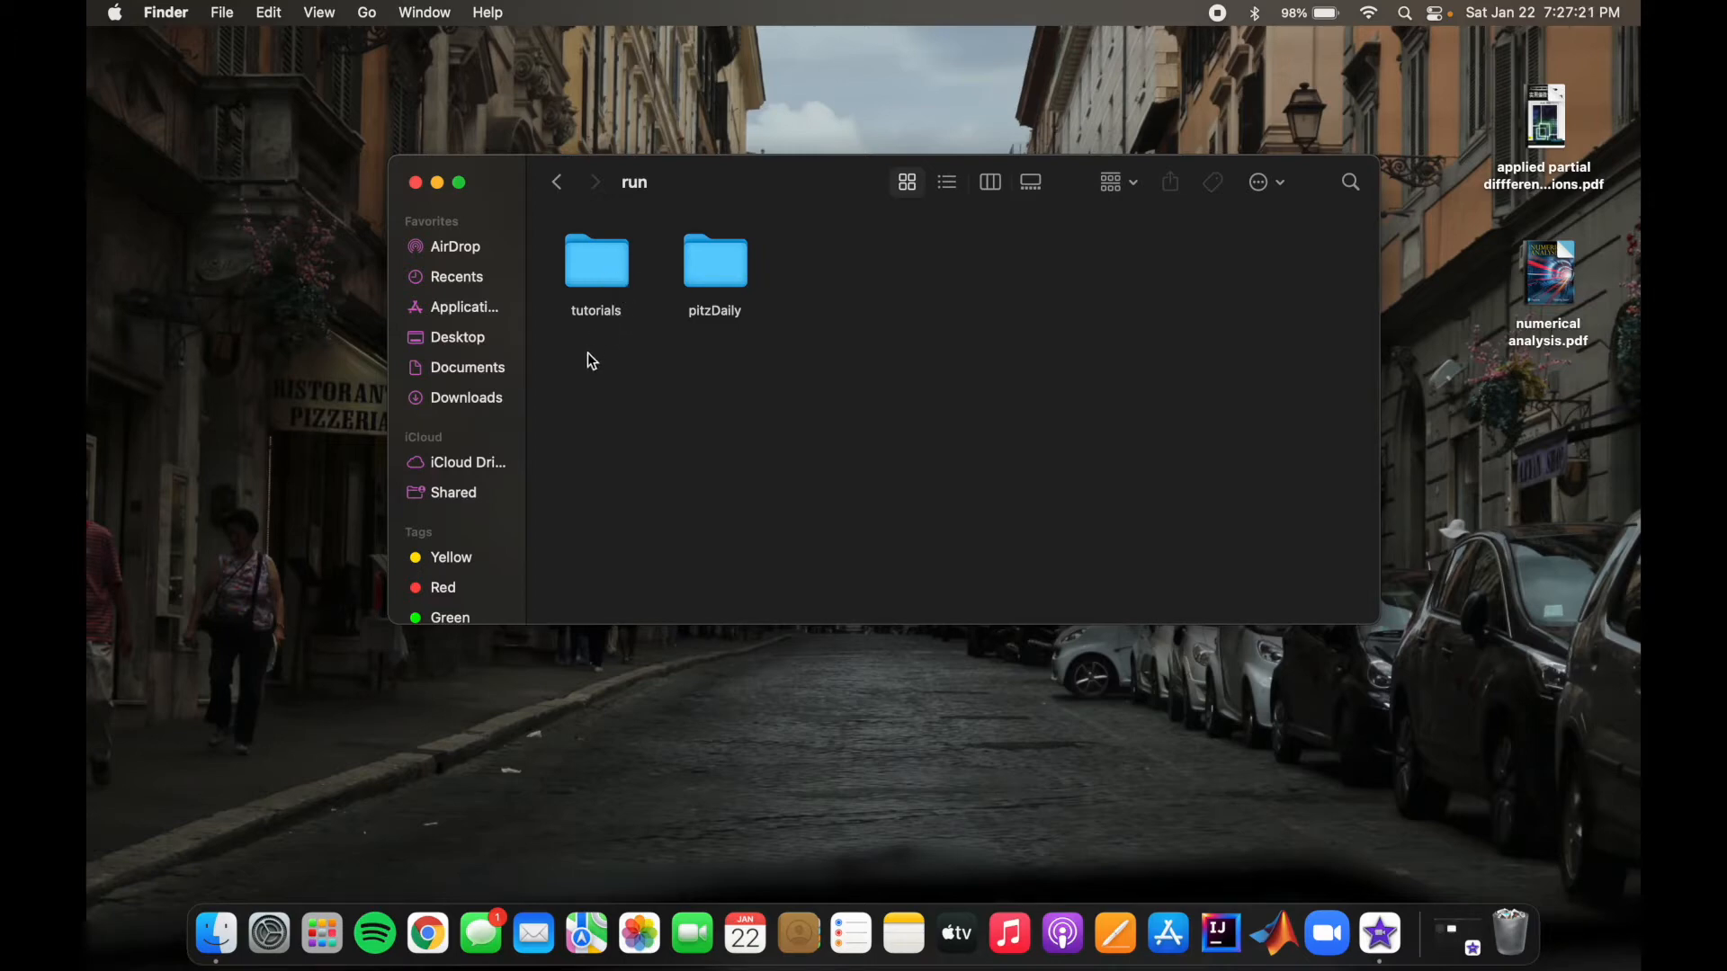
double_click(598, 263)
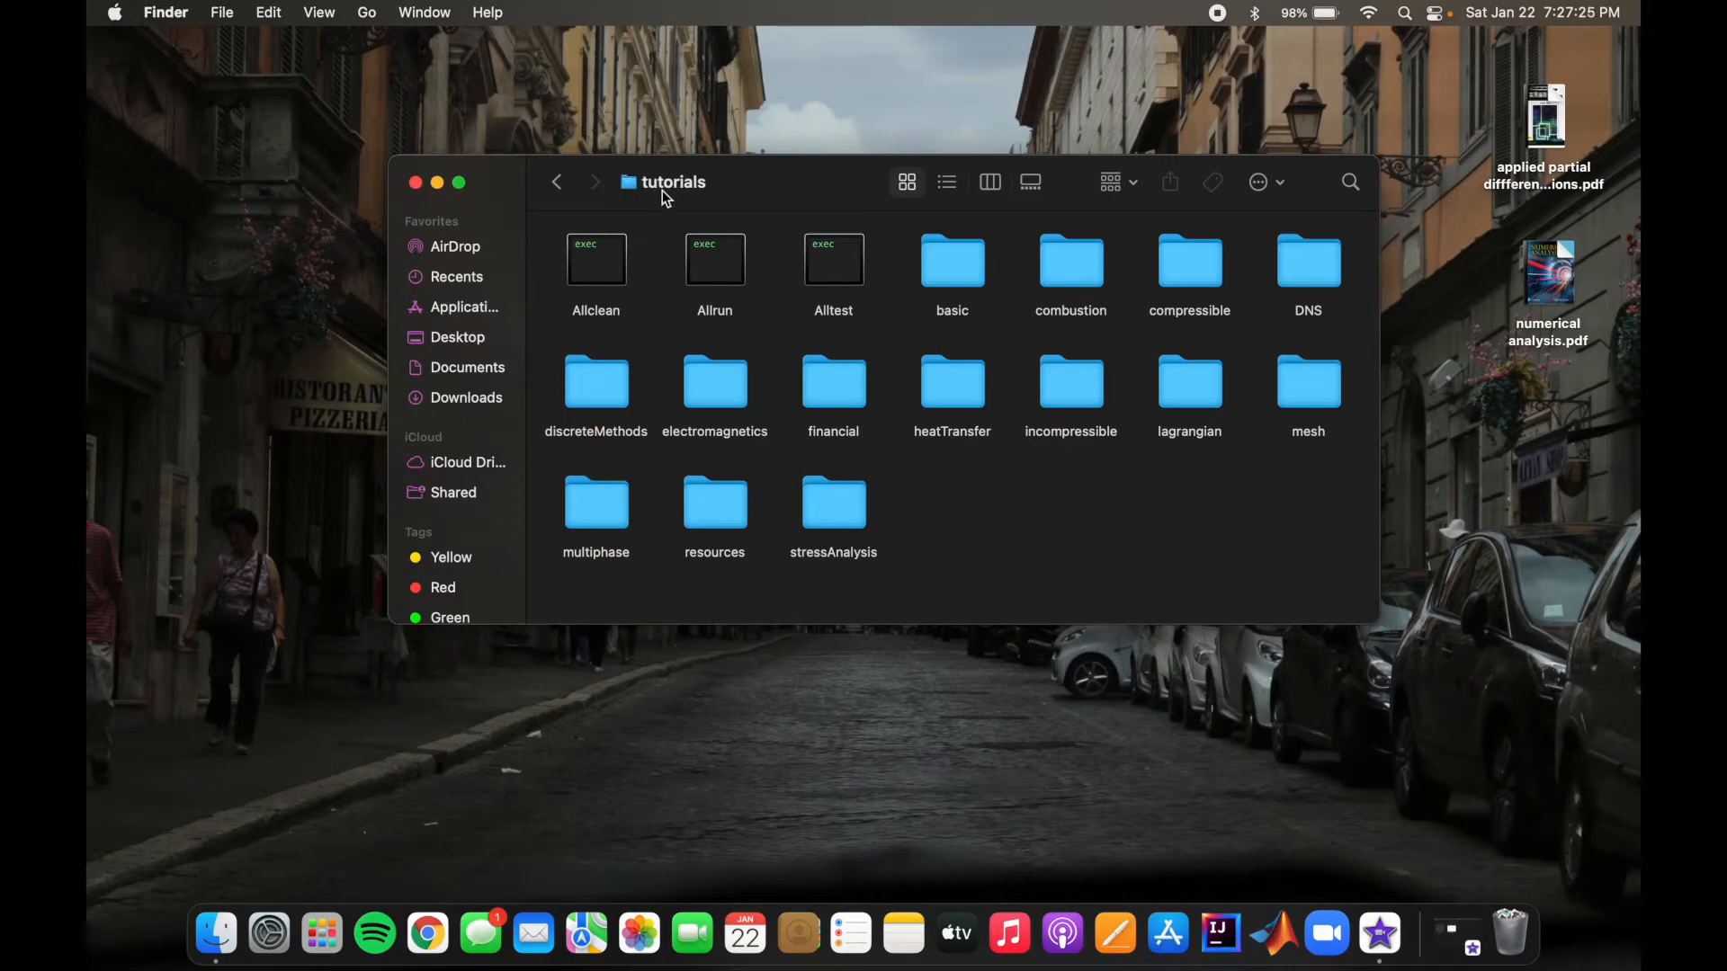
double_click(1070, 386)
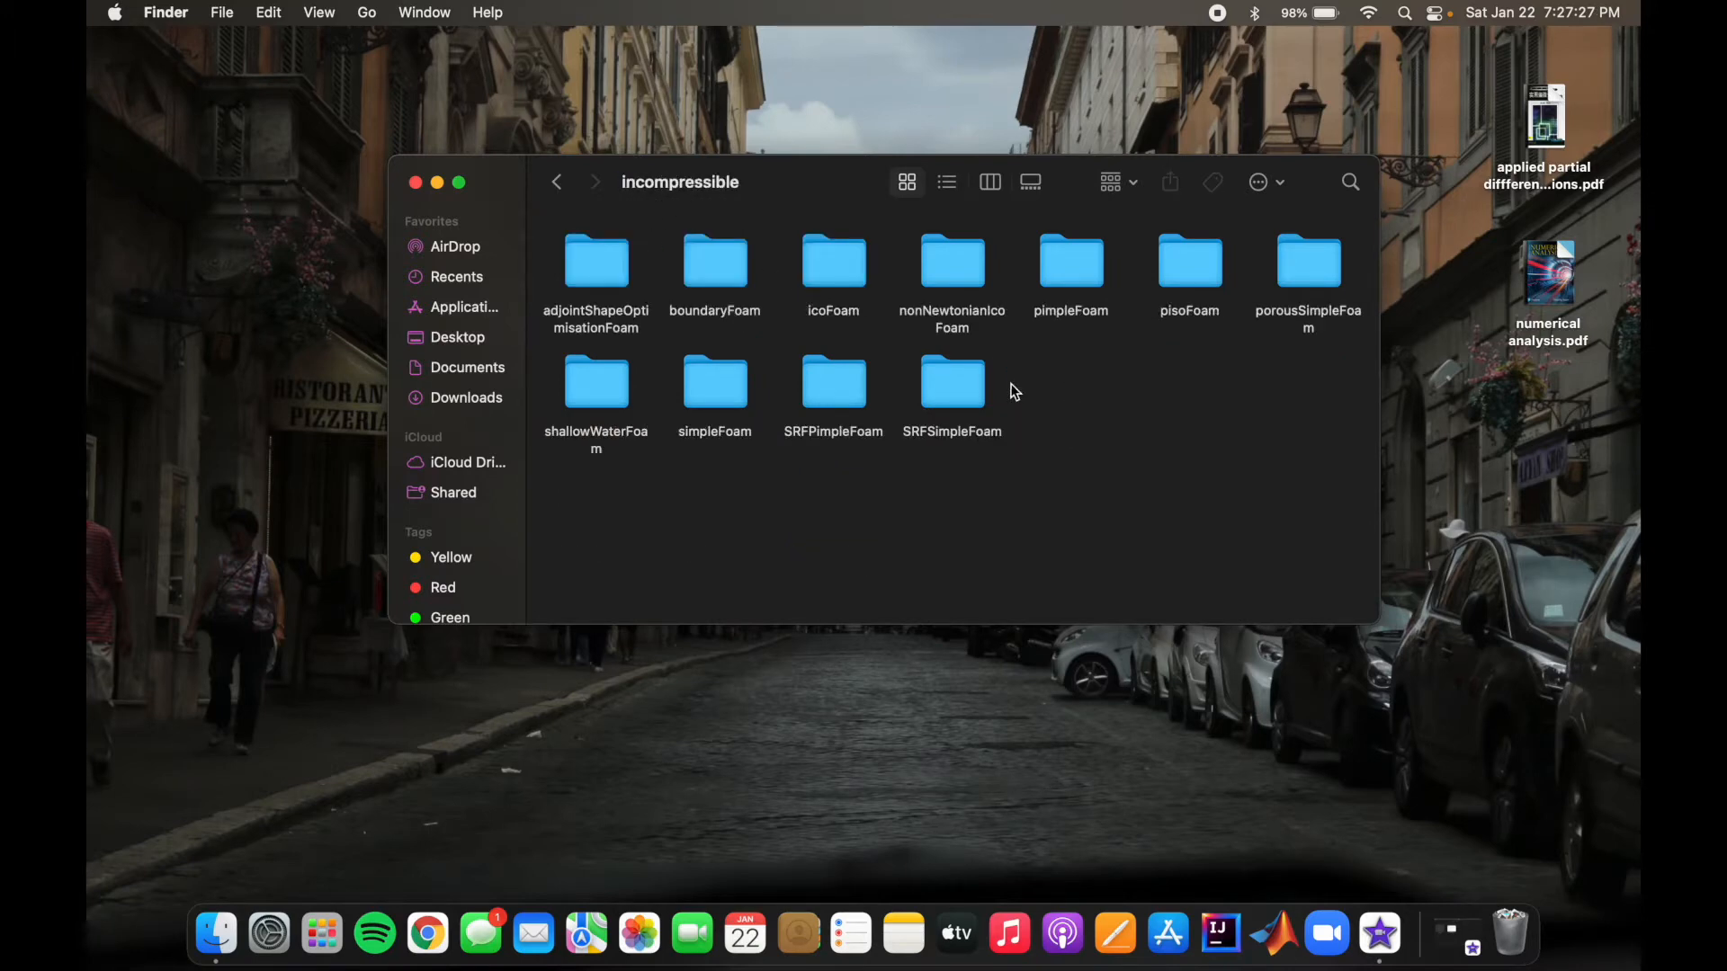
double_click(1067, 279)
double_click(594, 270)
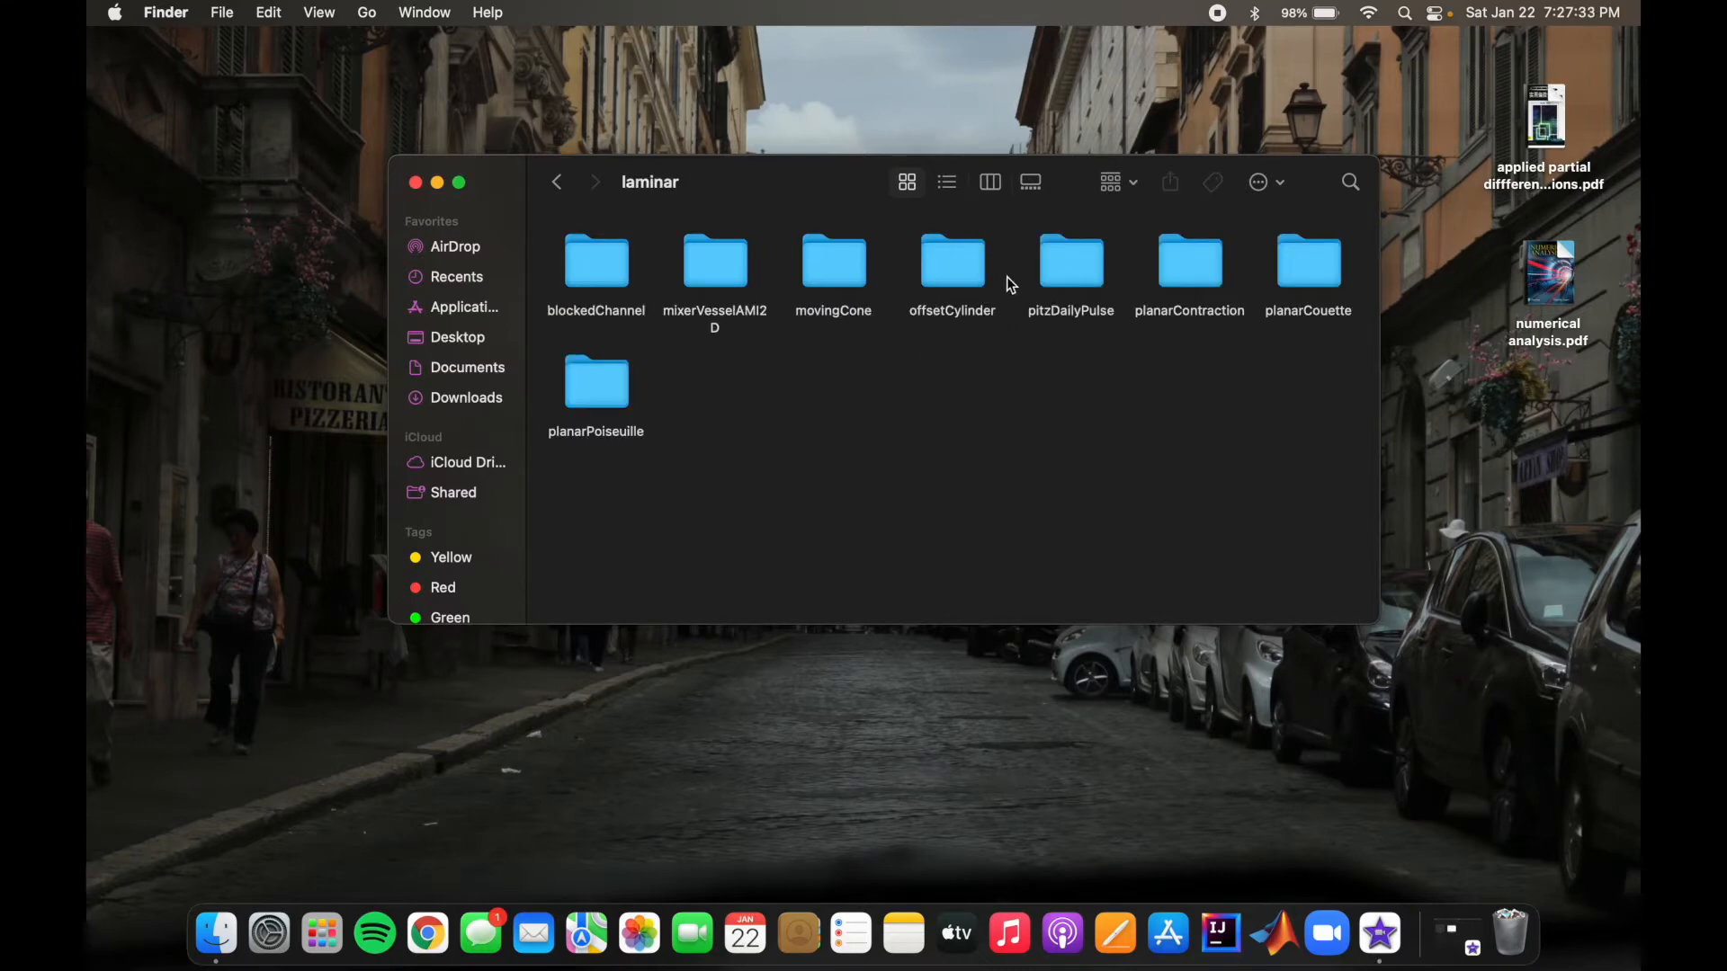
Step: Copy the offsetCylinder case folder from laminar and paste it into the run folder
right_click(947, 268)
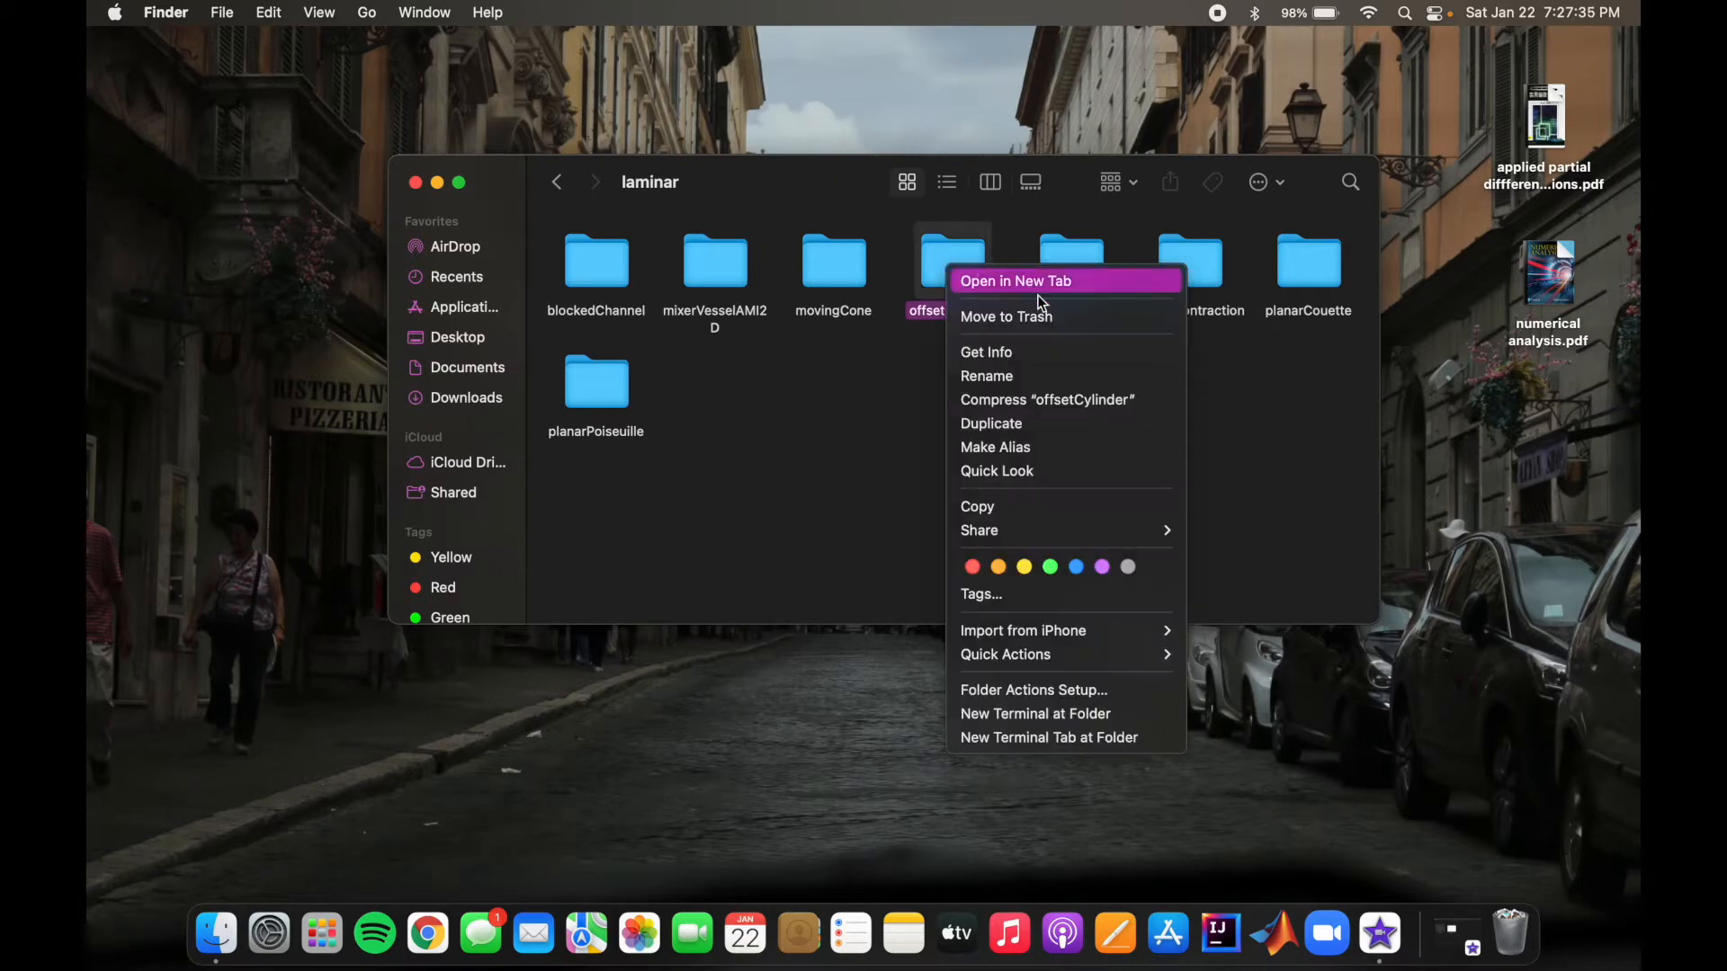
click(1024, 508)
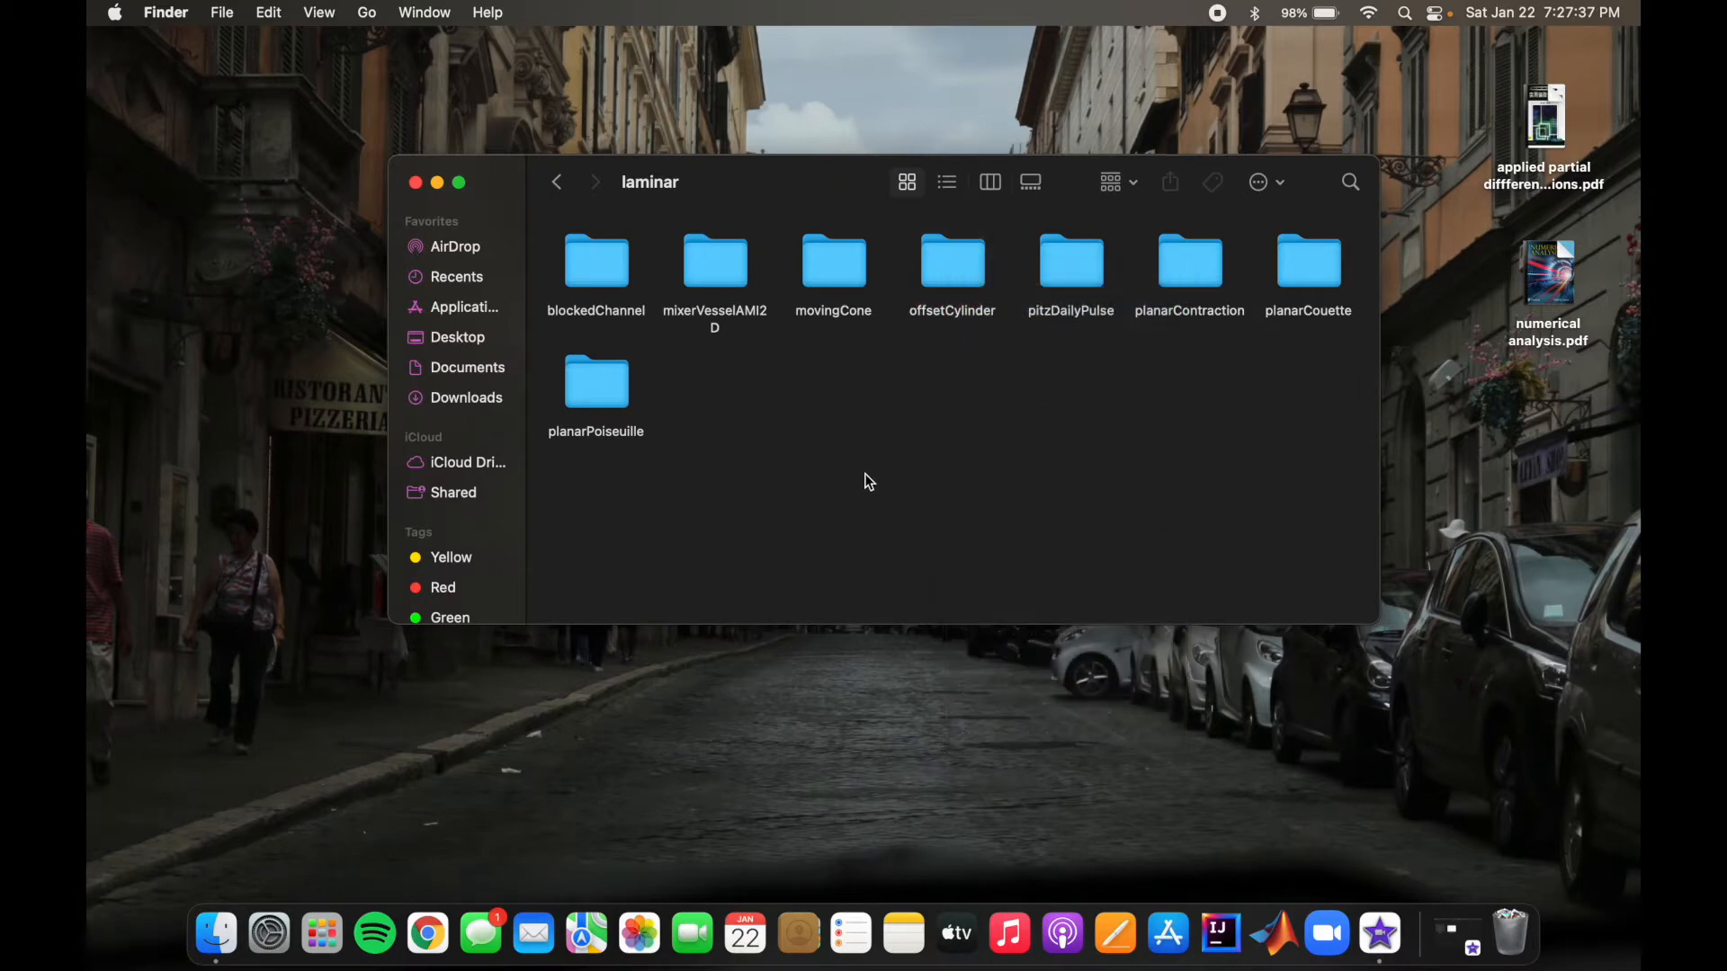
click(558, 183)
click(558, 184)
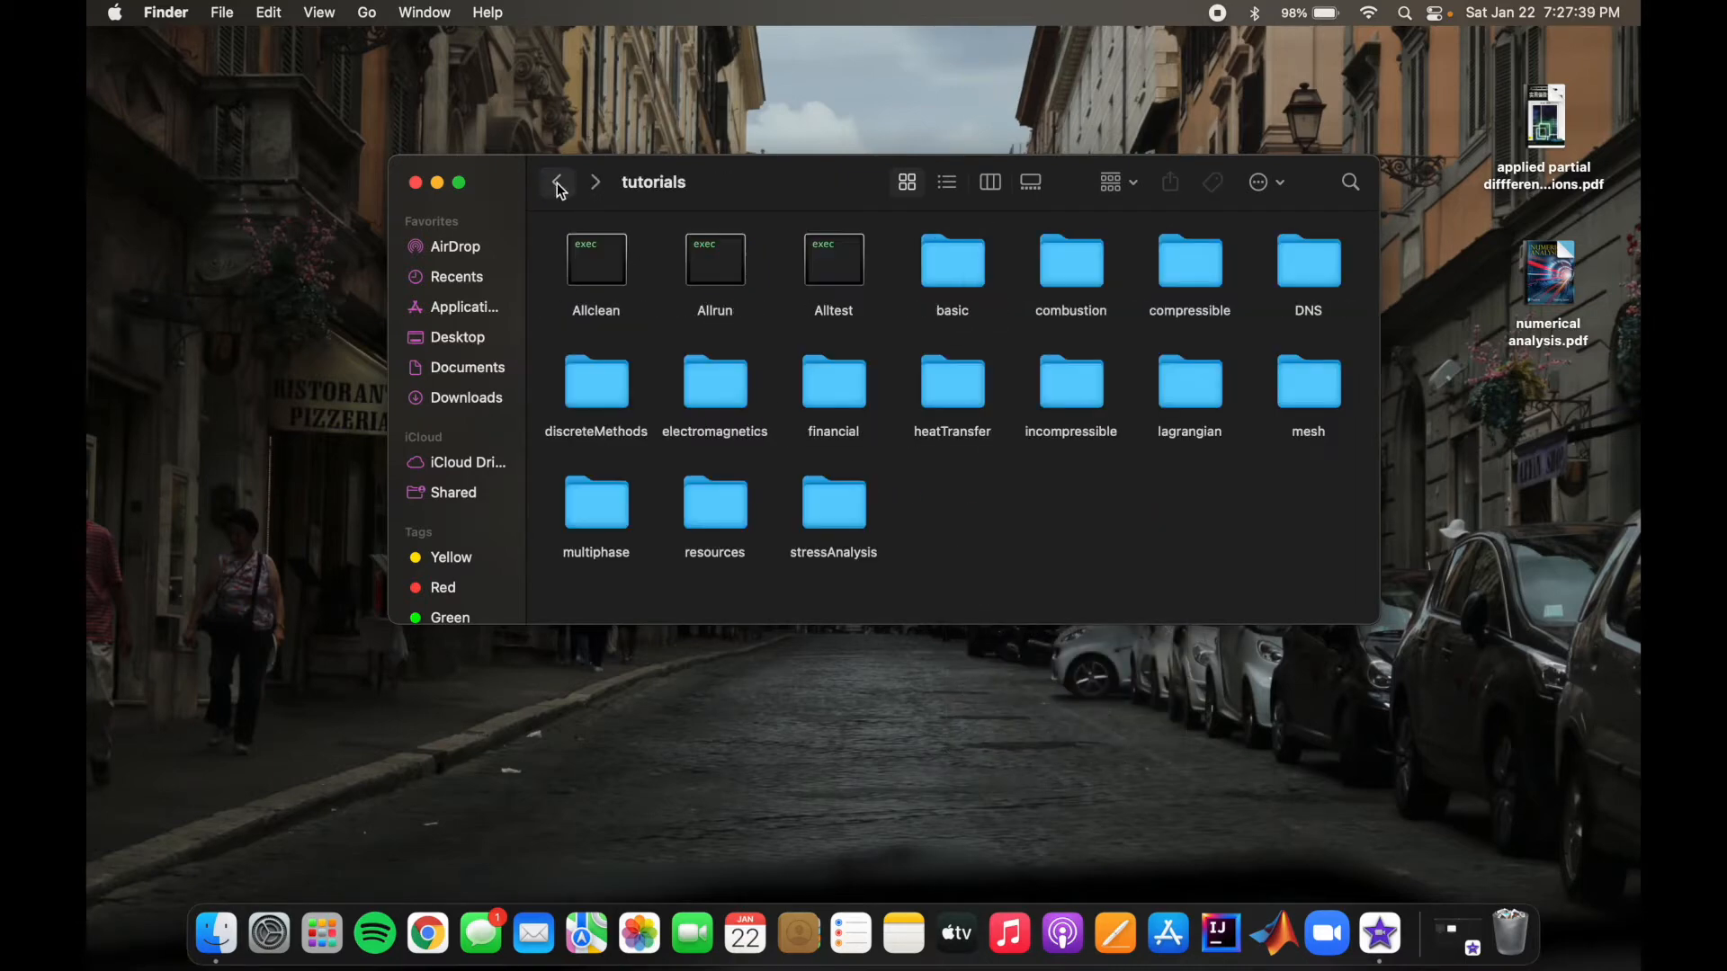
click(558, 184)
right_click(818, 270)
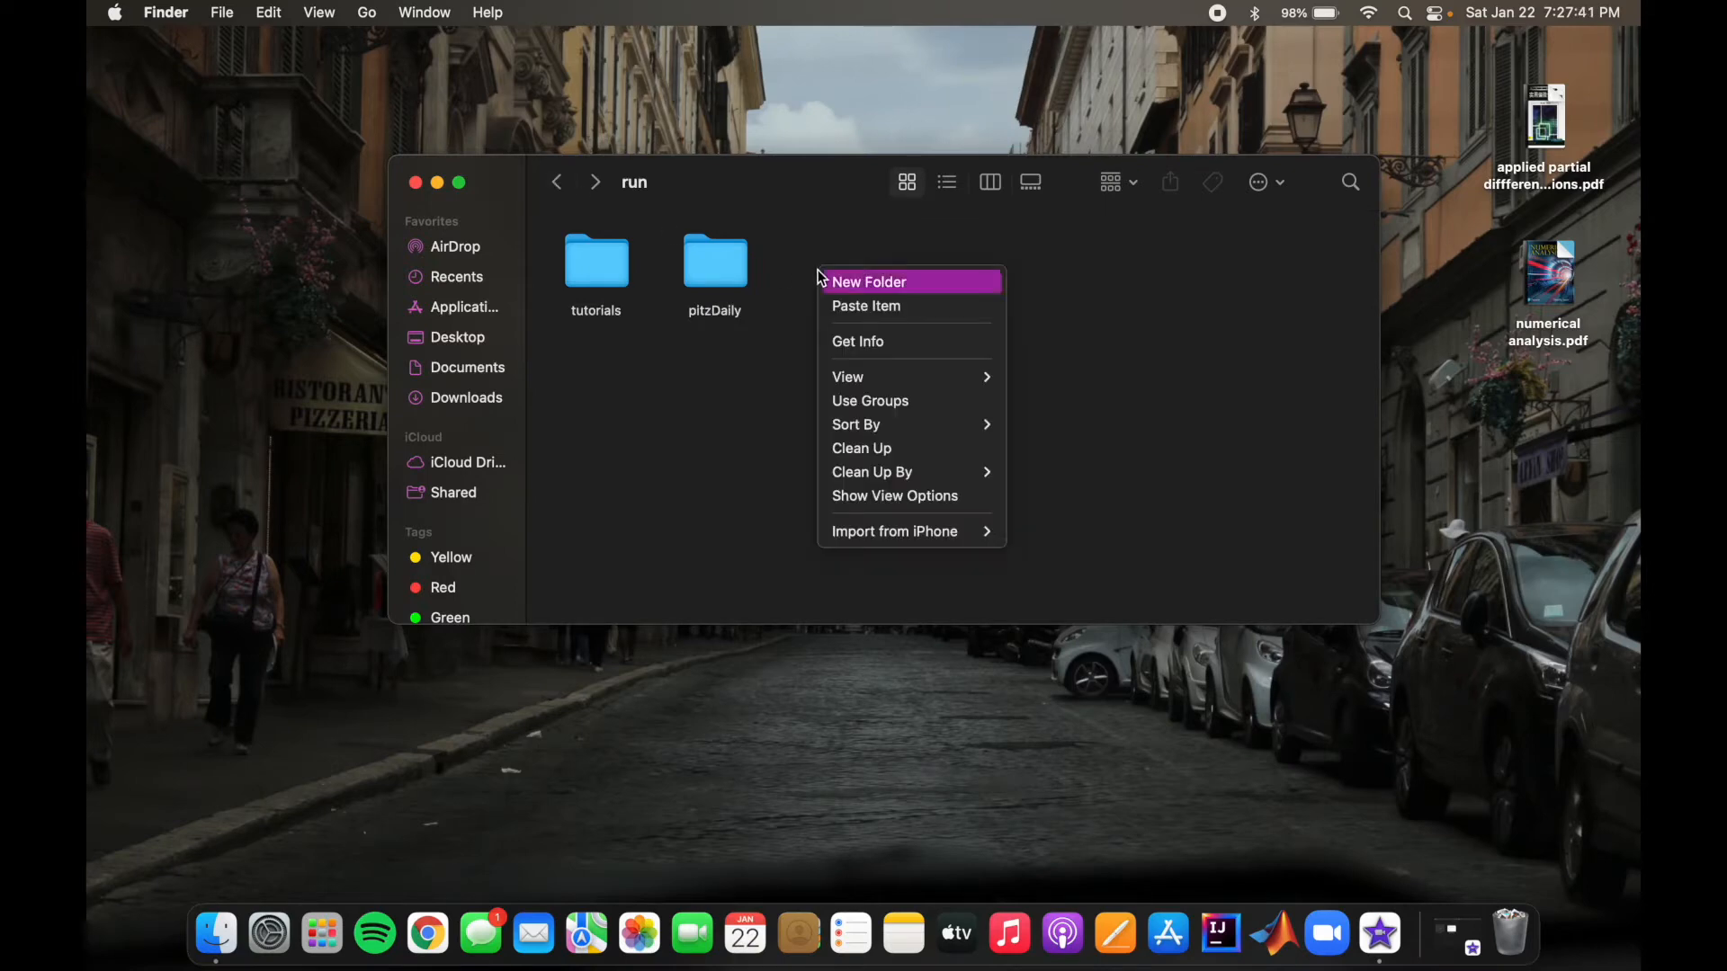
click(866, 306)
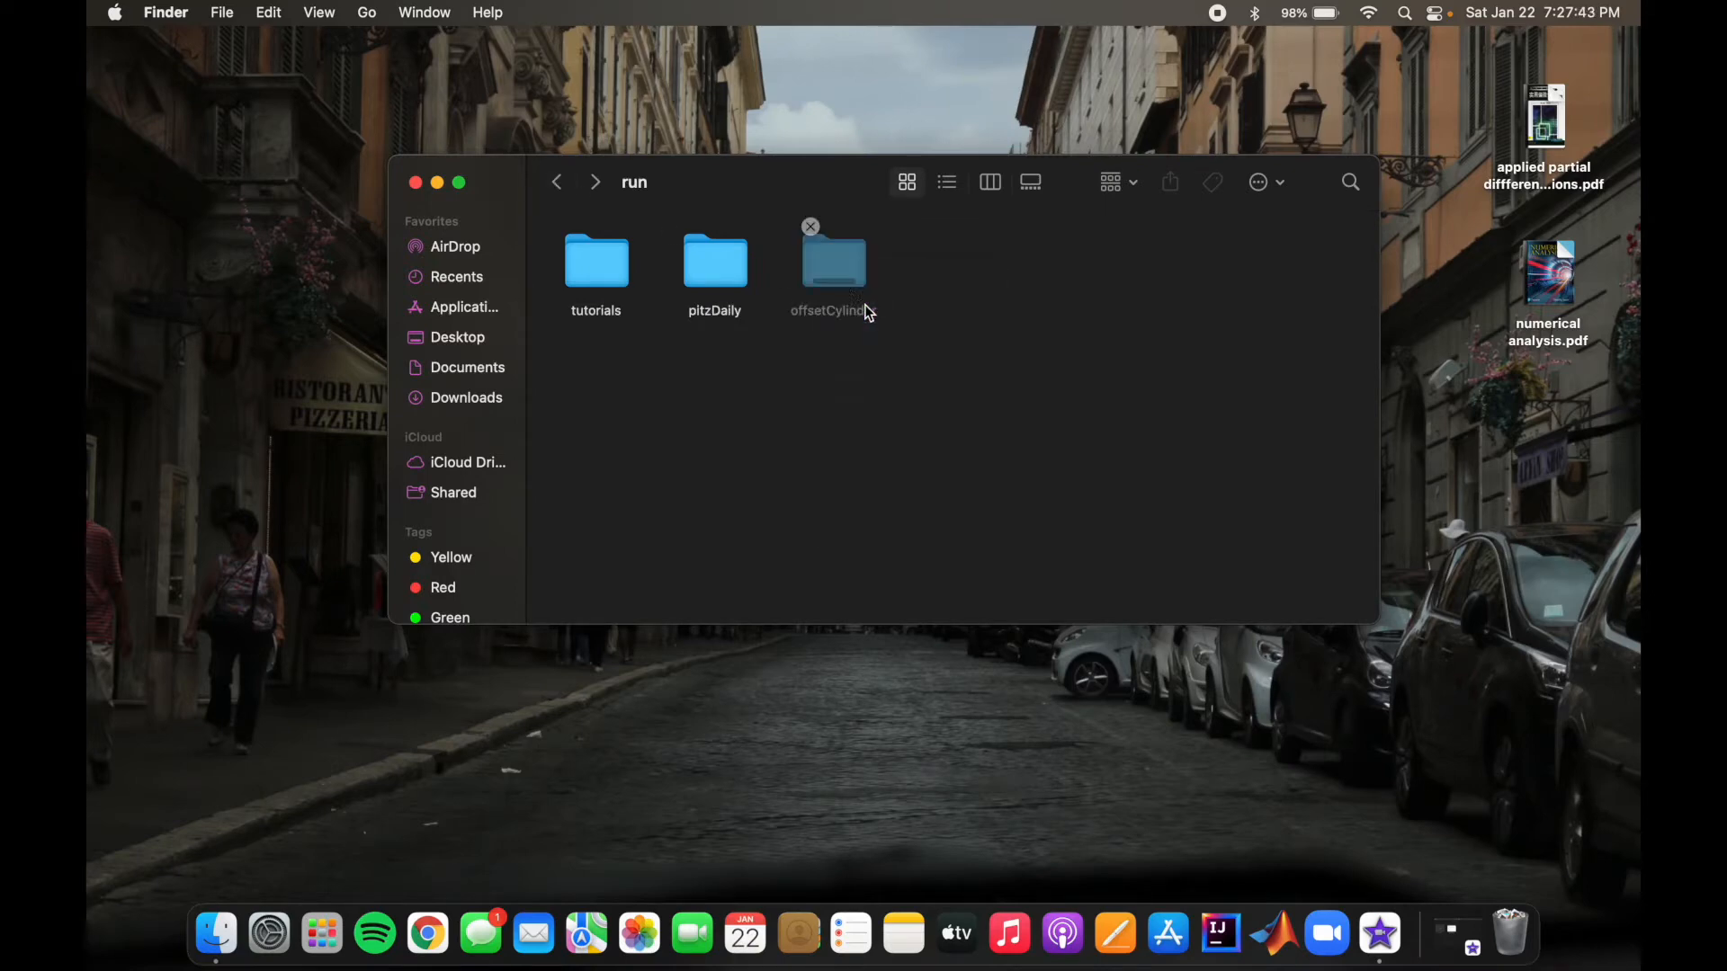
click(831, 258)
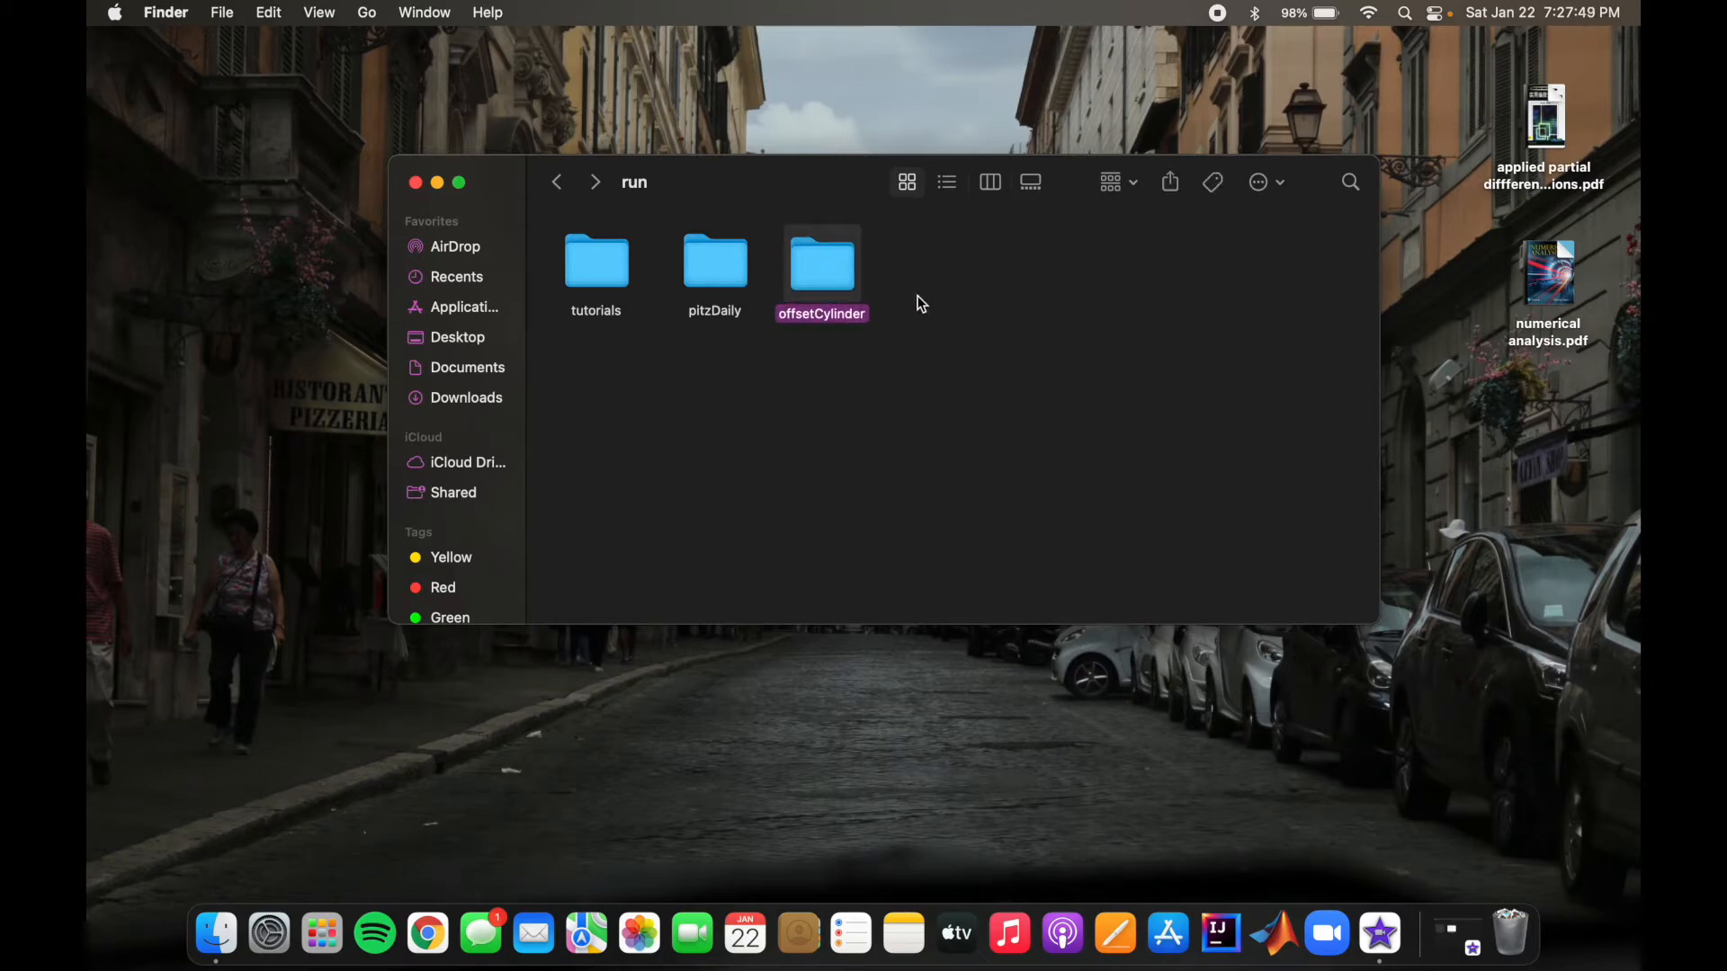
Step: Examine the laminar model settings in the momentumTransport file of the copied offsetCylinder case's constant folder, closing the file when done
double_click(828, 264)
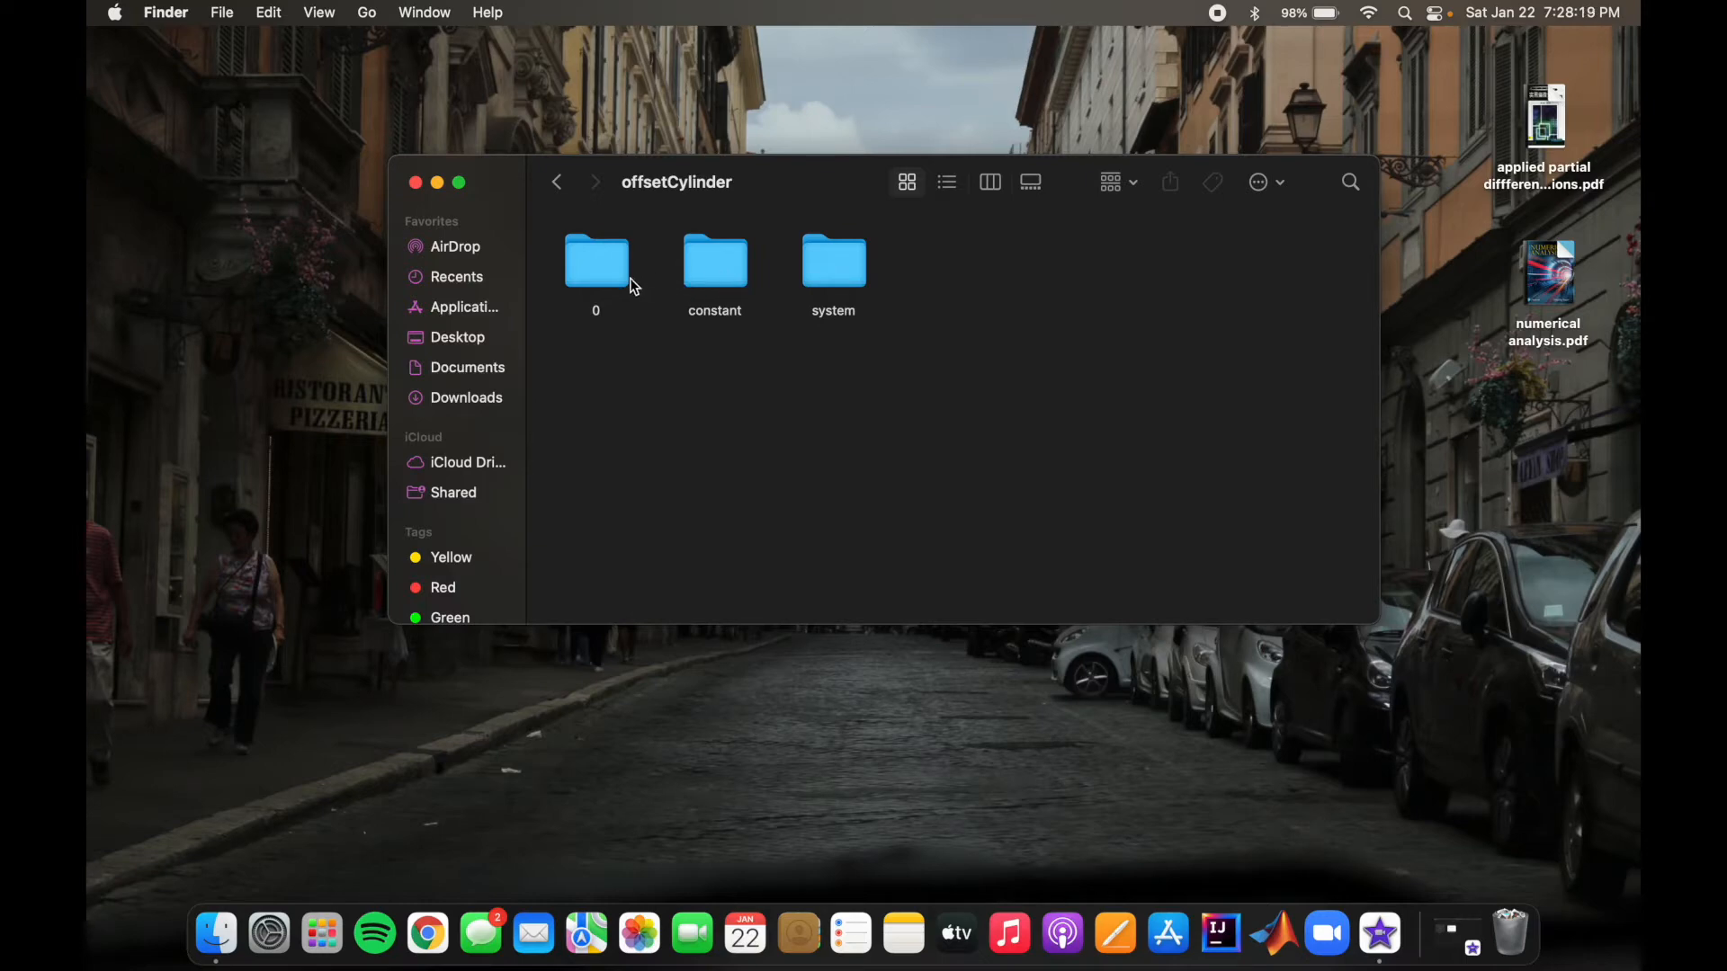
double_click(722, 270)
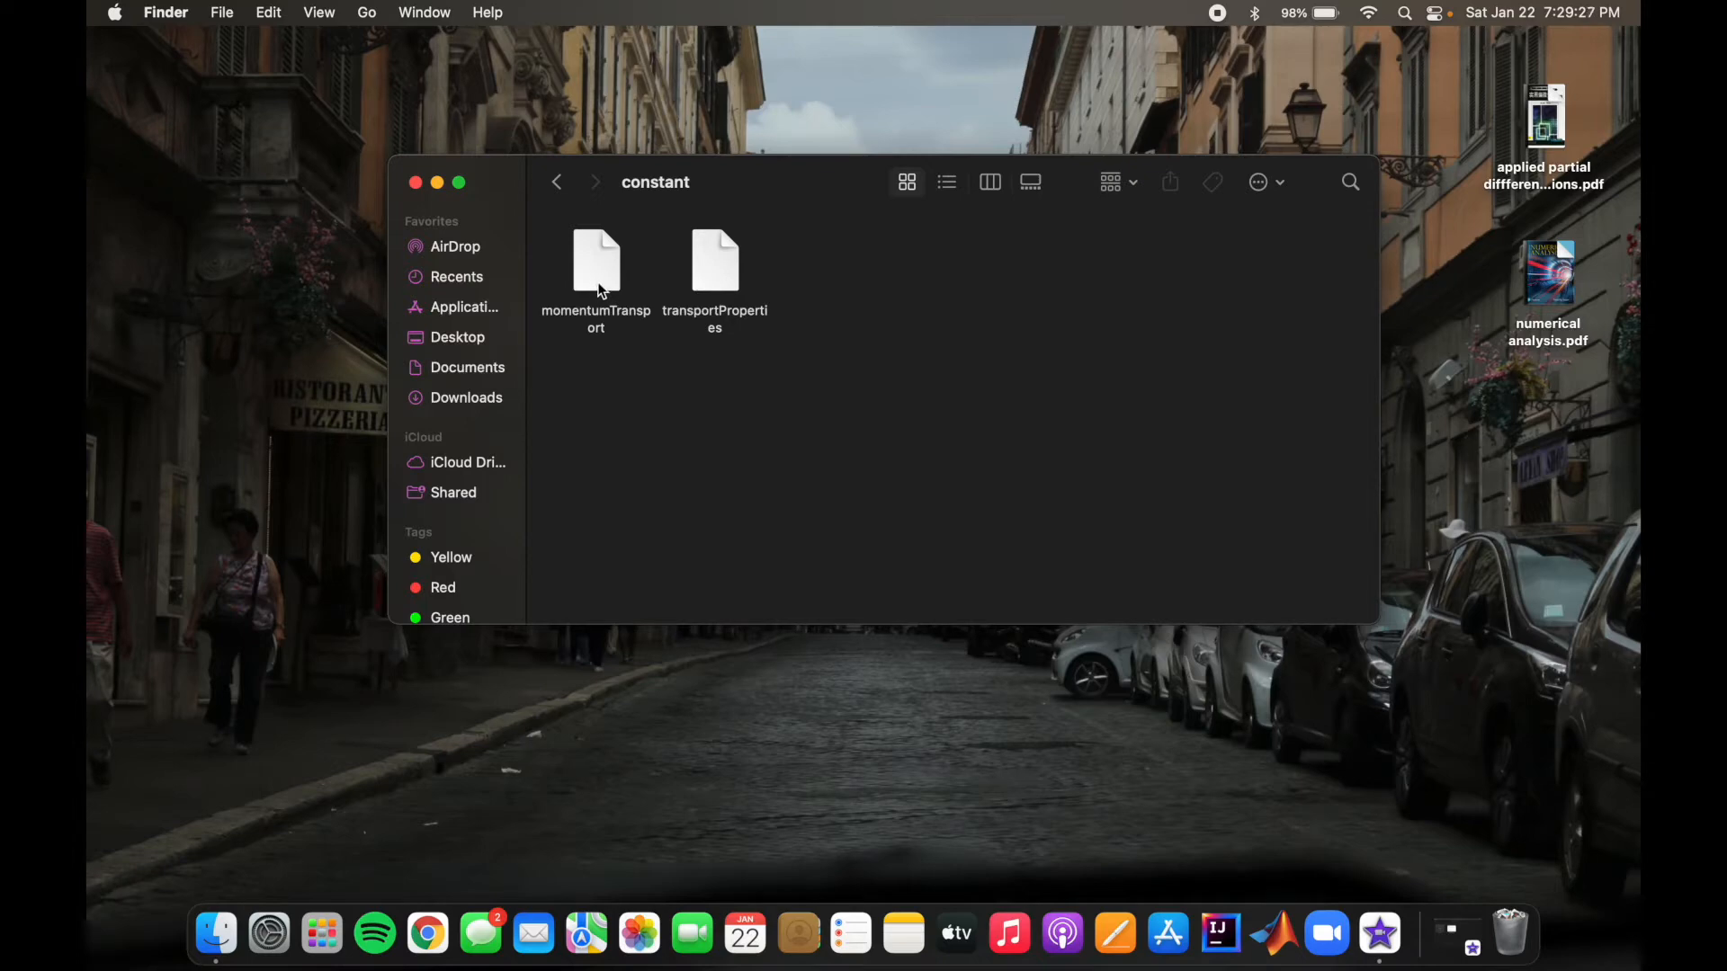
double_click(584, 294)
drag(737, 82, 1272, 82)
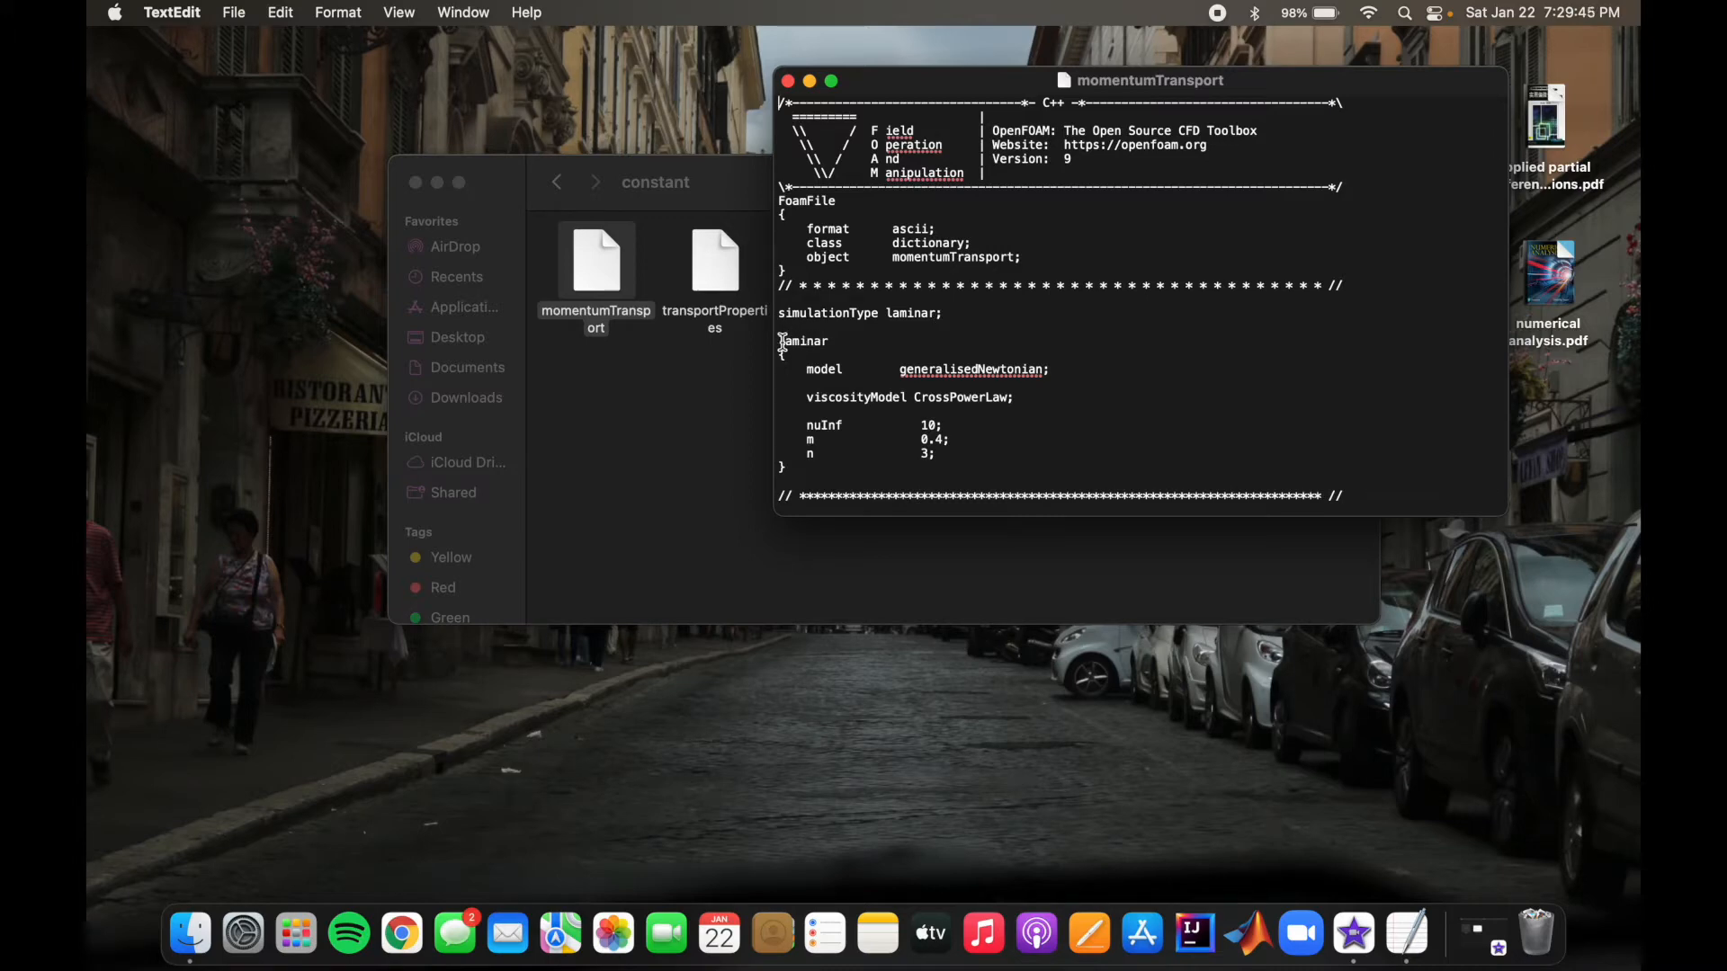
drag(781, 344, 947, 486)
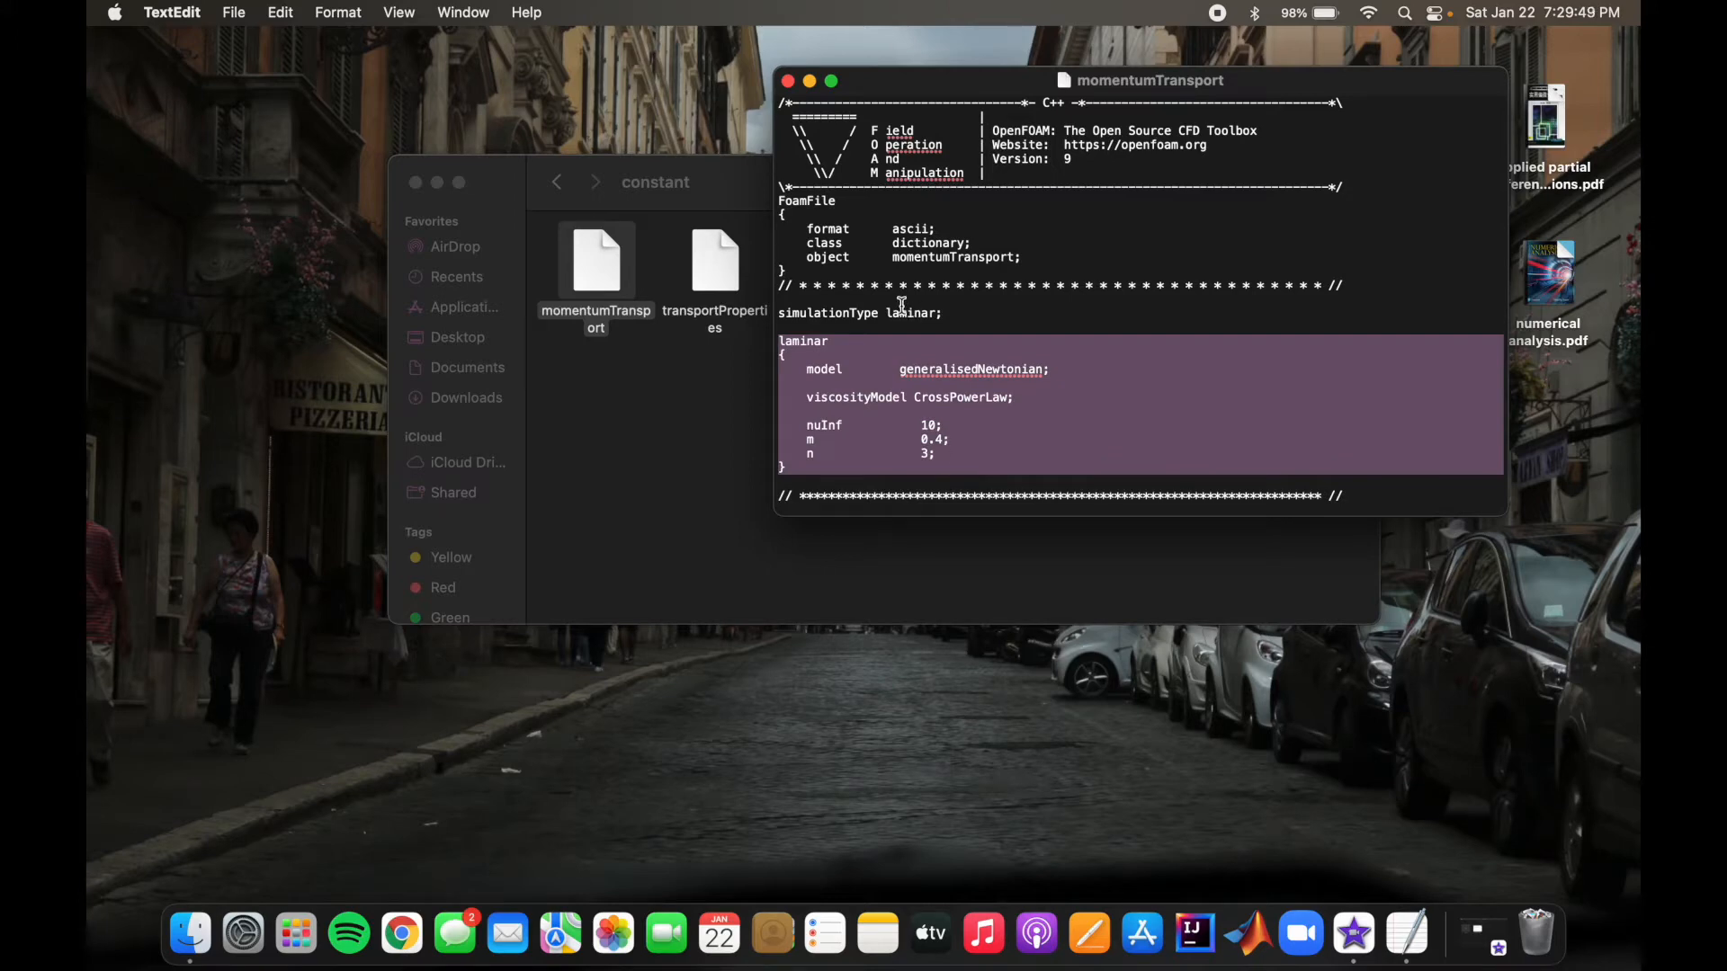
click(826, 369)
click(854, 369)
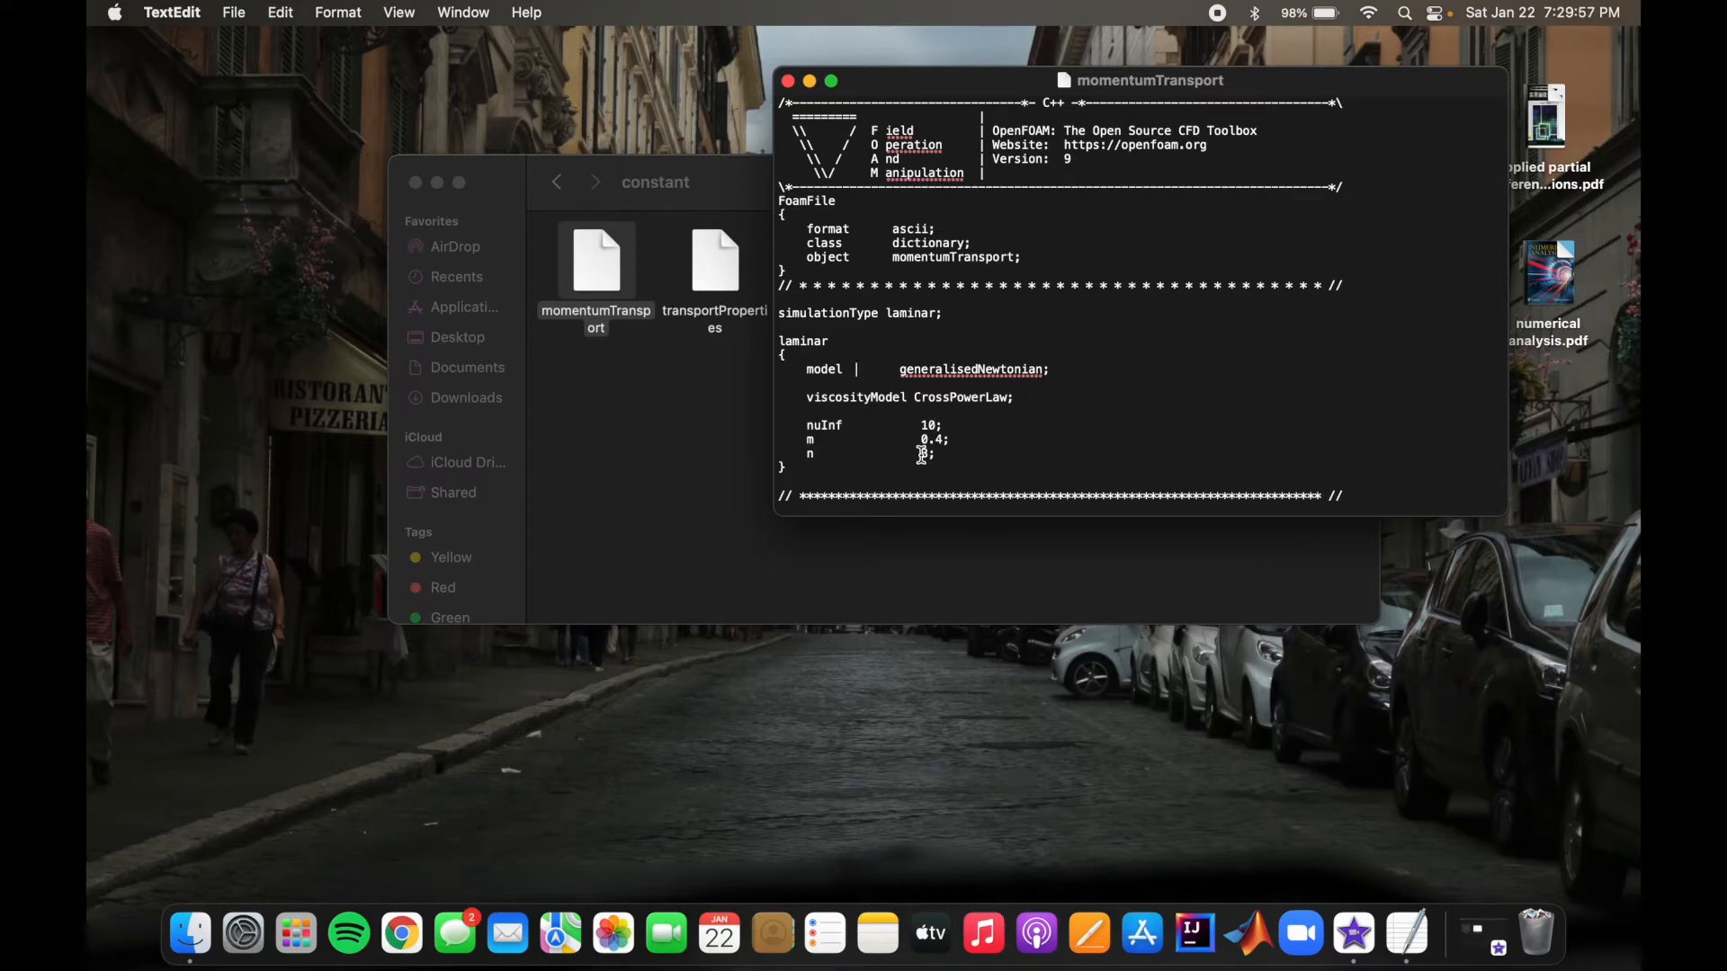
click(788, 82)
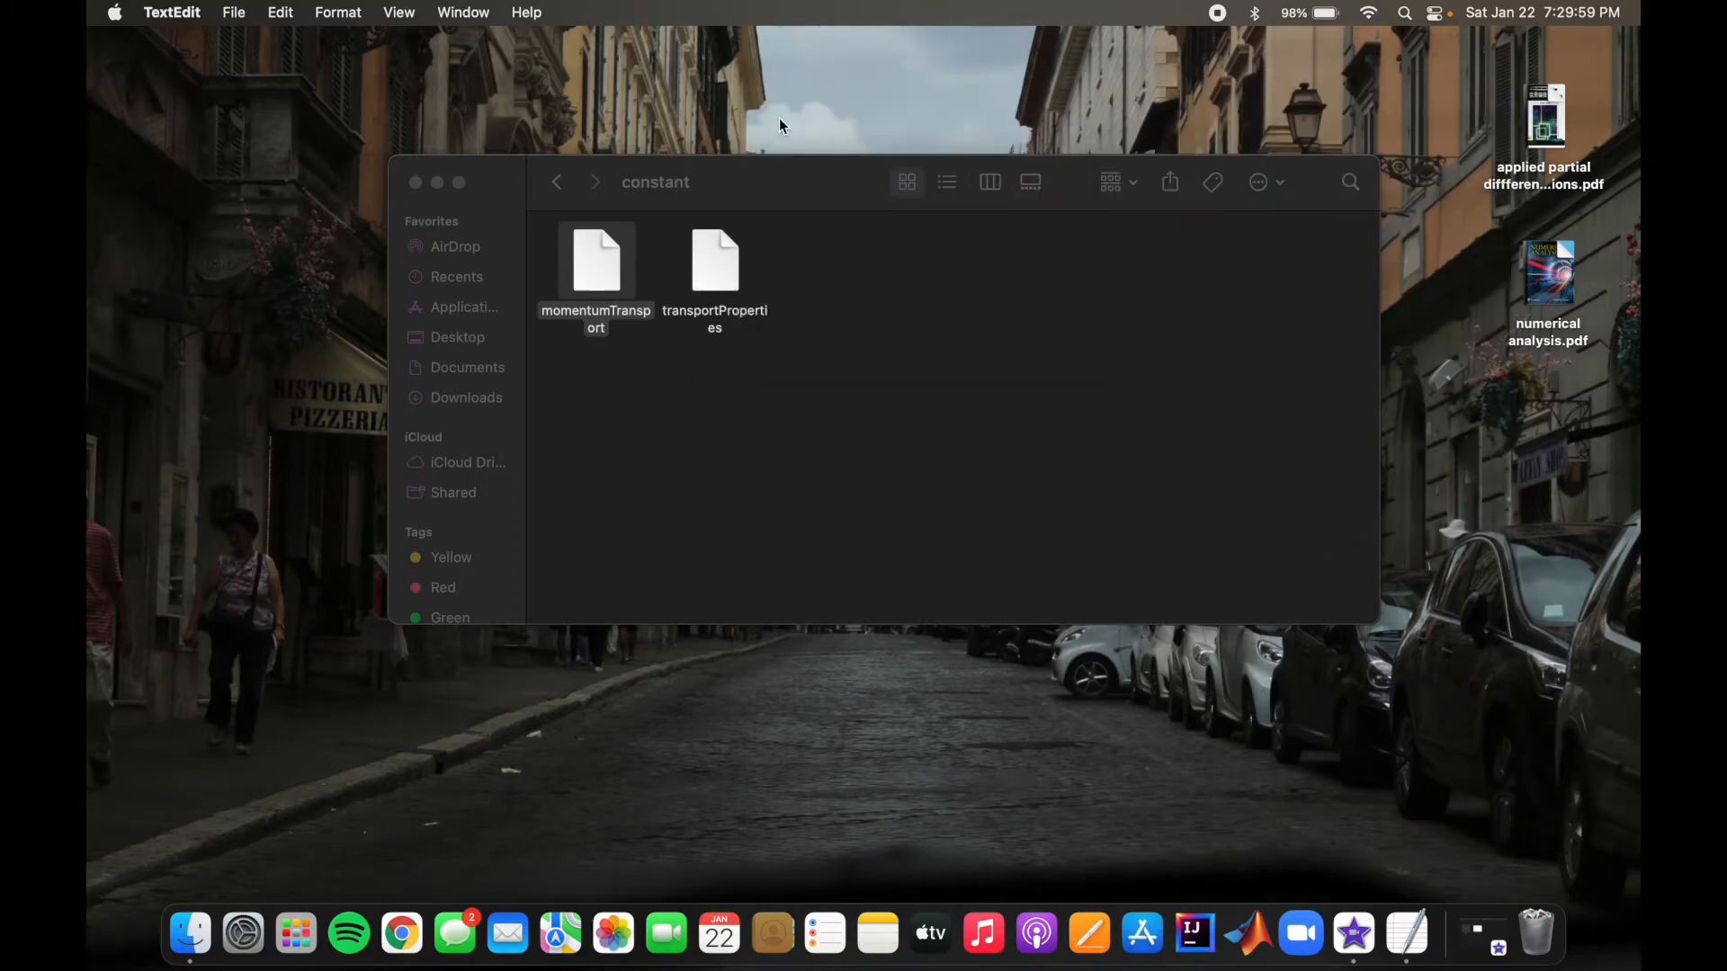
Step: Review the transport model and viscosity in the transportProperties file, close it, and return to the offsetCylinder folder
double_click(718, 265)
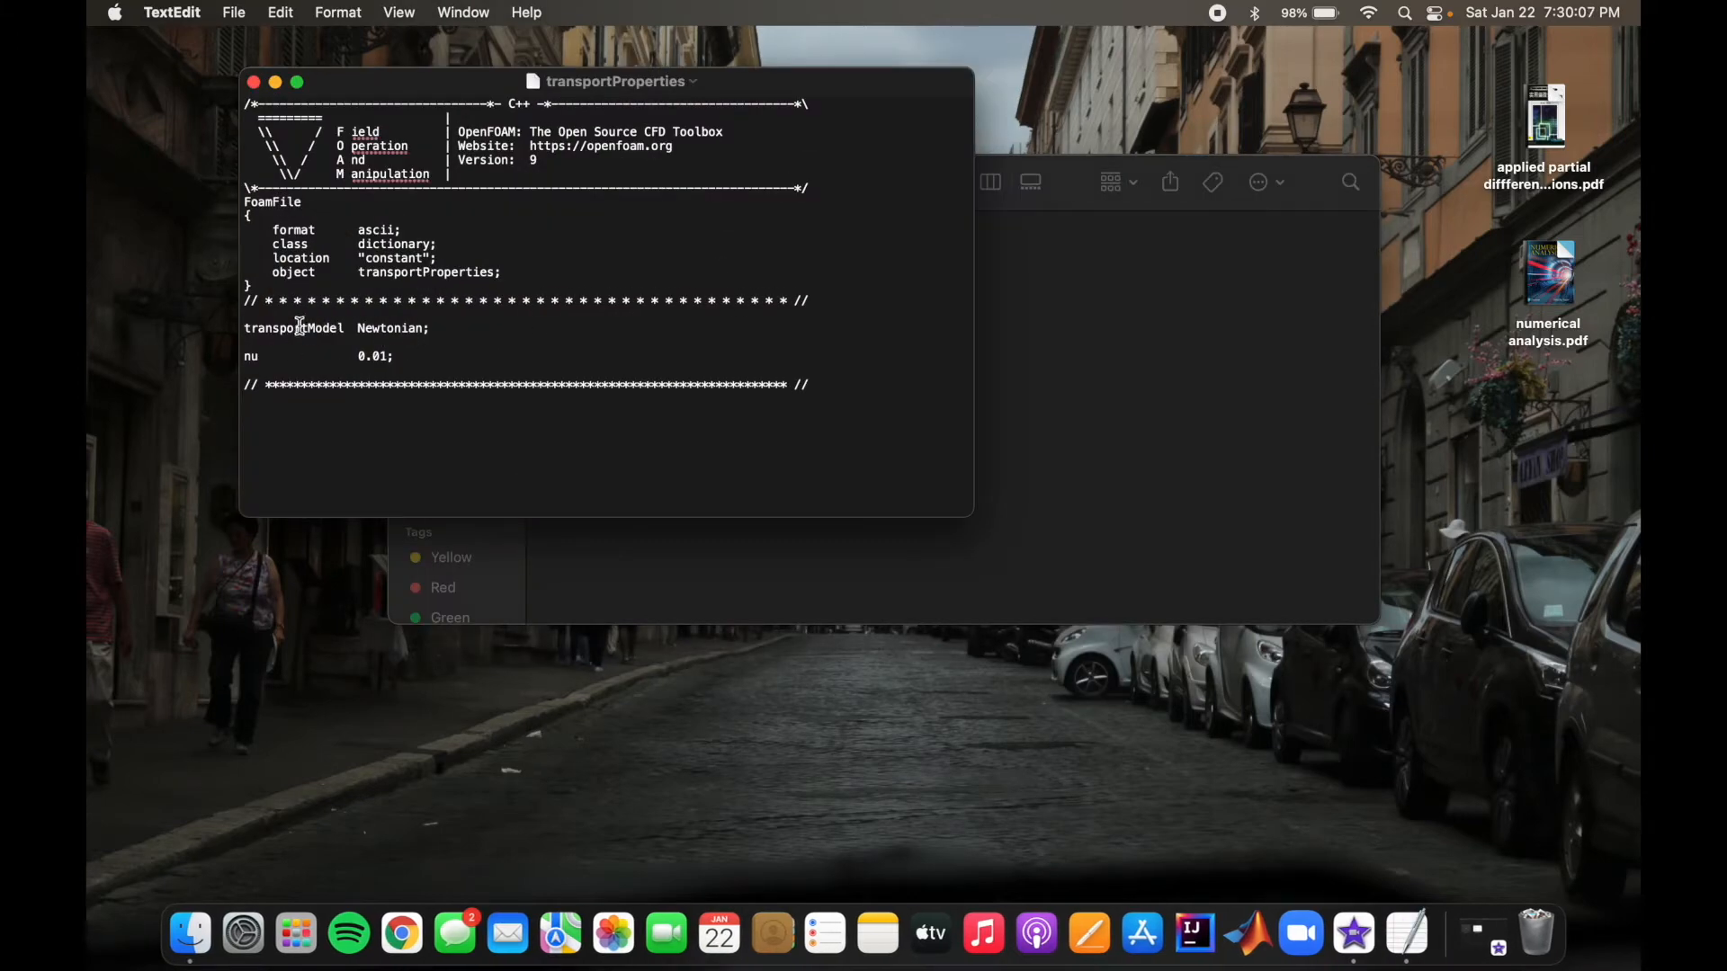
click(254, 82)
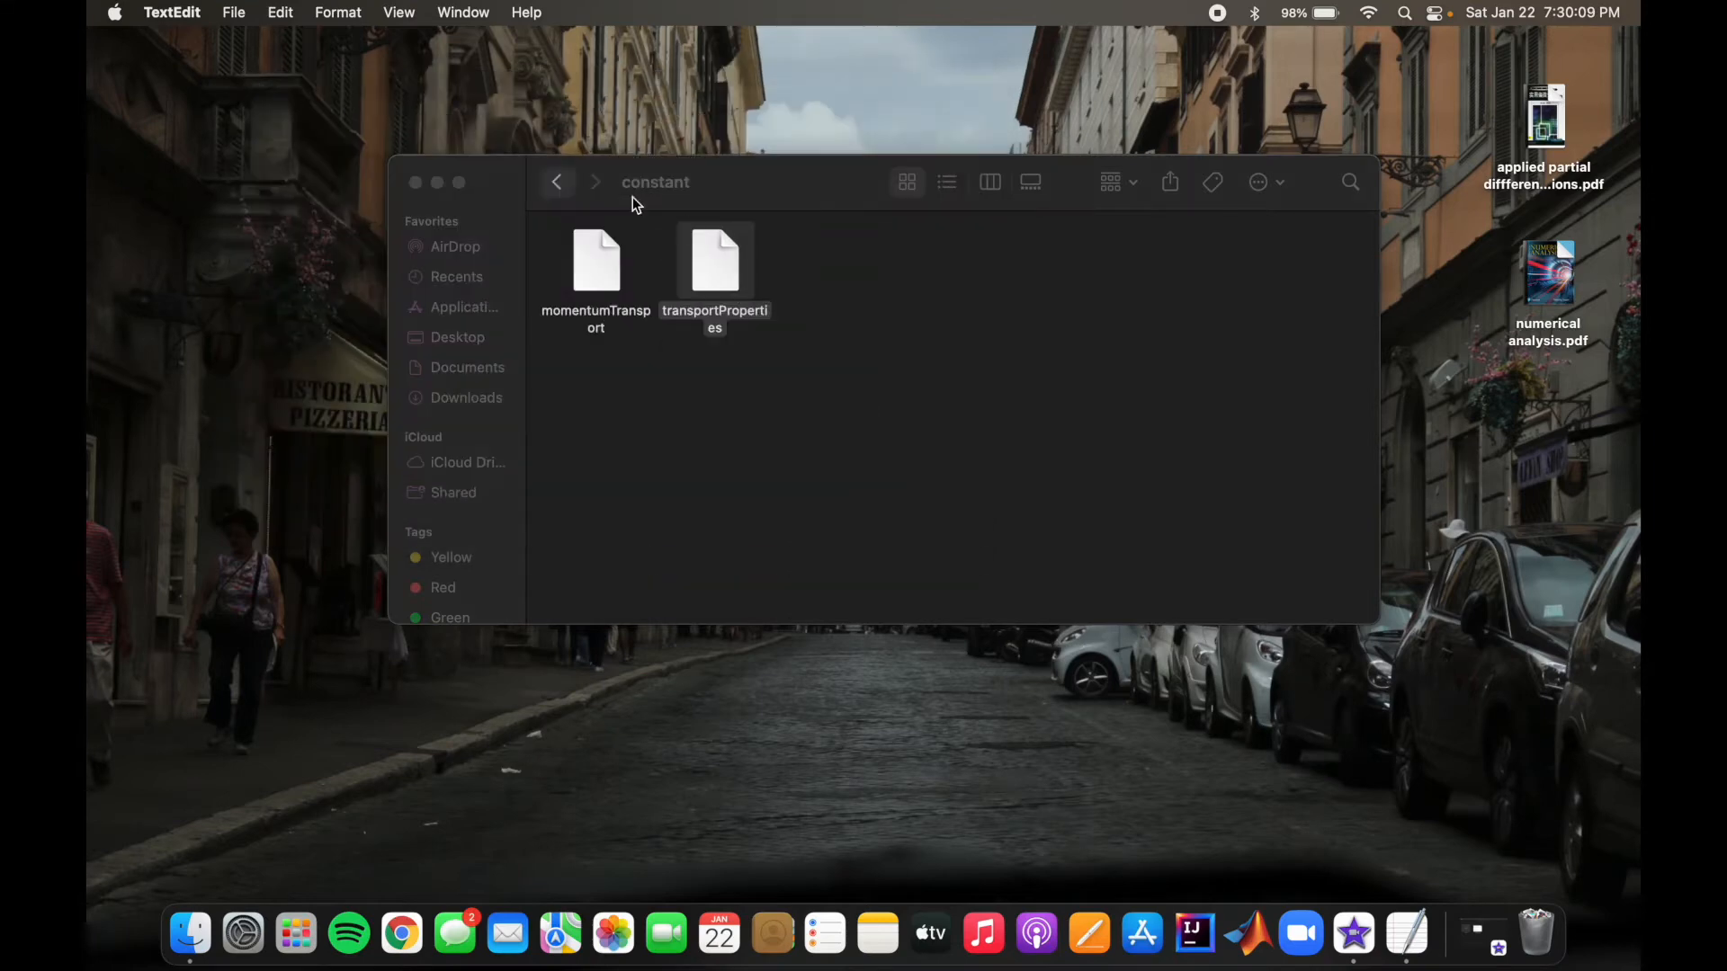
click(559, 180)
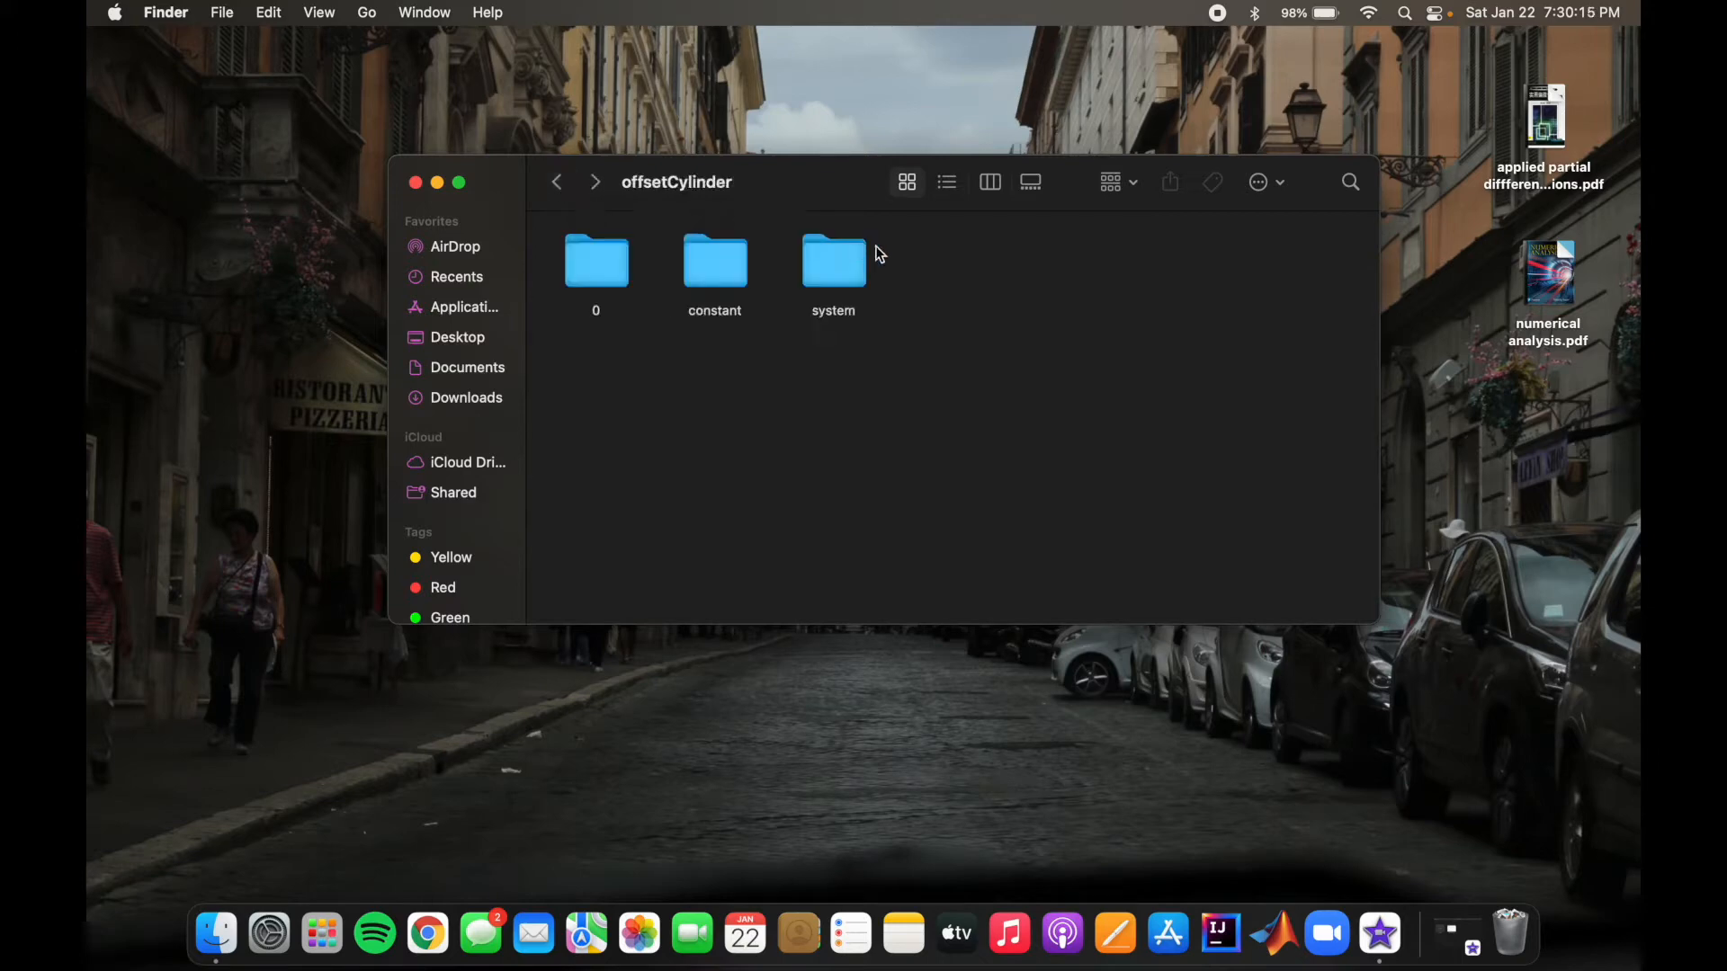
Step: Review the solver application, time and write settings in the system folder's controlDict file, and close it
double_click(837, 277)
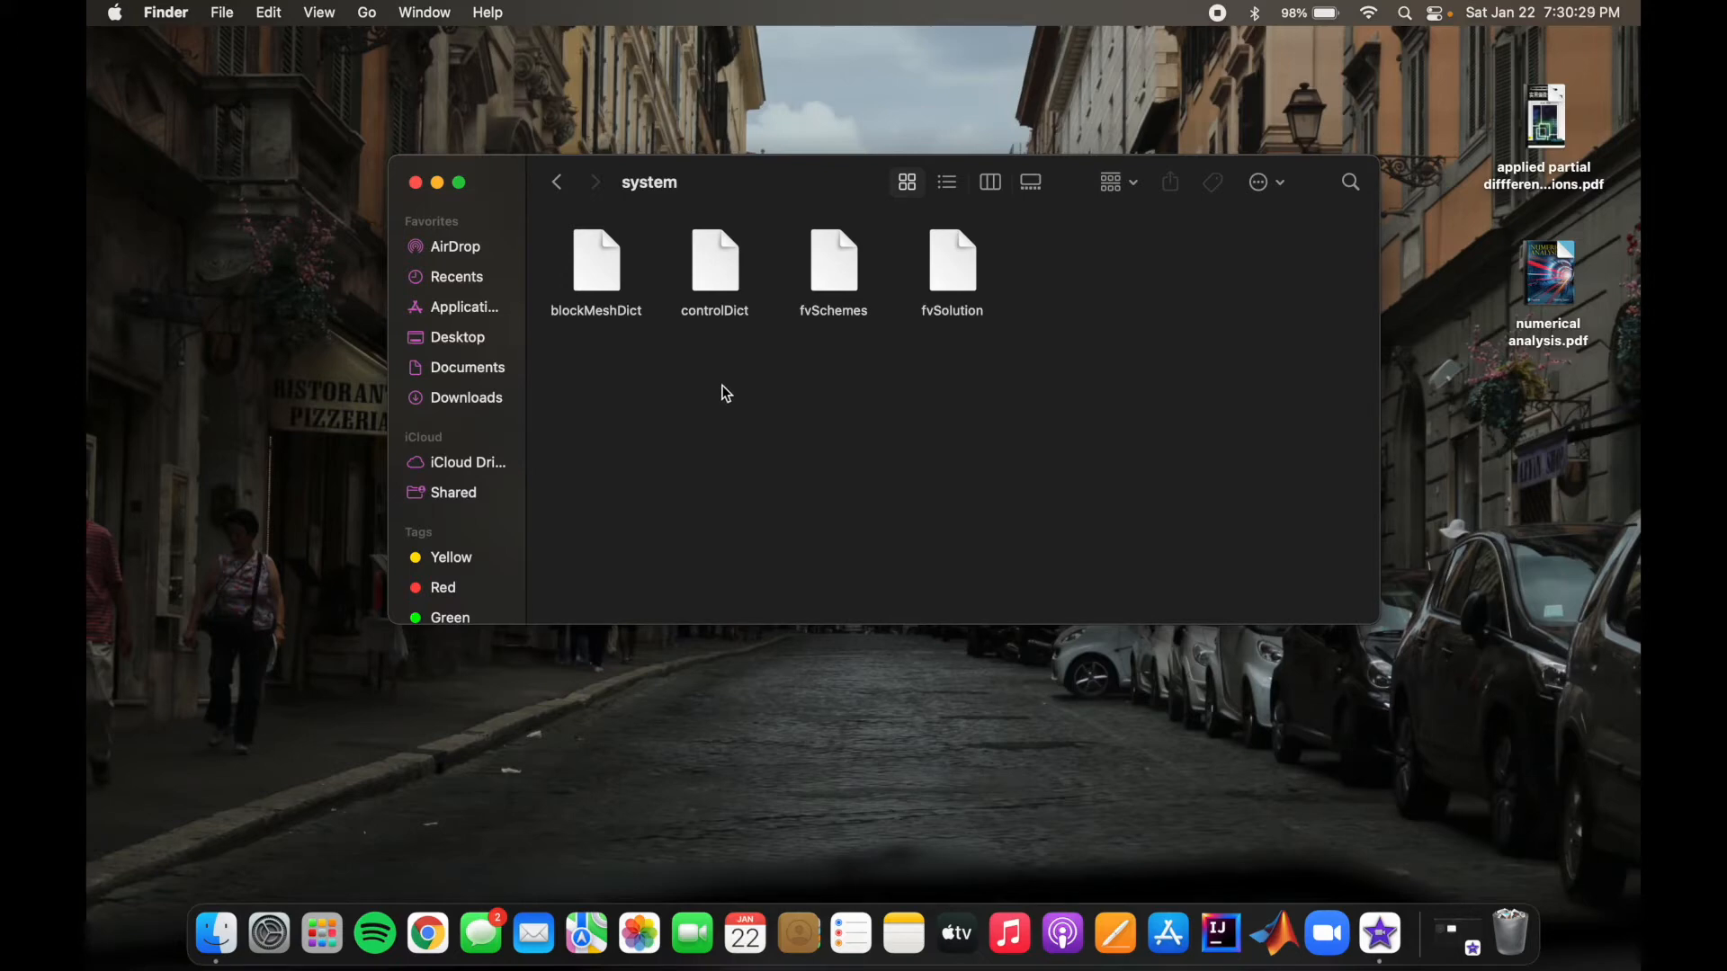
double_click(736, 274)
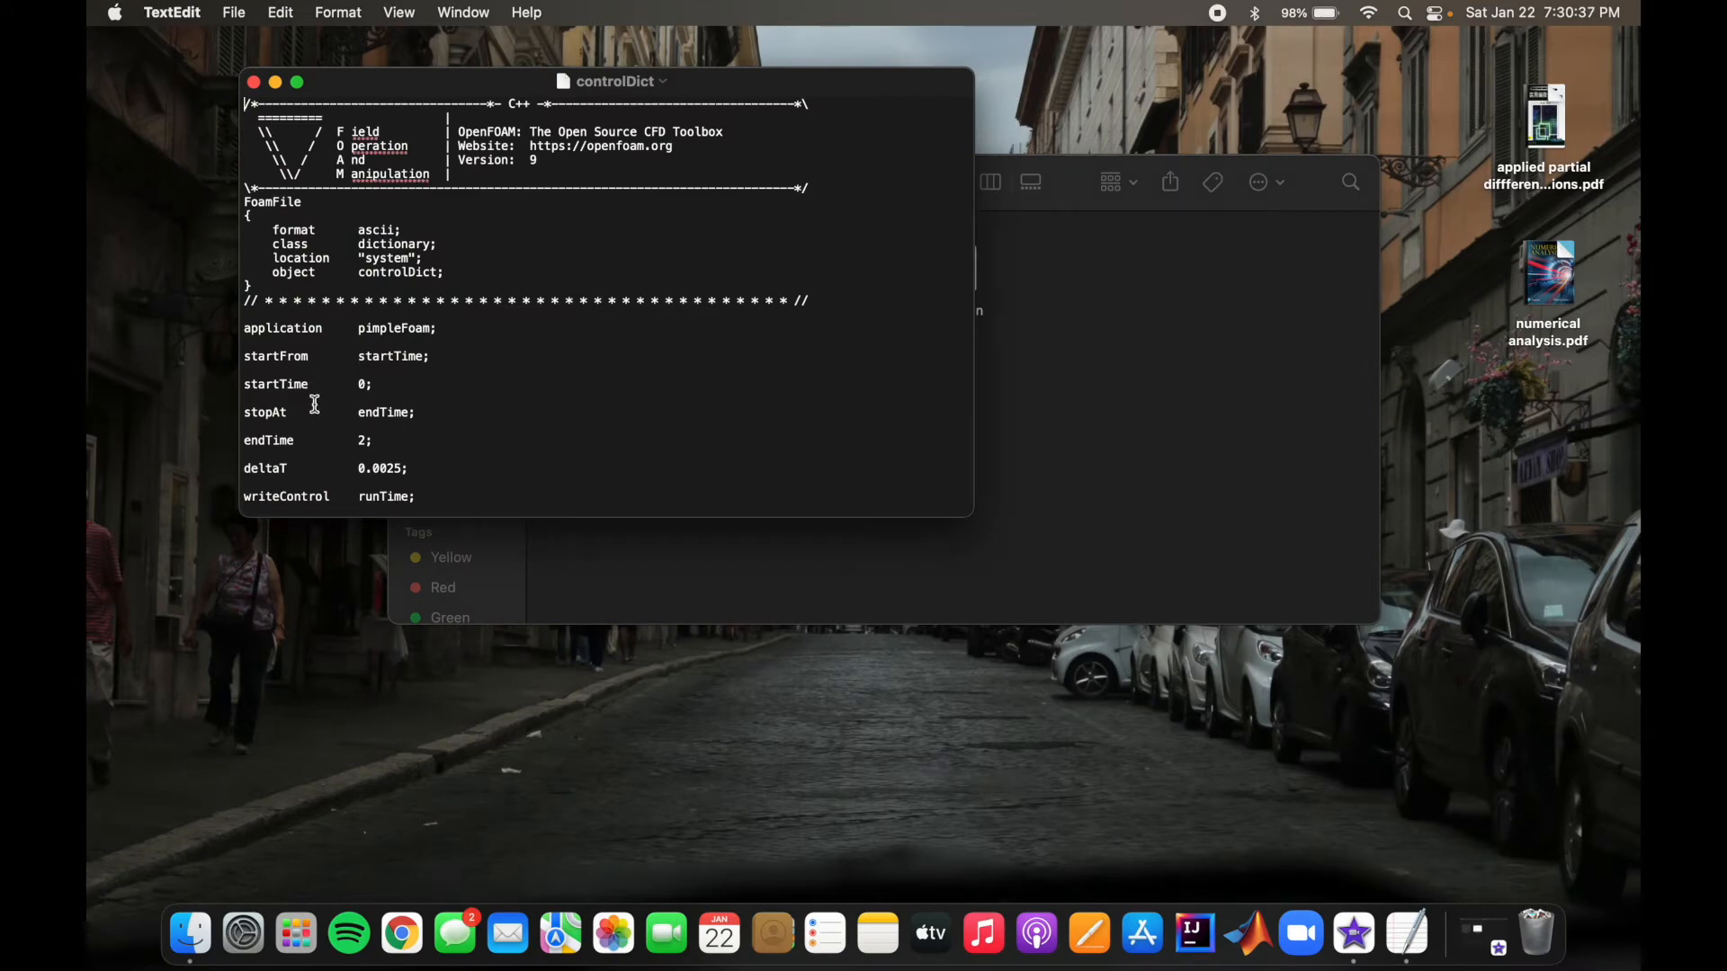
scroll(396, 438, down, 3)
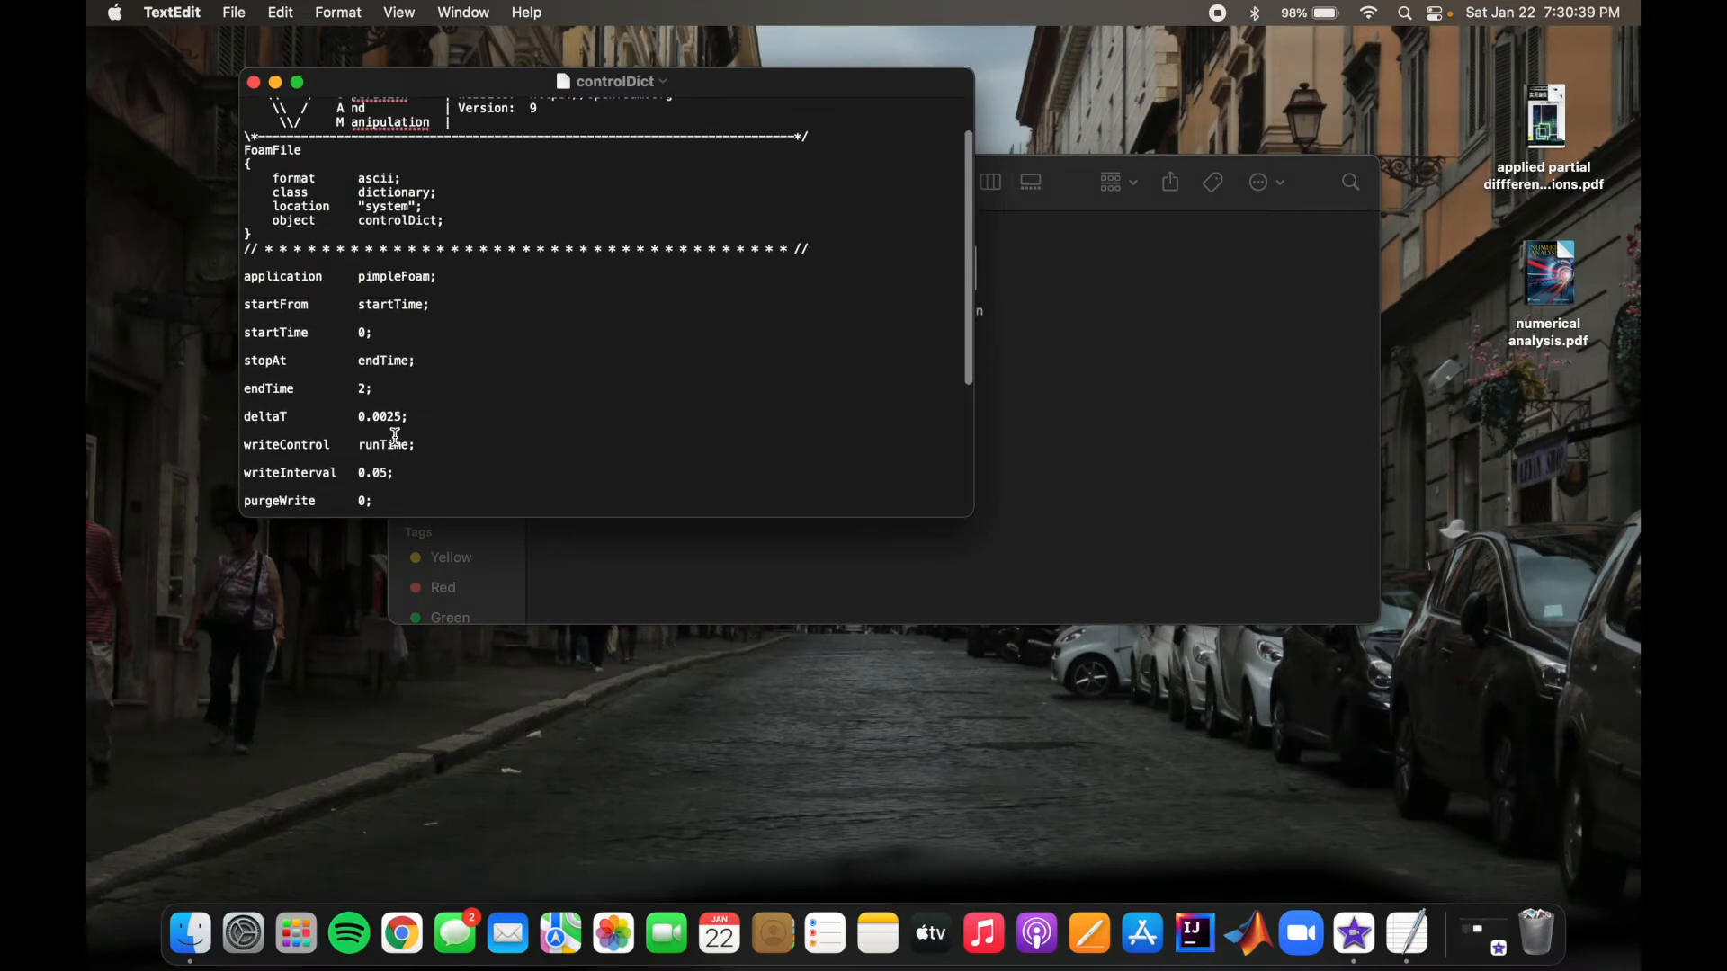
scroll(396, 438, down, 1)
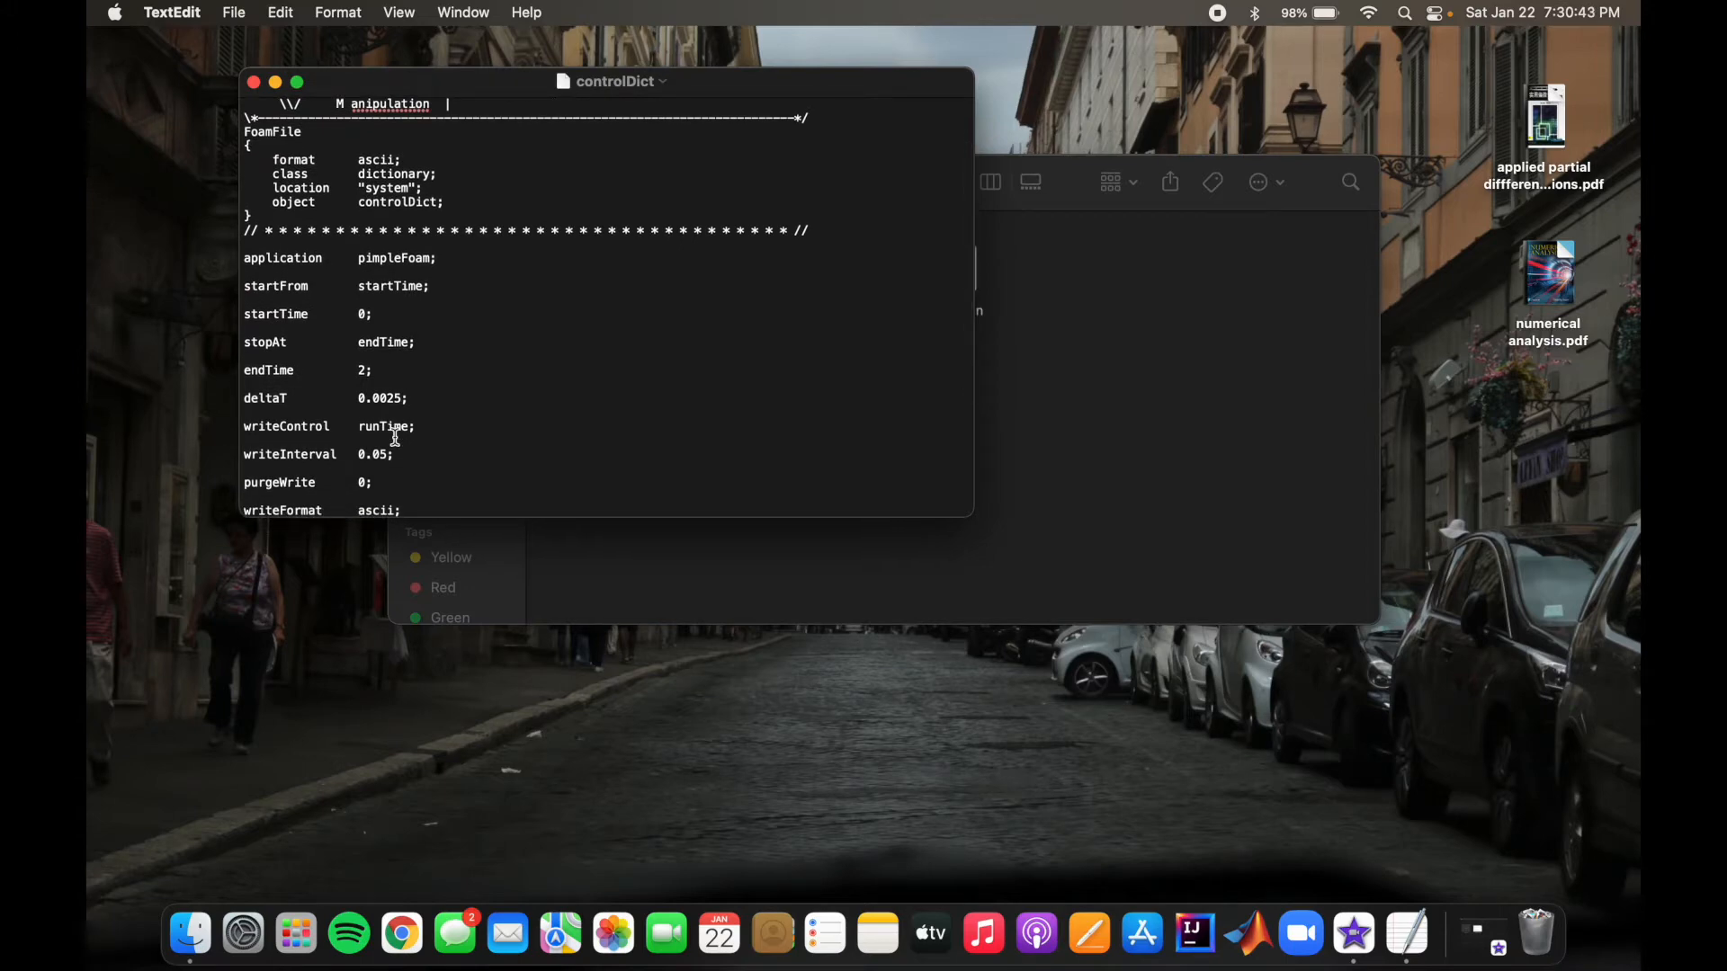
scroll(452, 408, down, 5)
scroll(452, 408, down, 3)
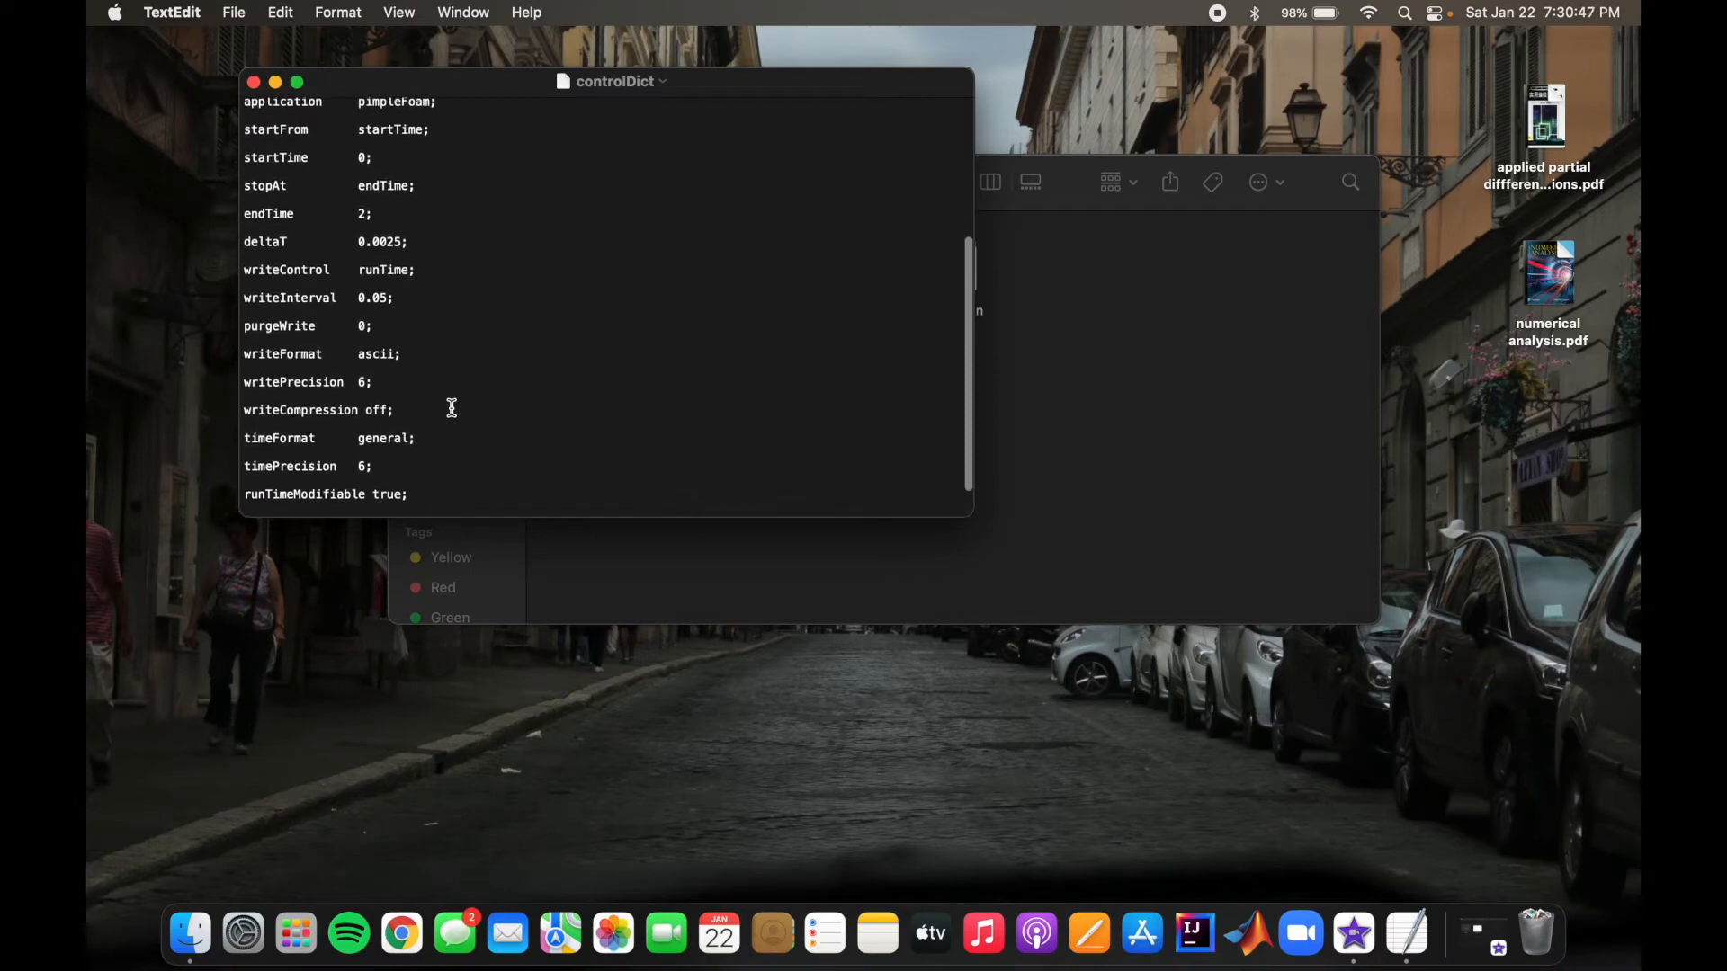
scroll(452, 408, up, 5)
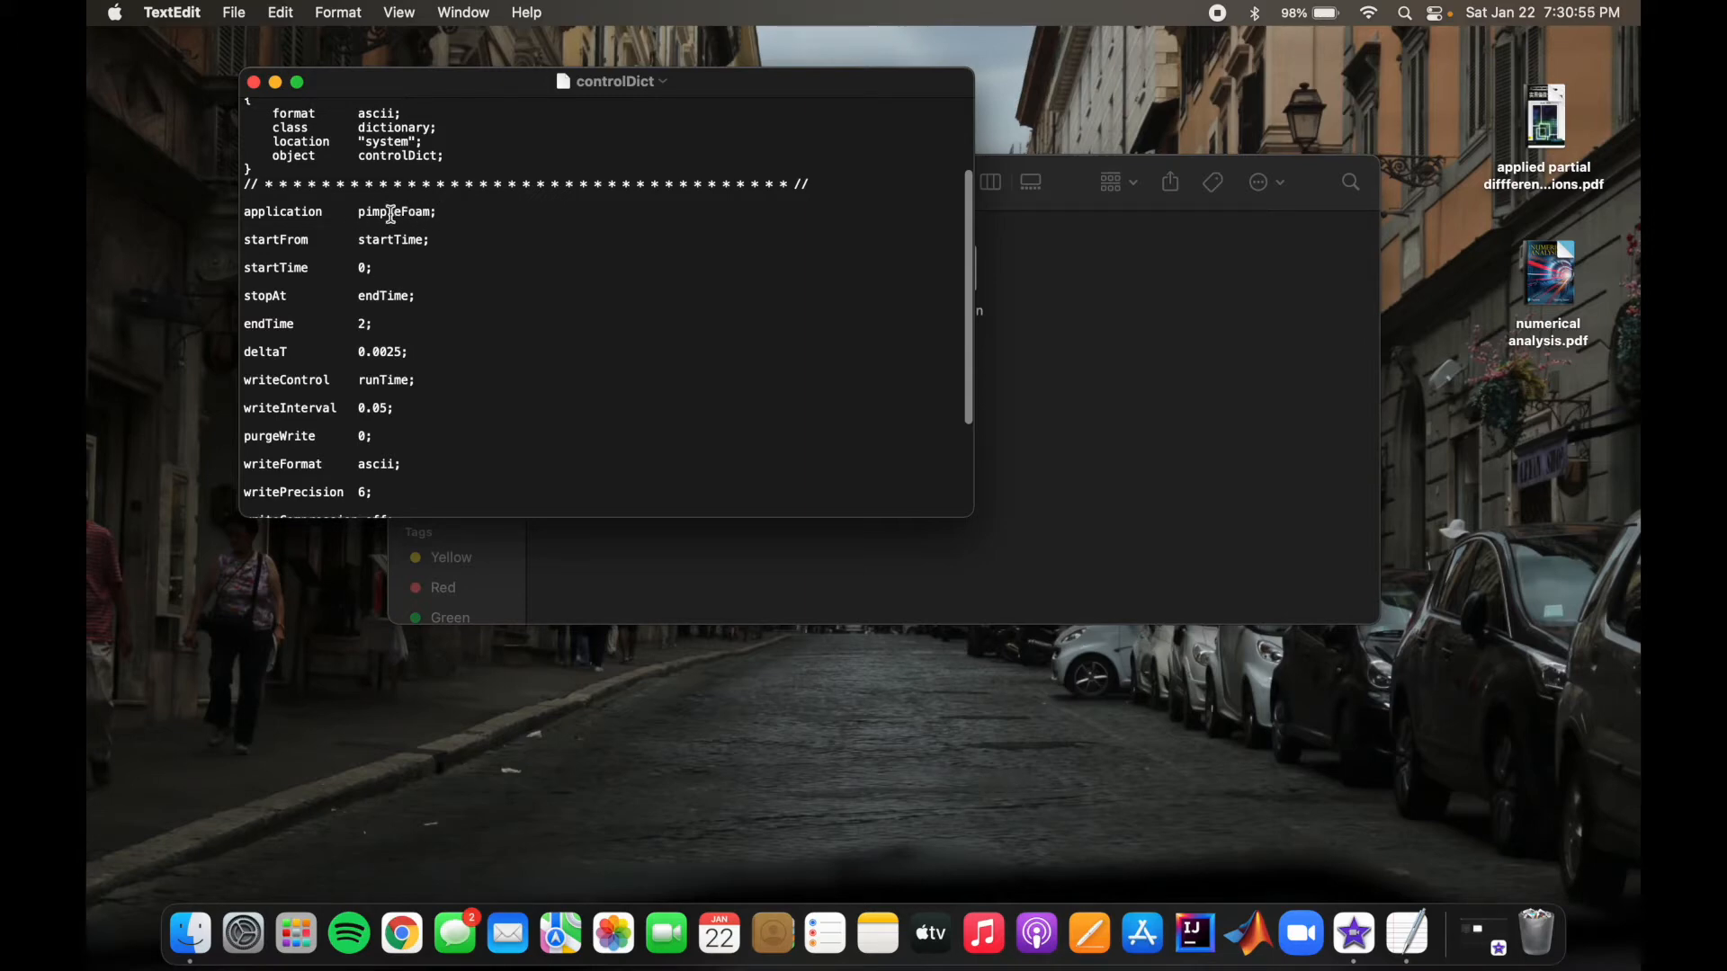
scroll(463, 243, up, 3)
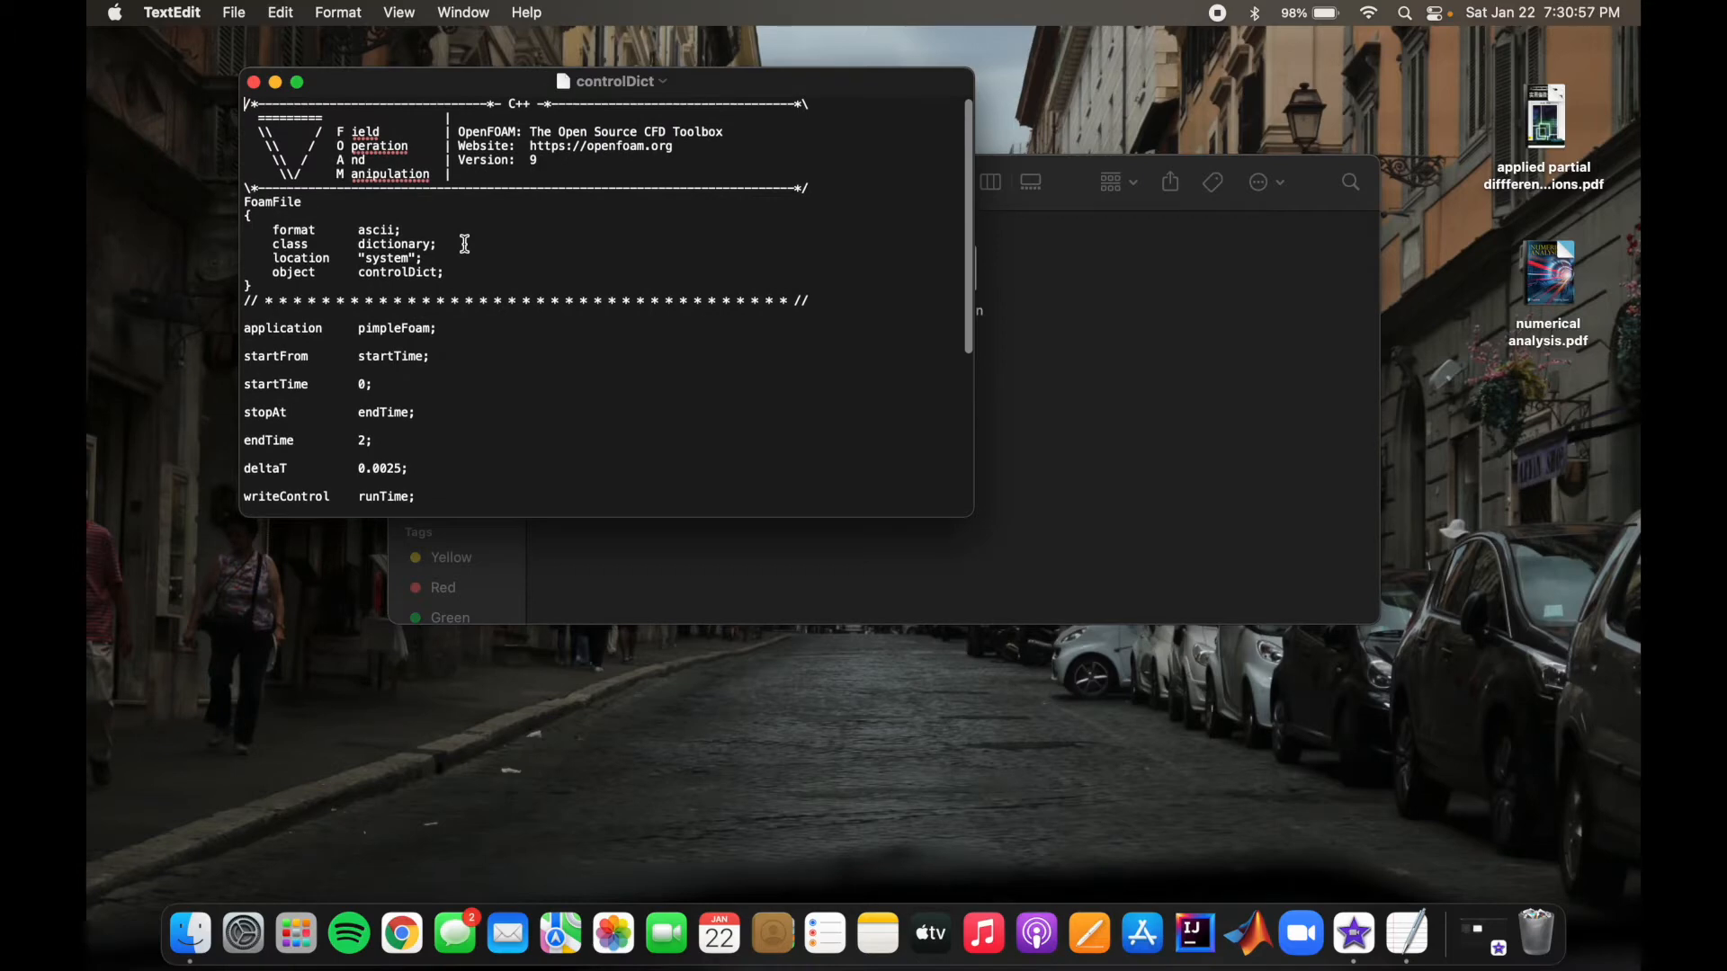
click(254, 81)
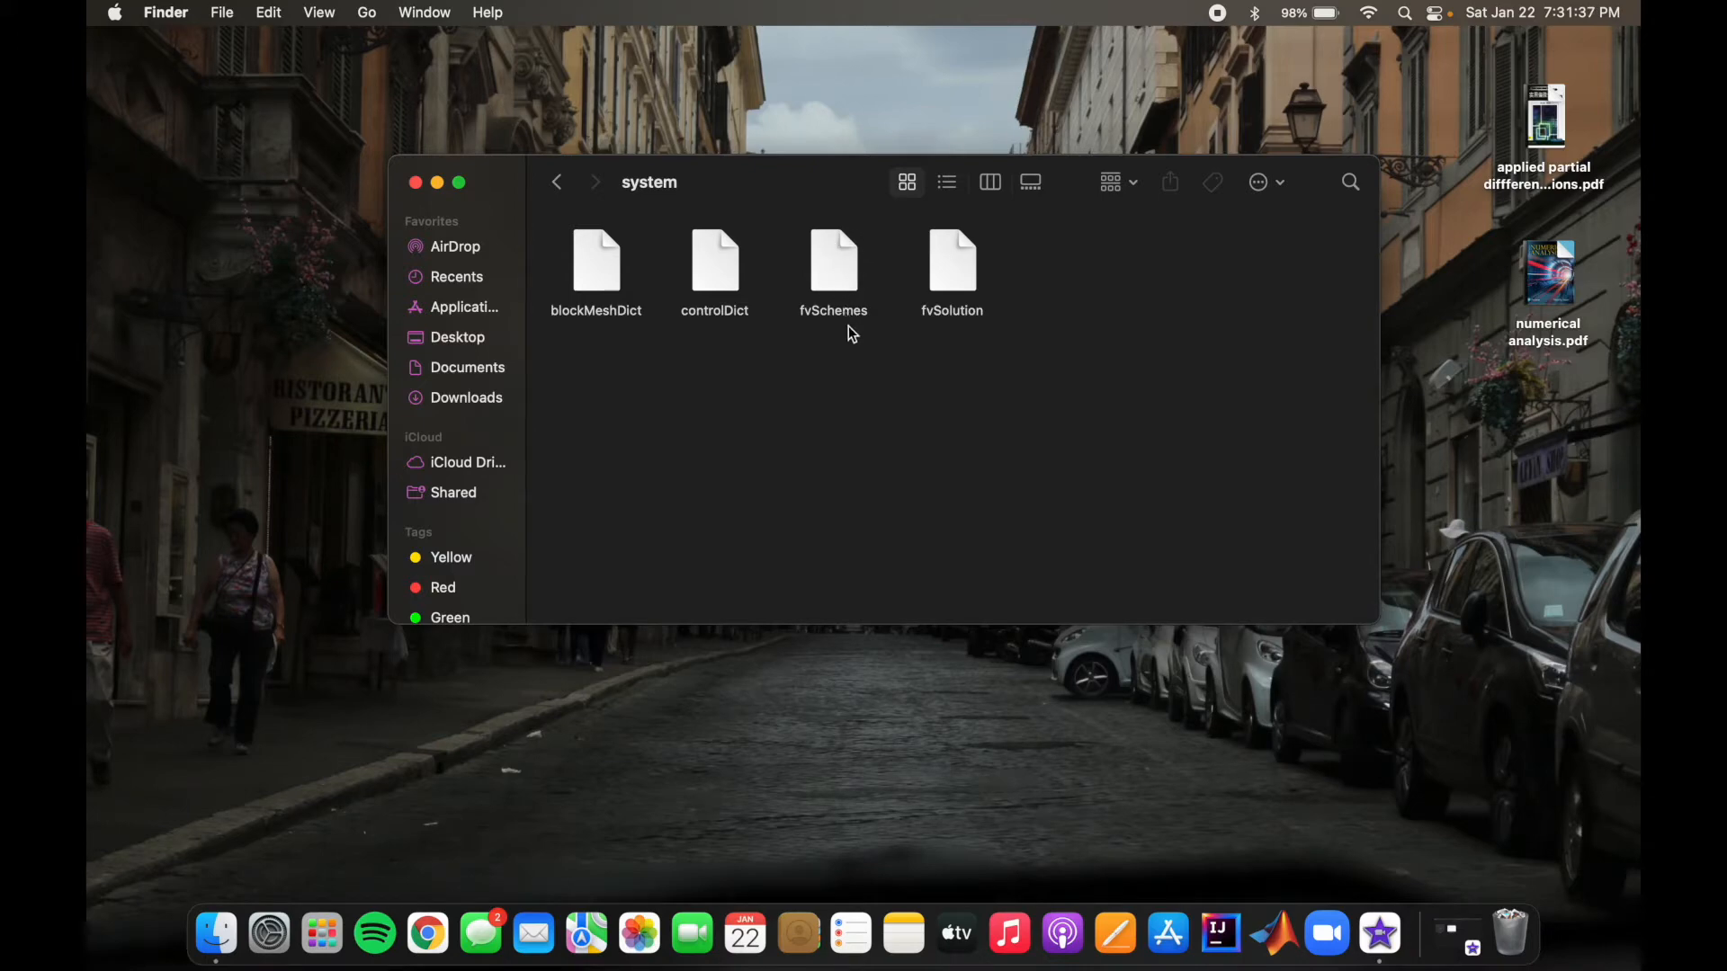
Step: Review the time, gradient and divergence discretisation schemes in the fvSchemes file, and close it
double_click(837, 270)
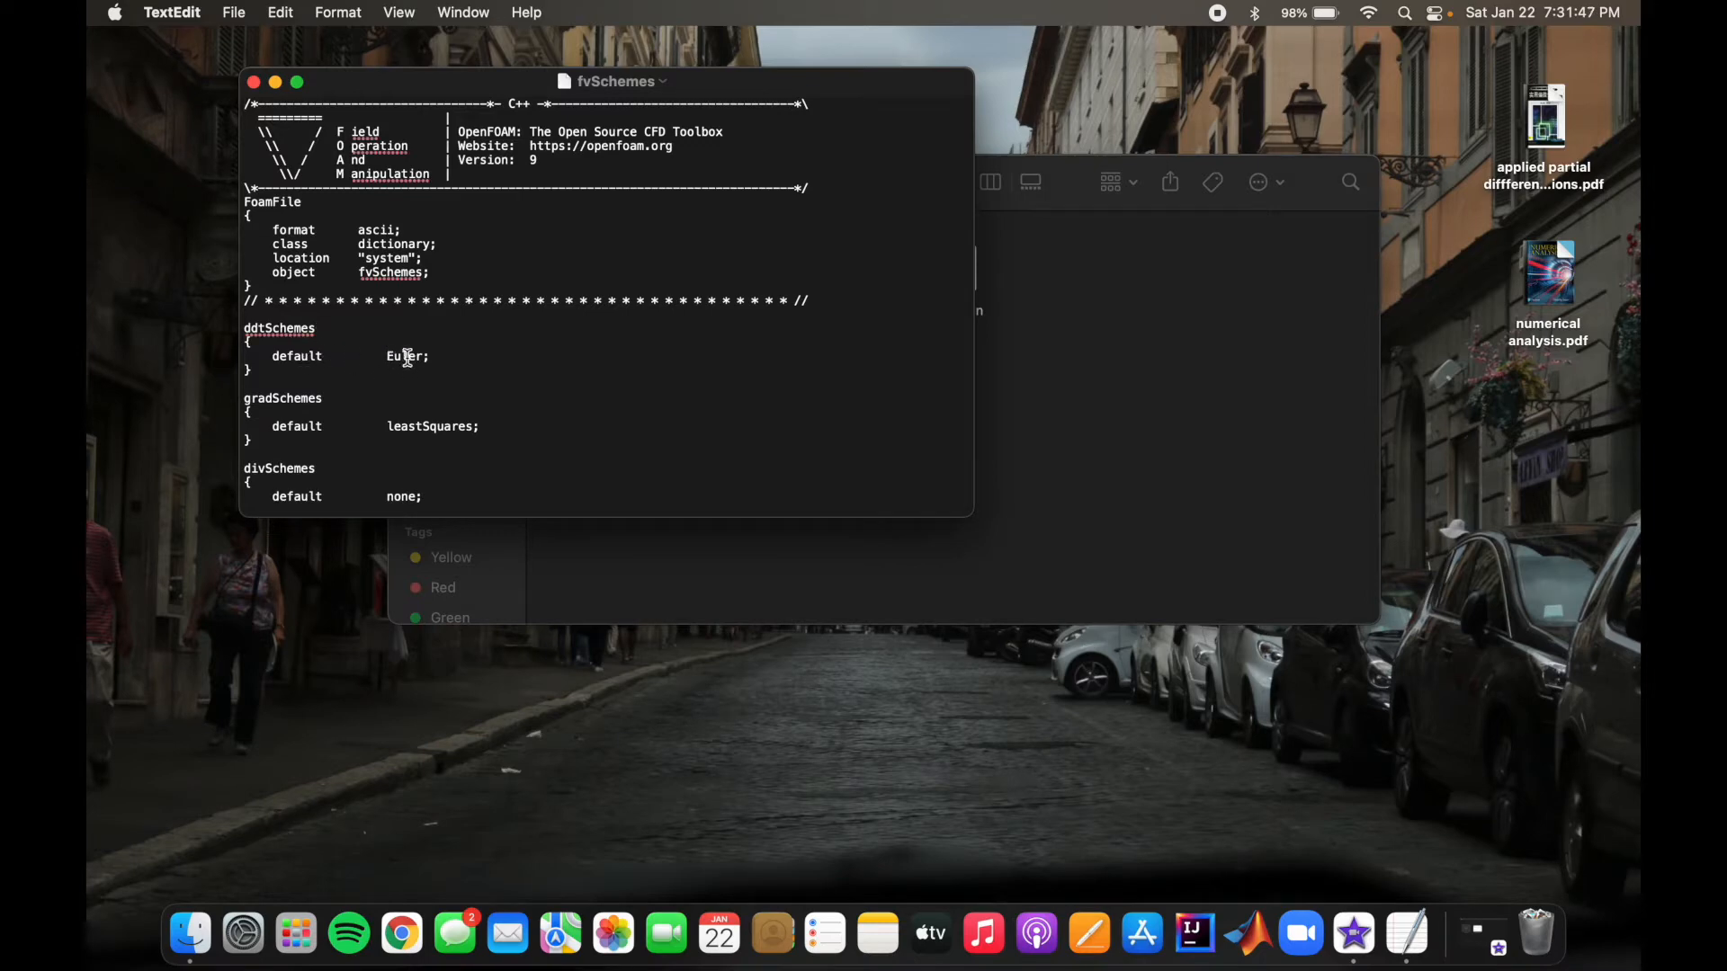
scroll(521, 347, down, 7)
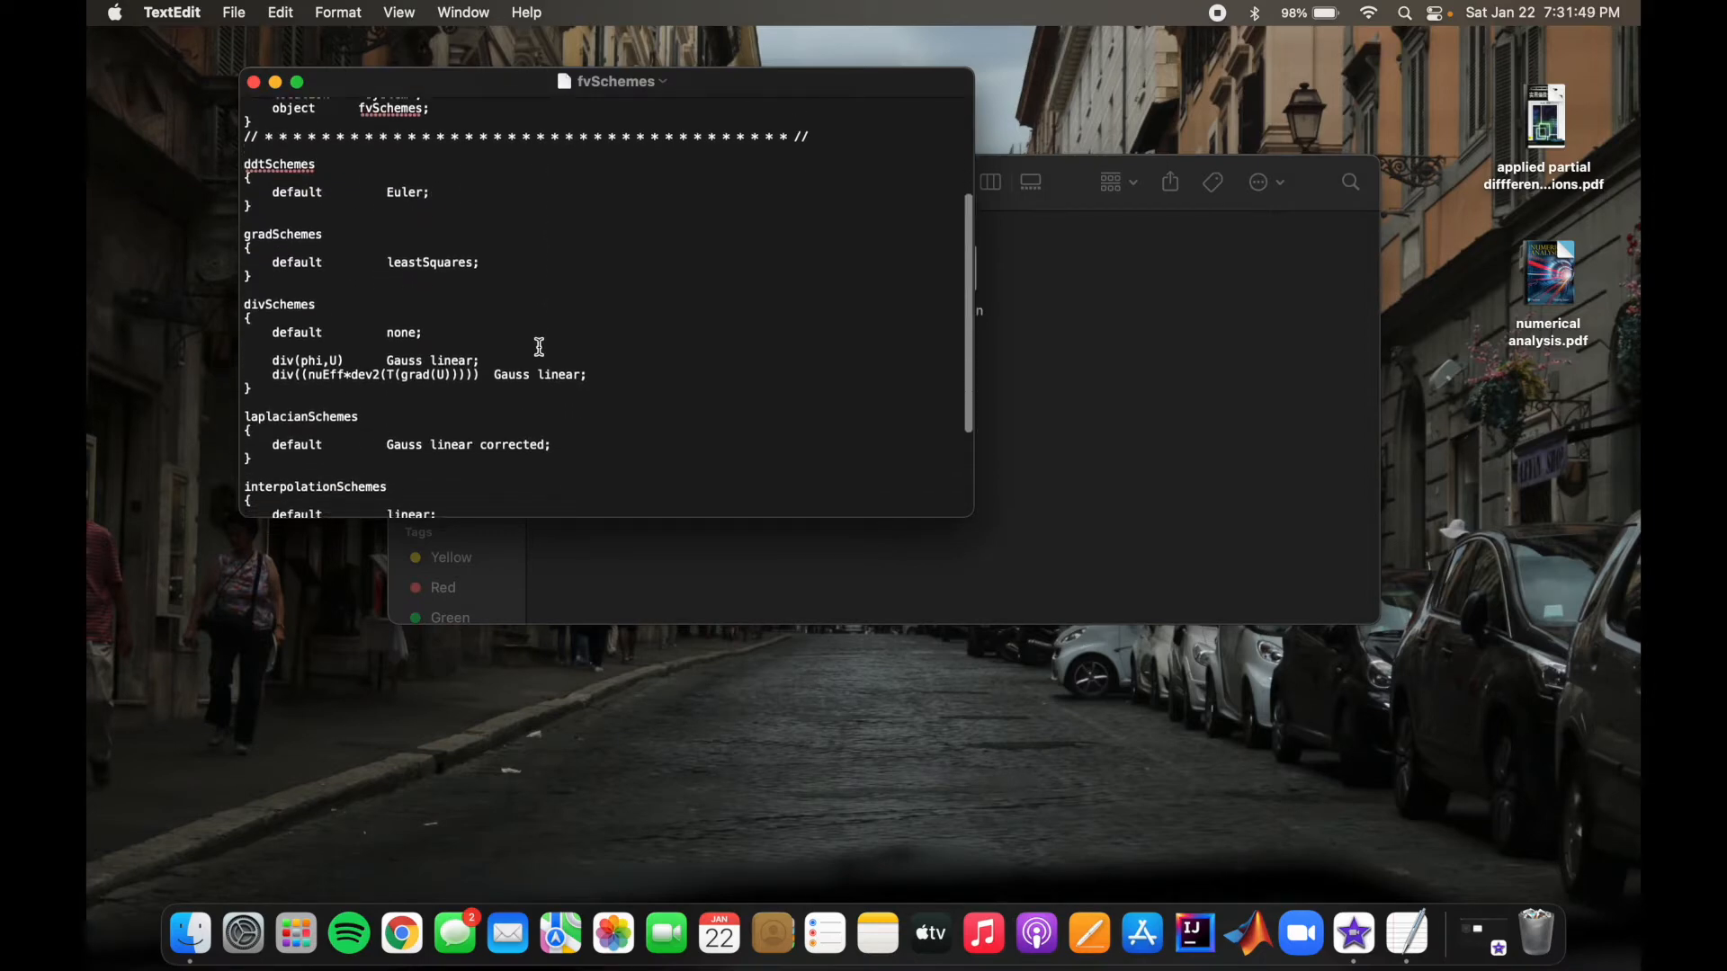
scroll(539, 348, up, 7)
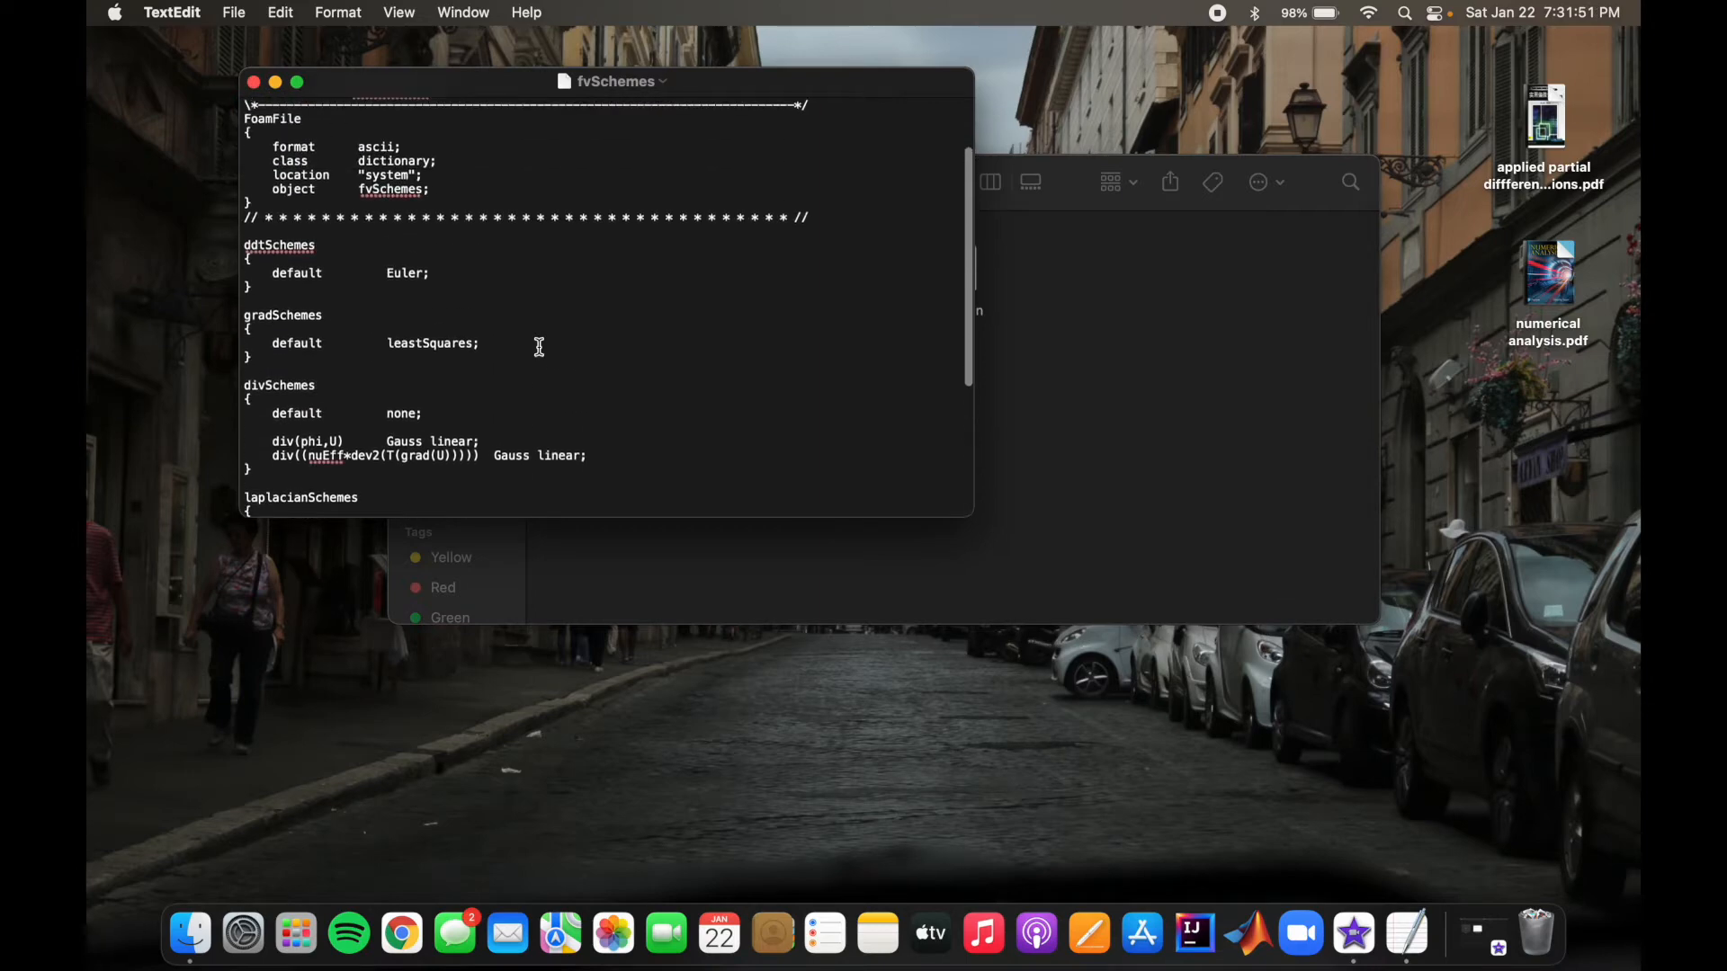
click(255, 83)
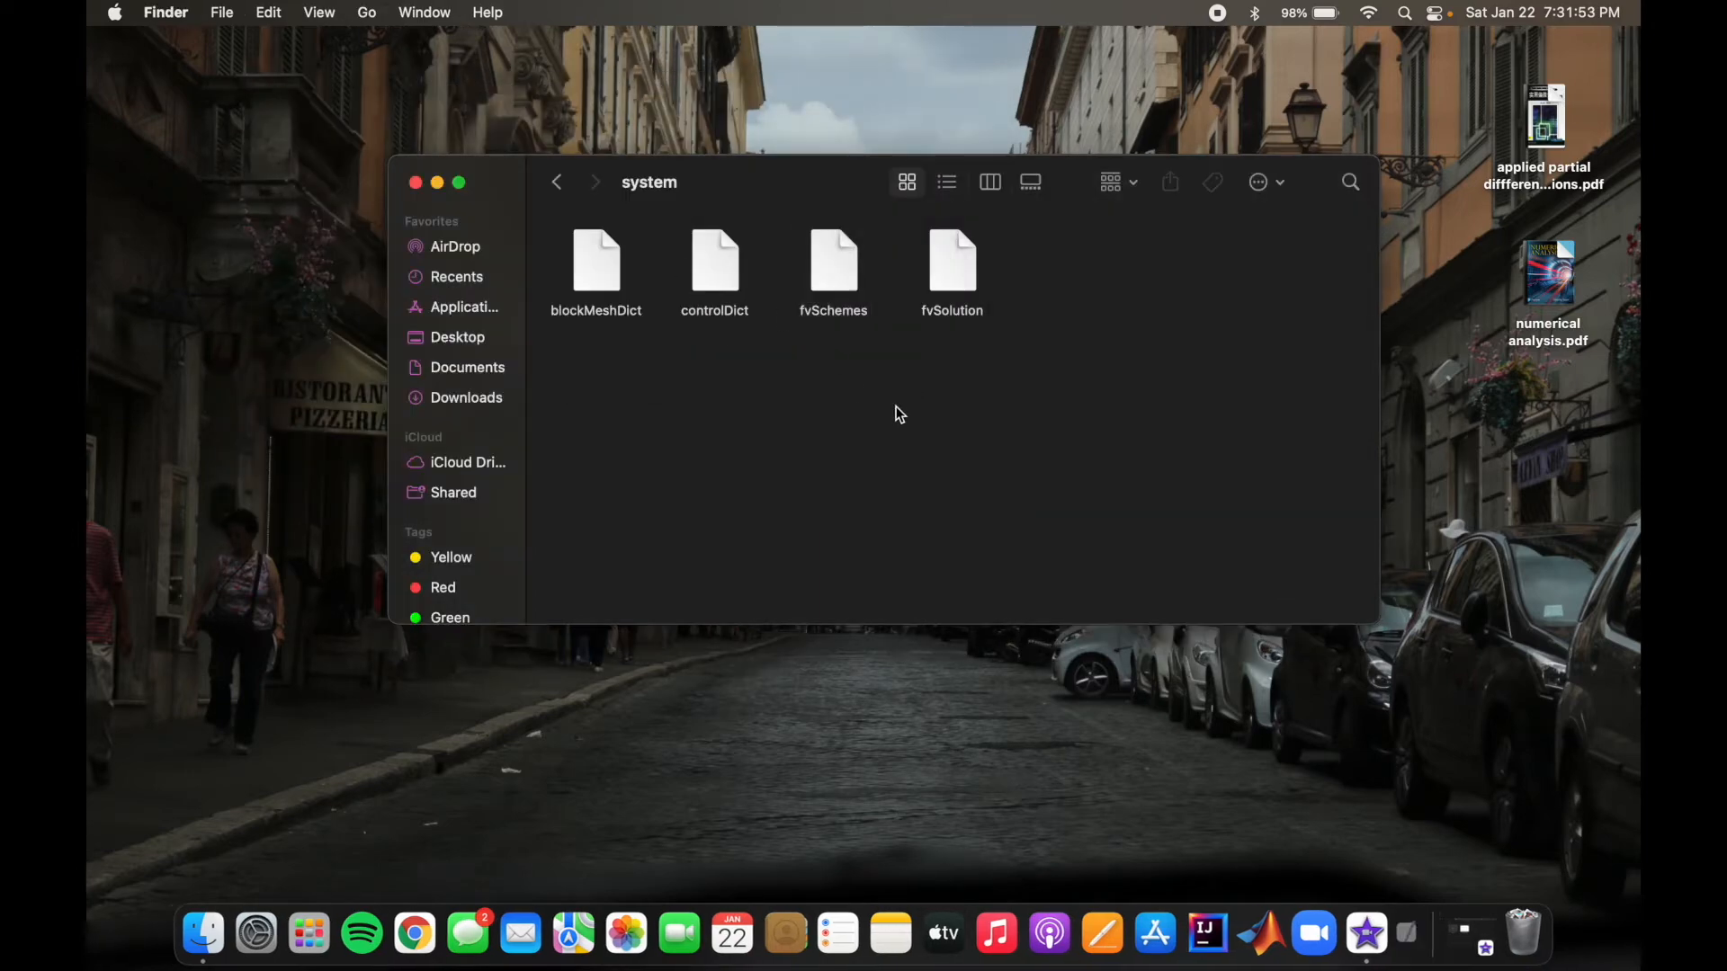
Step: Review the pressure and velocity solver settings and the PIMPLE controls in the fvSolution file, and close it
double_click(953, 266)
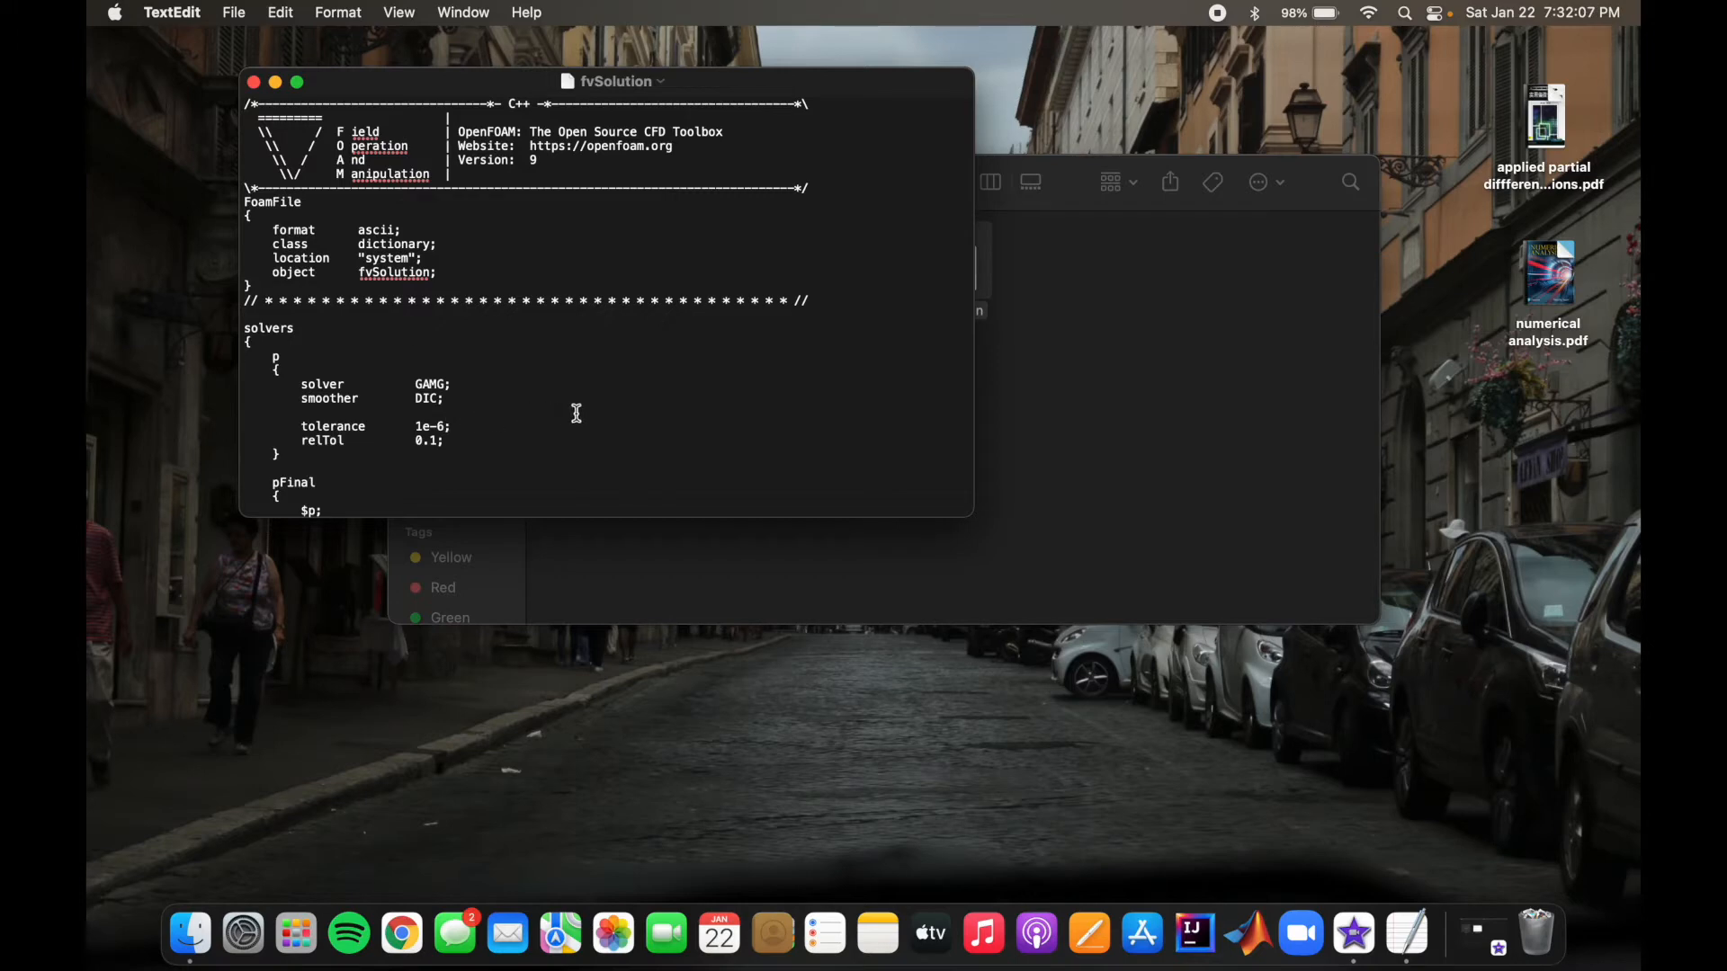
scroll(581, 355, down, 3)
scroll(579, 350, up, 3)
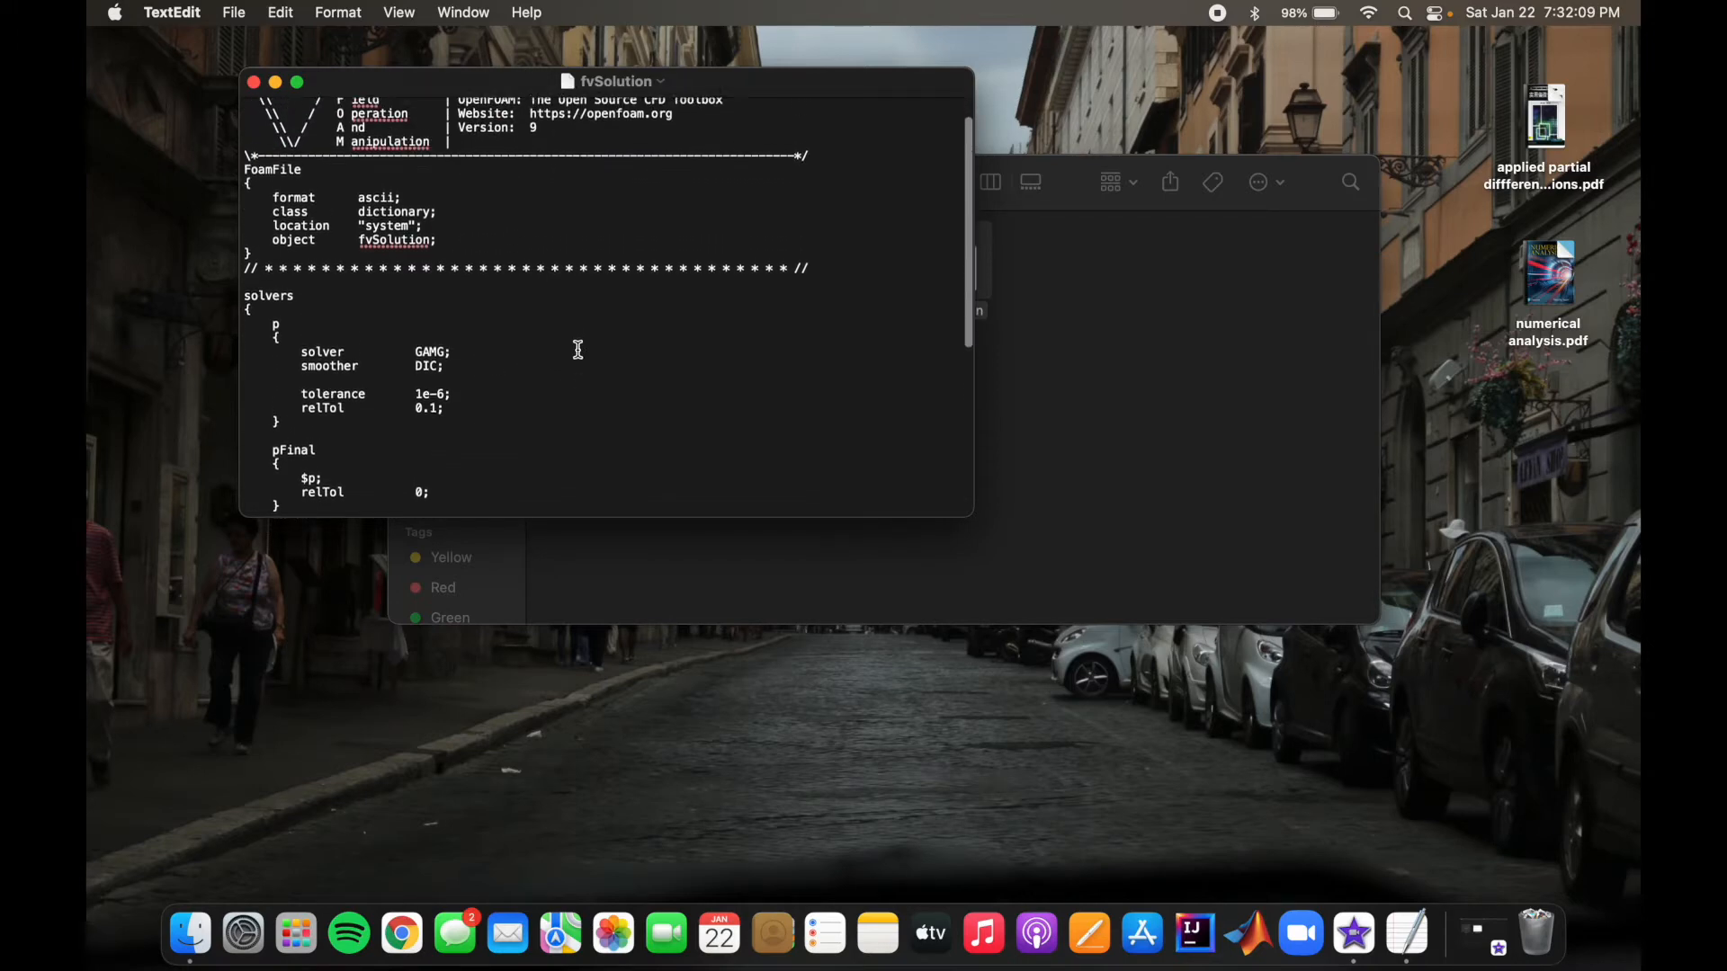
scroll(579, 350, down, 10)
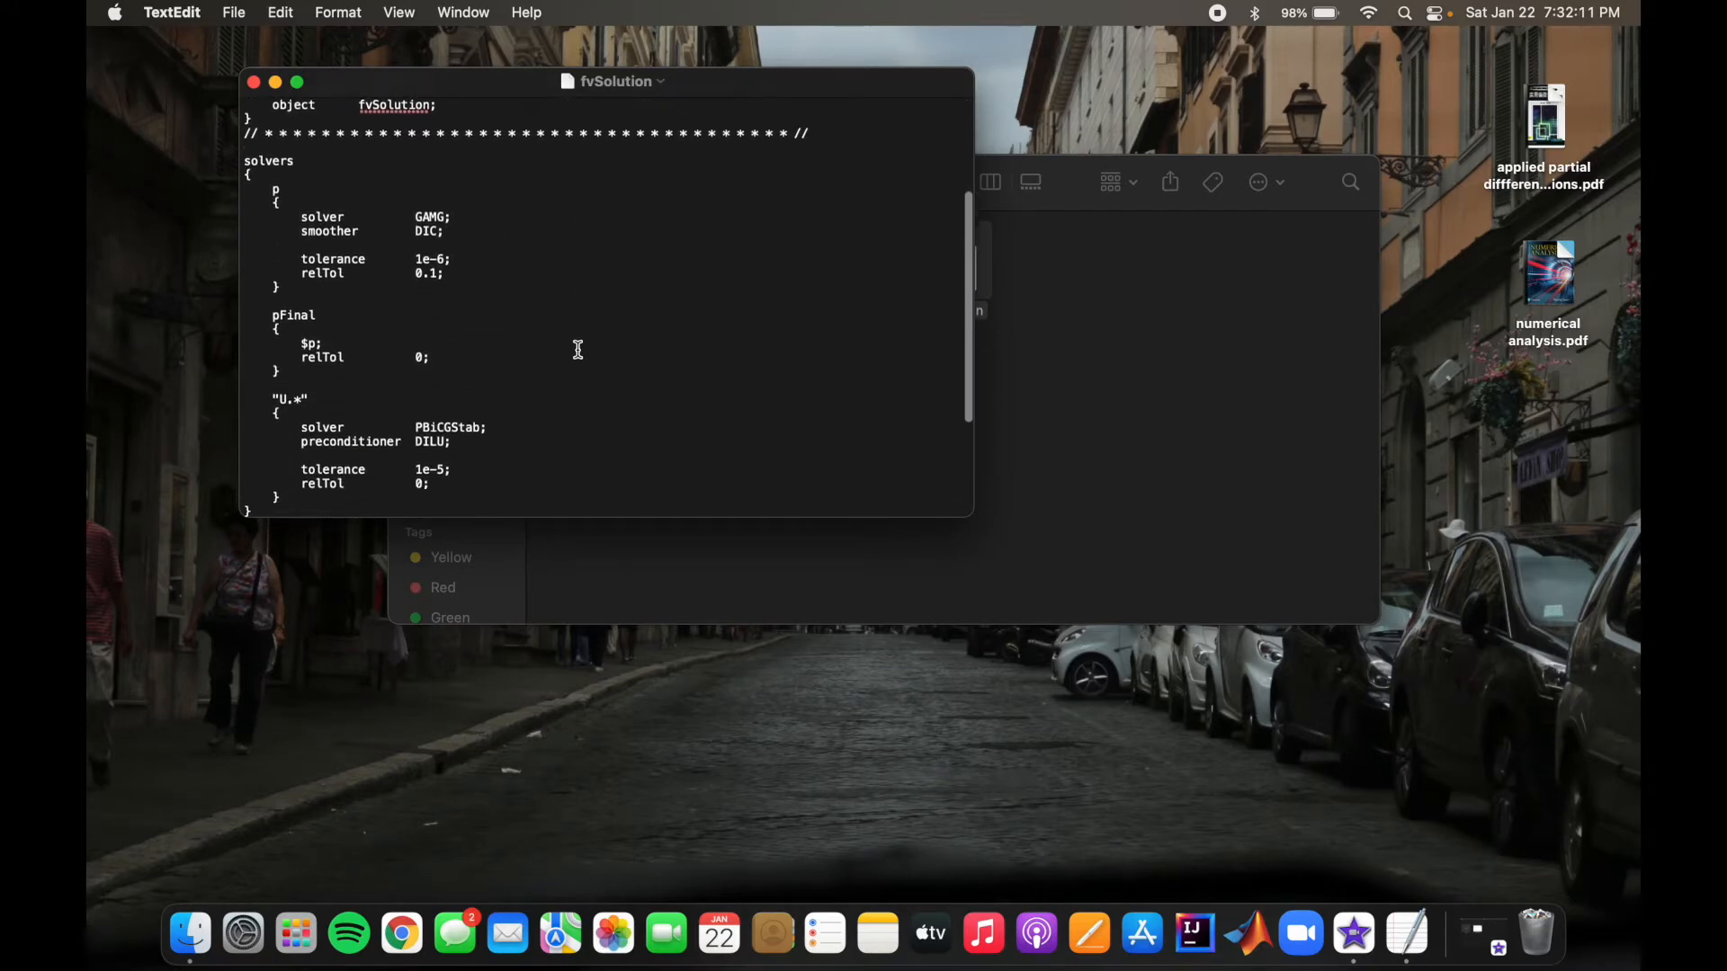
click(247, 369)
double_click(270, 370)
click(325, 369)
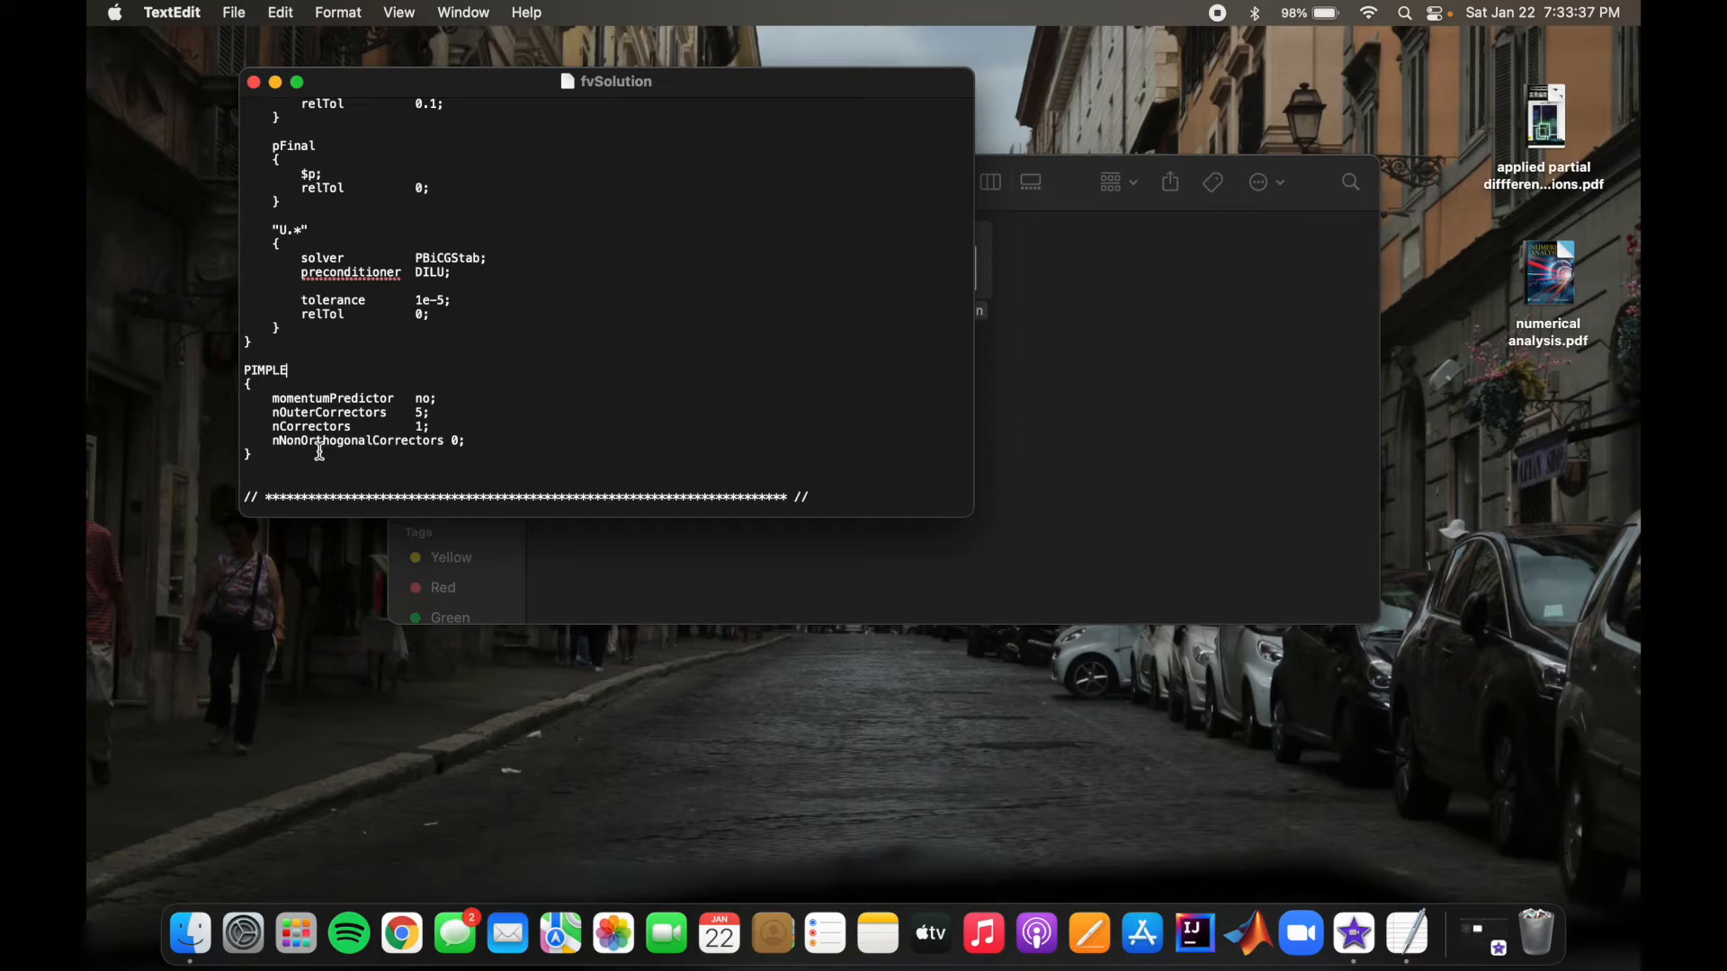
click(254, 82)
click(640, 350)
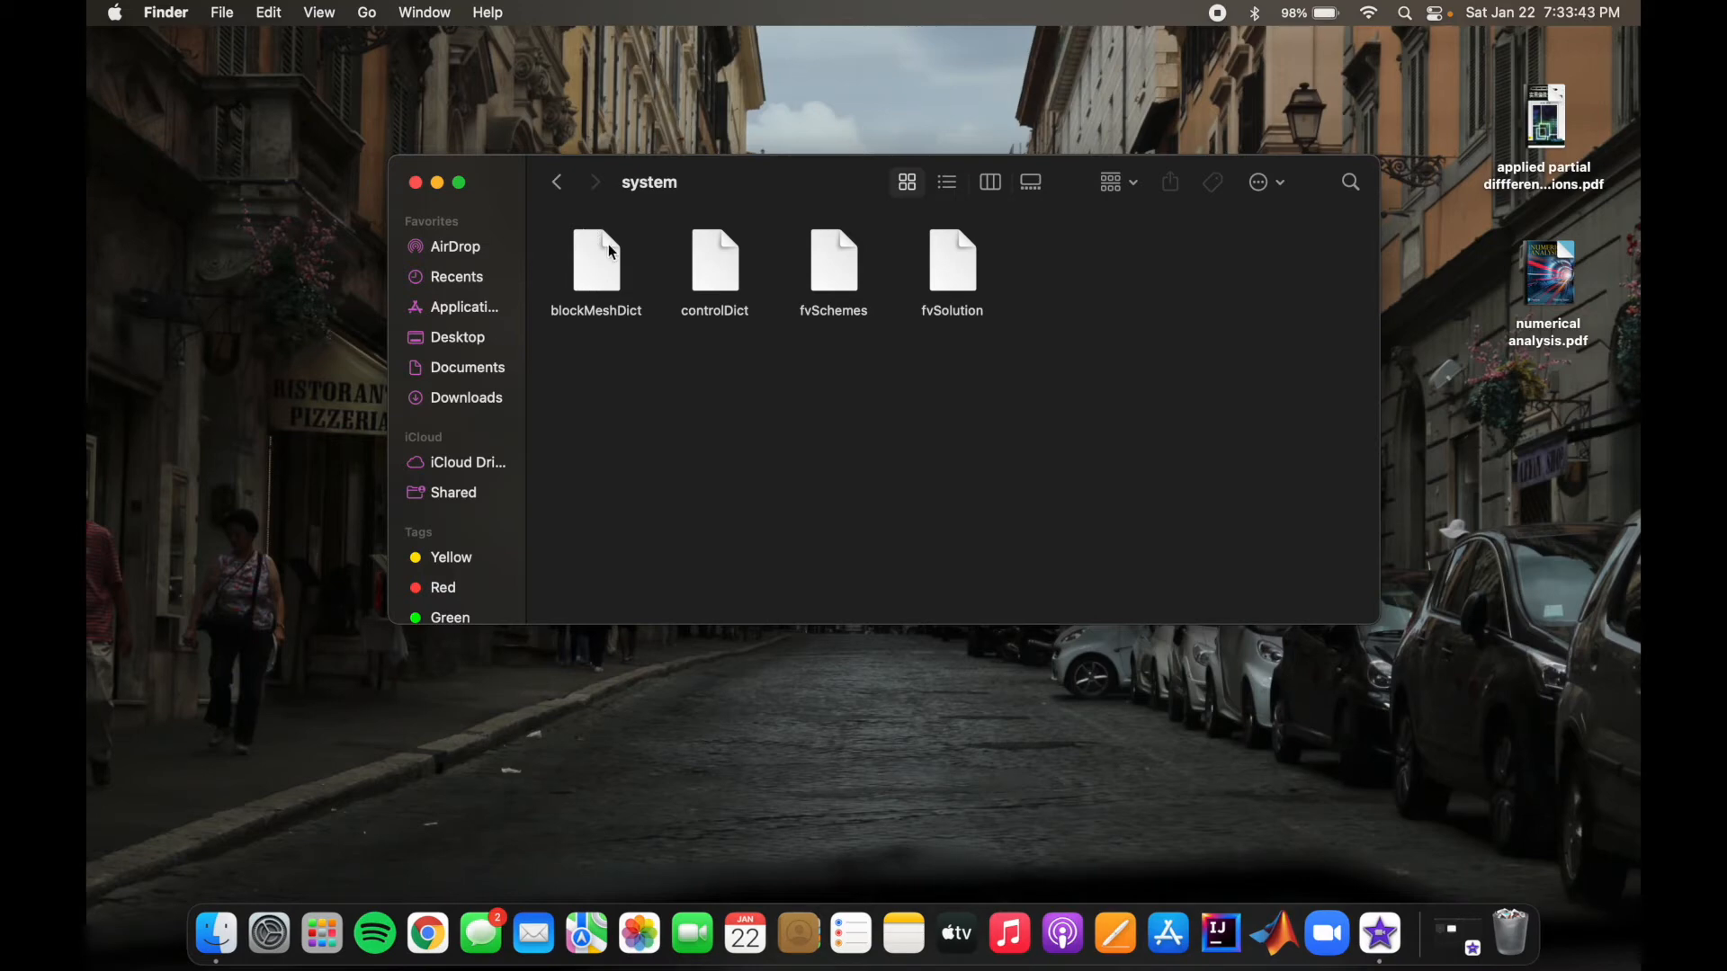
Step: Open the blockMeshDict file and examine its unit conversion, vertex coordinates and hex block definitions
double_click(601, 263)
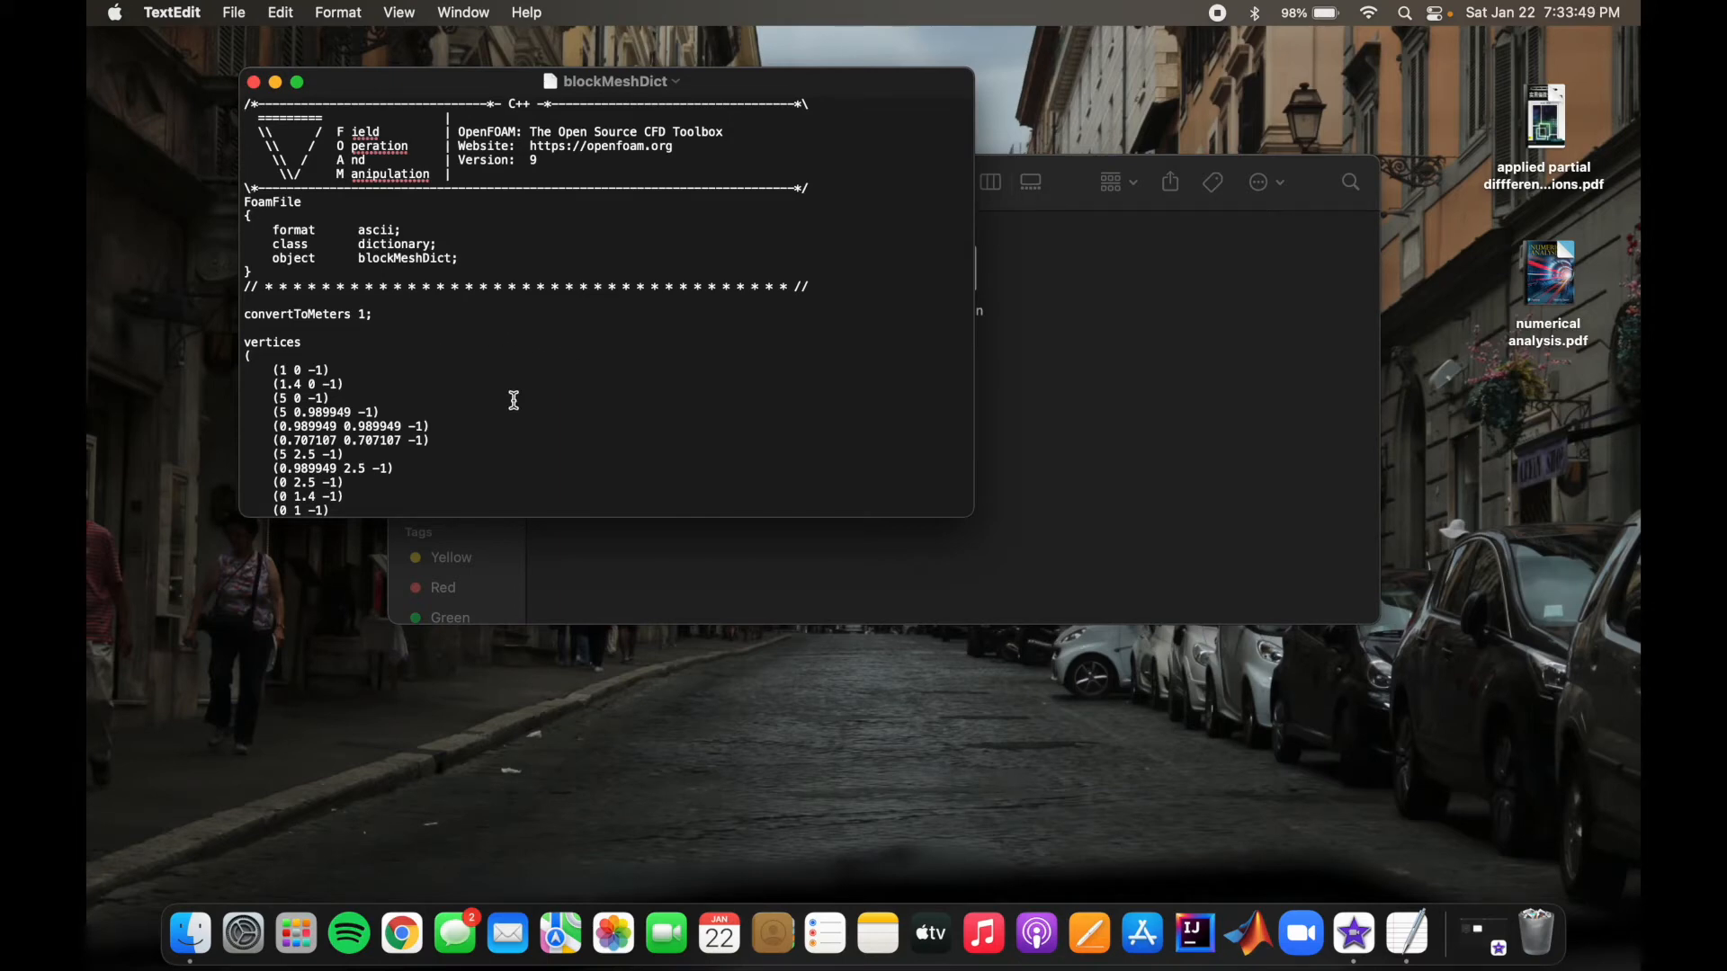
scroll(513, 396, down, 5)
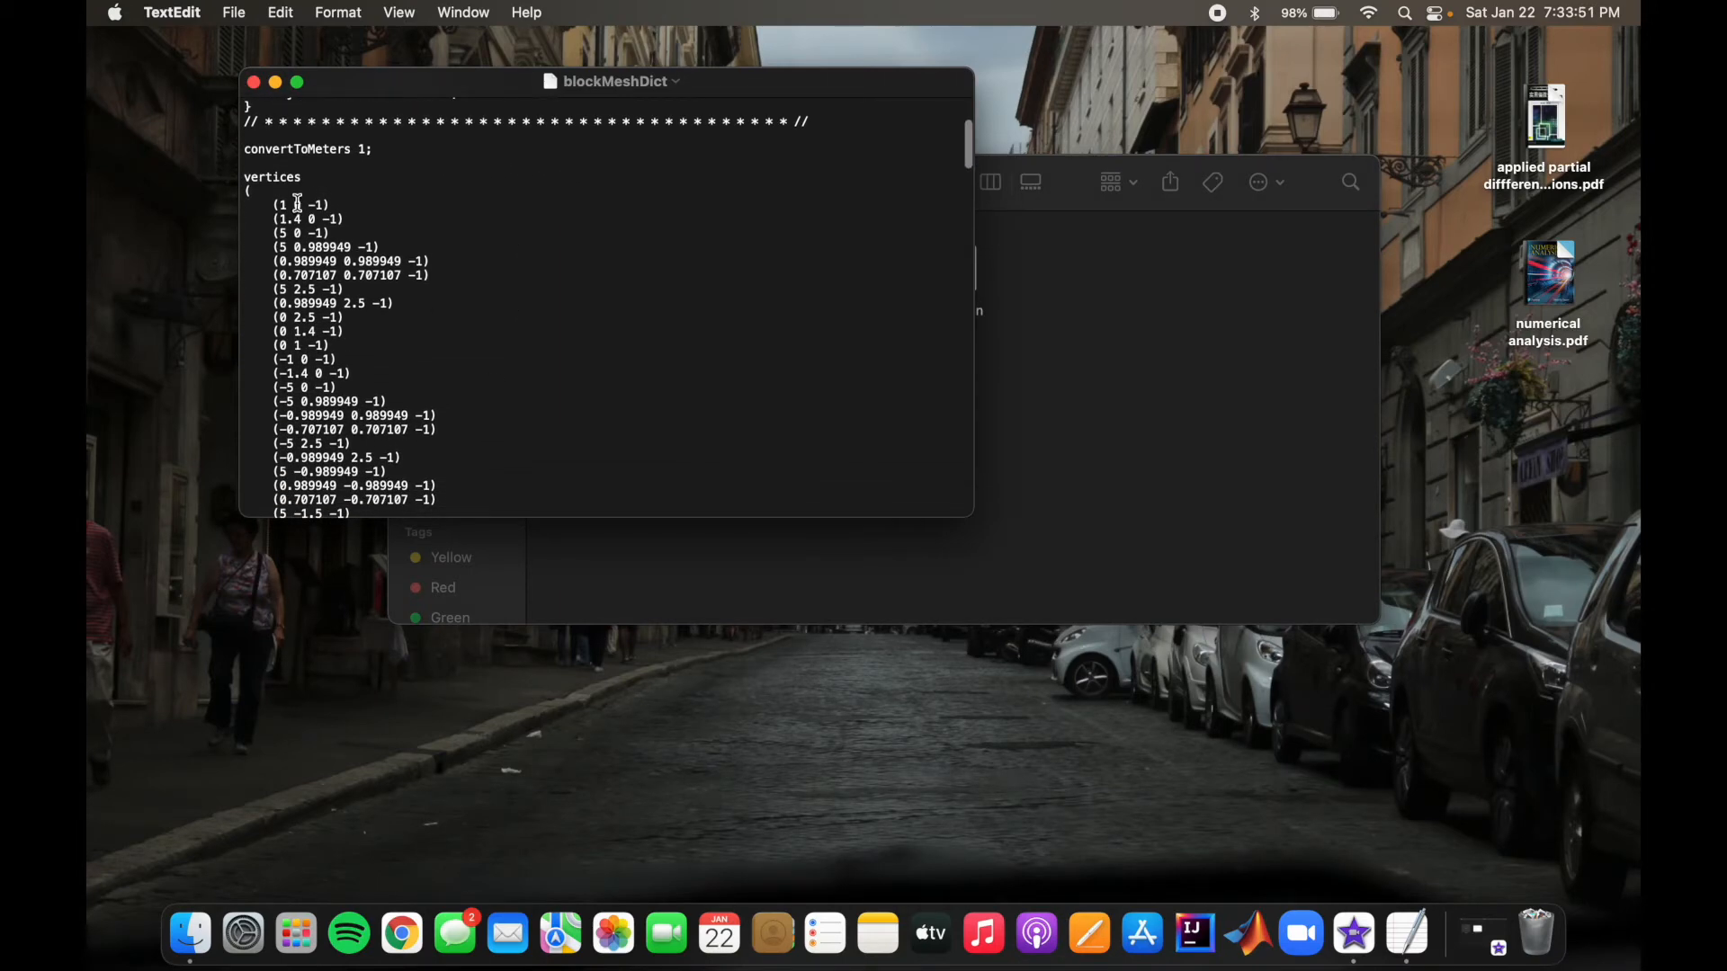
scroll(336, 322, down, 4)
scroll(336, 322, down, 20)
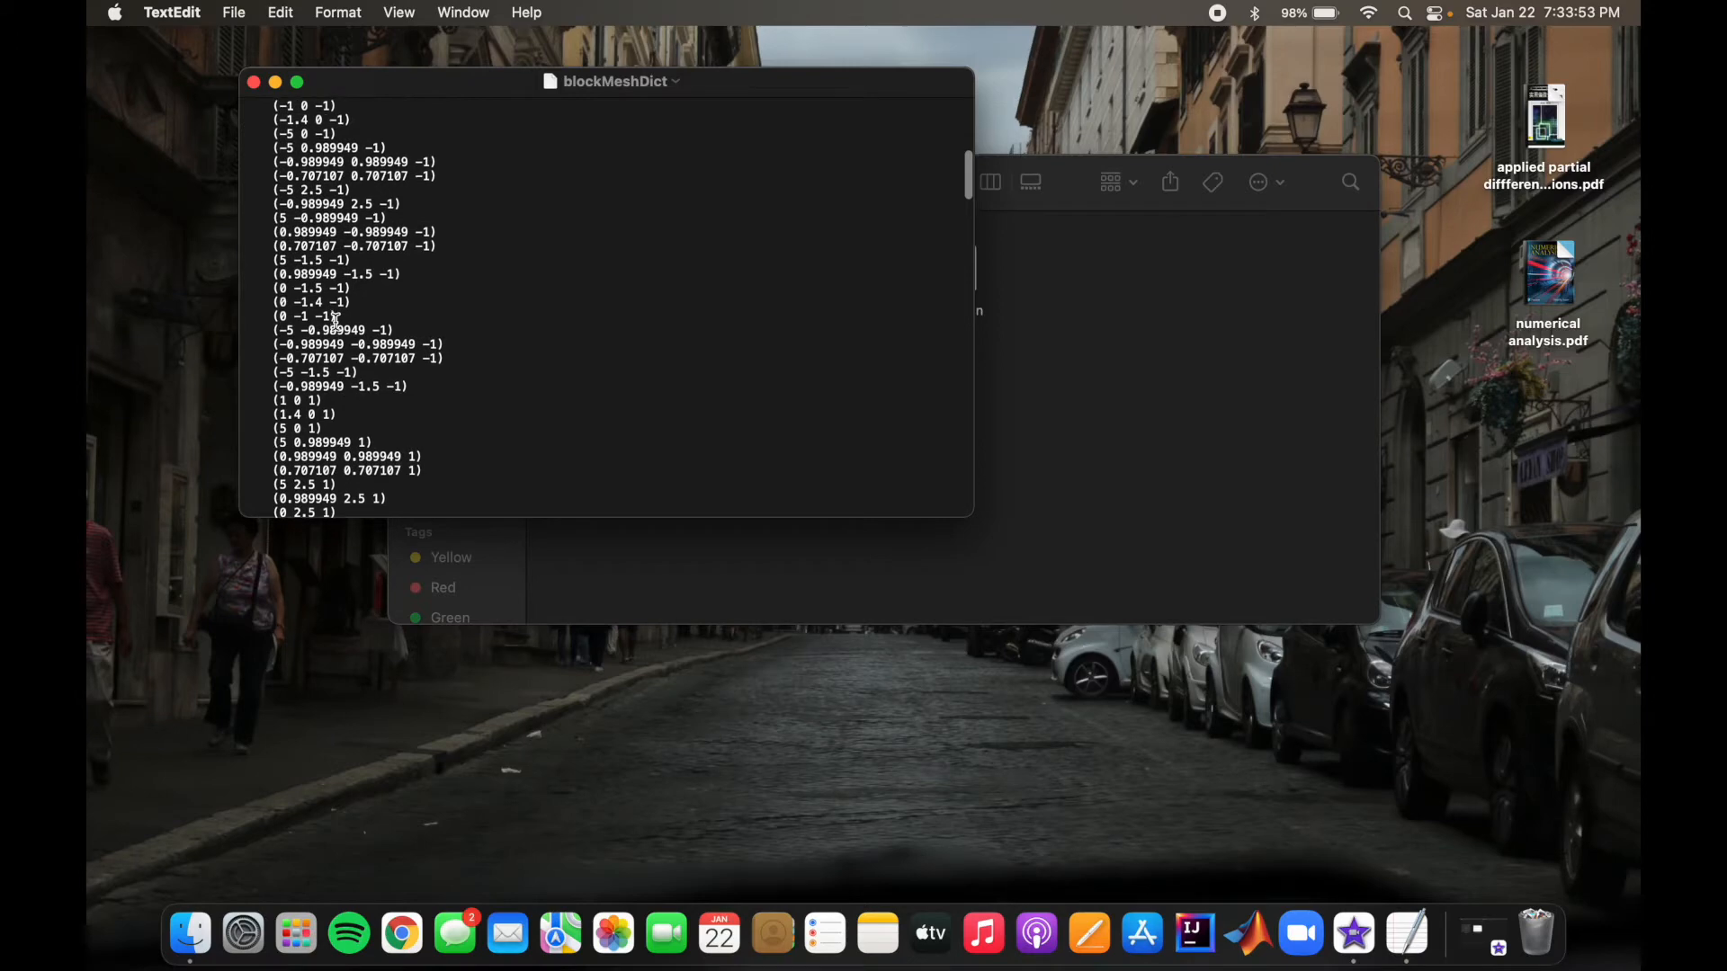
scroll(335, 322, down, 4)
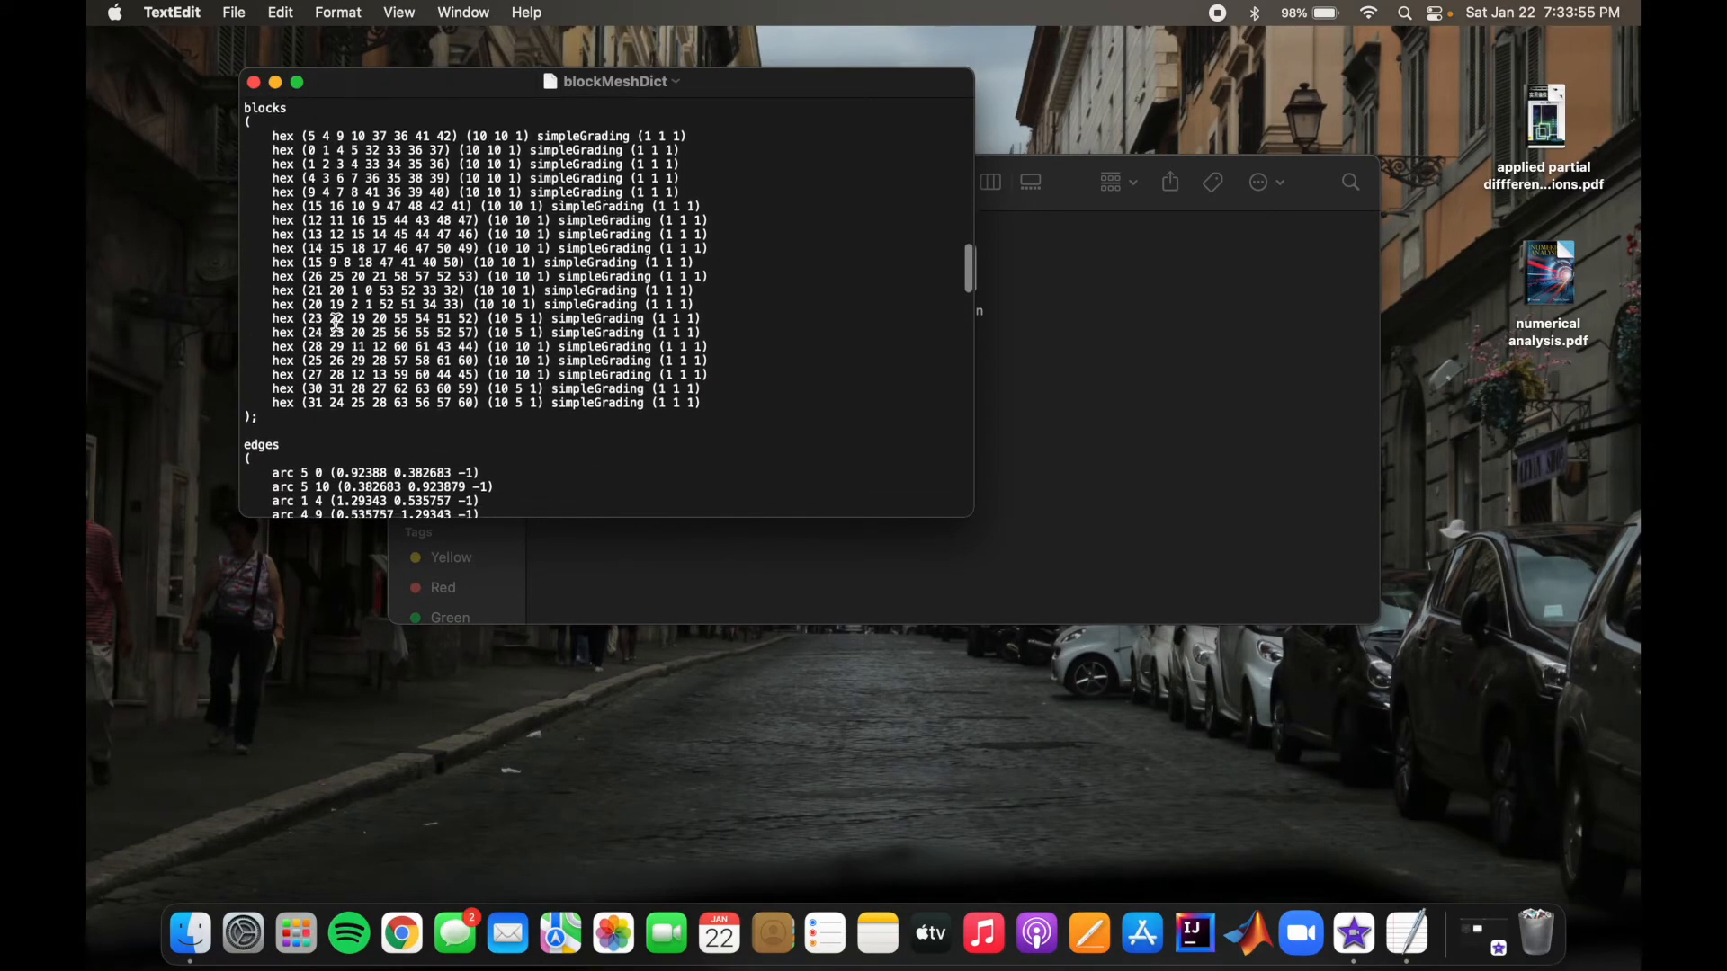
scroll(336, 322, up, 3)
scroll(336, 321, down, 1)
scroll(335, 322, down, 1)
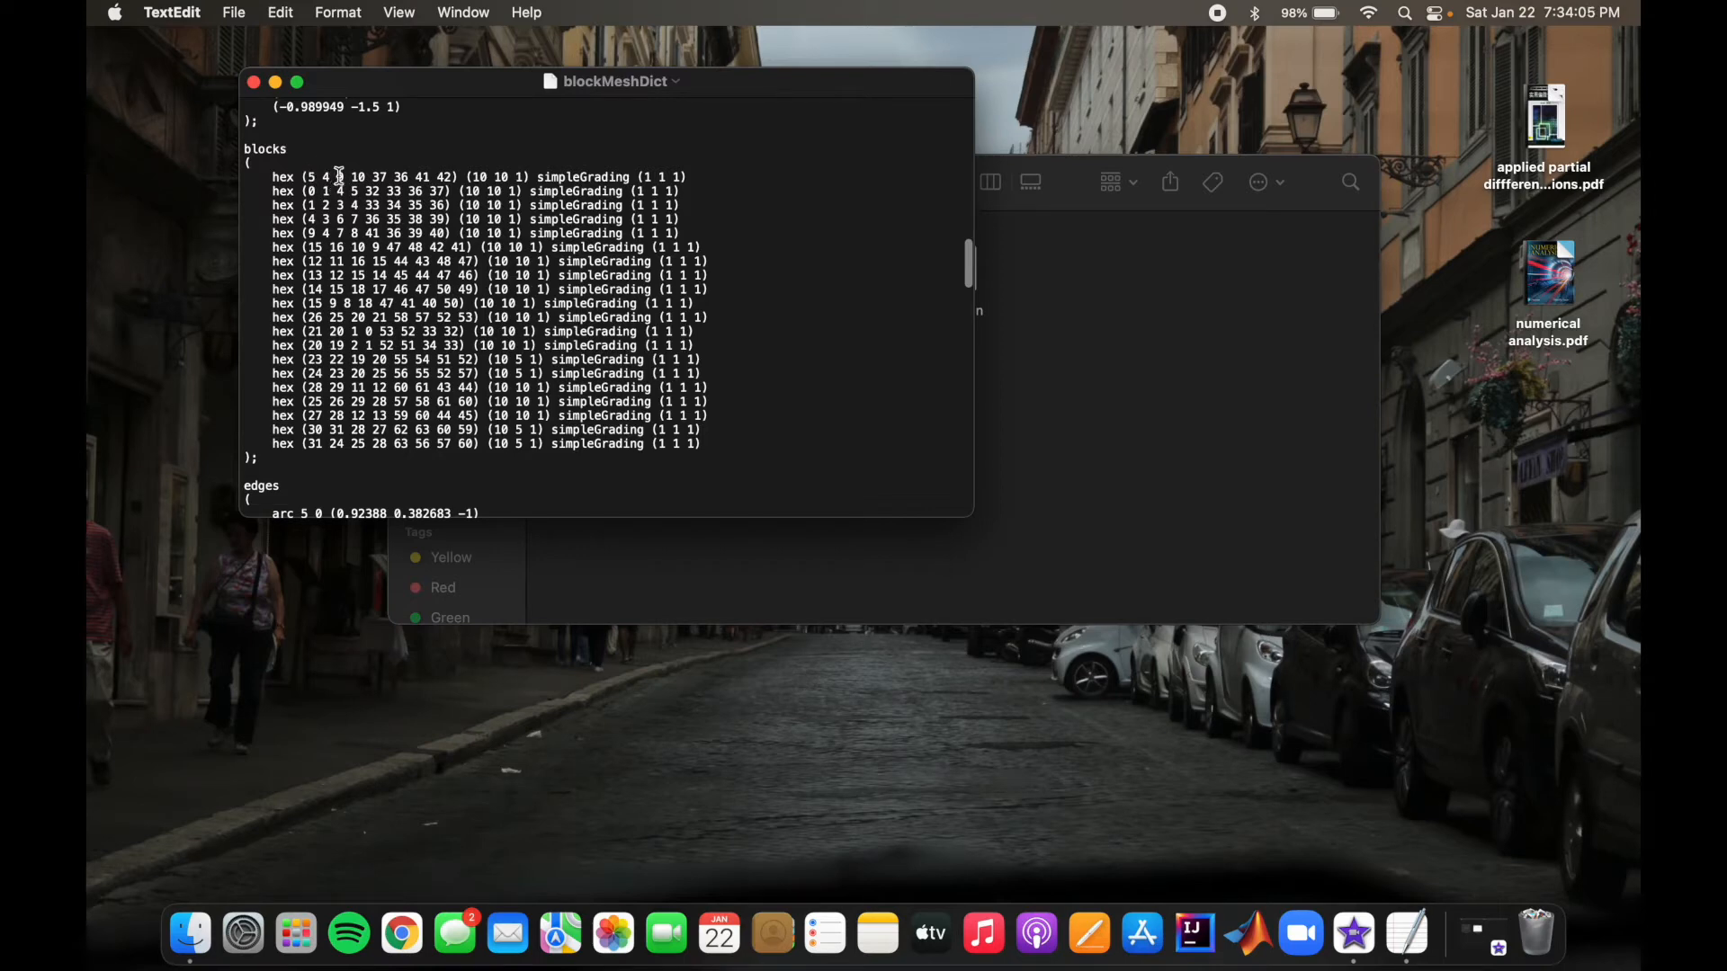
scroll(432, 186, up, 15)
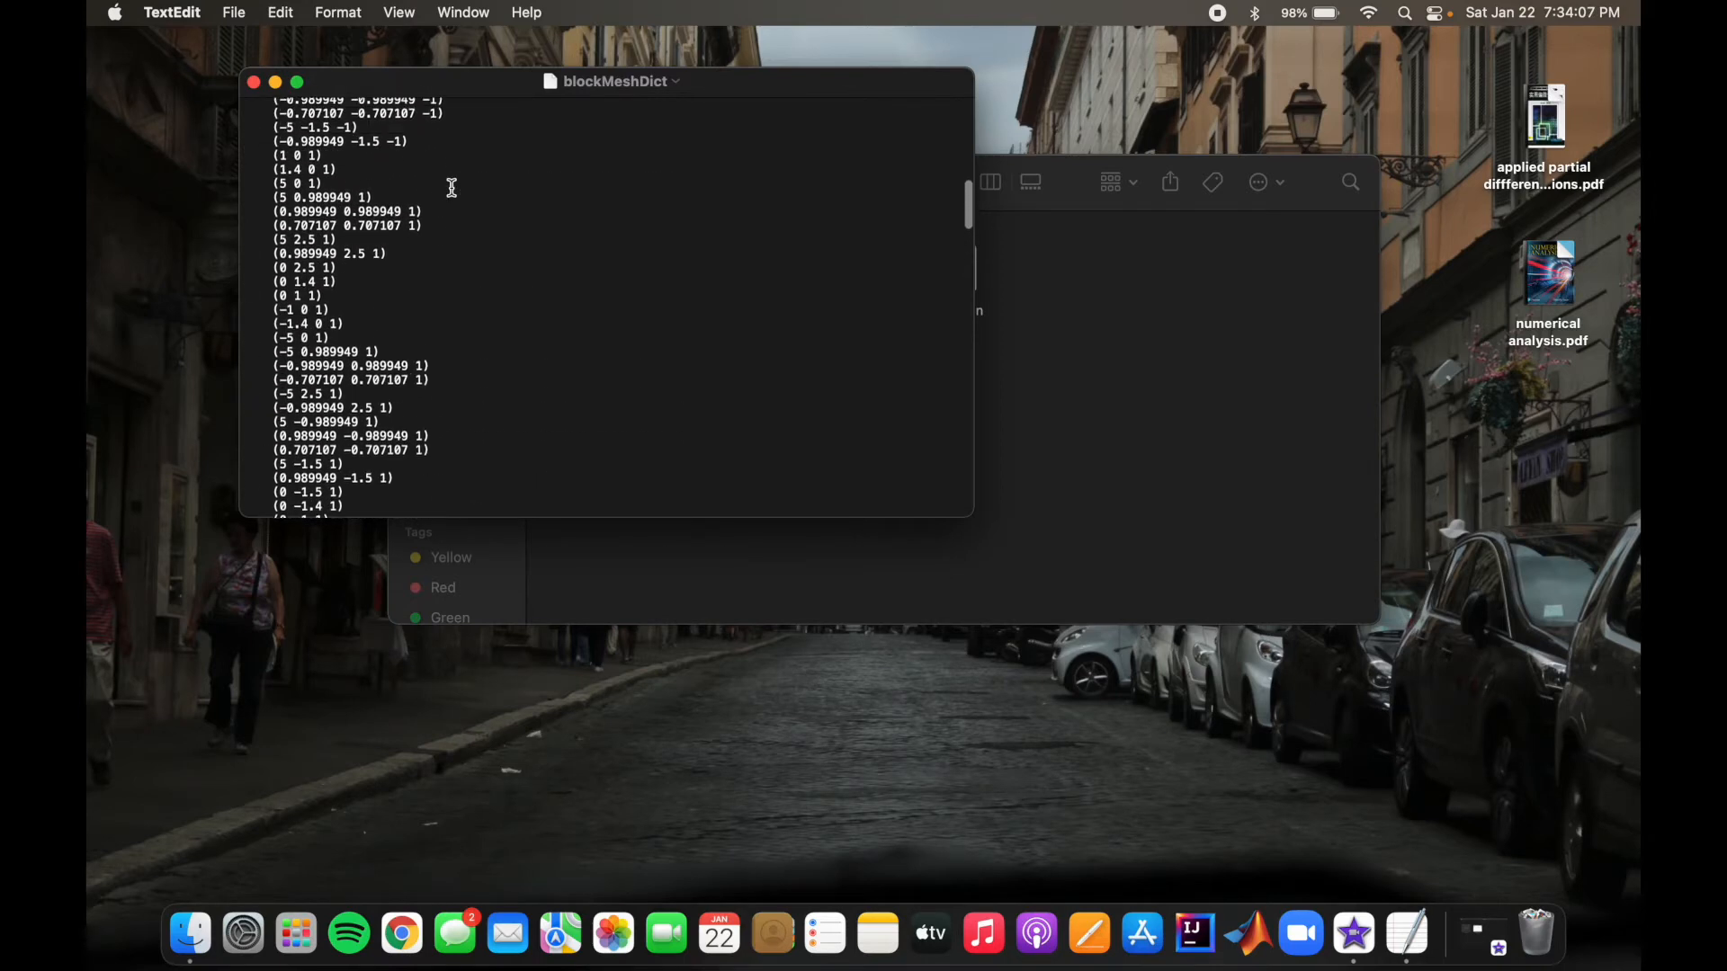
scroll(453, 186, up, 5)
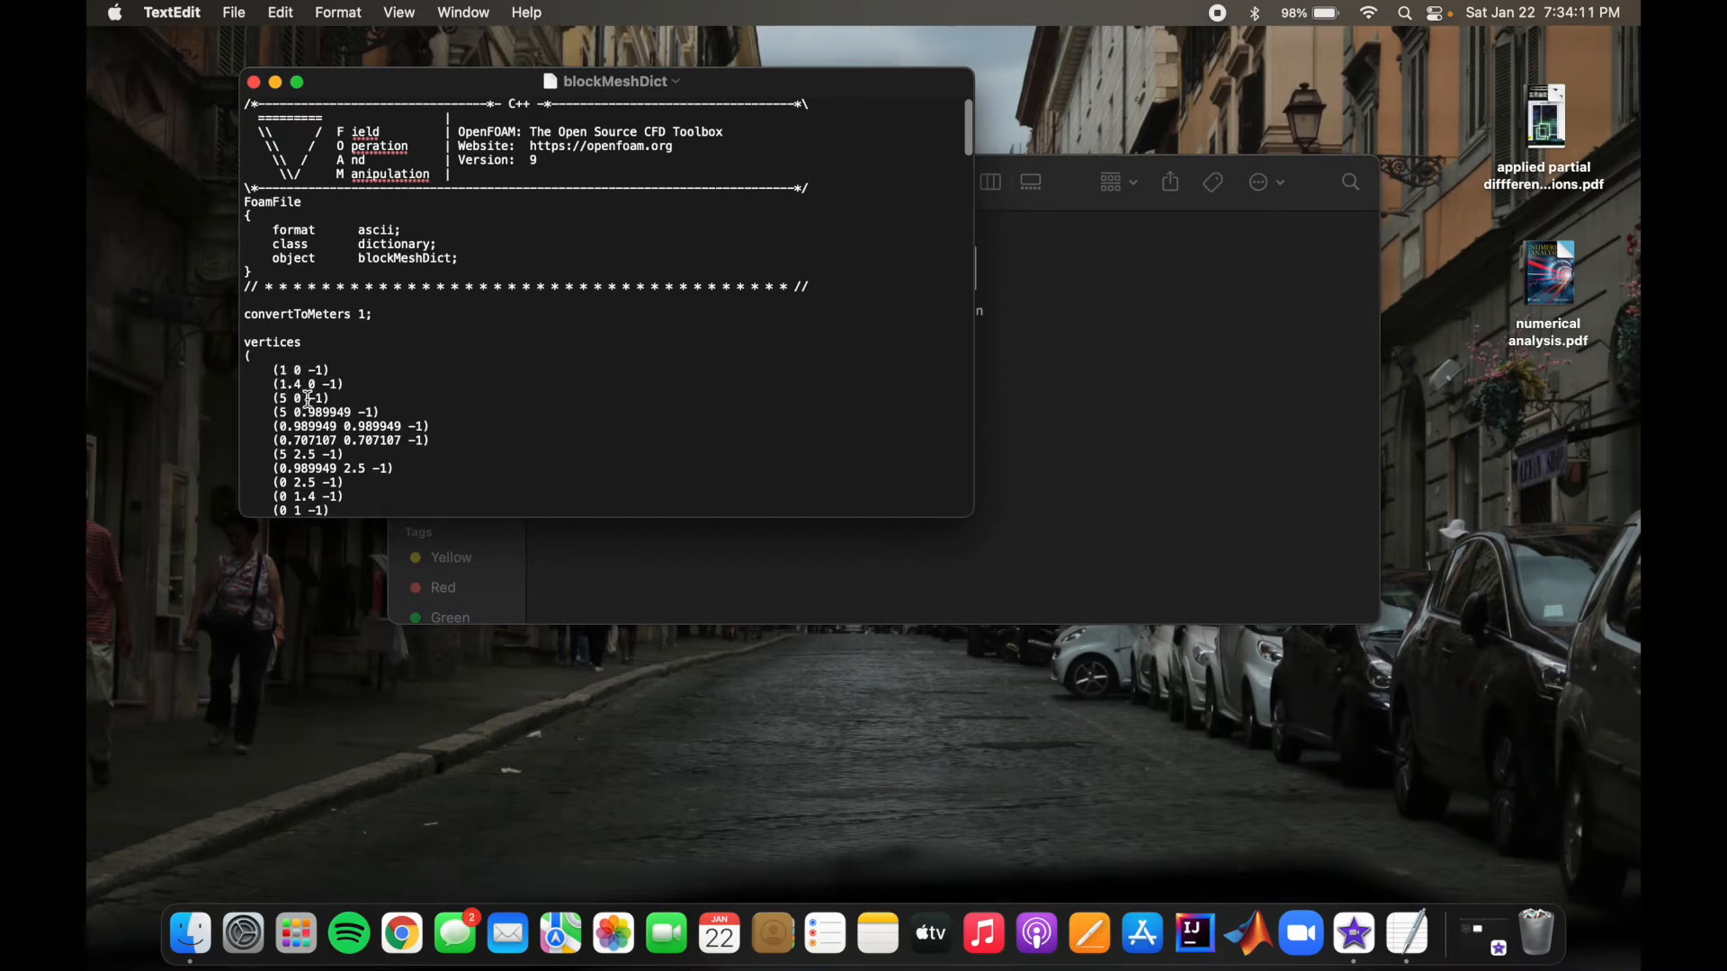
scroll(457, 362, down, 2)
scroll(458, 363, down, 15)
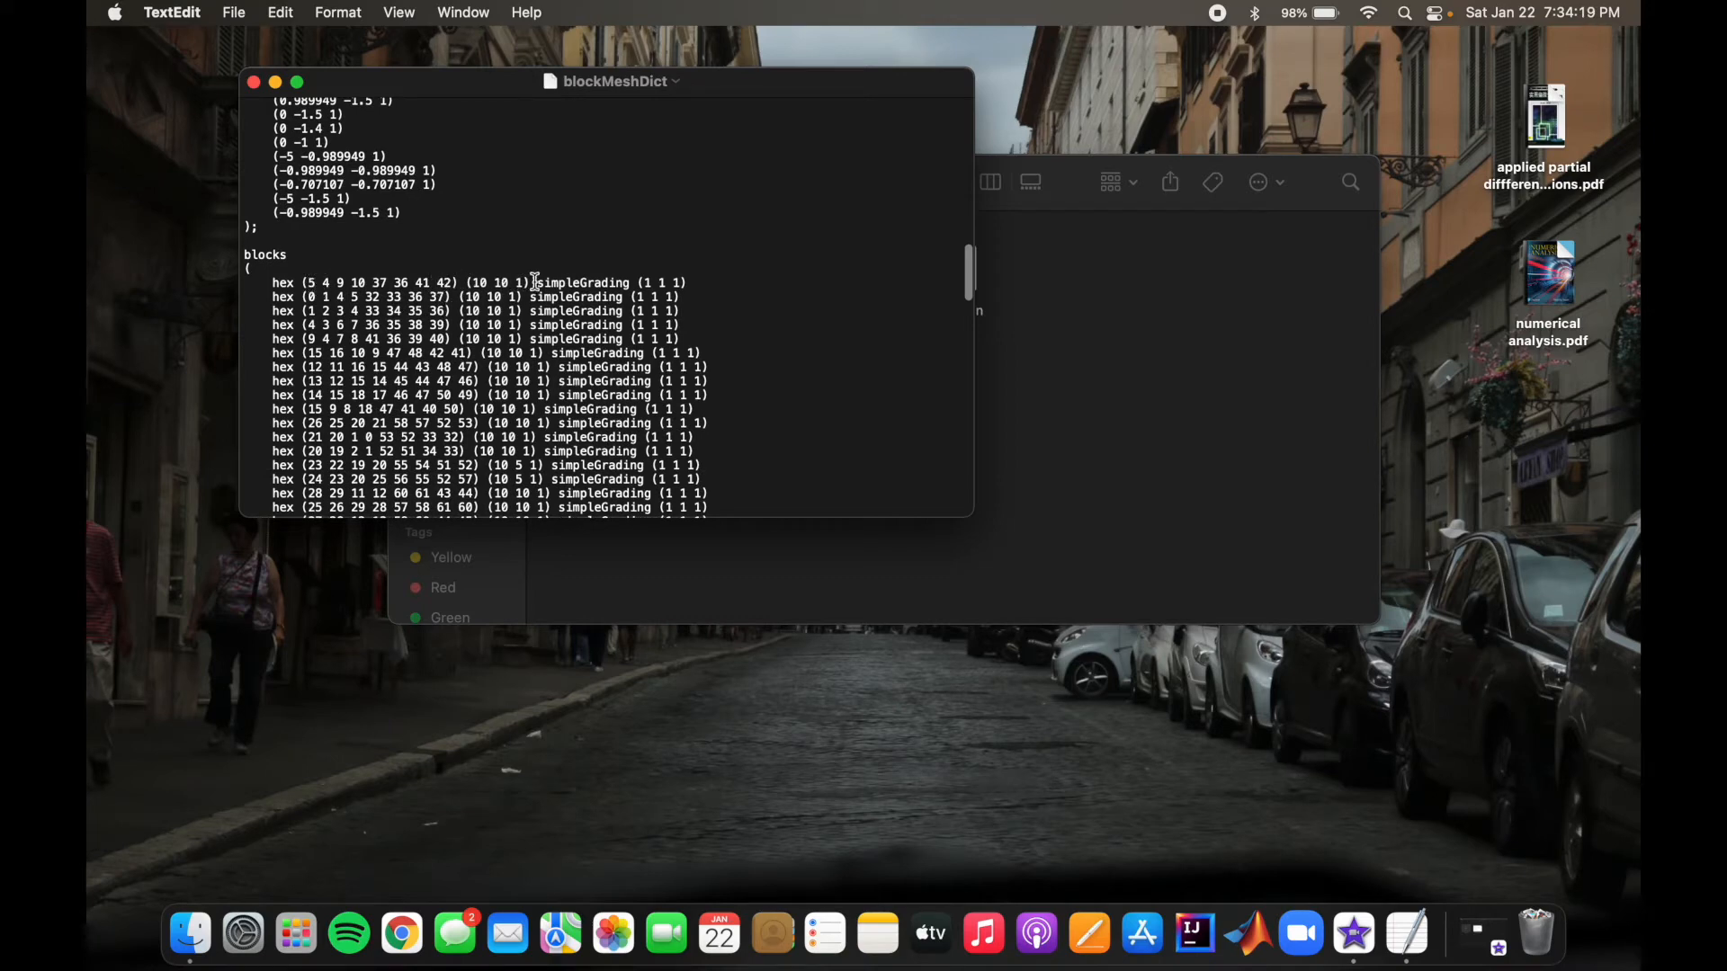
Step: Review the arc edges and the left, right, down, up and cylinder boundary patches in blockMeshDict, and close the file
scroll(763, 320, down, 10)
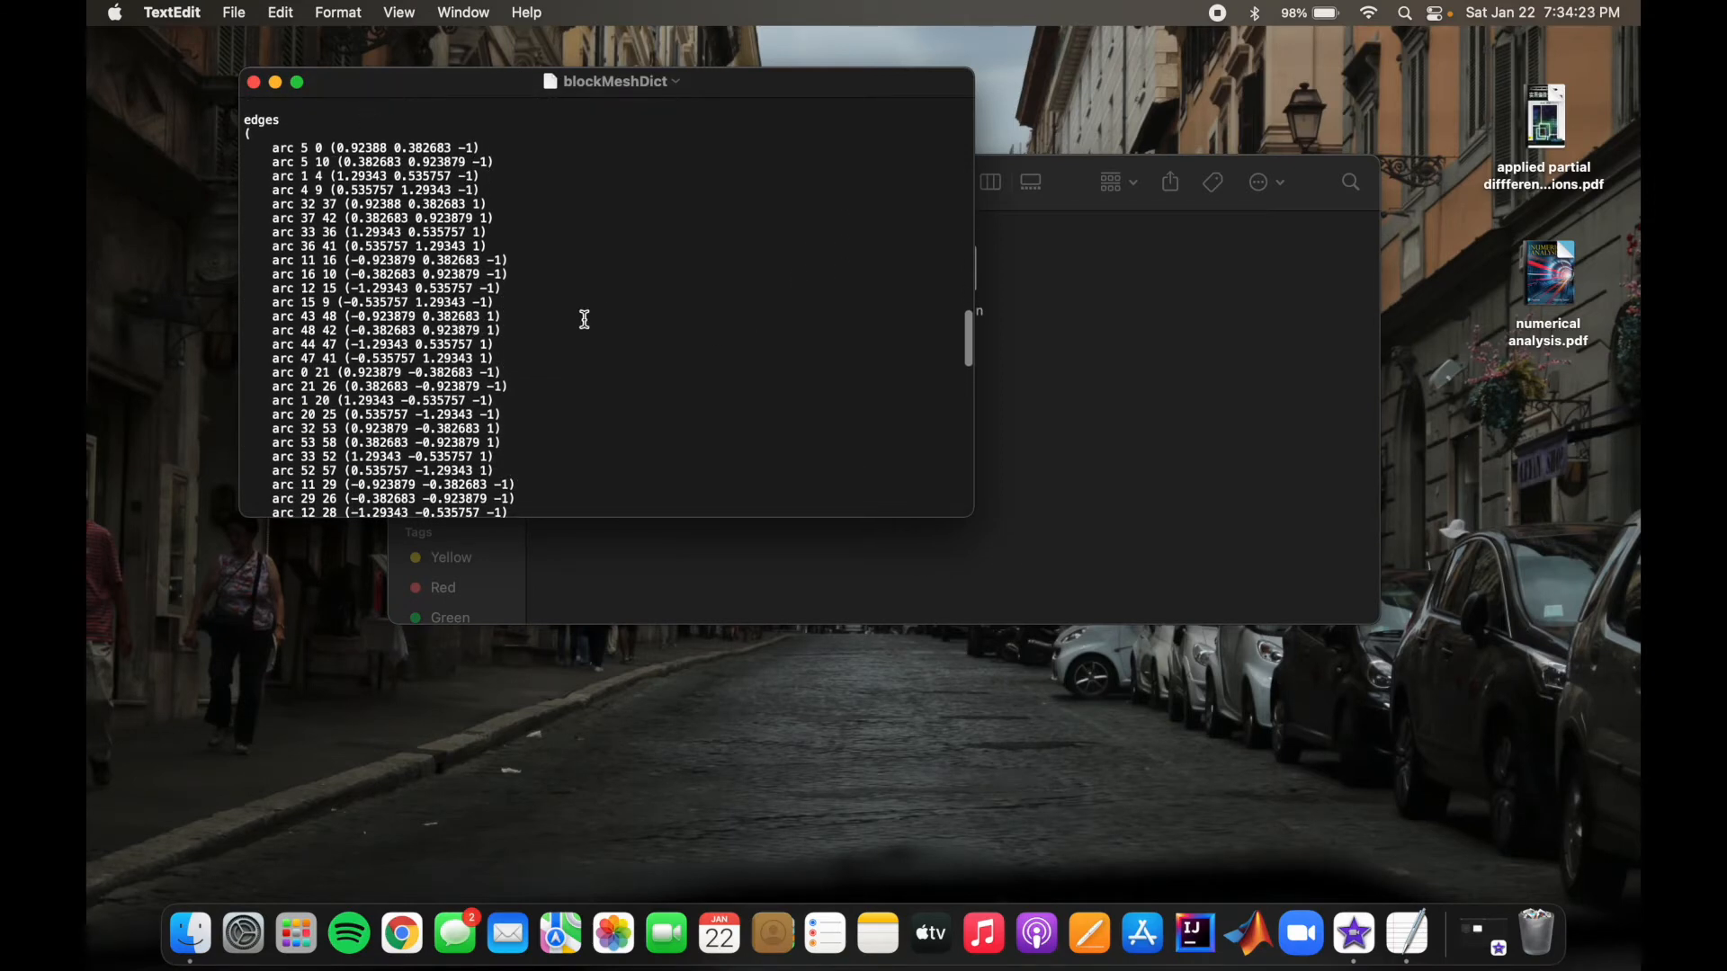
scroll(580, 320, down, 5)
scroll(585, 320, down, 5)
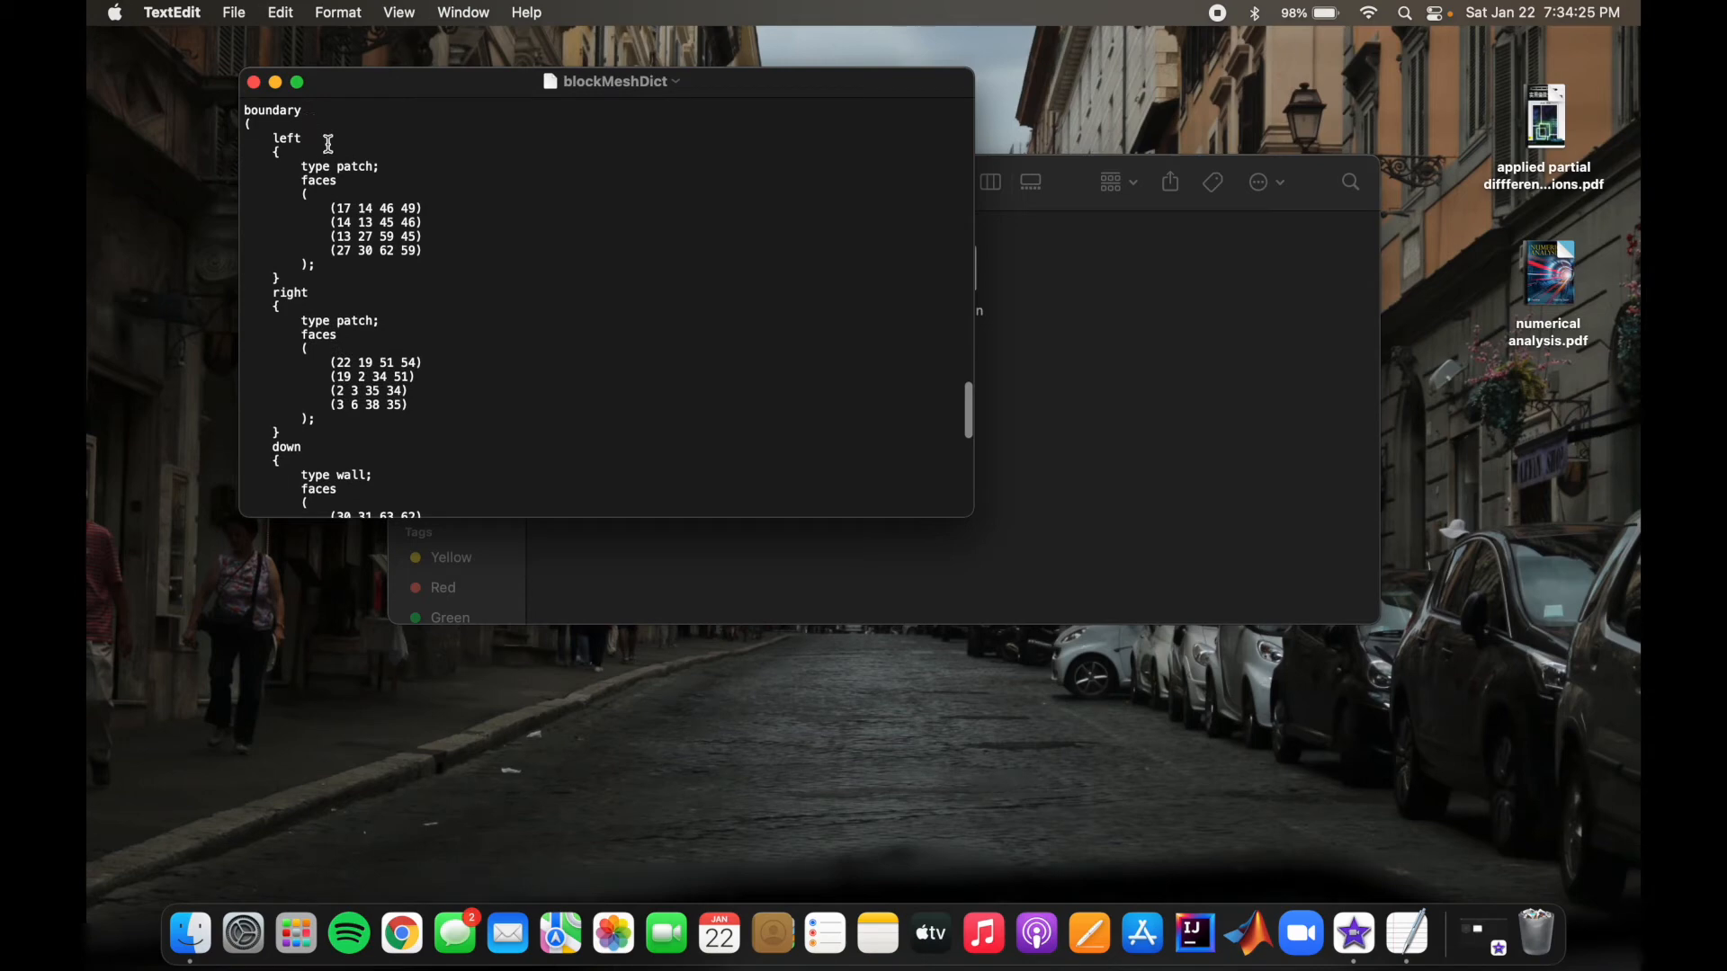
scroll(385, 231, down, 4)
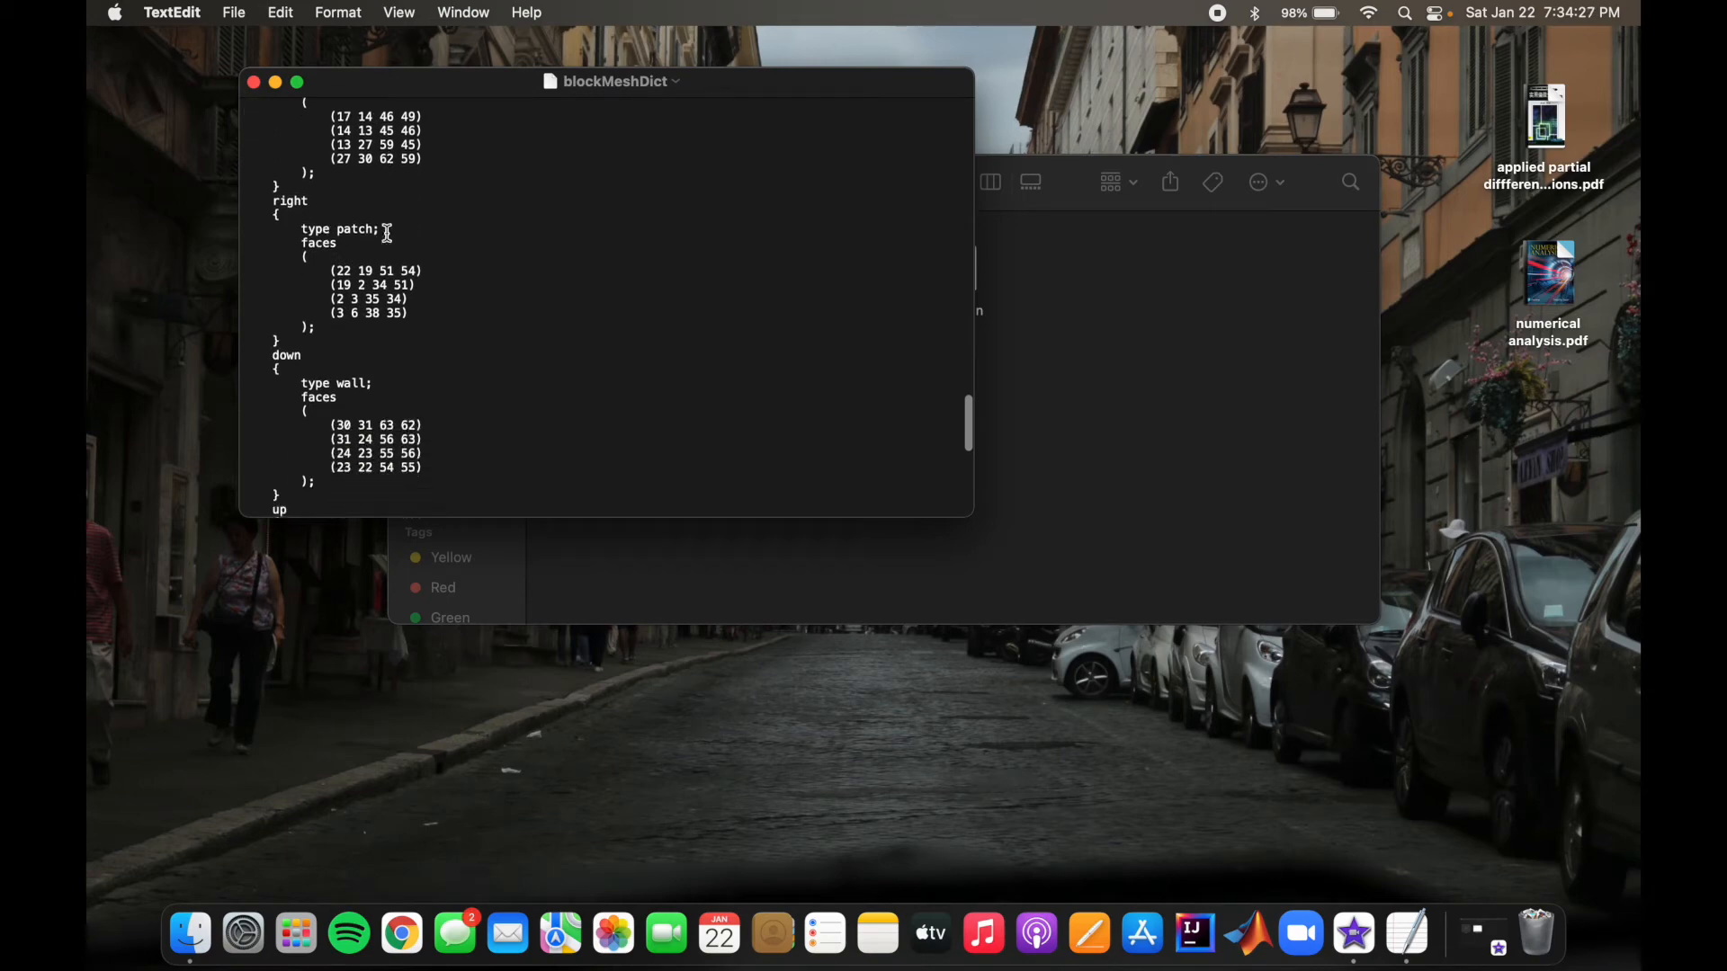
scroll(294, 166, up, 6)
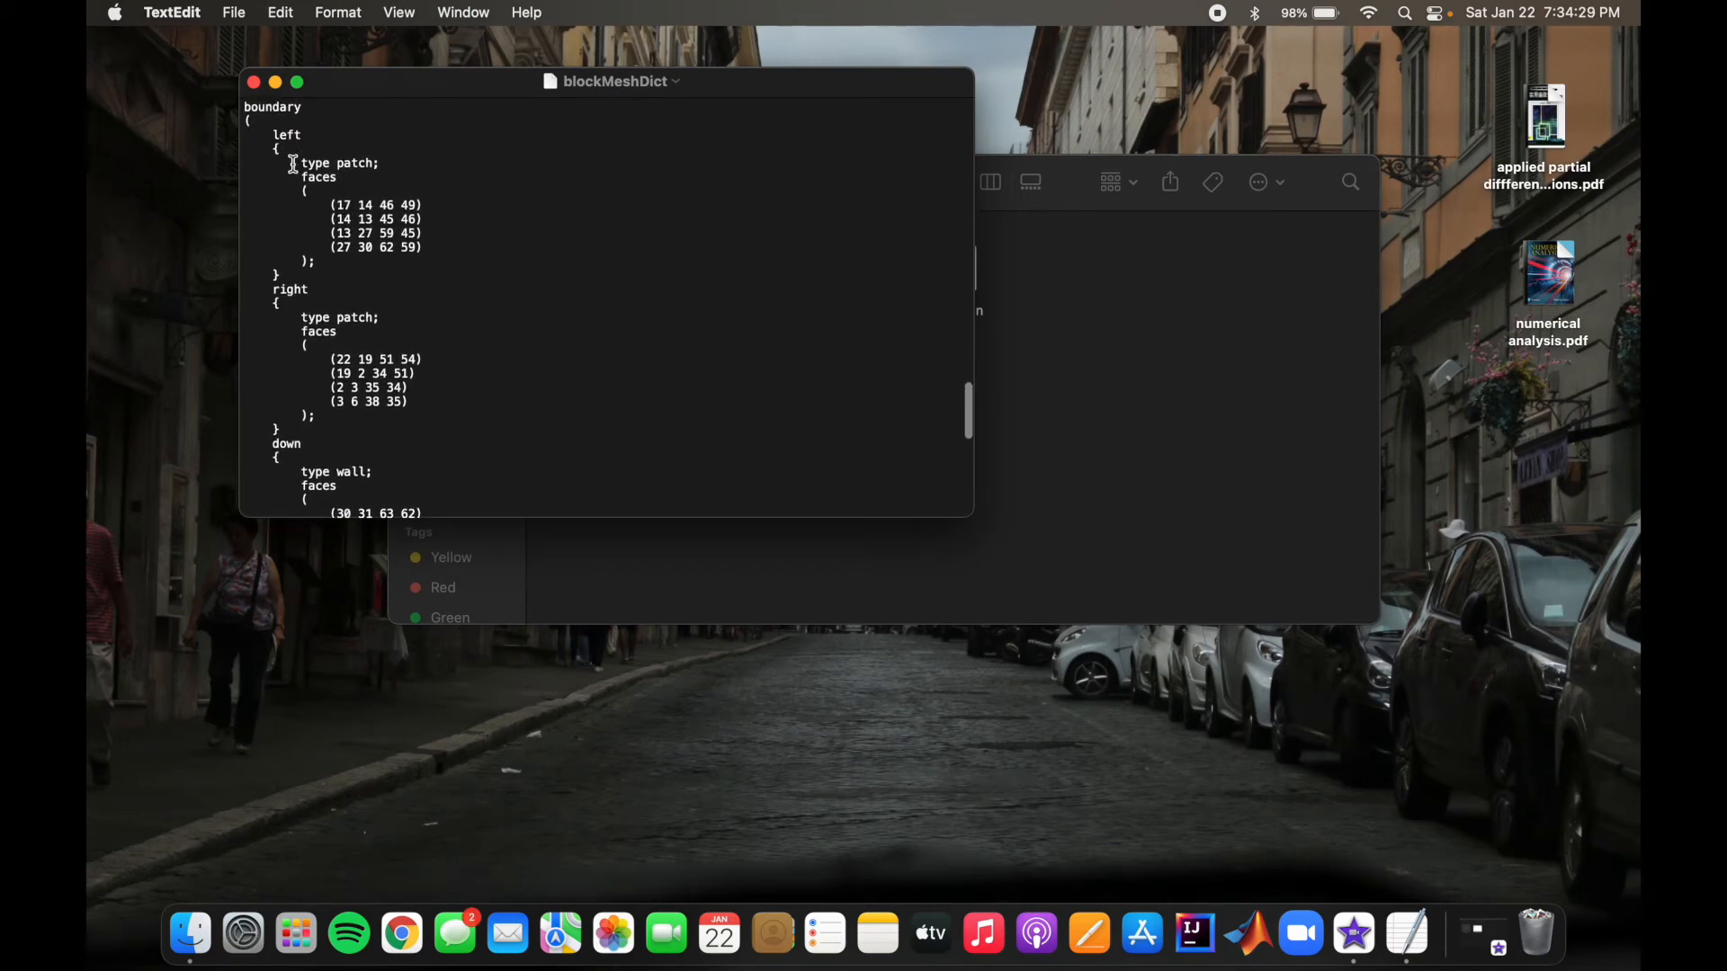
scroll(291, 353, down, 10)
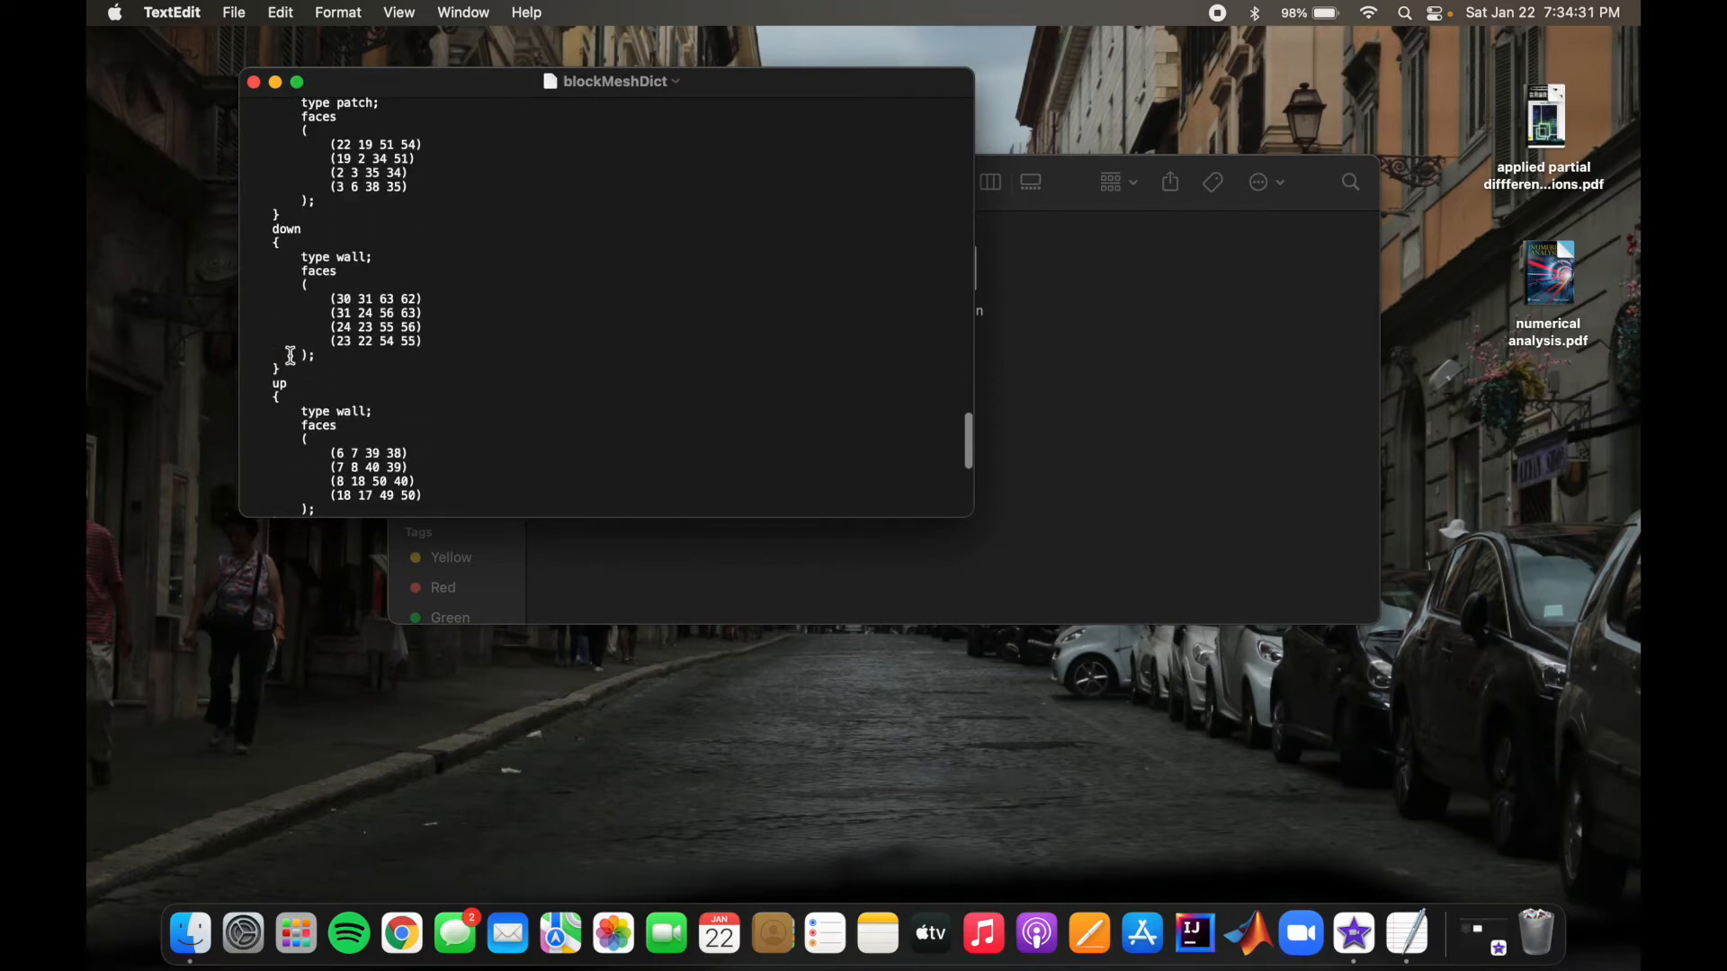
scroll(291, 356, down, 5)
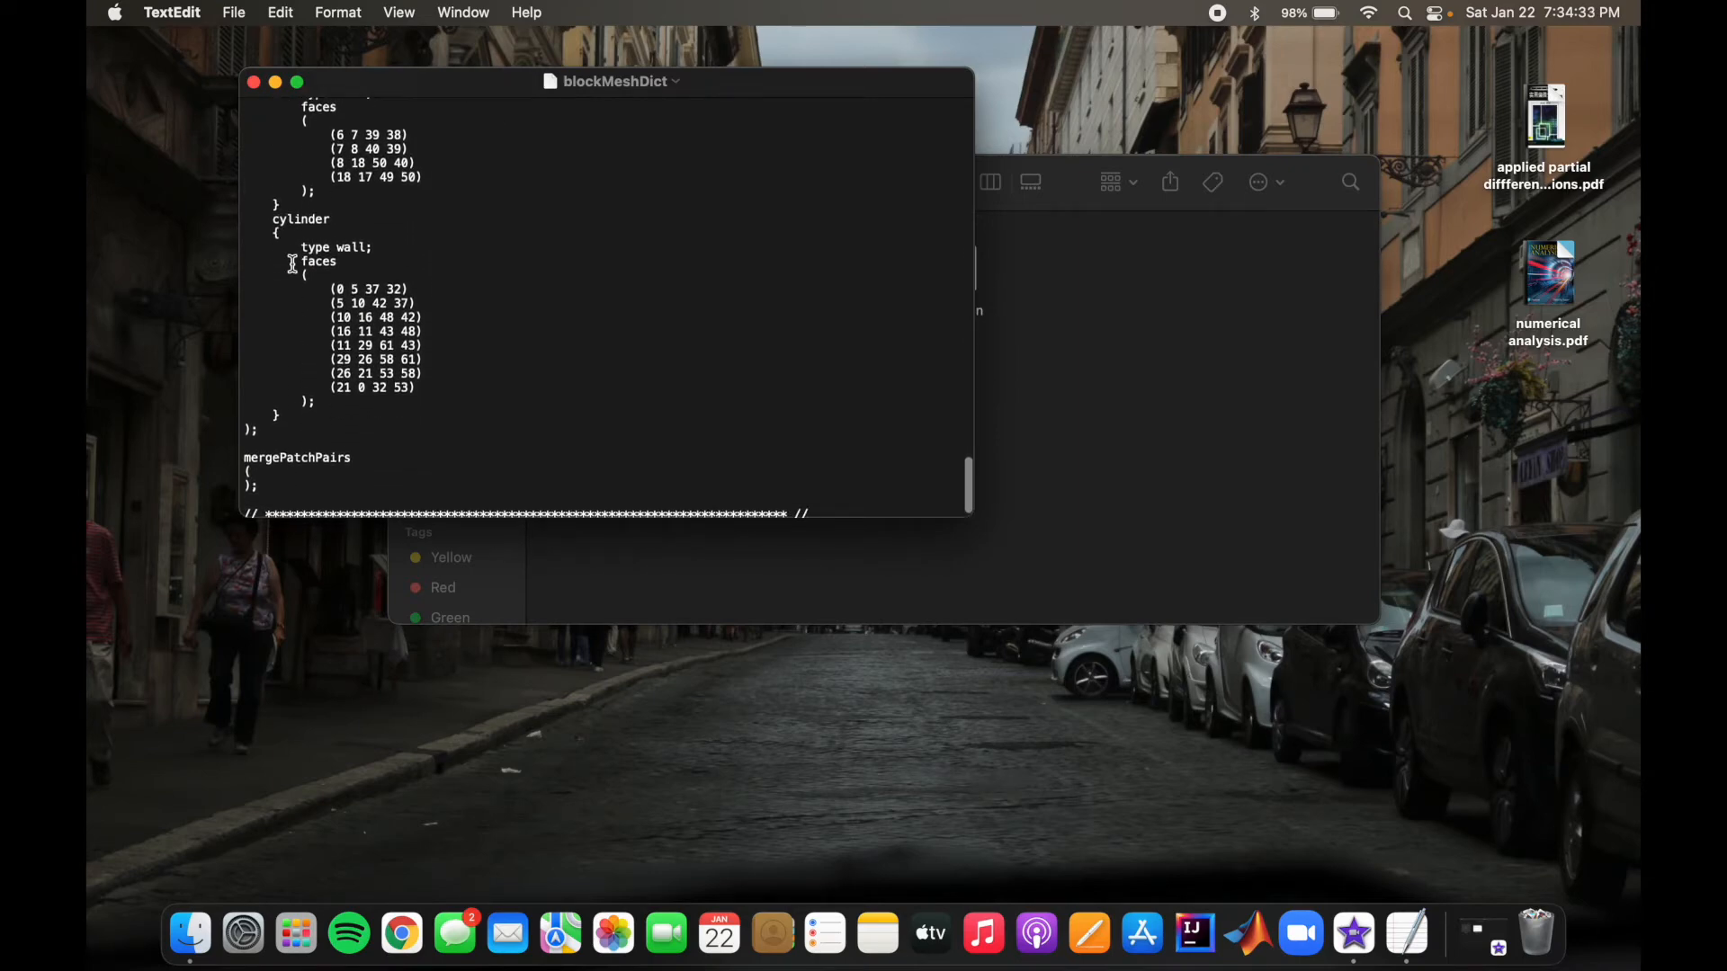
scroll(390, 300, down, 2)
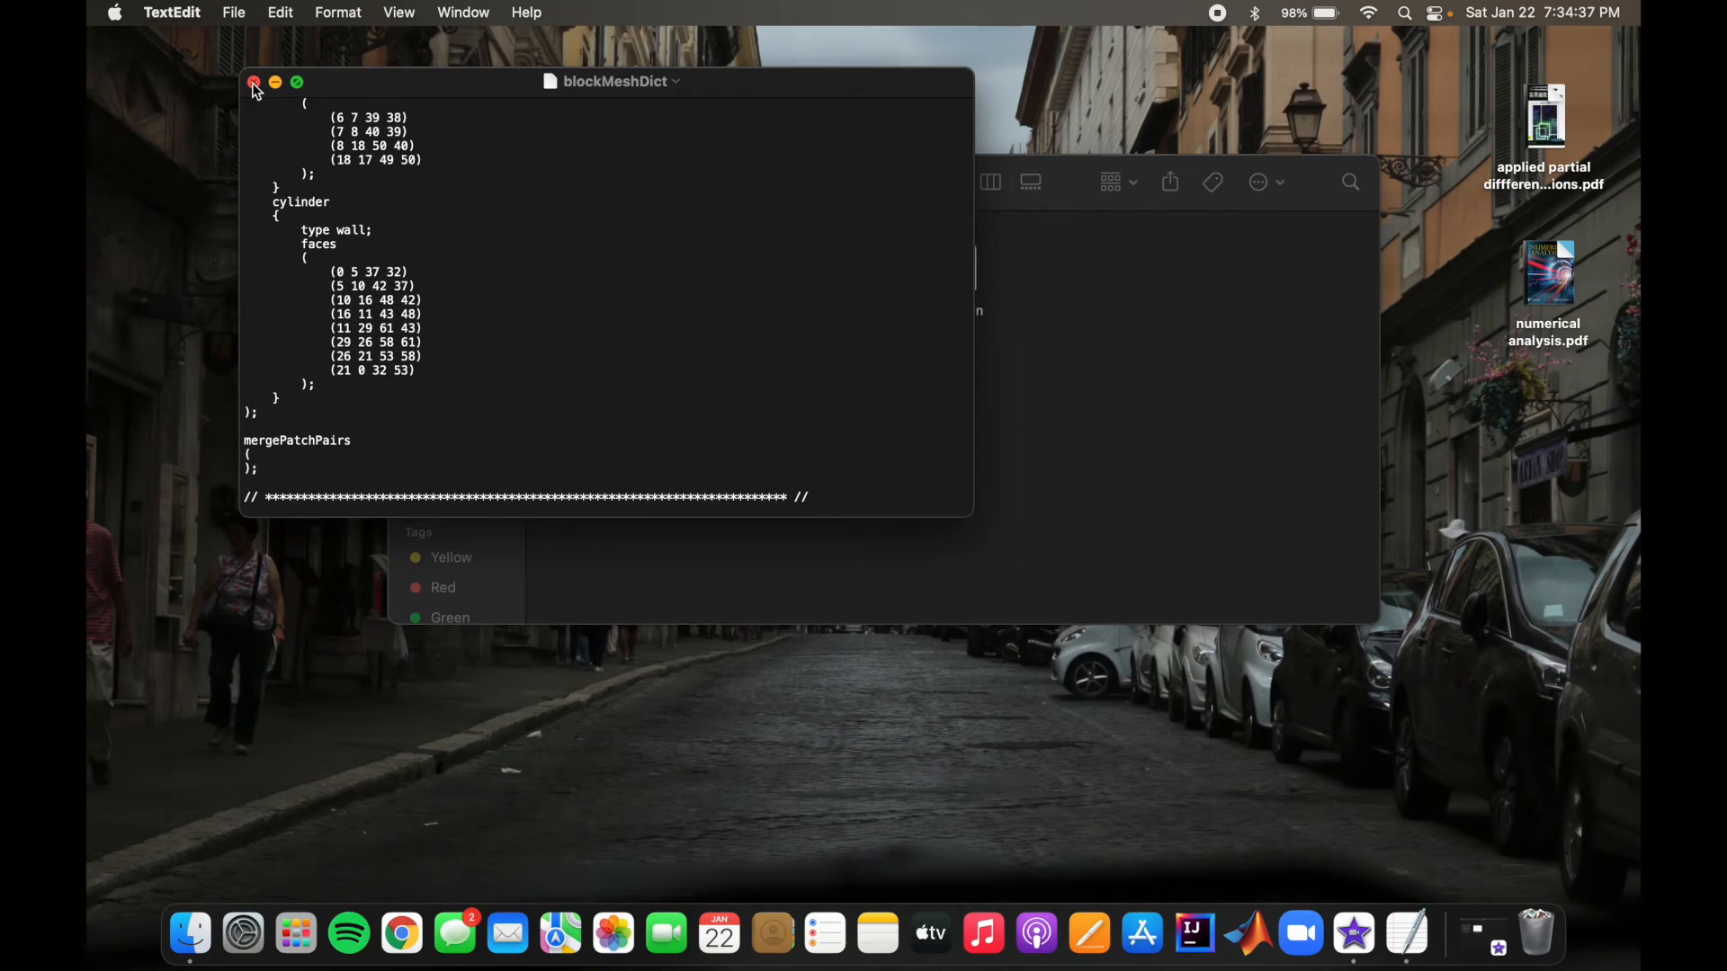
scroll(543, 215, up, 20)
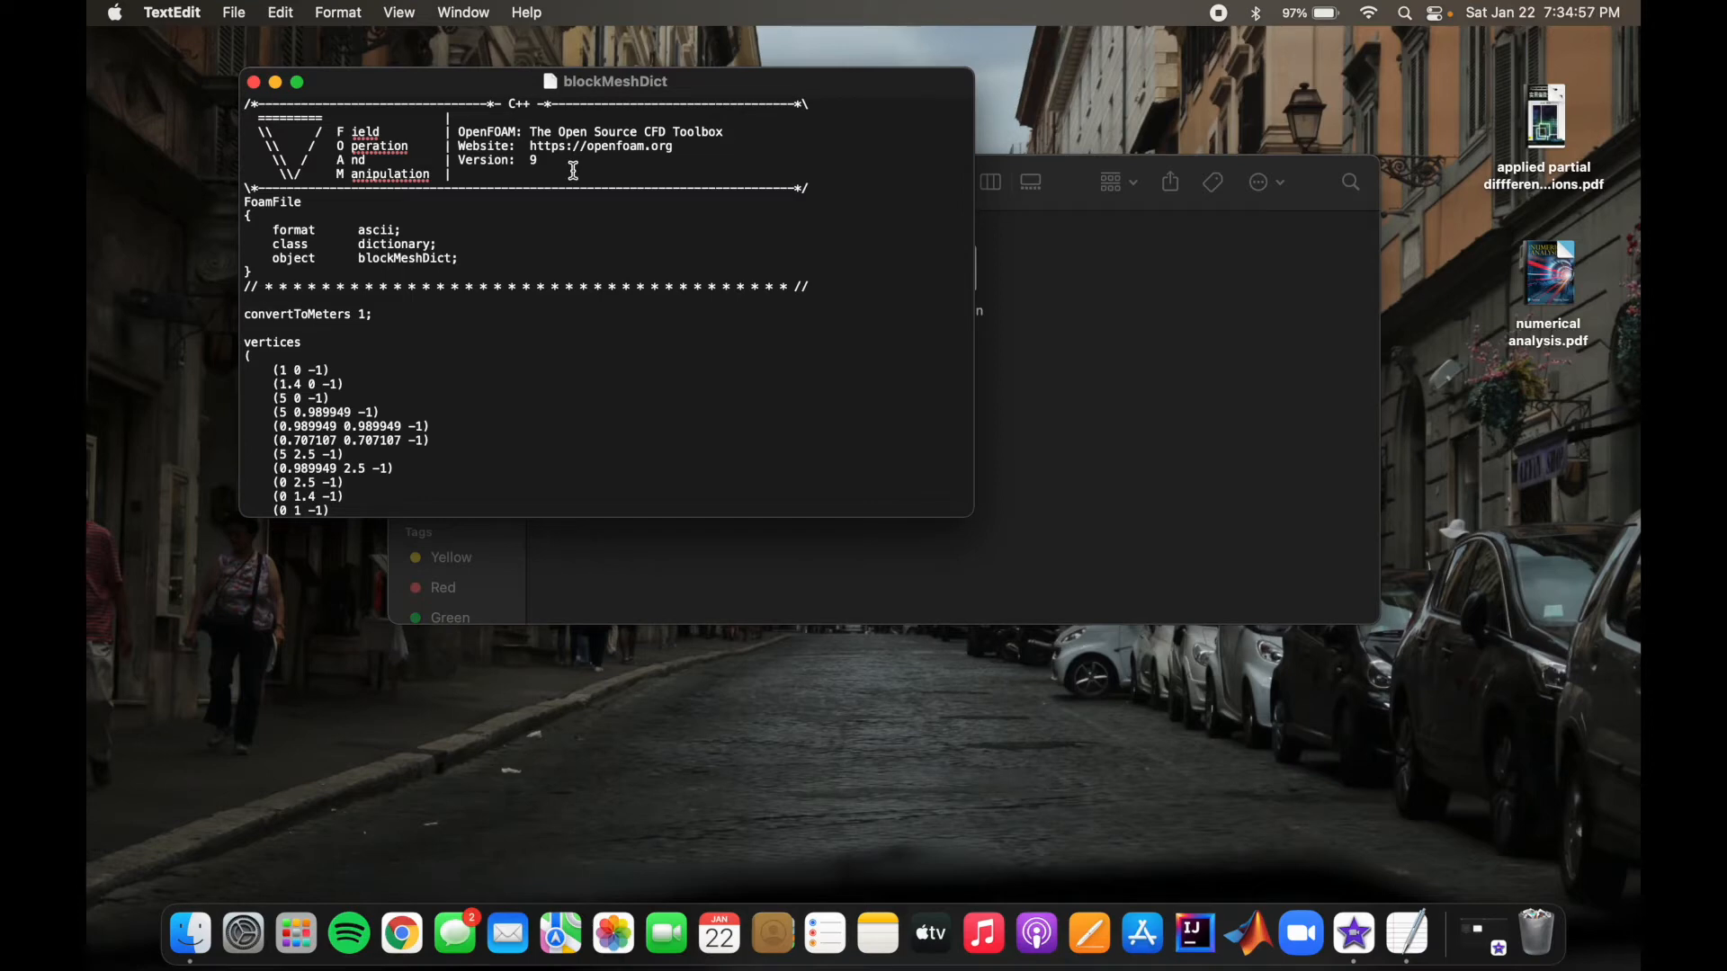
click(254, 84)
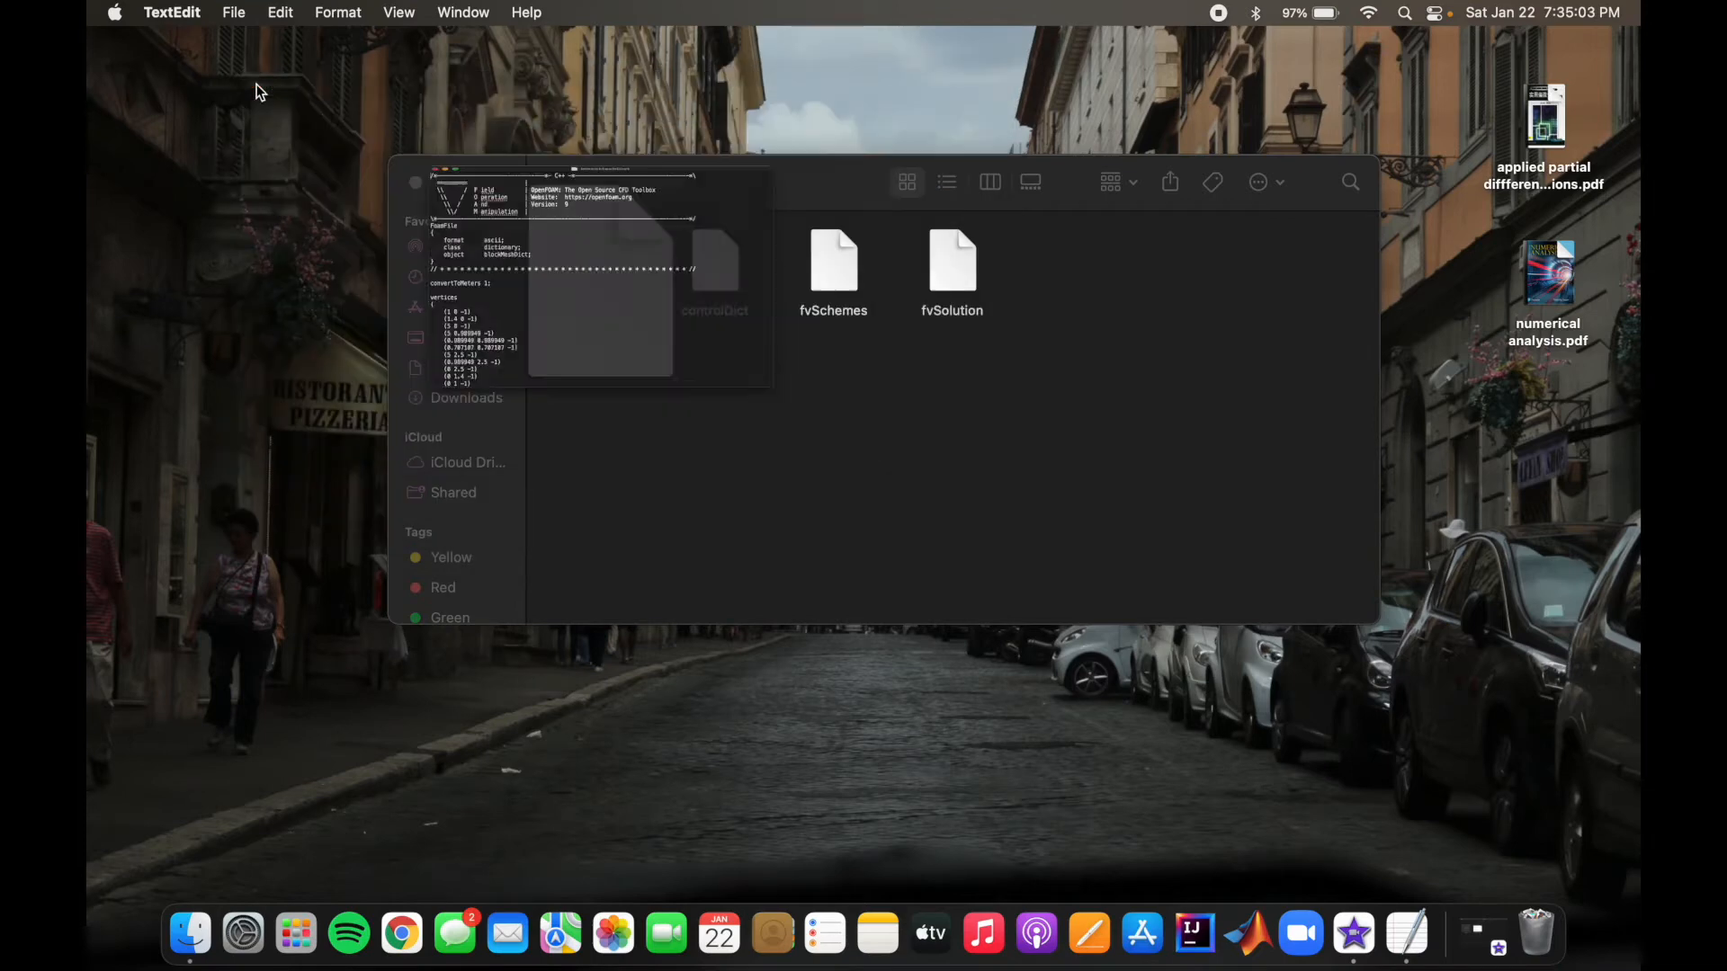
click(801, 447)
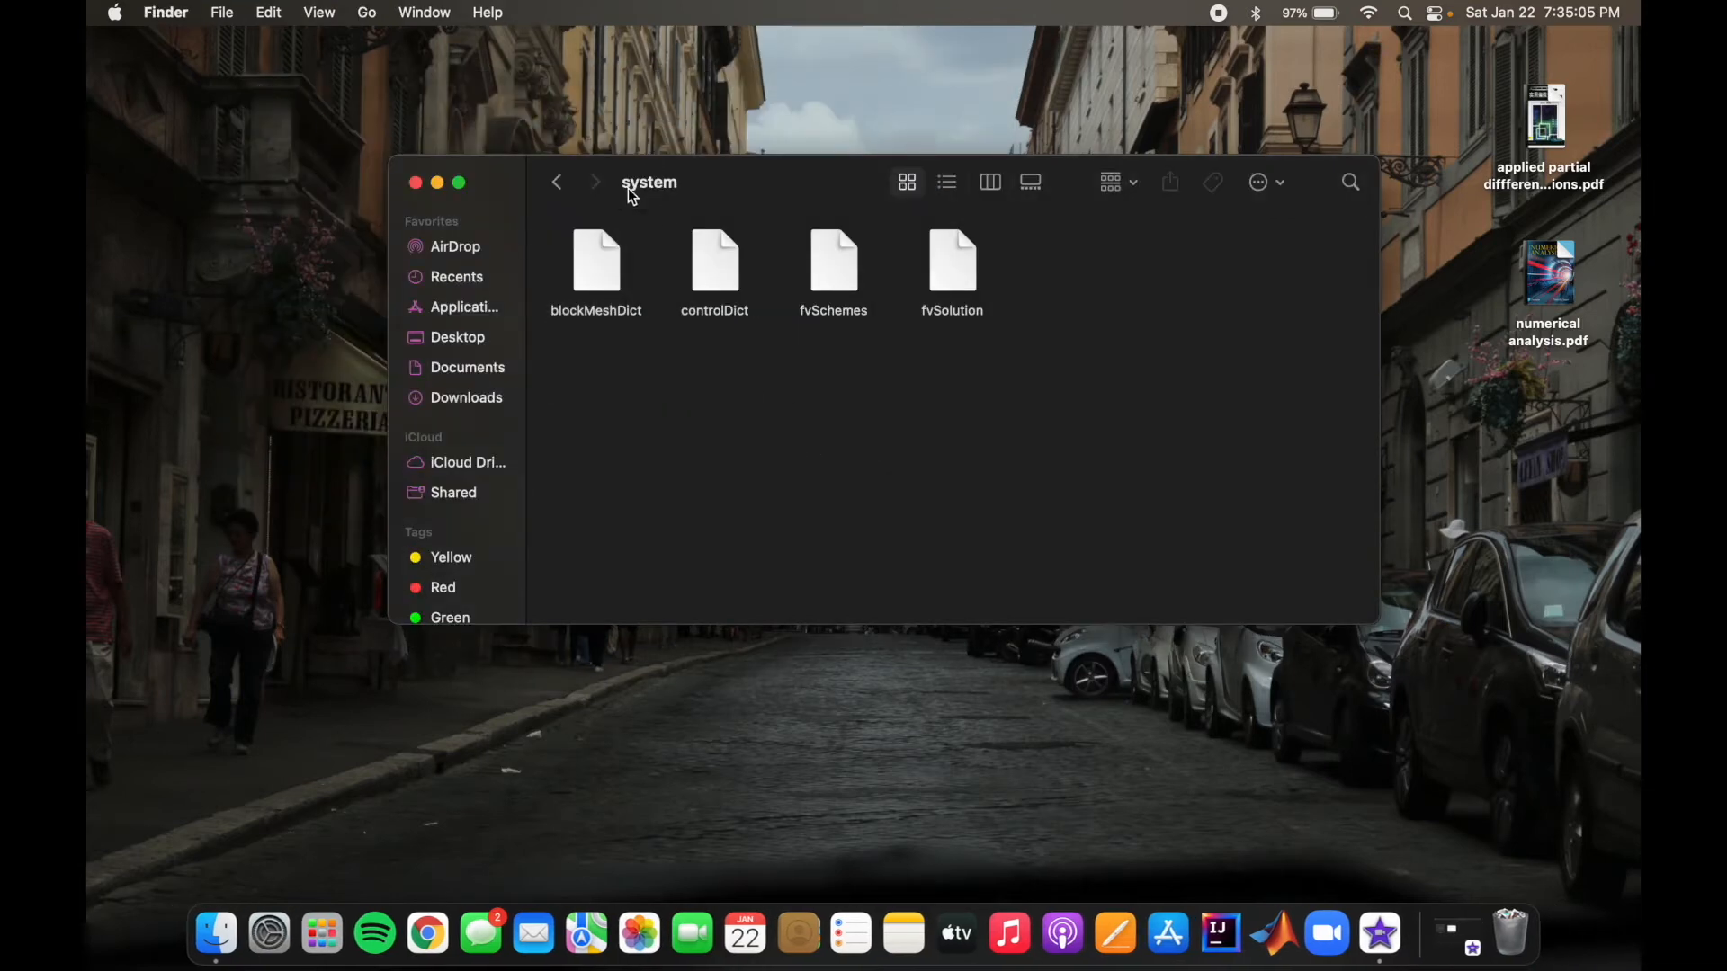
Step: Look through the contents of the constant and system folders again and return to the offsetCylinder folder
click(557, 183)
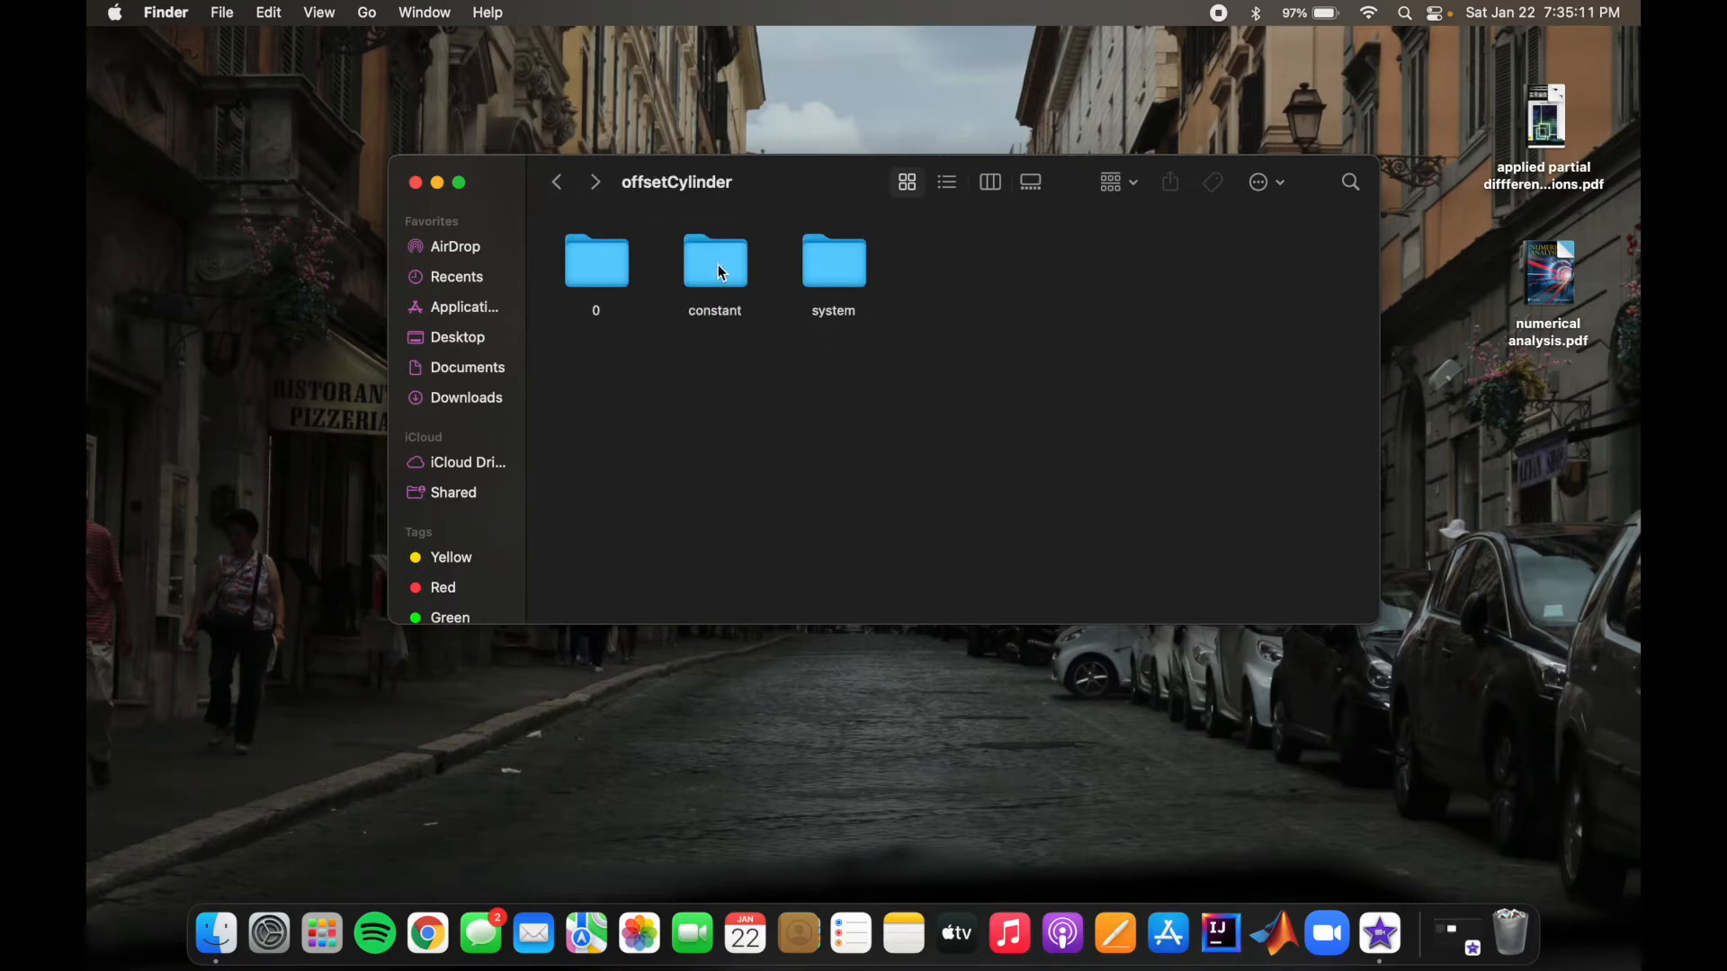
double_click(719, 268)
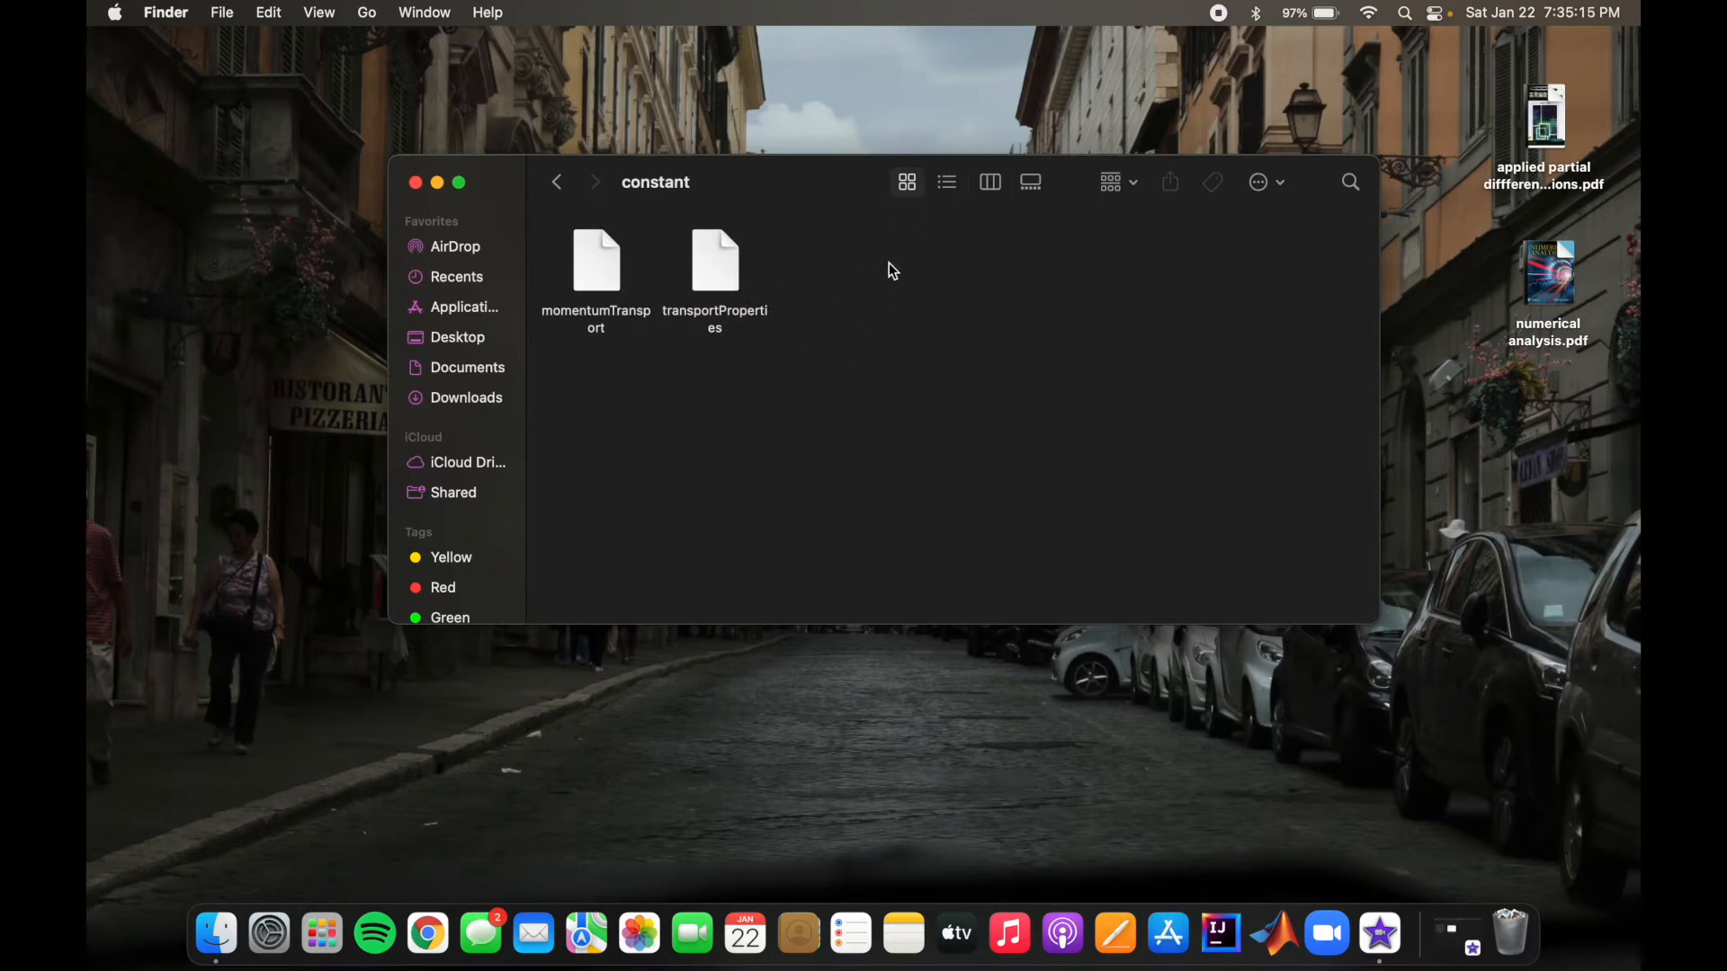
click(559, 184)
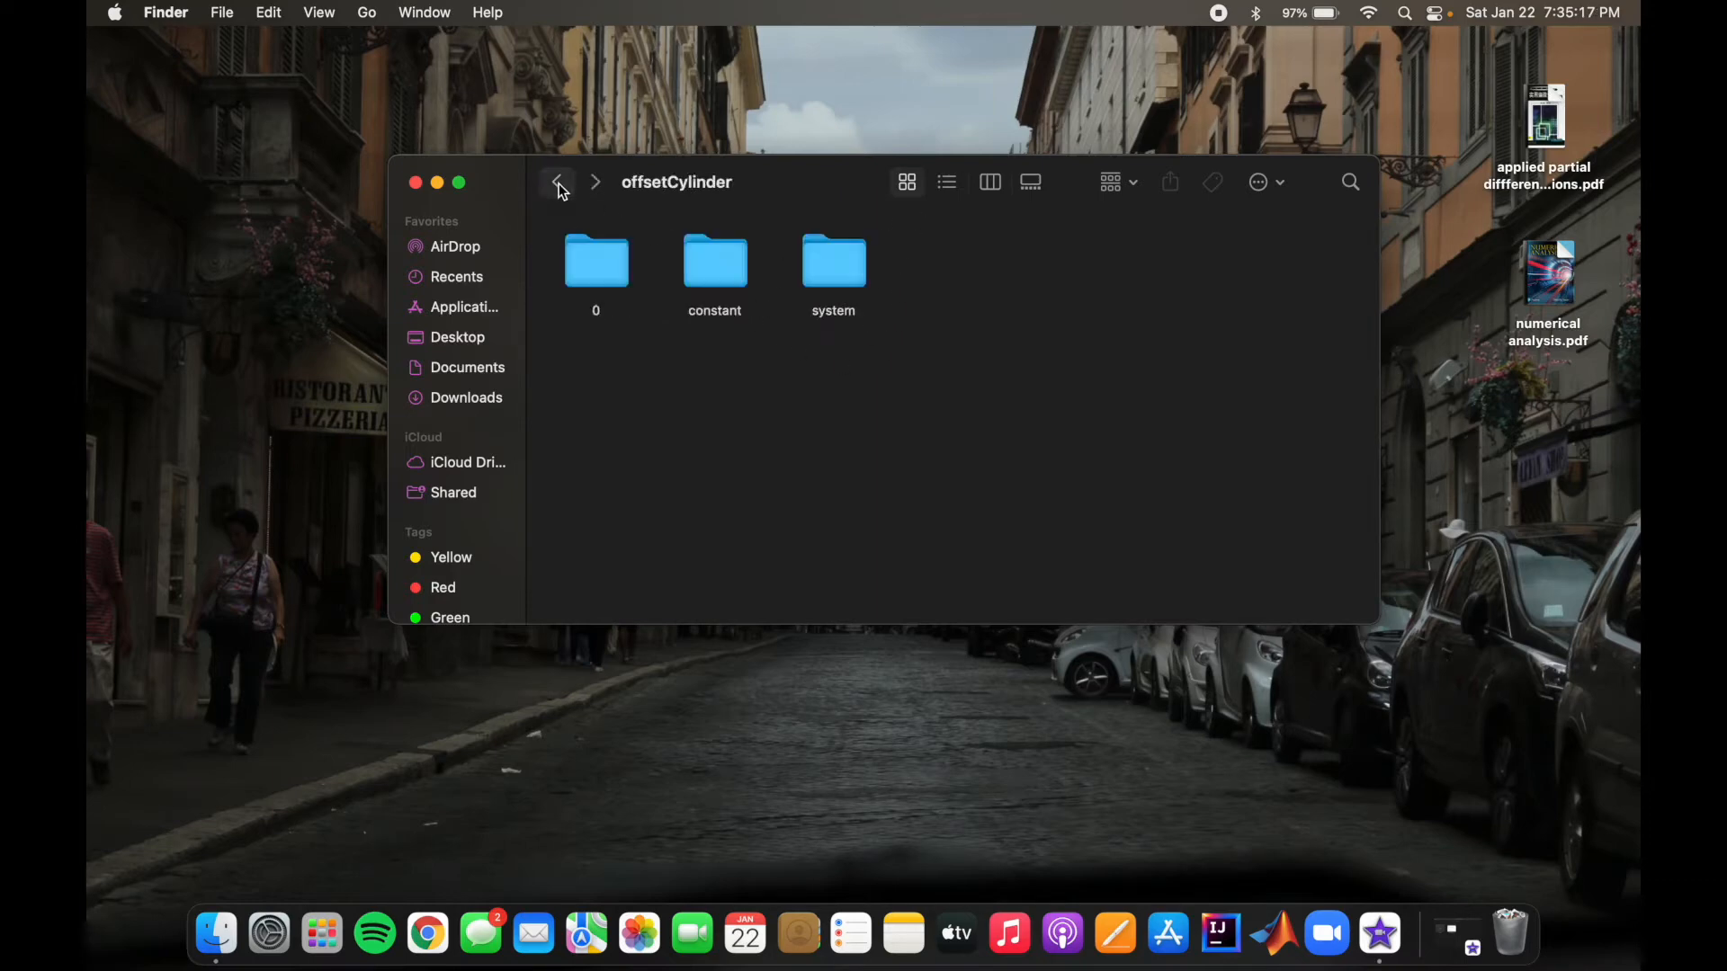
double_click(712, 261)
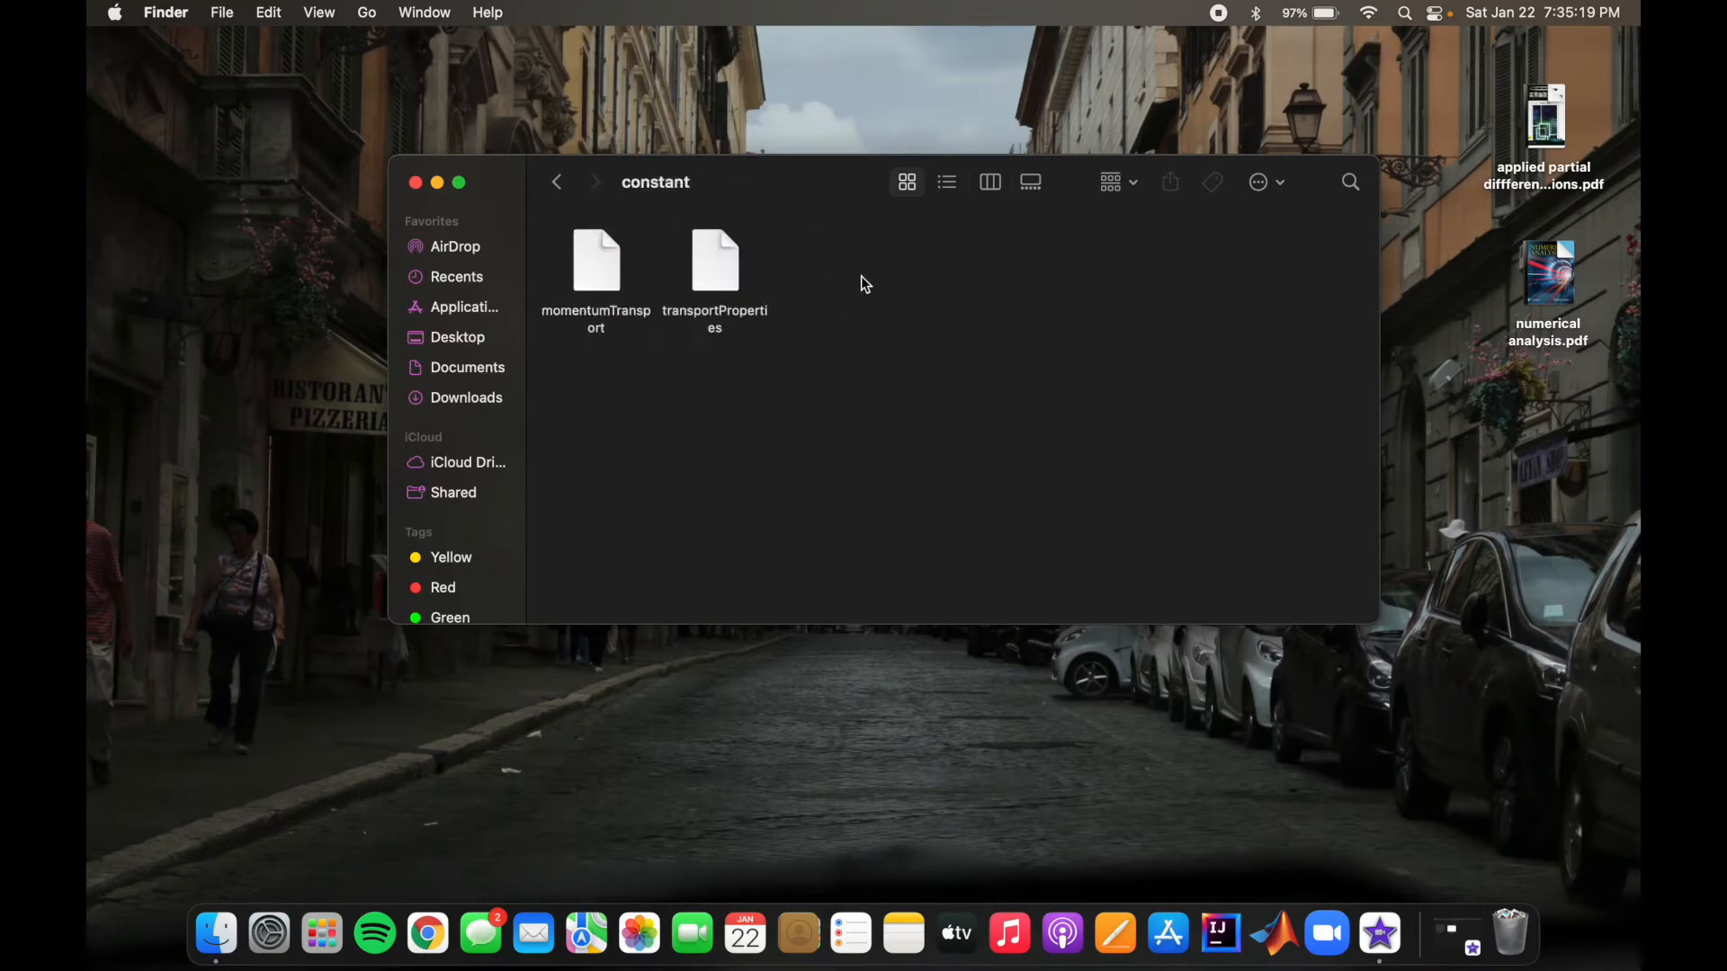
click(559, 182)
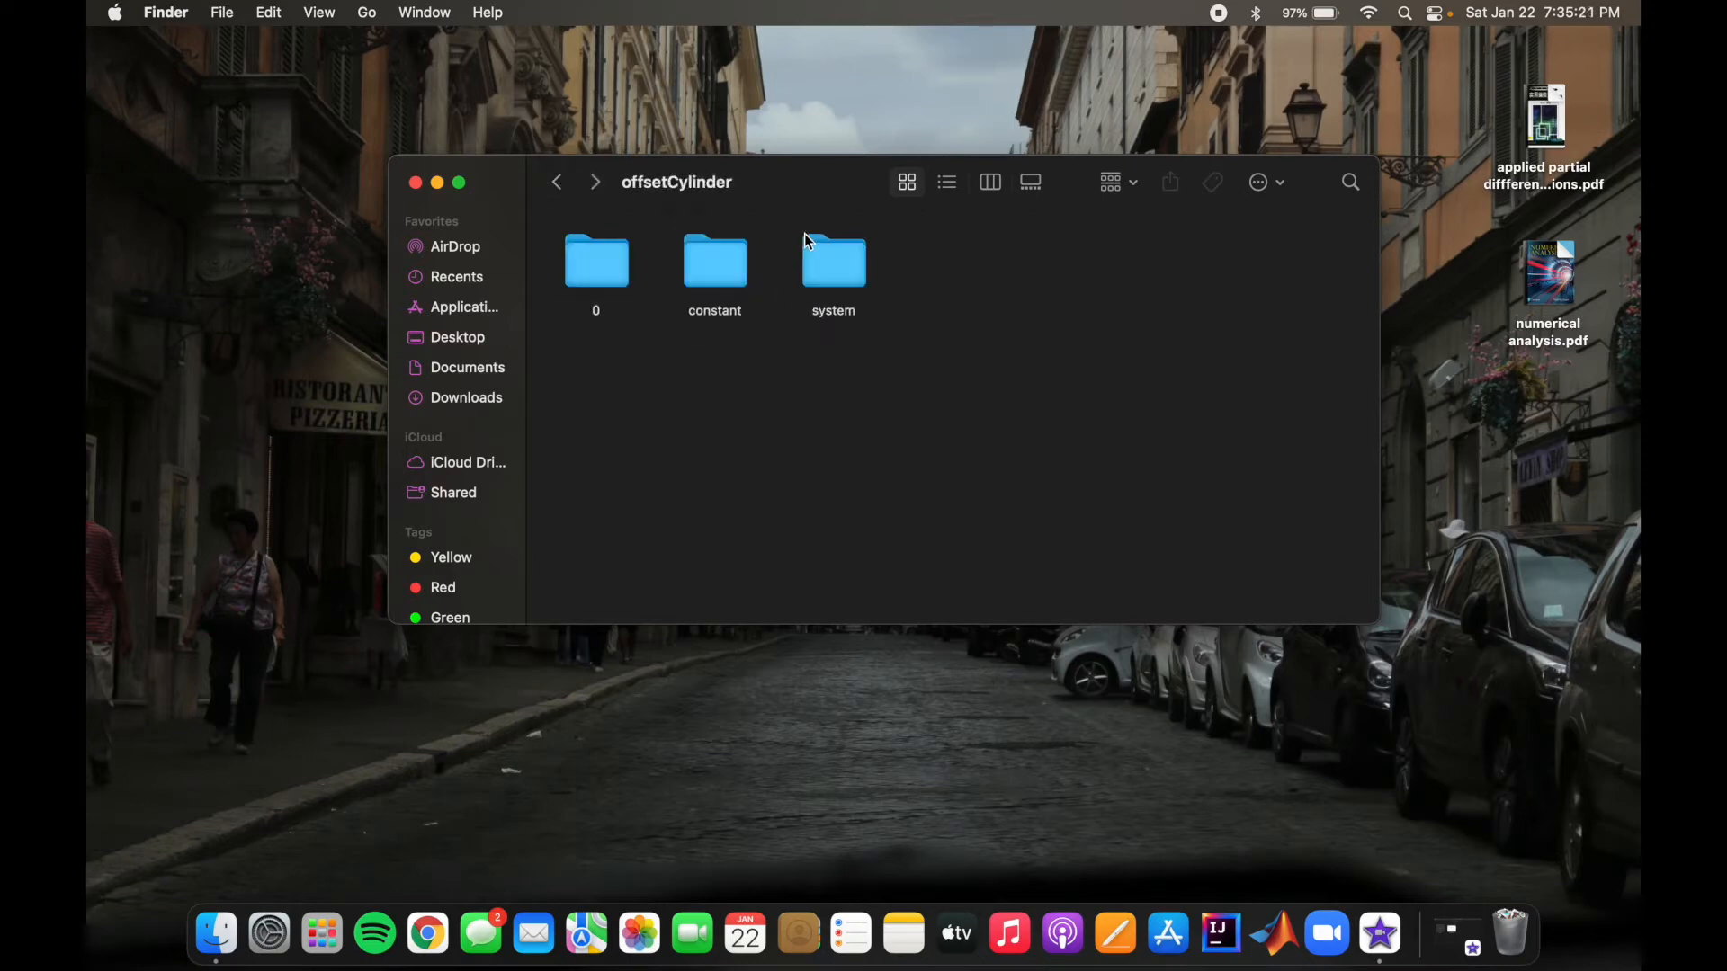
double_click(826, 257)
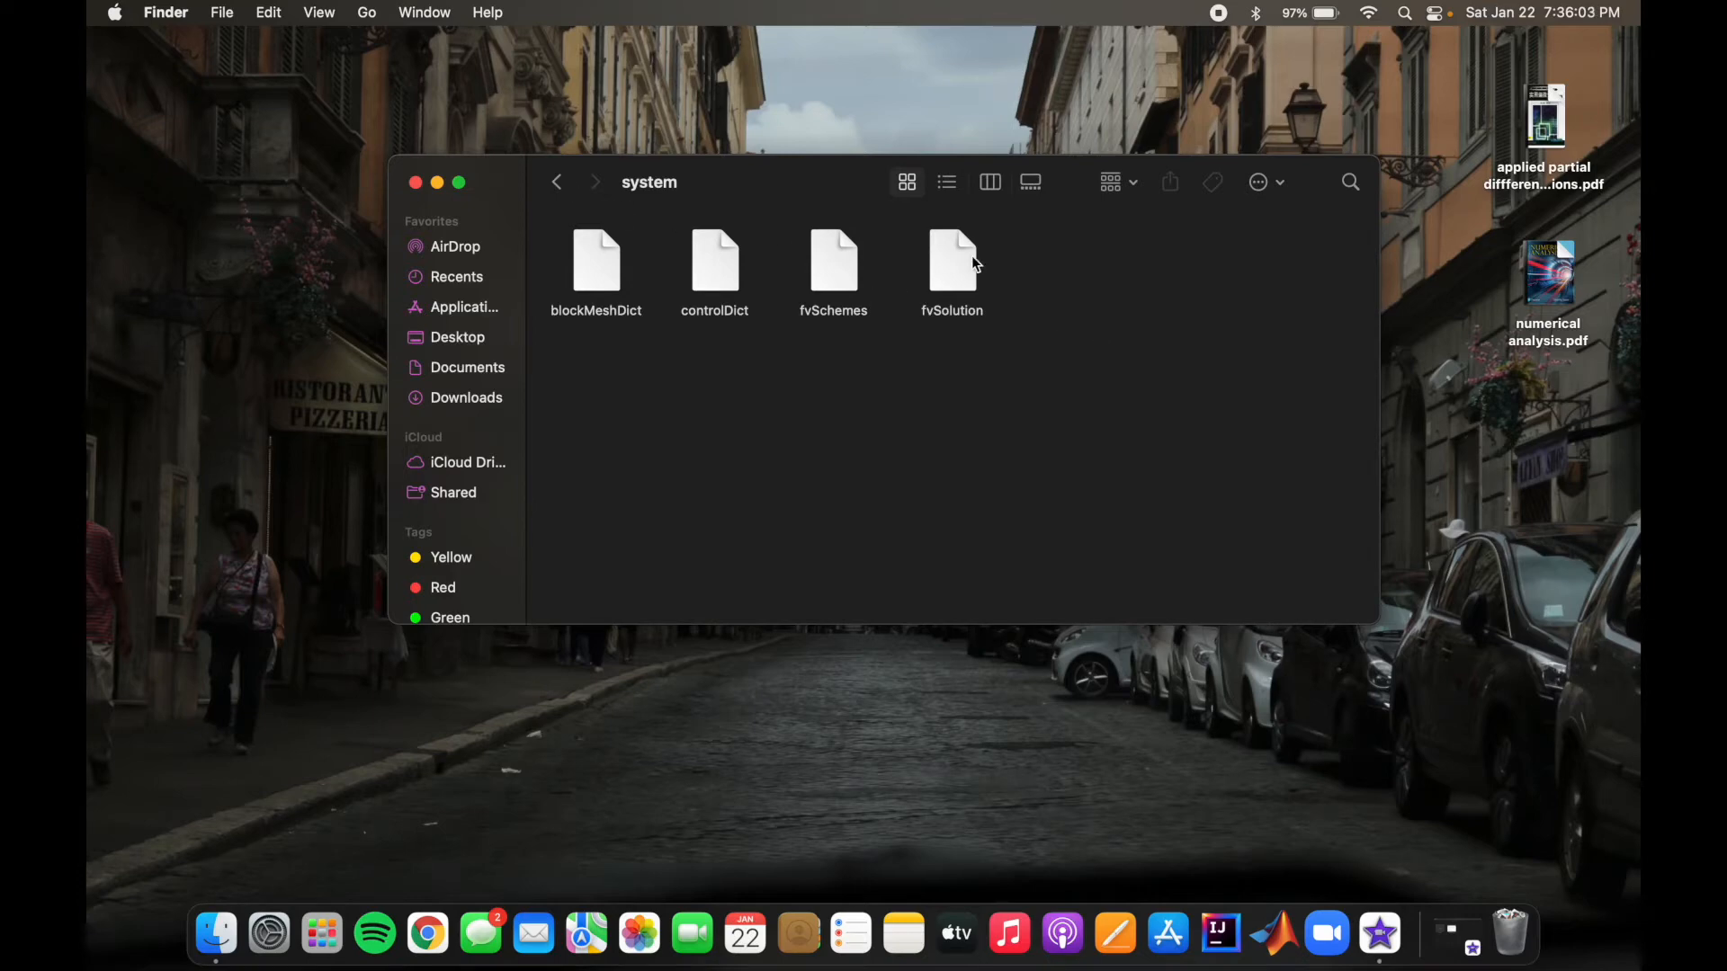
click(563, 186)
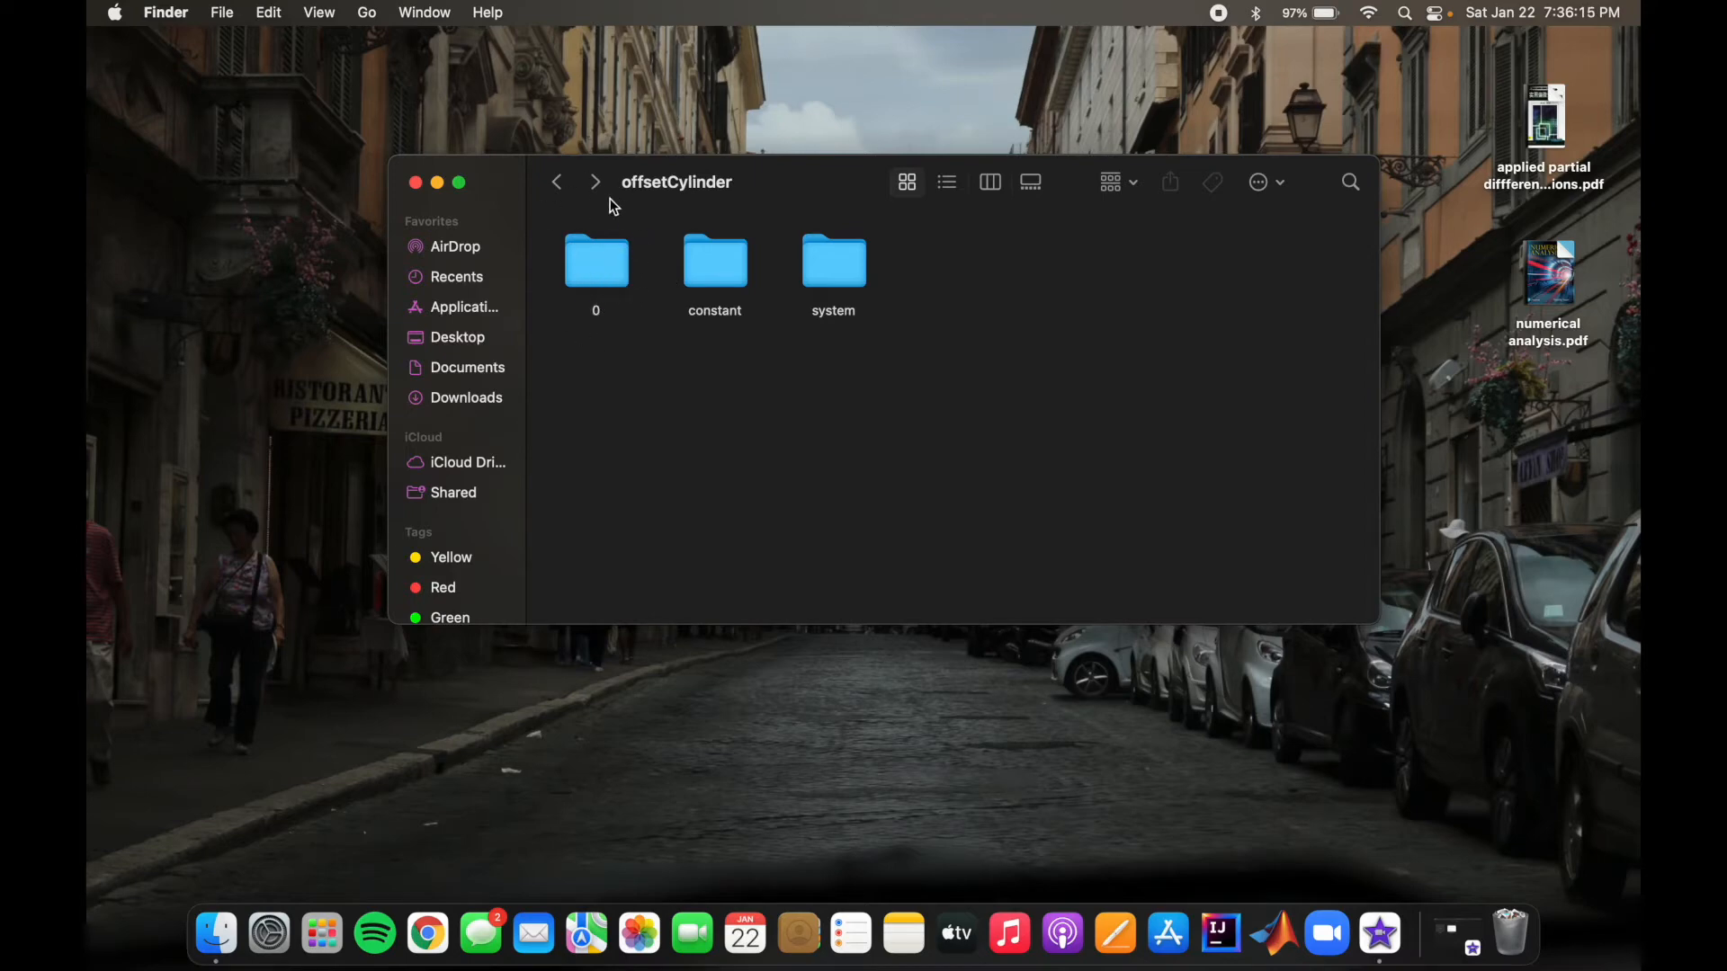
Step: Open the p file in the 0 folder, review its dimensions, internal field and pressure boundary conditions for each patch, and close it
double_click(607, 267)
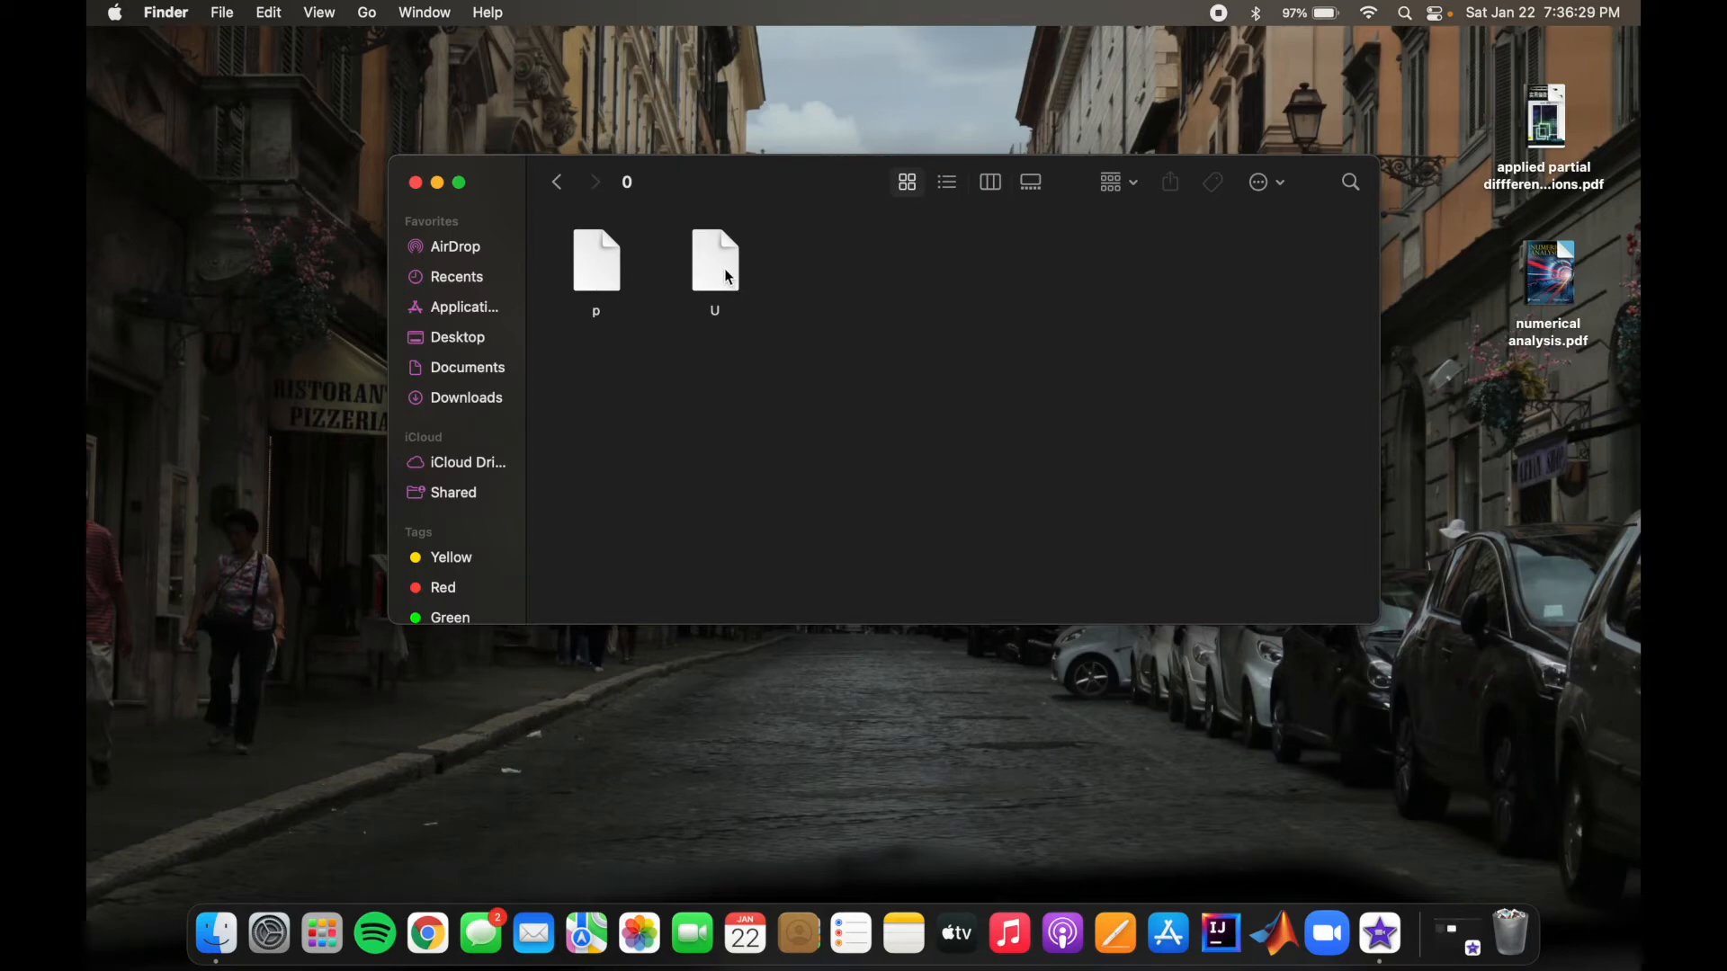
double_click(595, 265)
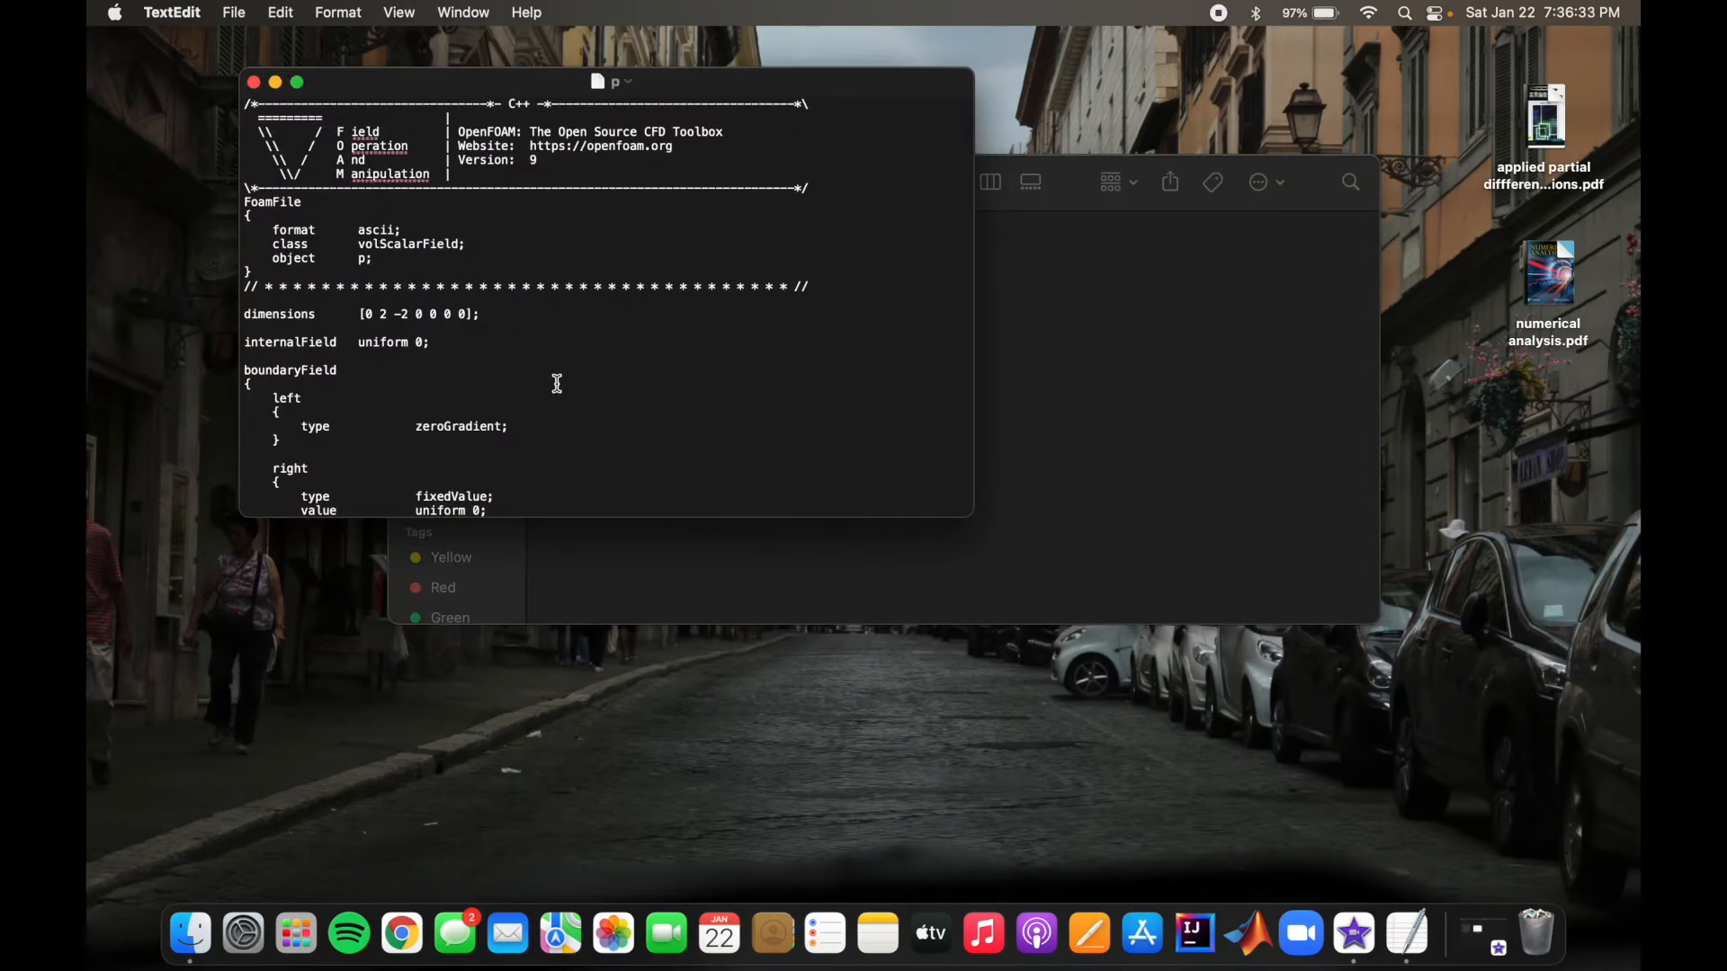
scroll(557, 384, down, 5)
scroll(555, 381, up, 3)
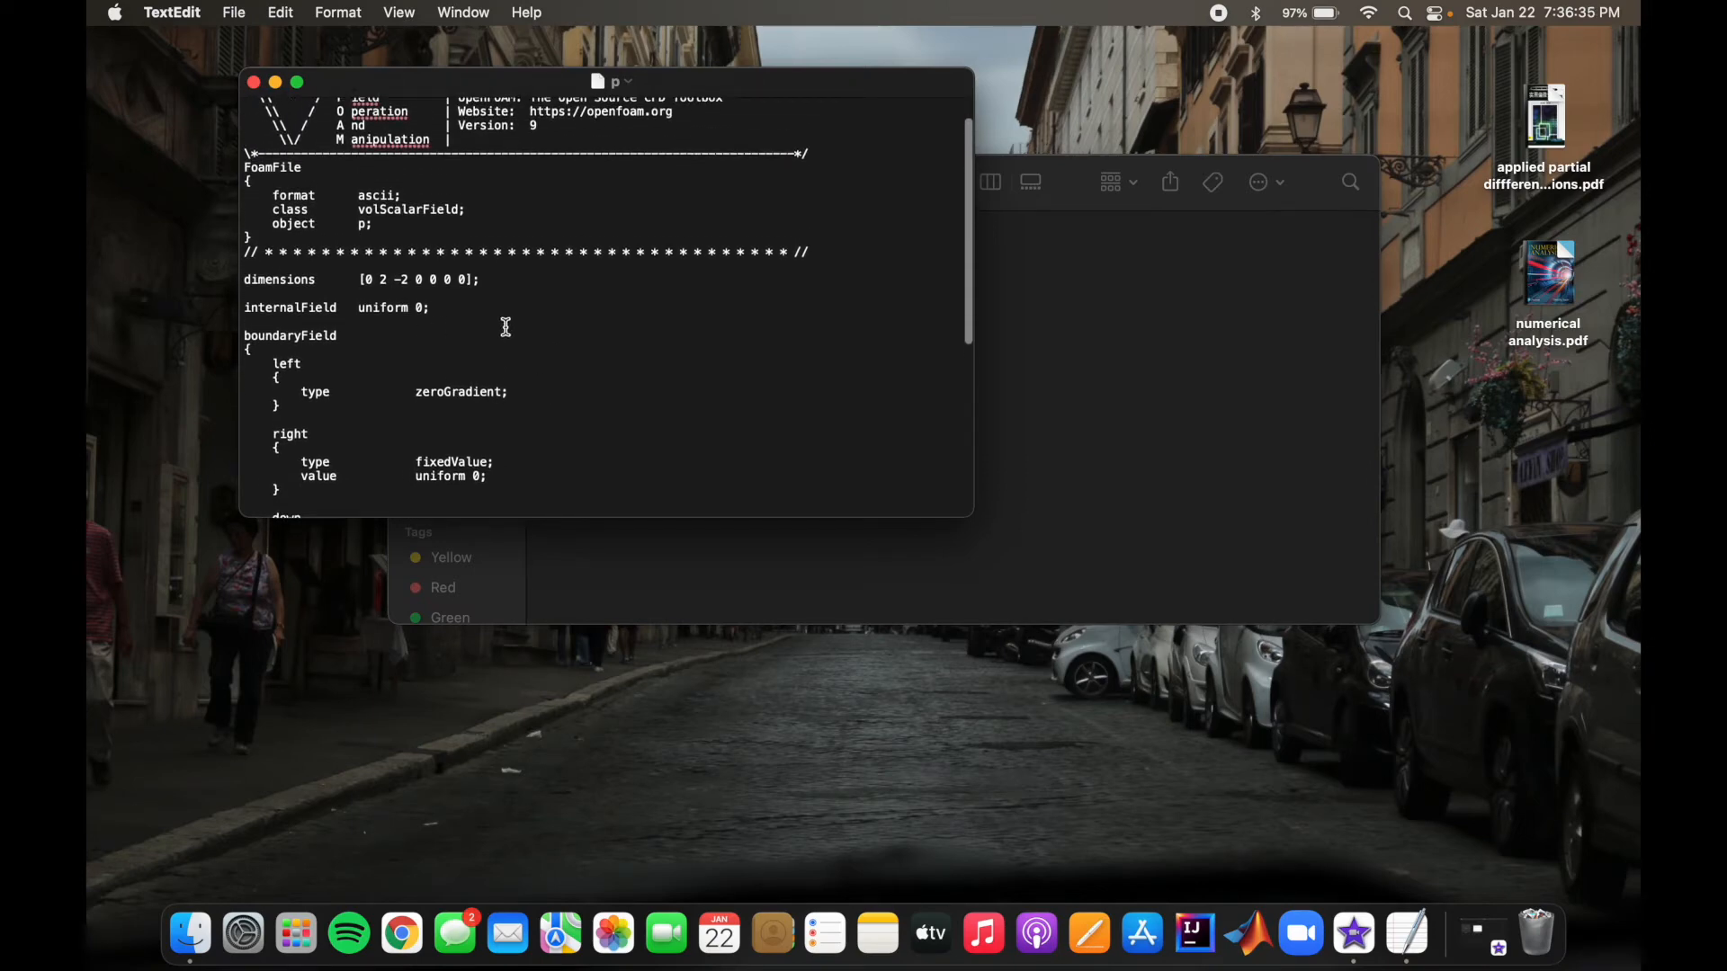
scroll(504, 326, down, 5)
scroll(501, 324, up, 2)
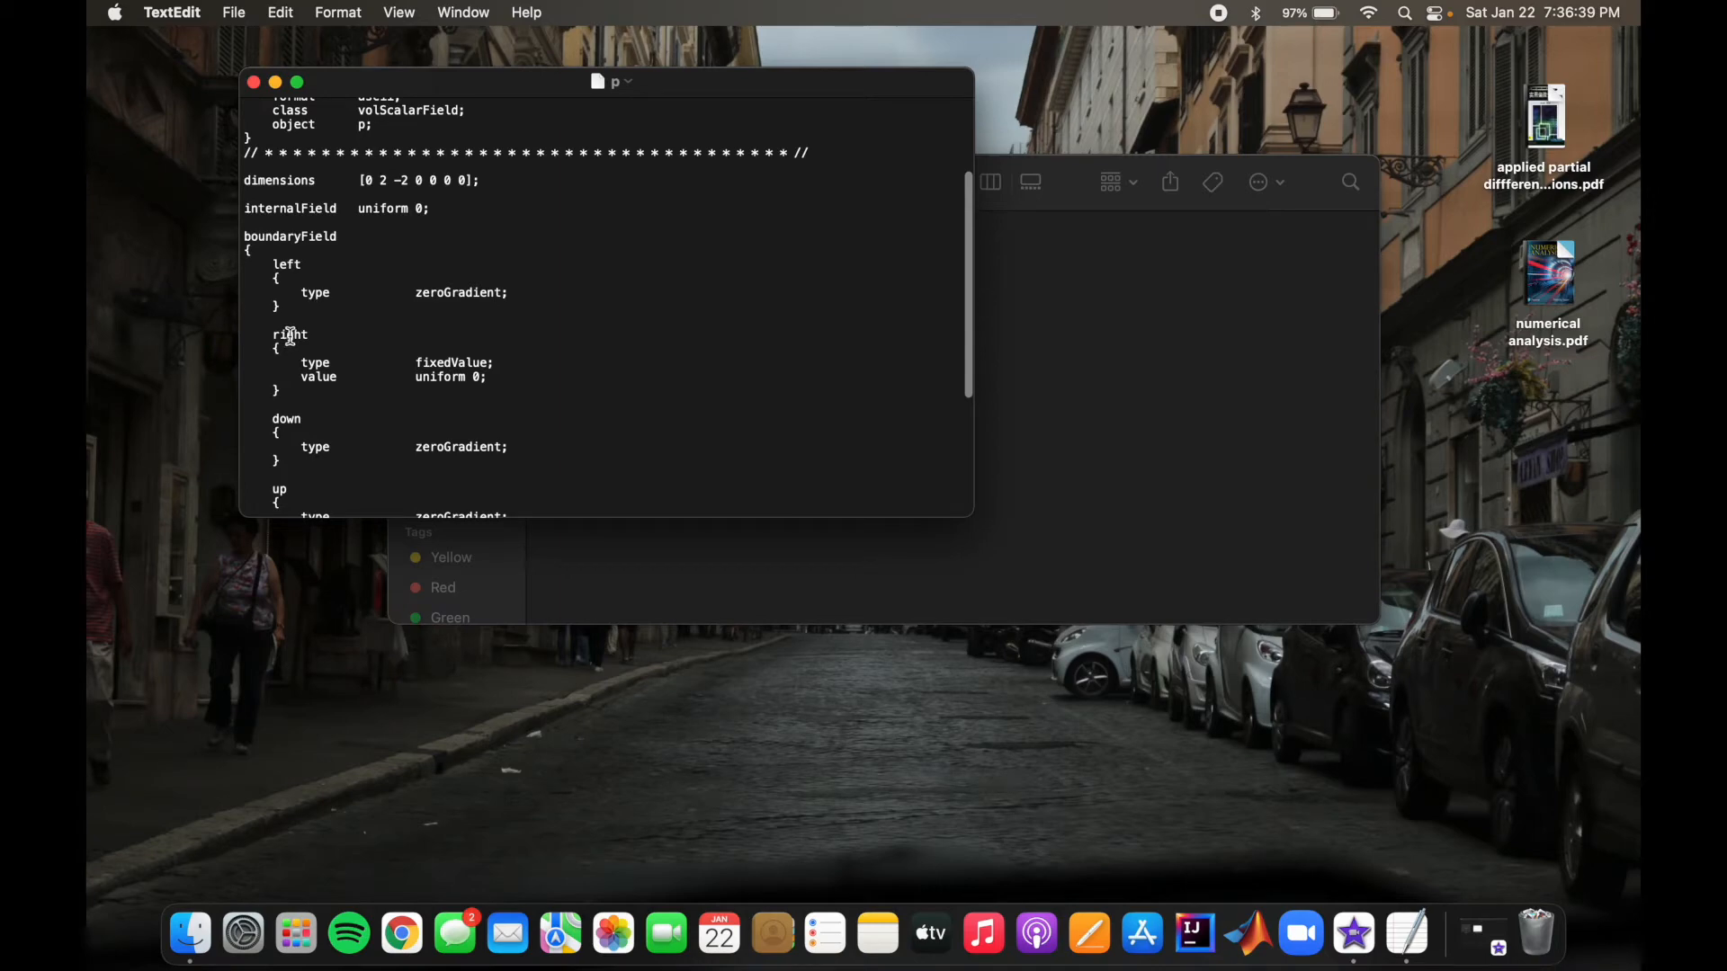
scroll(291, 337, down, 1)
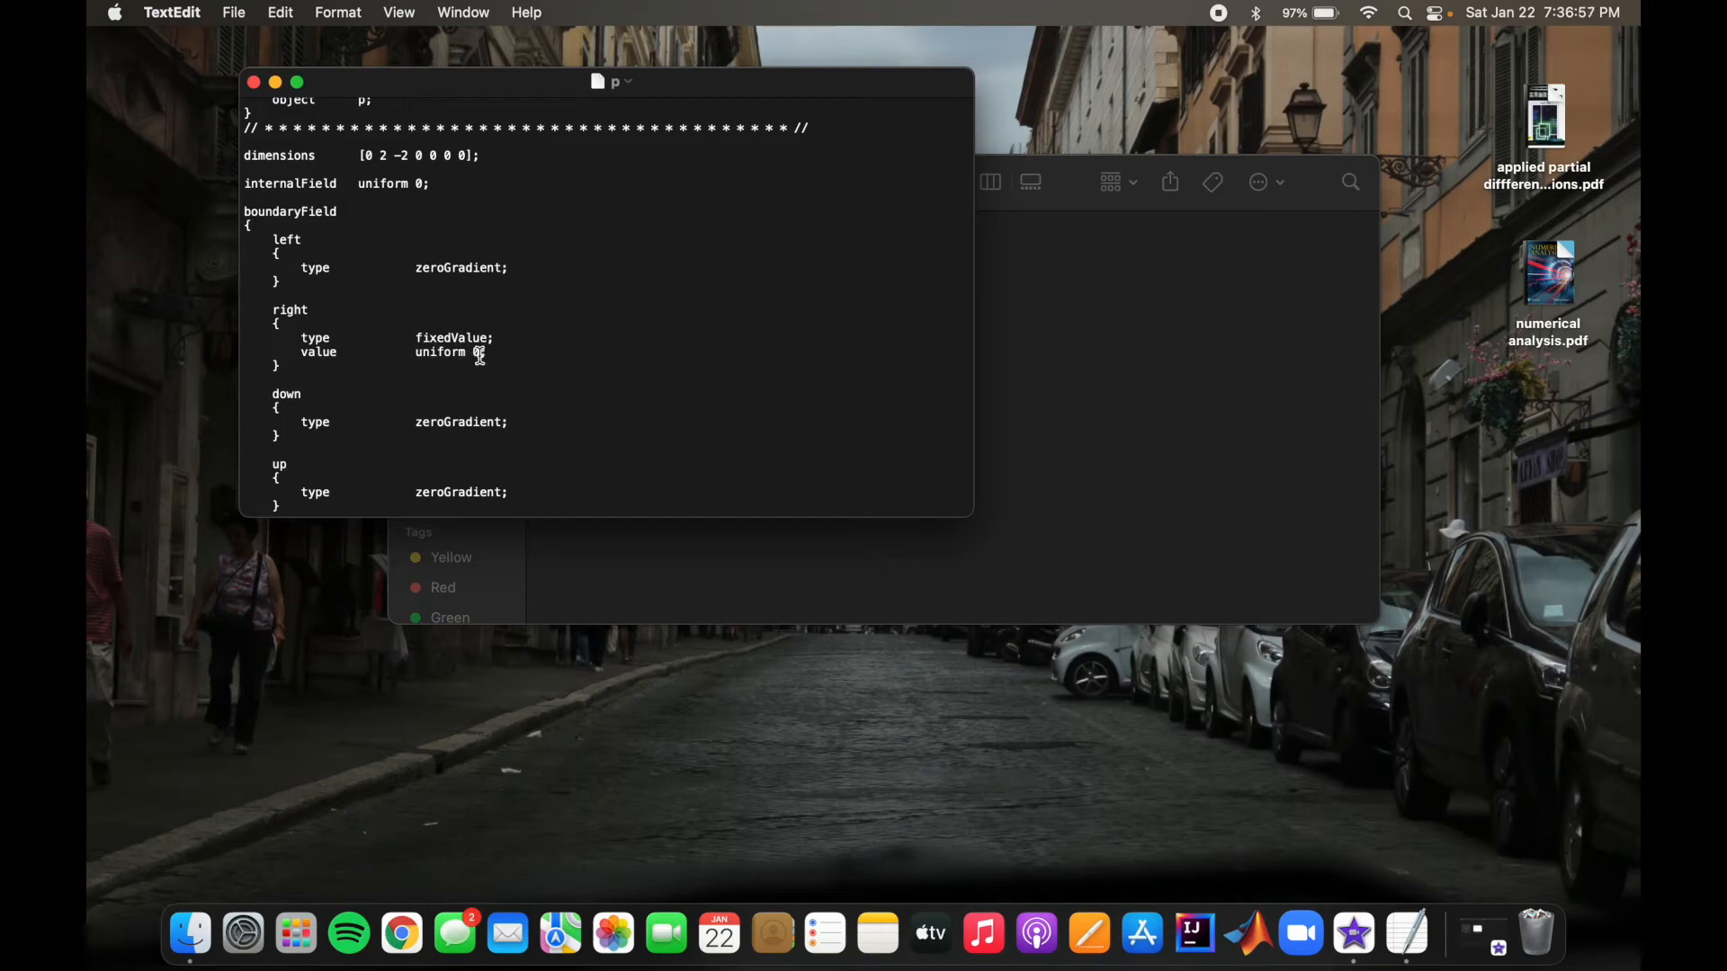
text(;)
scroll(491, 339, down, 5)
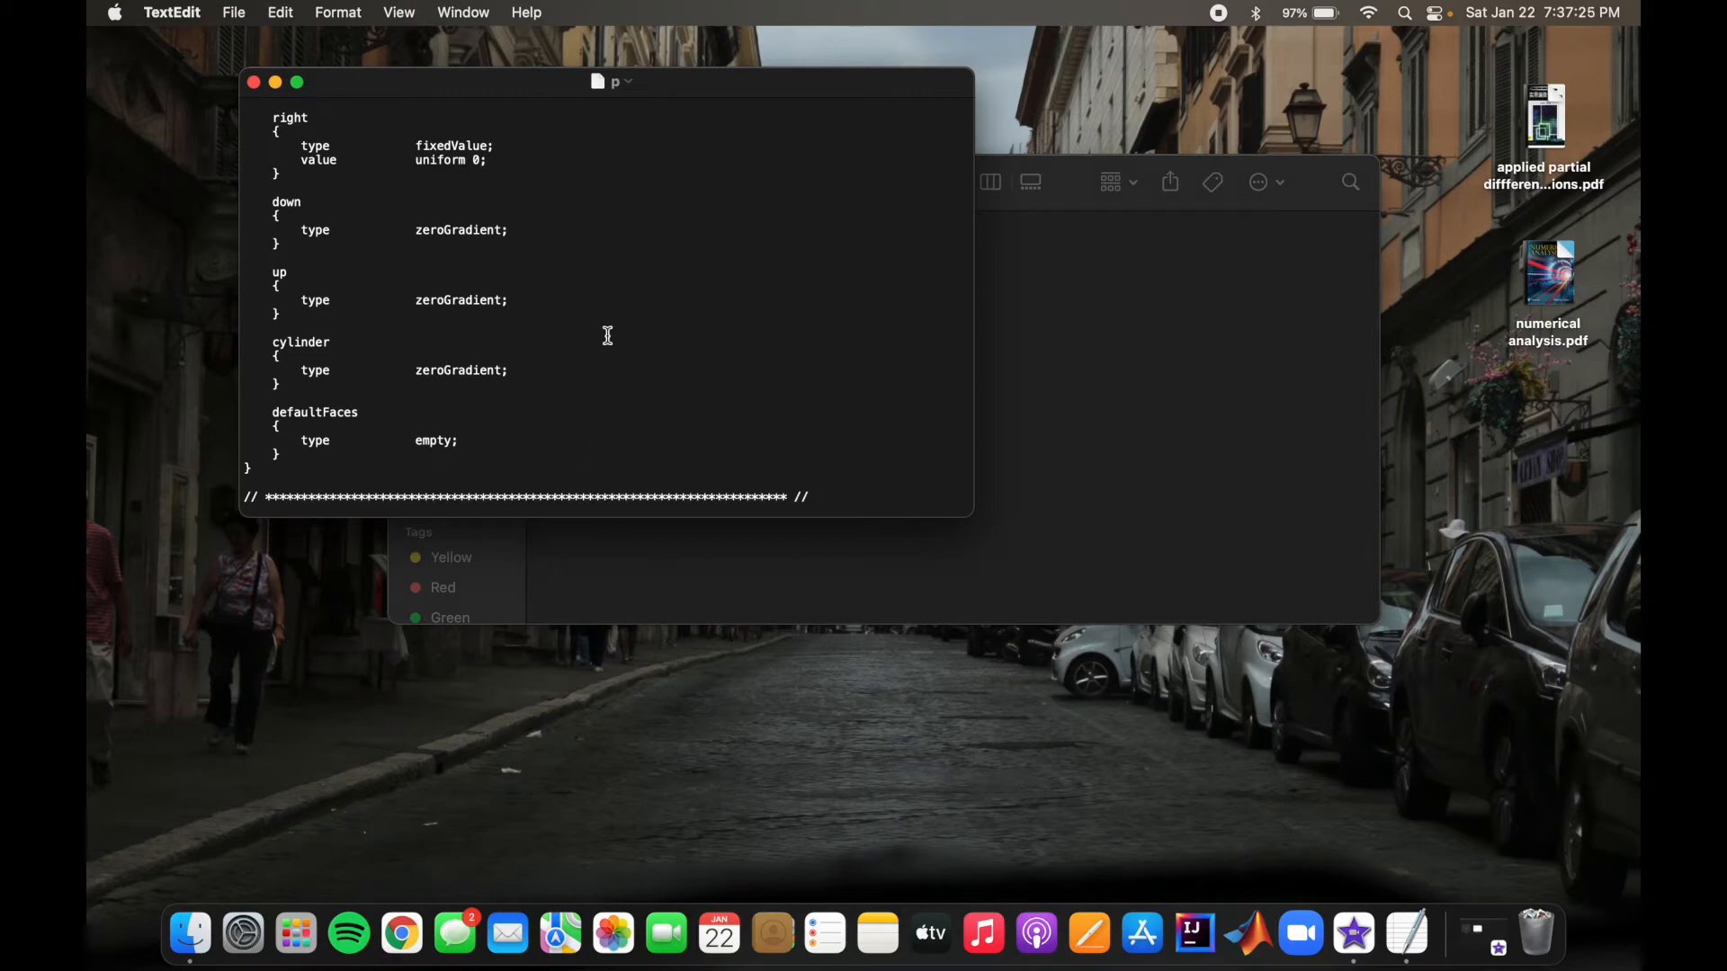
click(252, 82)
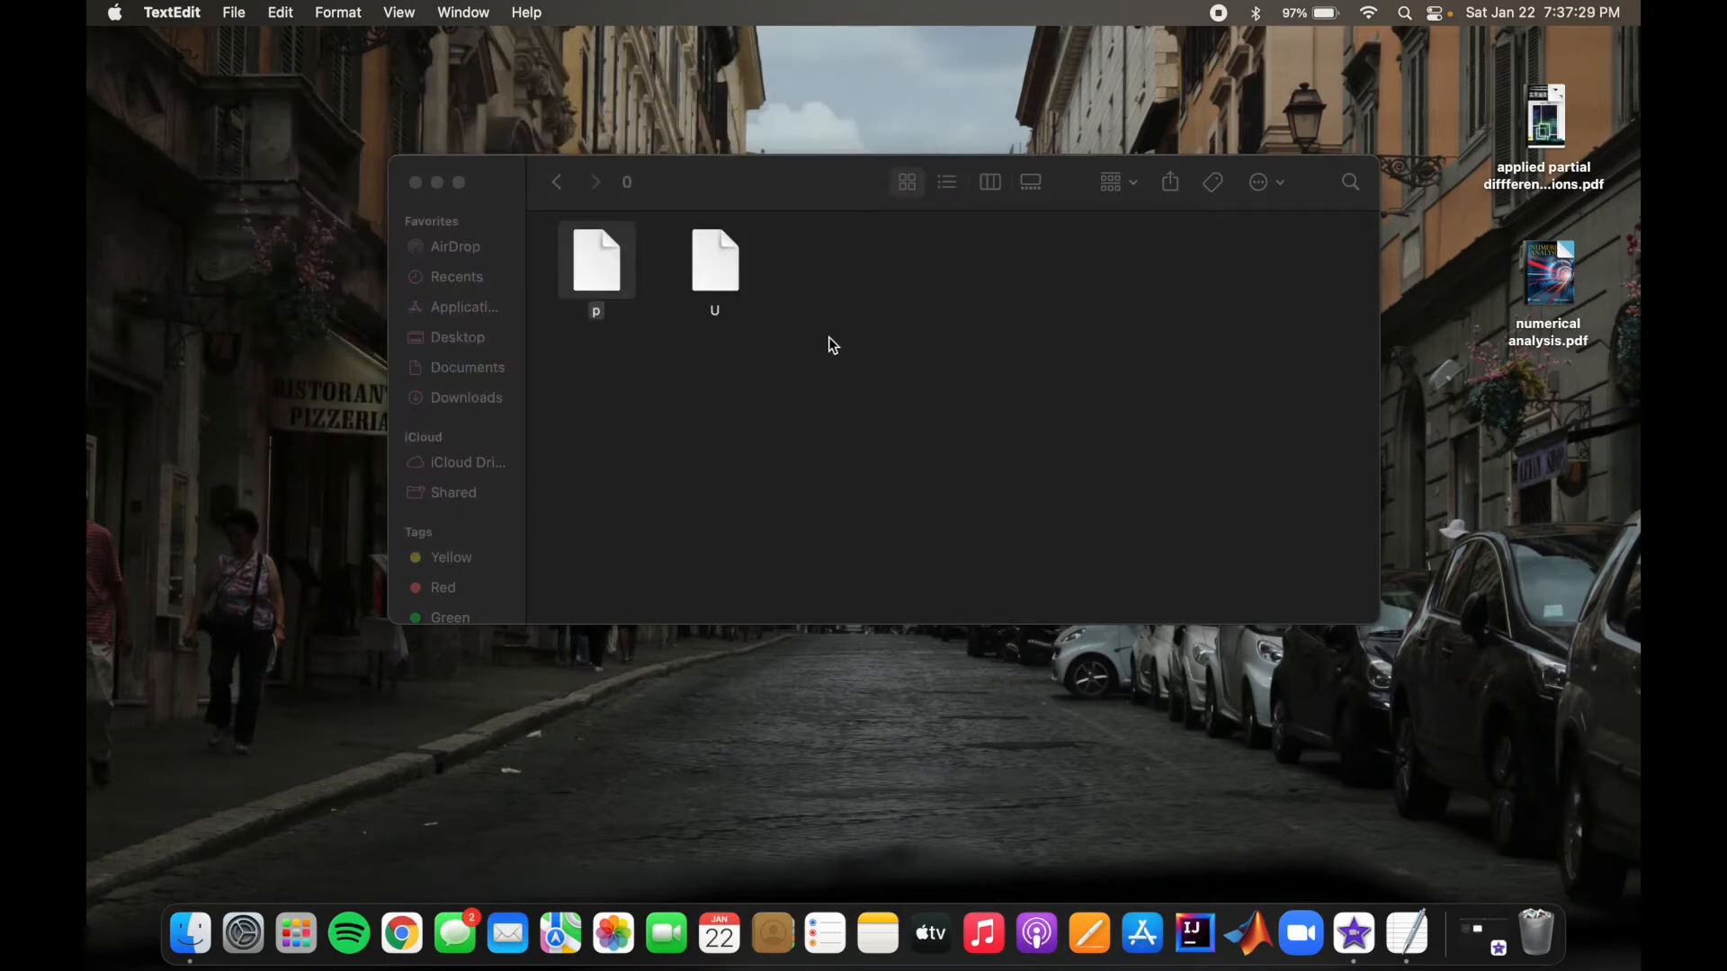
Step: Open the U file, review its velocity boundary conditions for each patch, close it and return to the offsetCylinder folder
click(864, 353)
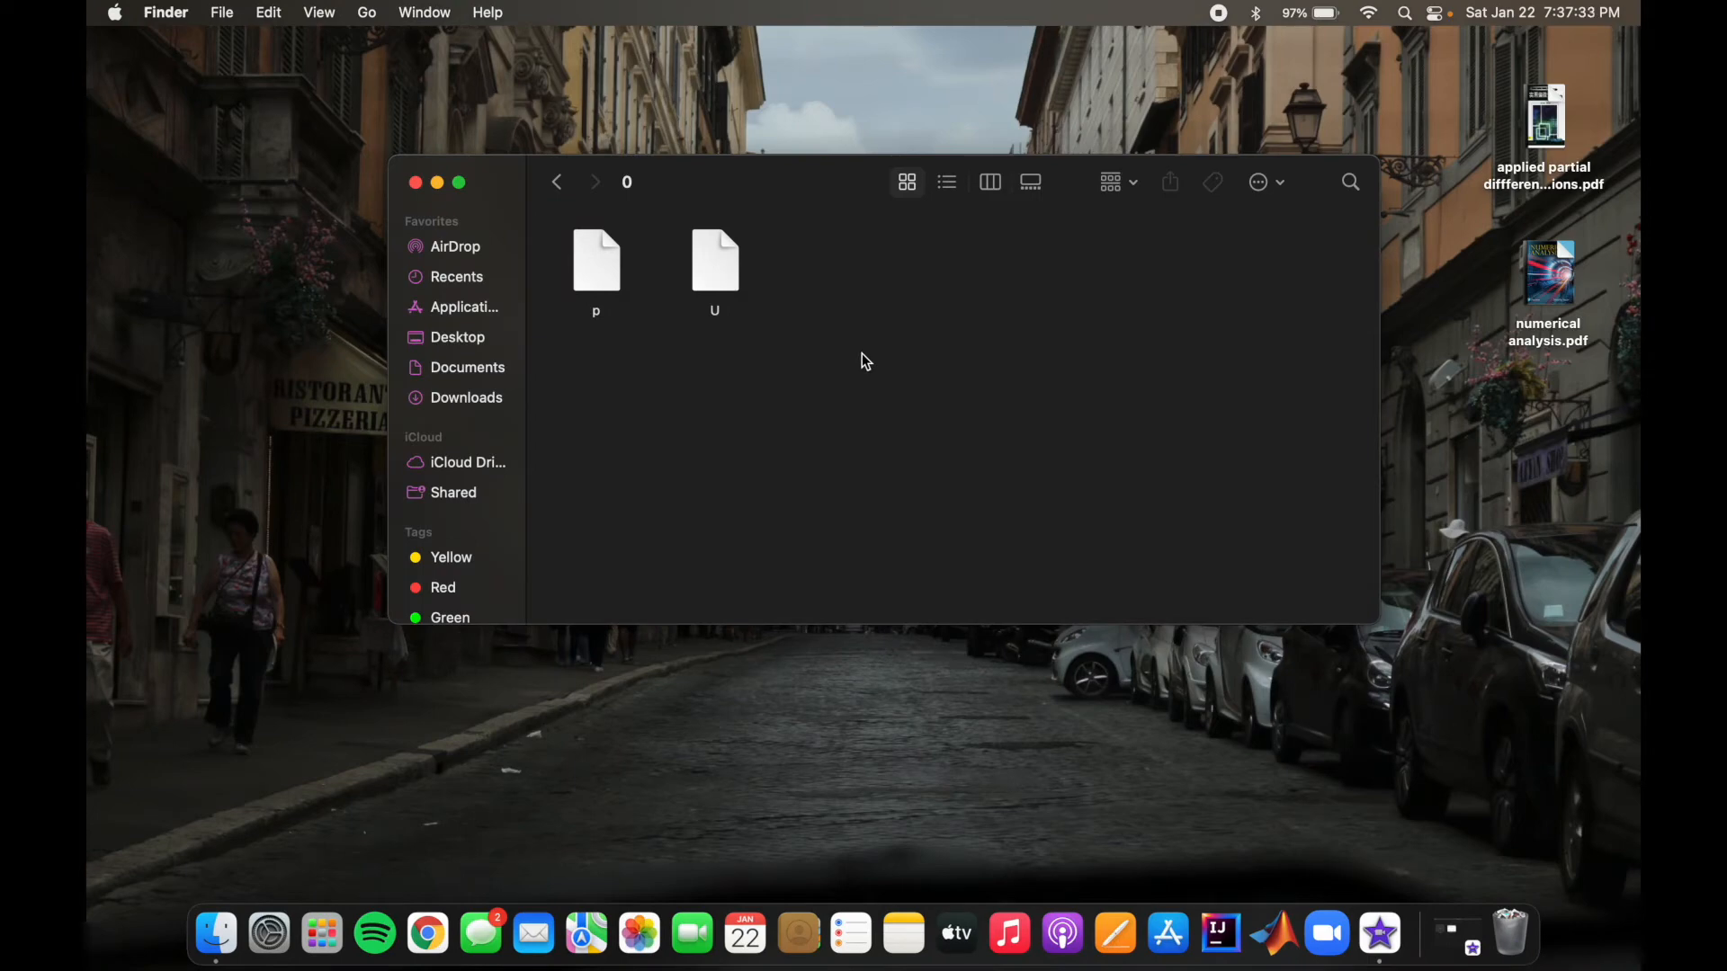
double_click(730, 269)
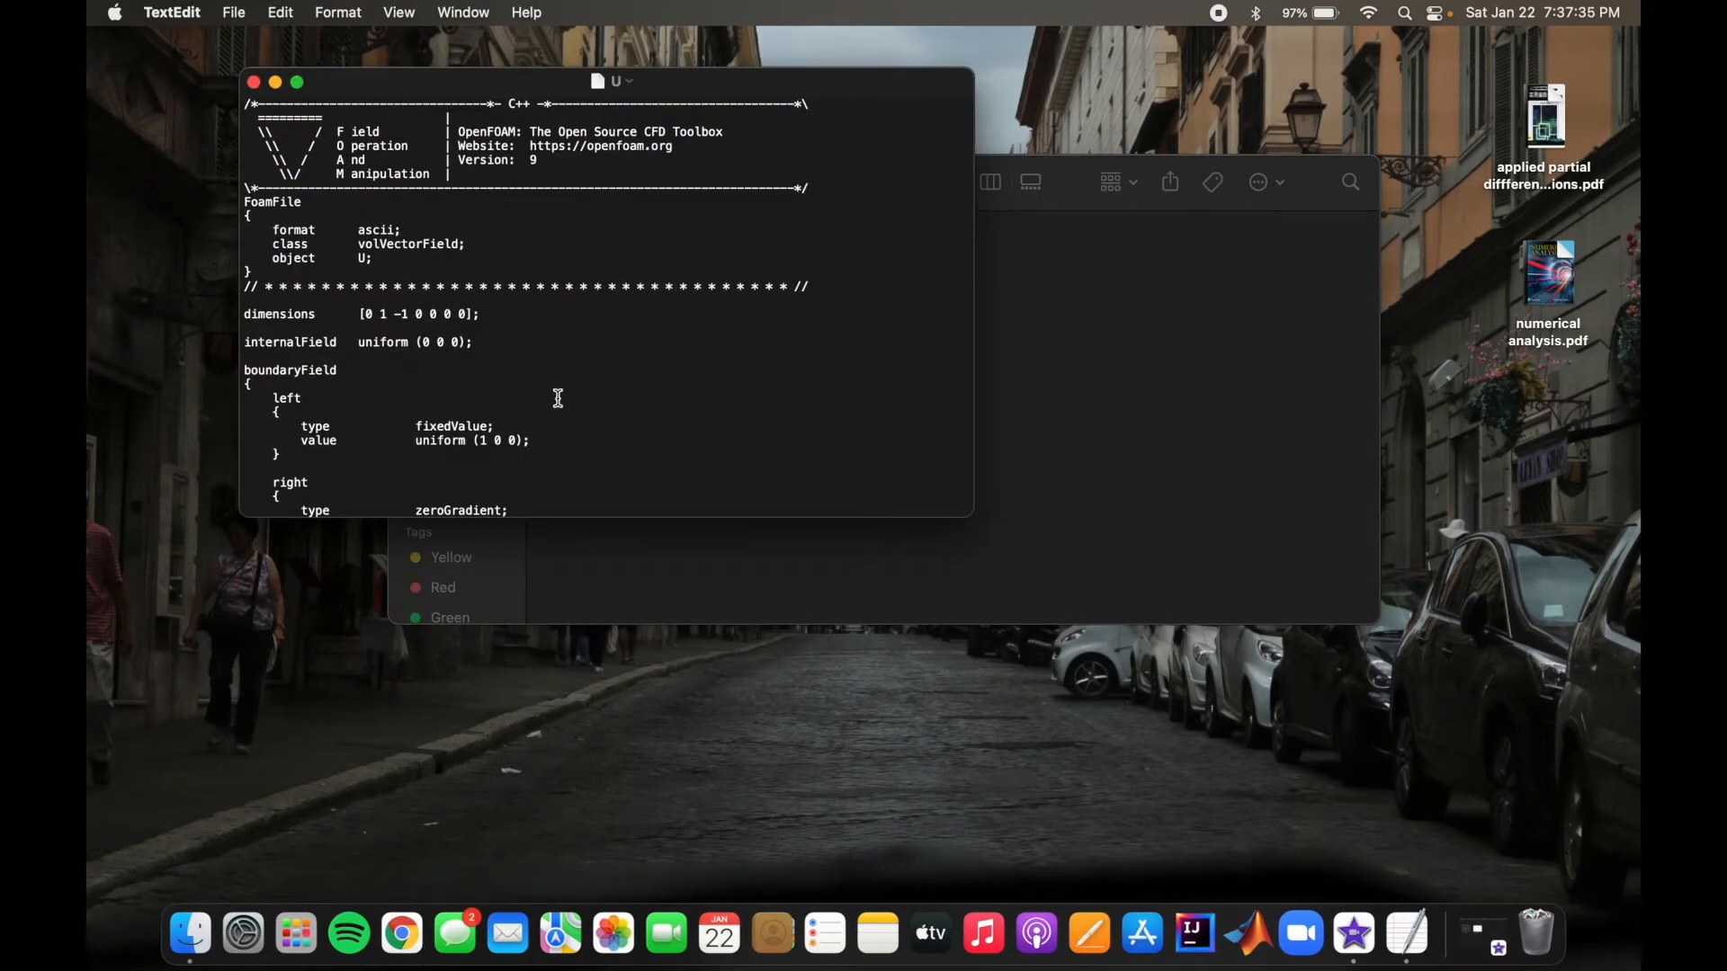
scroll(559, 398, down, 3)
scroll(558, 398, down, 8)
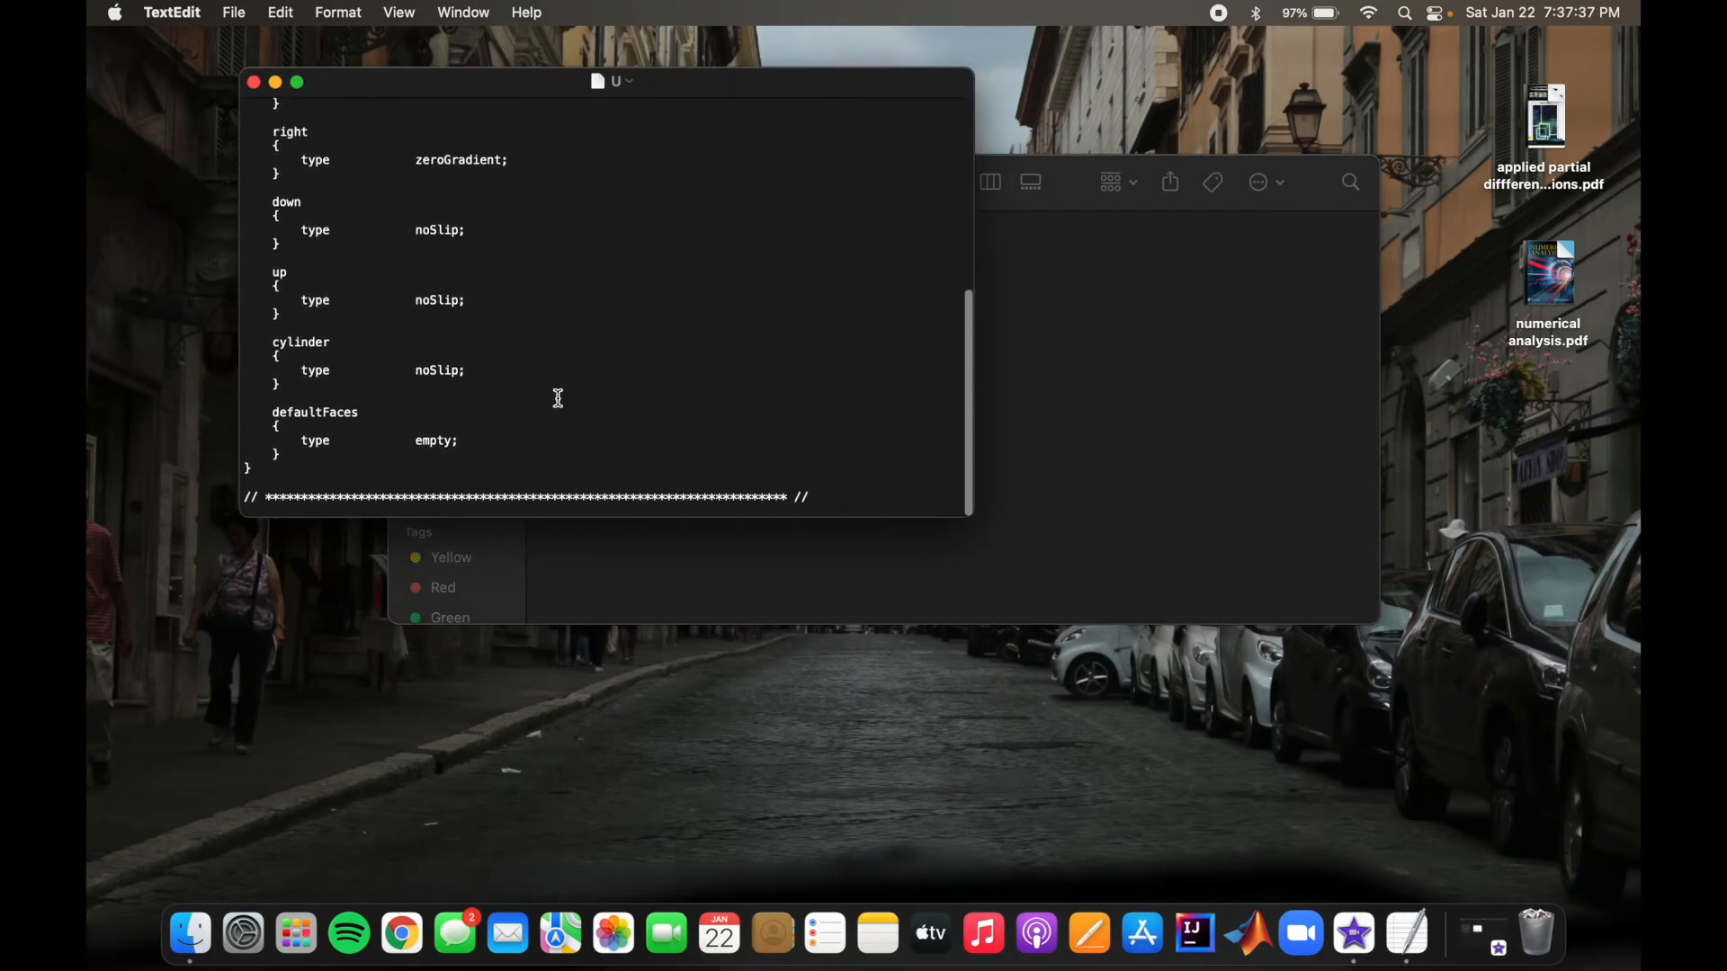
scroll(558, 399, up, 5)
scroll(559, 399, up, 5)
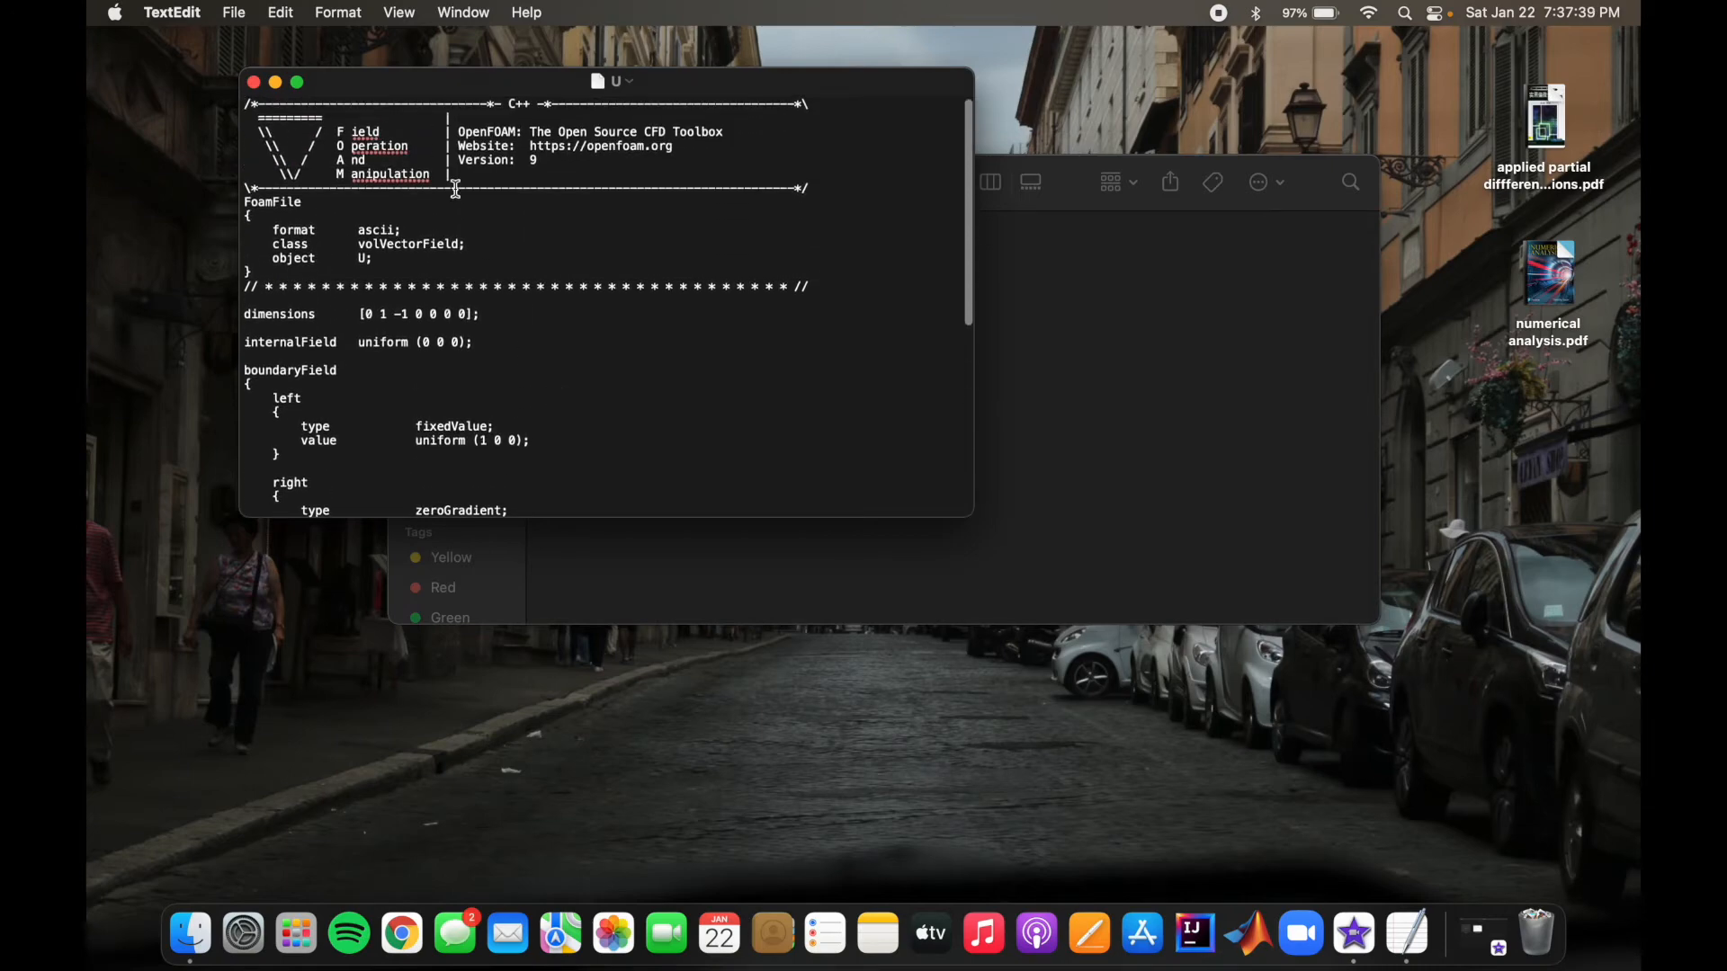
drag(443, 87, 687, 64)
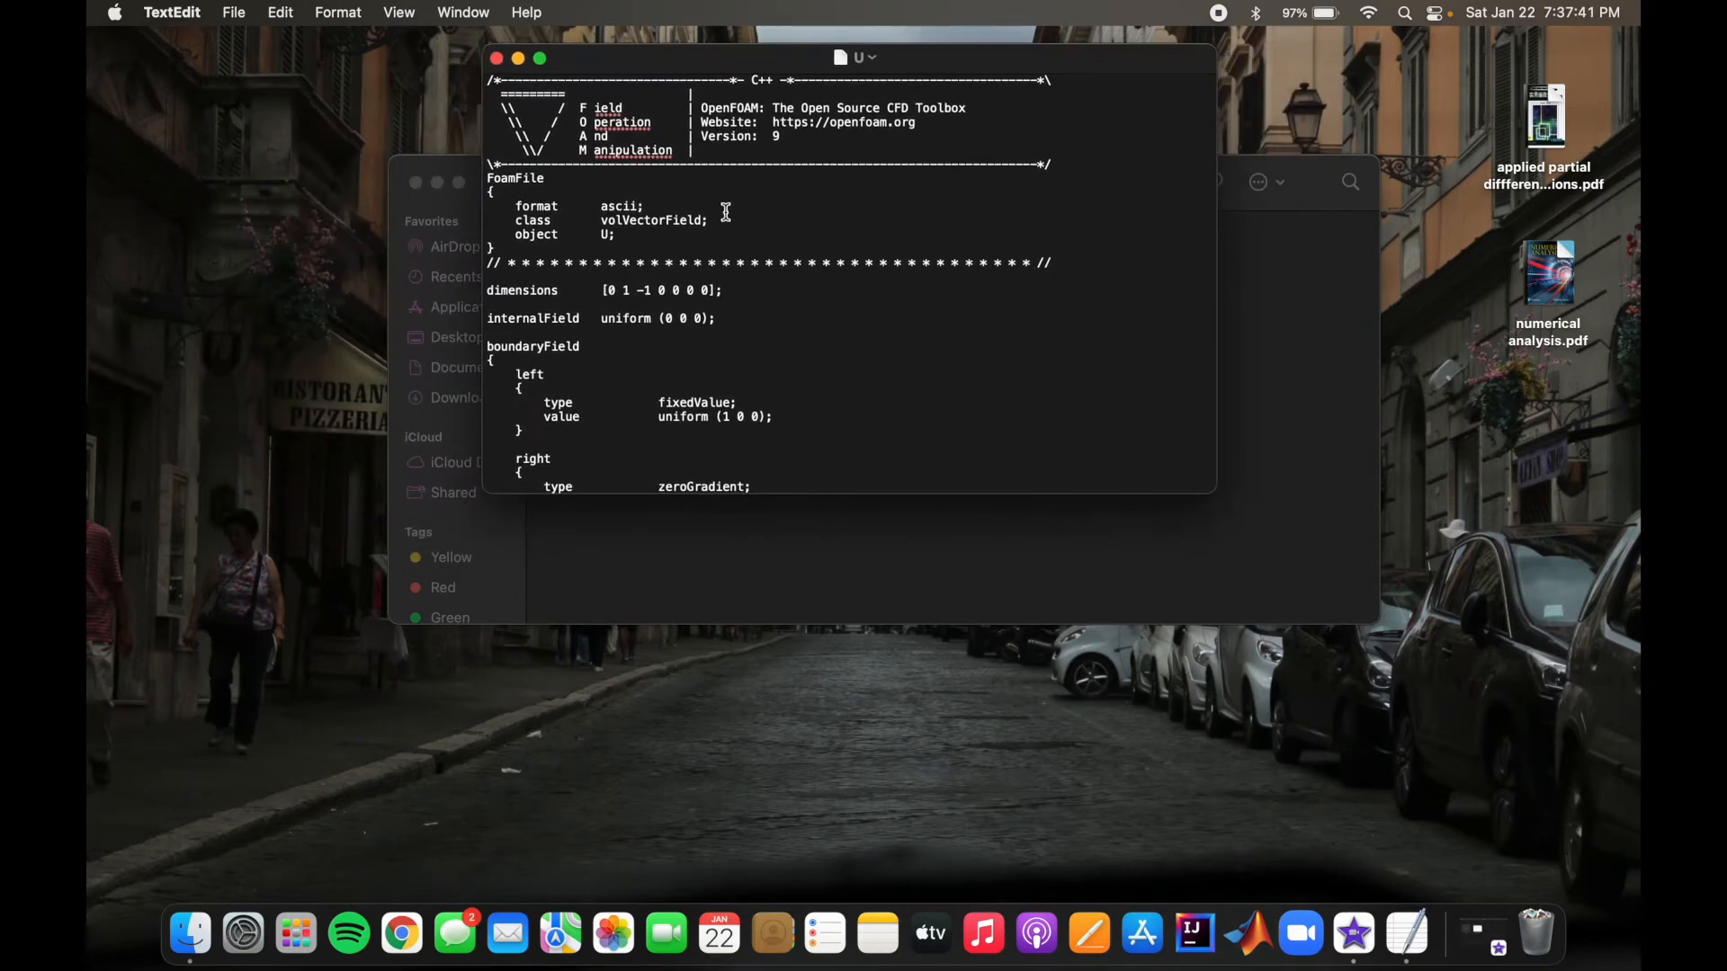
scroll(825, 250, down, 10)
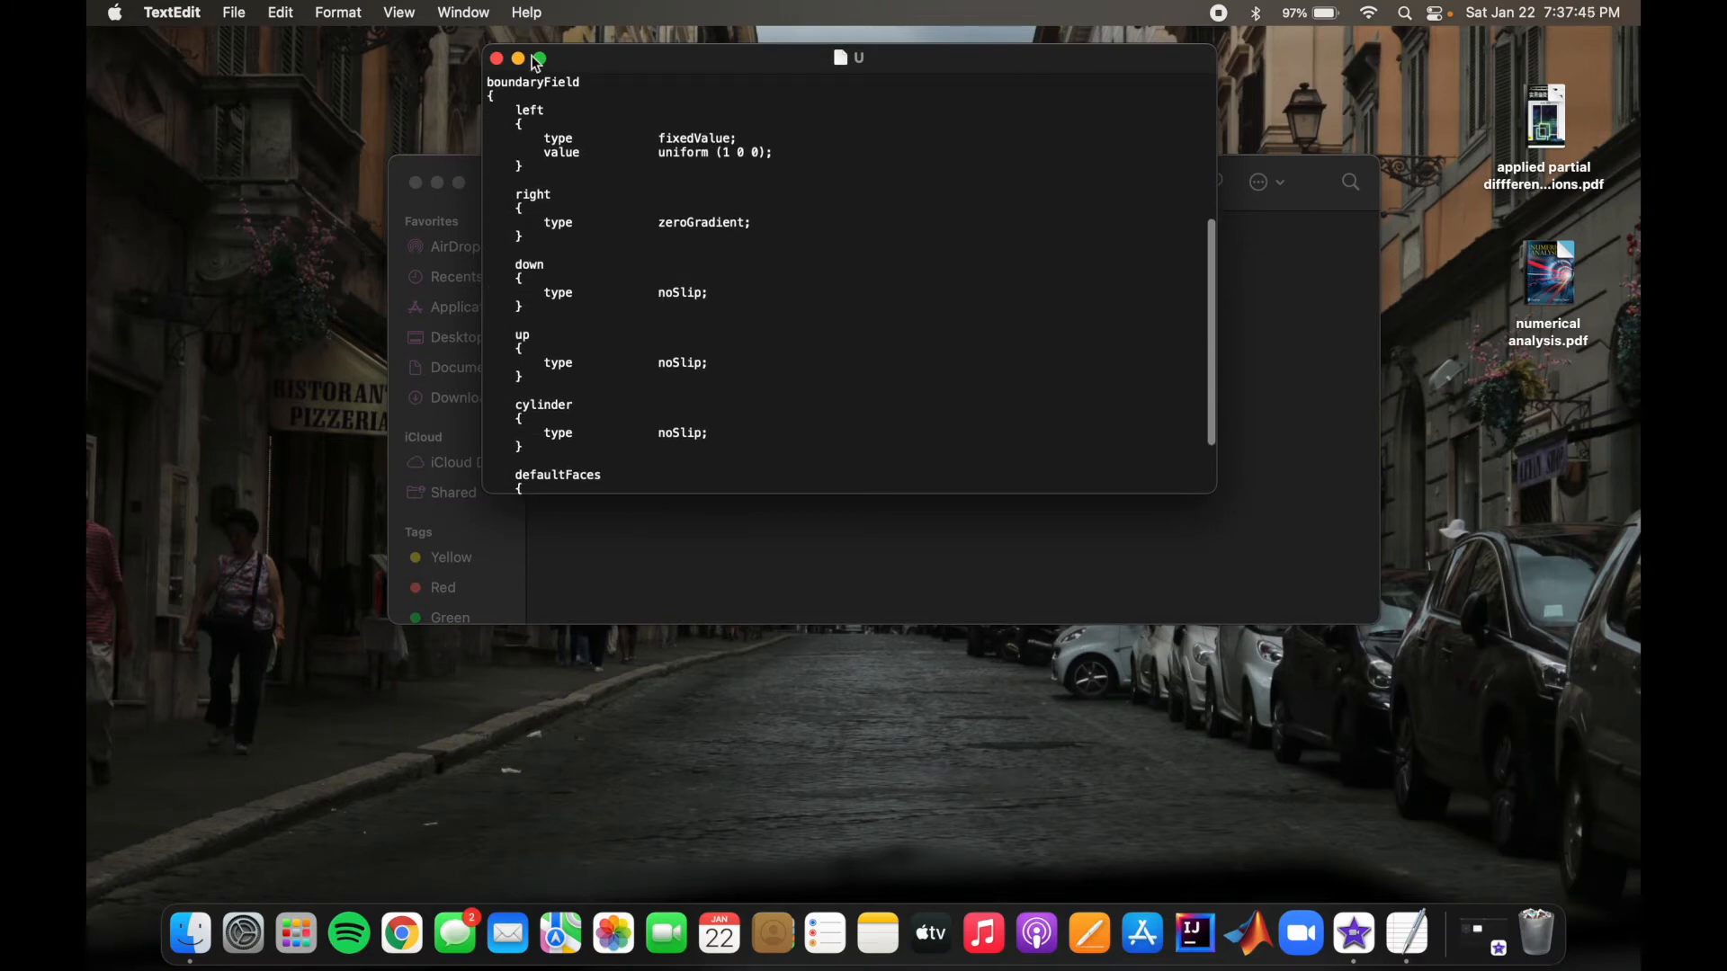
click(497, 58)
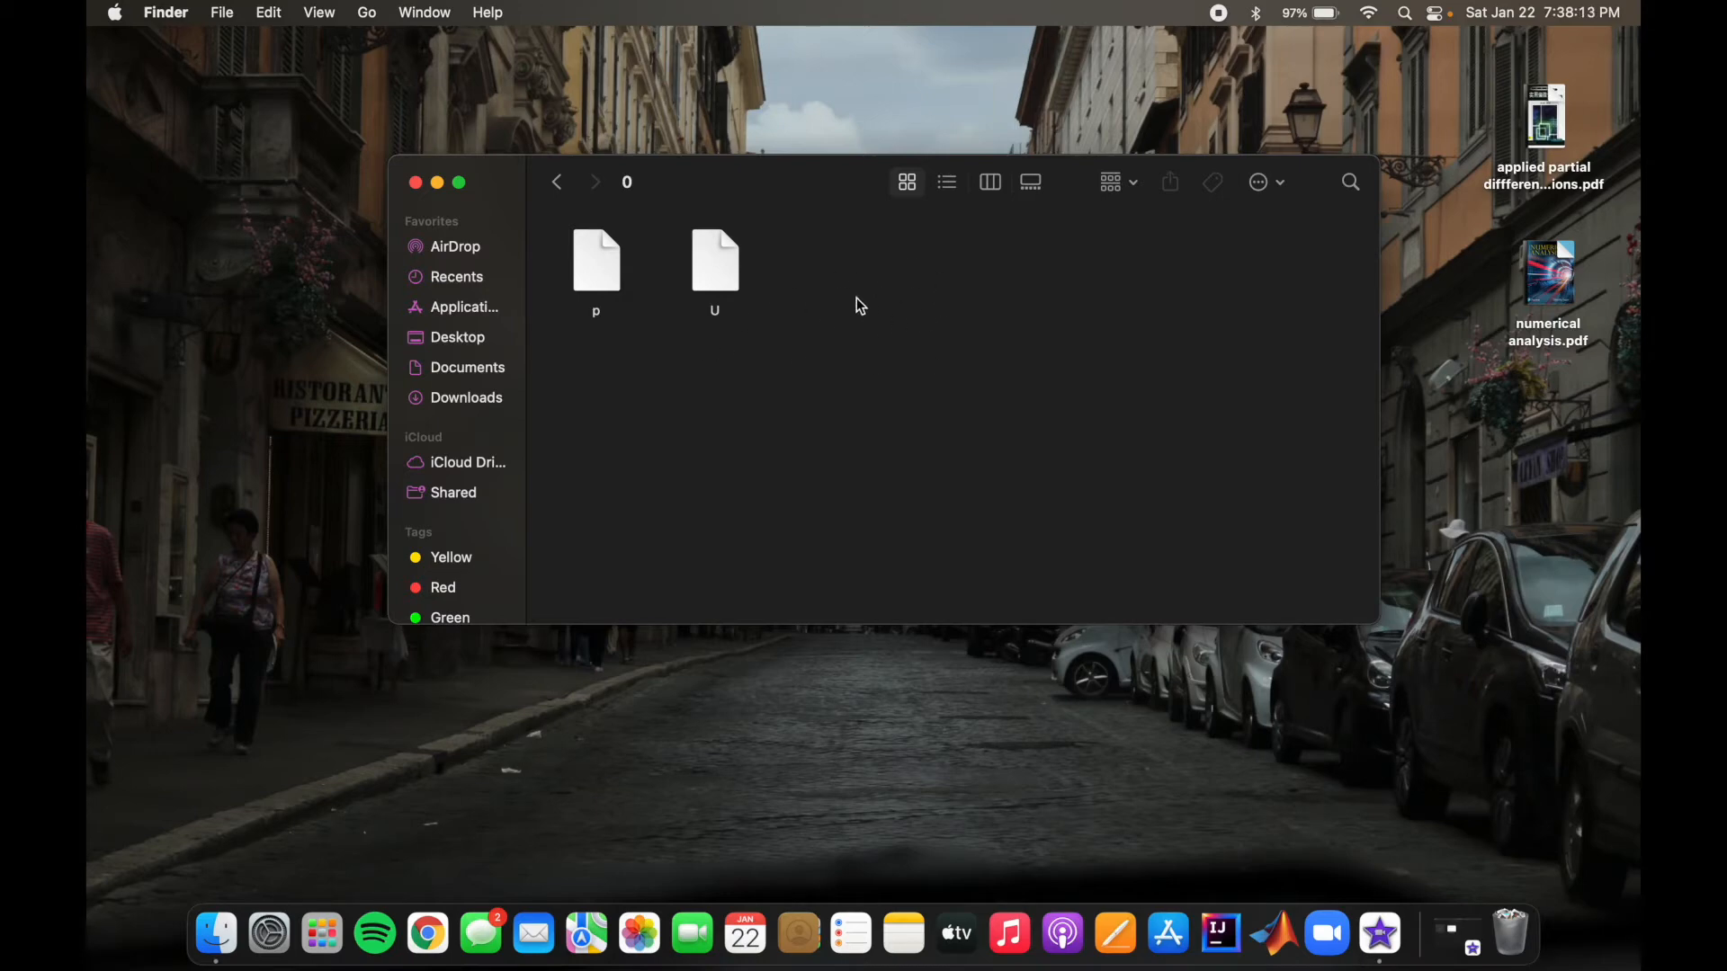
click(557, 185)
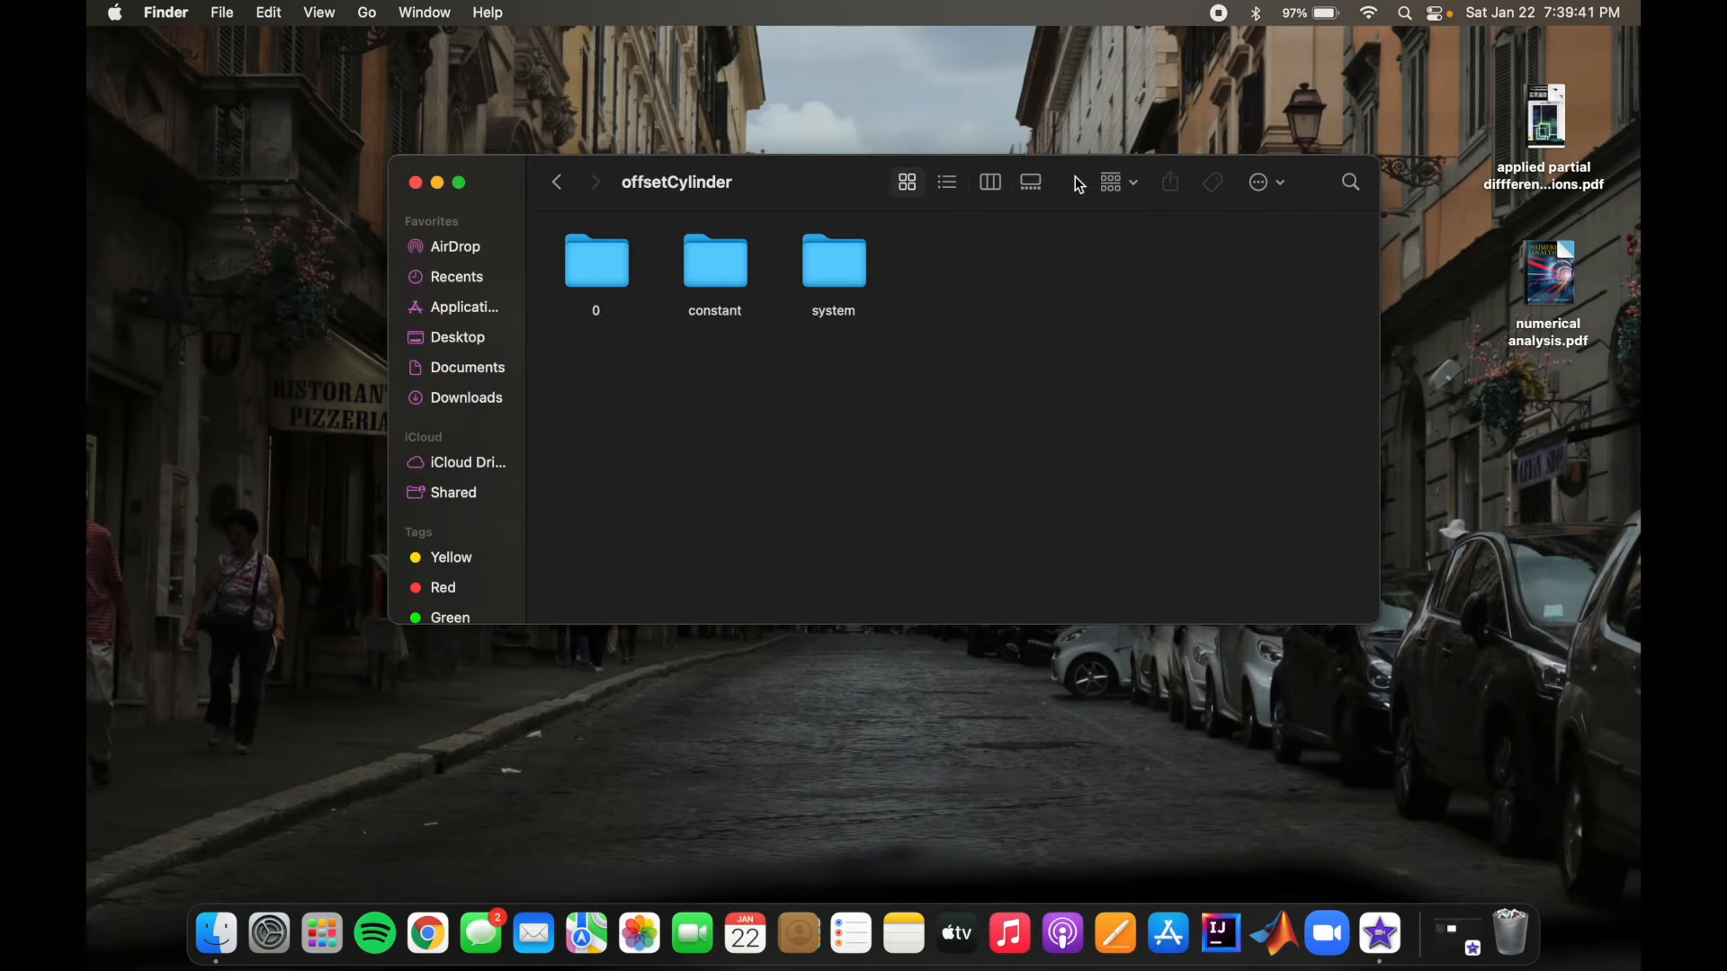
Step: Move the offsetCylinder folder window out of the way and narrow it, and launch Docker Desktop
drag(1075, 177, 858, 88)
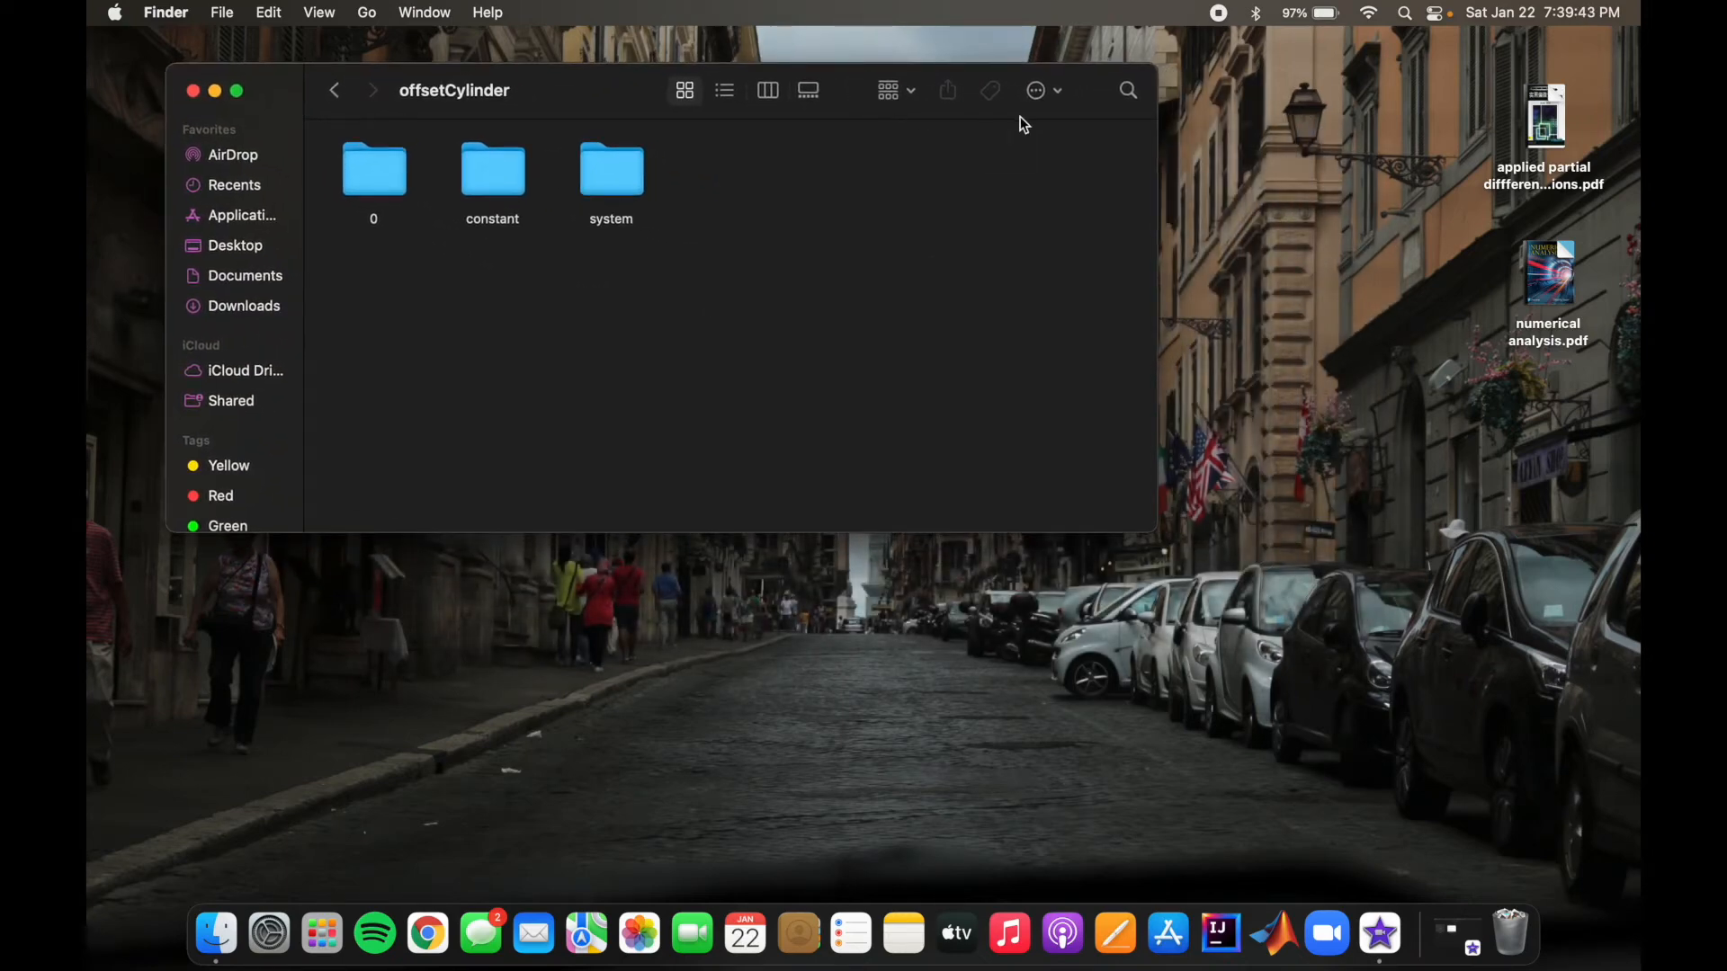
mouse_move(1083, 90)
mouse_down()
mouse_move(1062, 84)
mouse_move(1075, 70)
mouse_move(1039, 72)
mouse_move(1066, 68)
mouse_up()
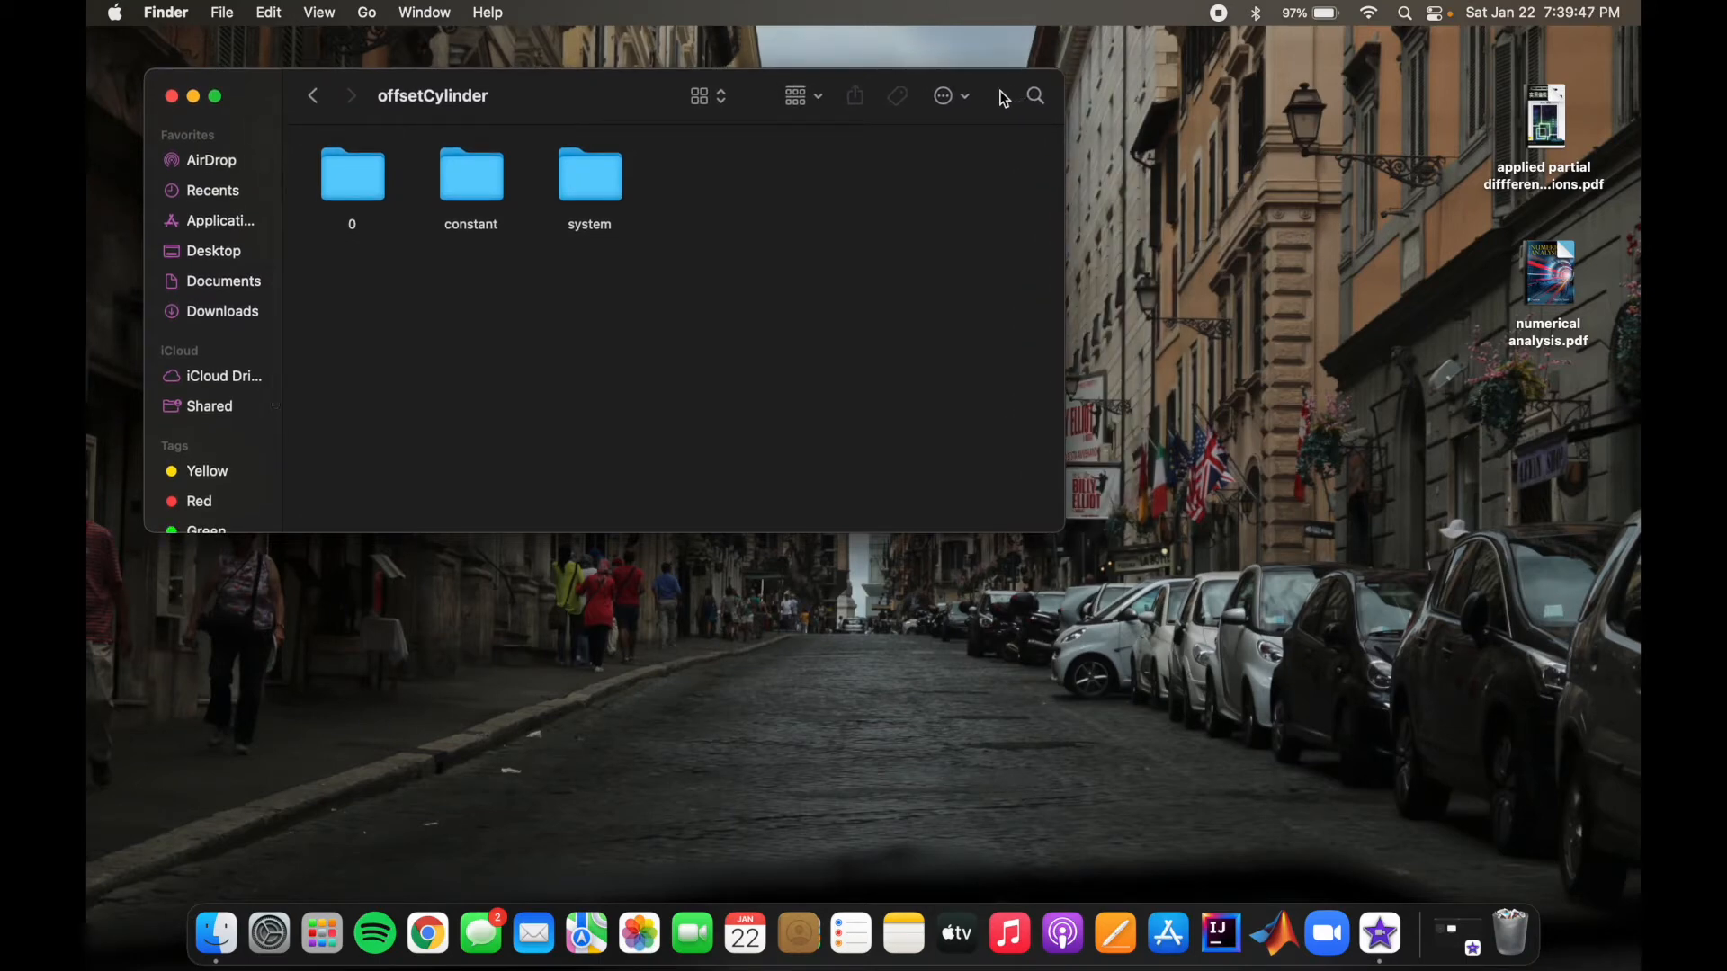
click(1407, 15)
text(docker)
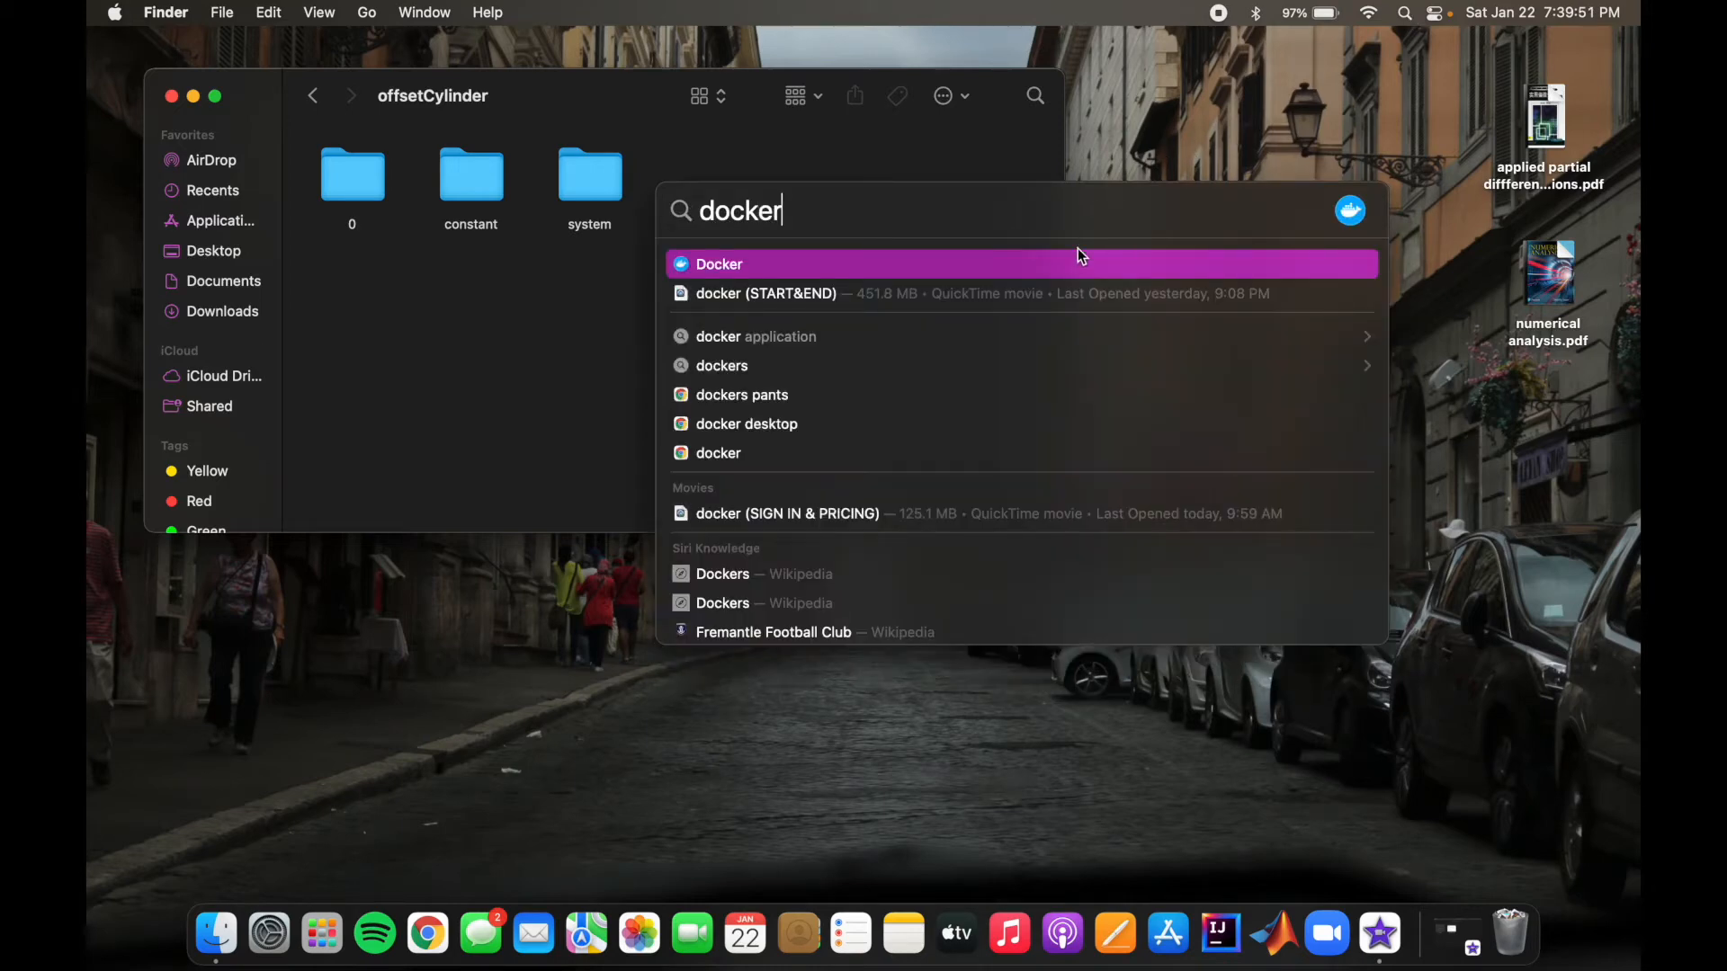
click(1076, 264)
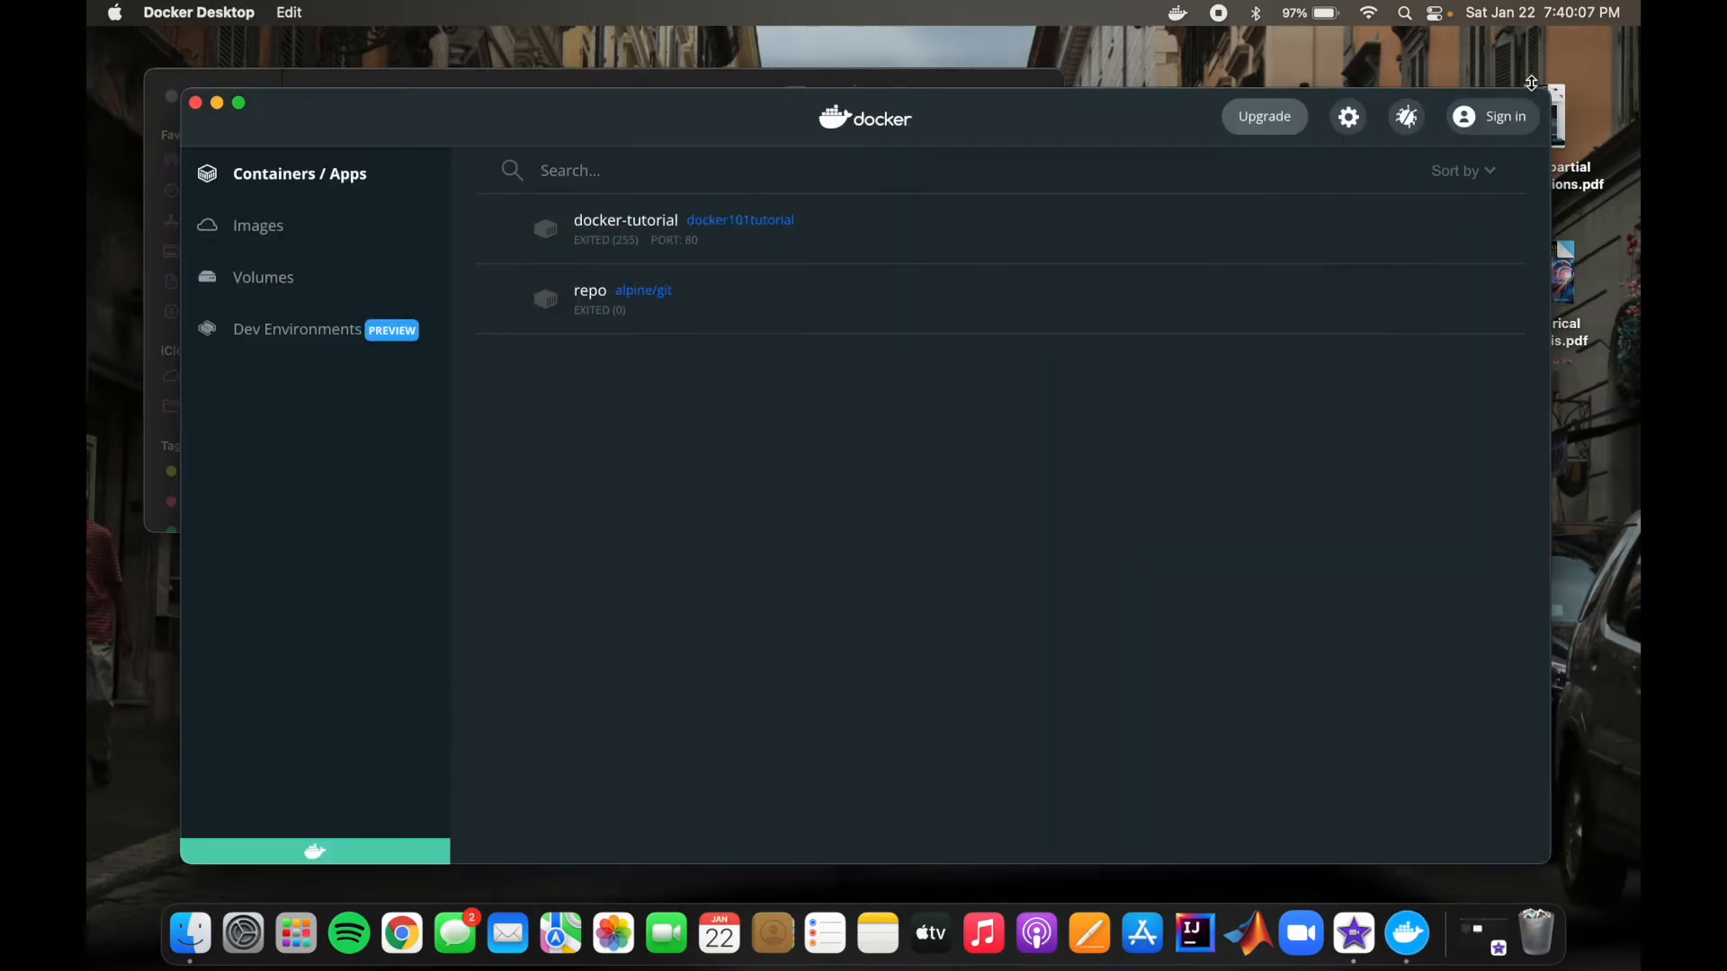
drag(1130, 124, 1124, 237)
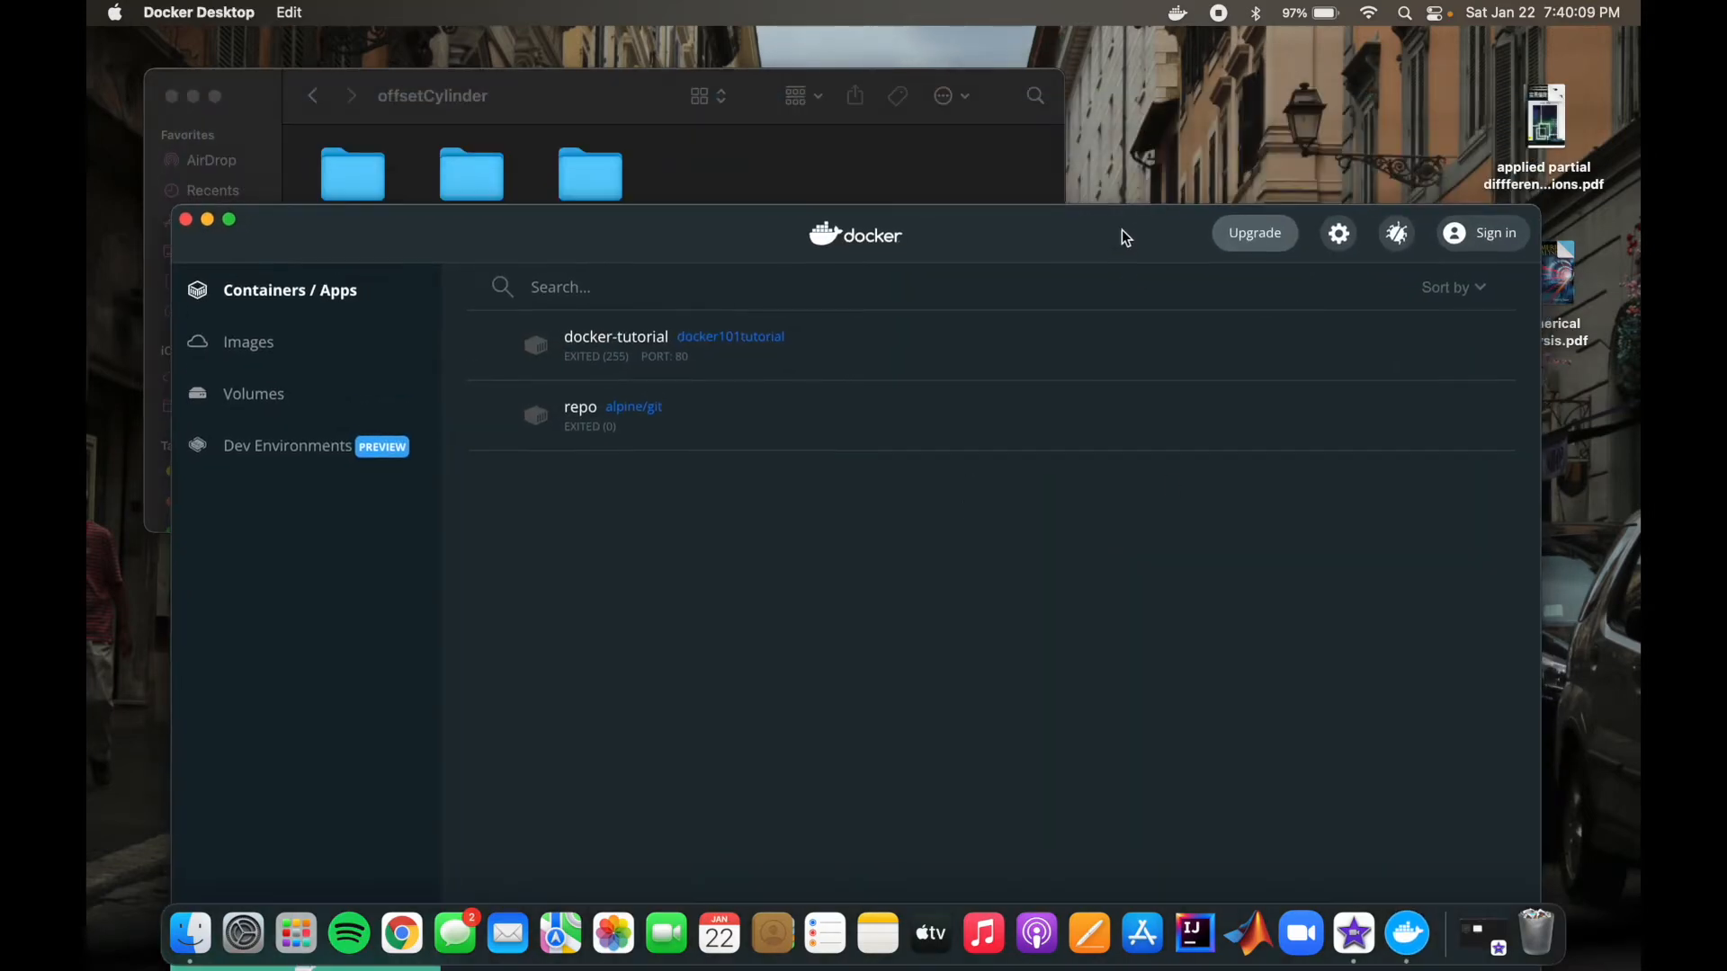
Step: Sign in to Docker Desktop through the browser, close the browser window and minimize Docker
click(1482, 233)
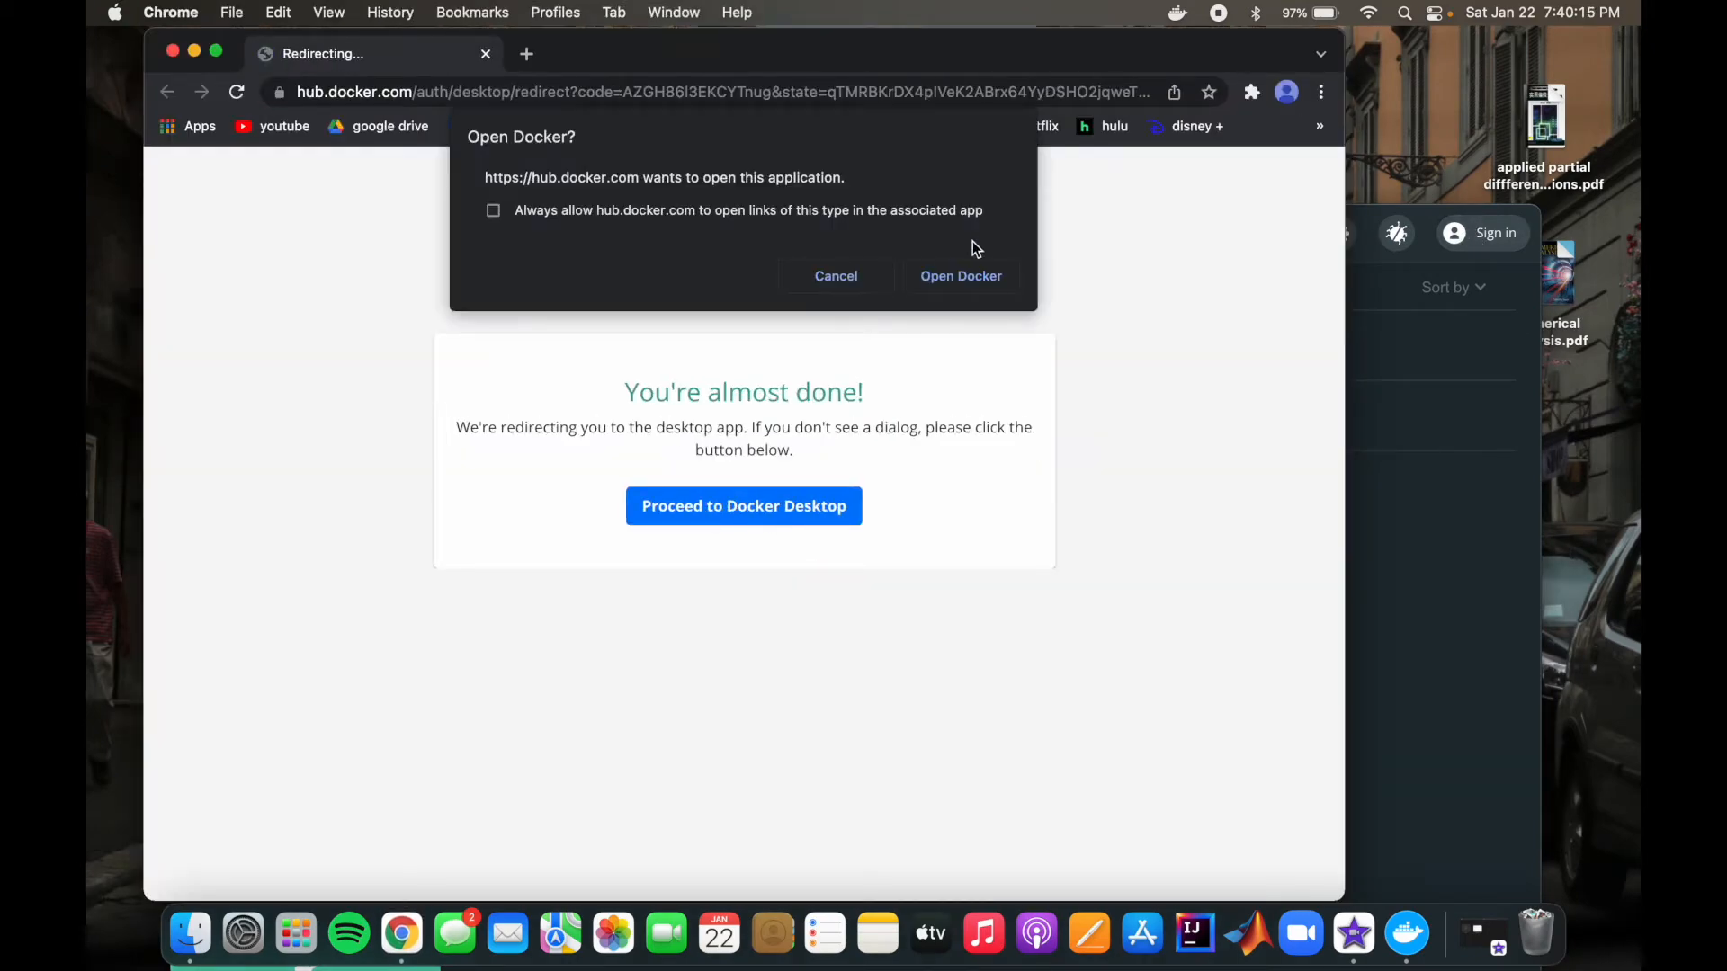
click(964, 266)
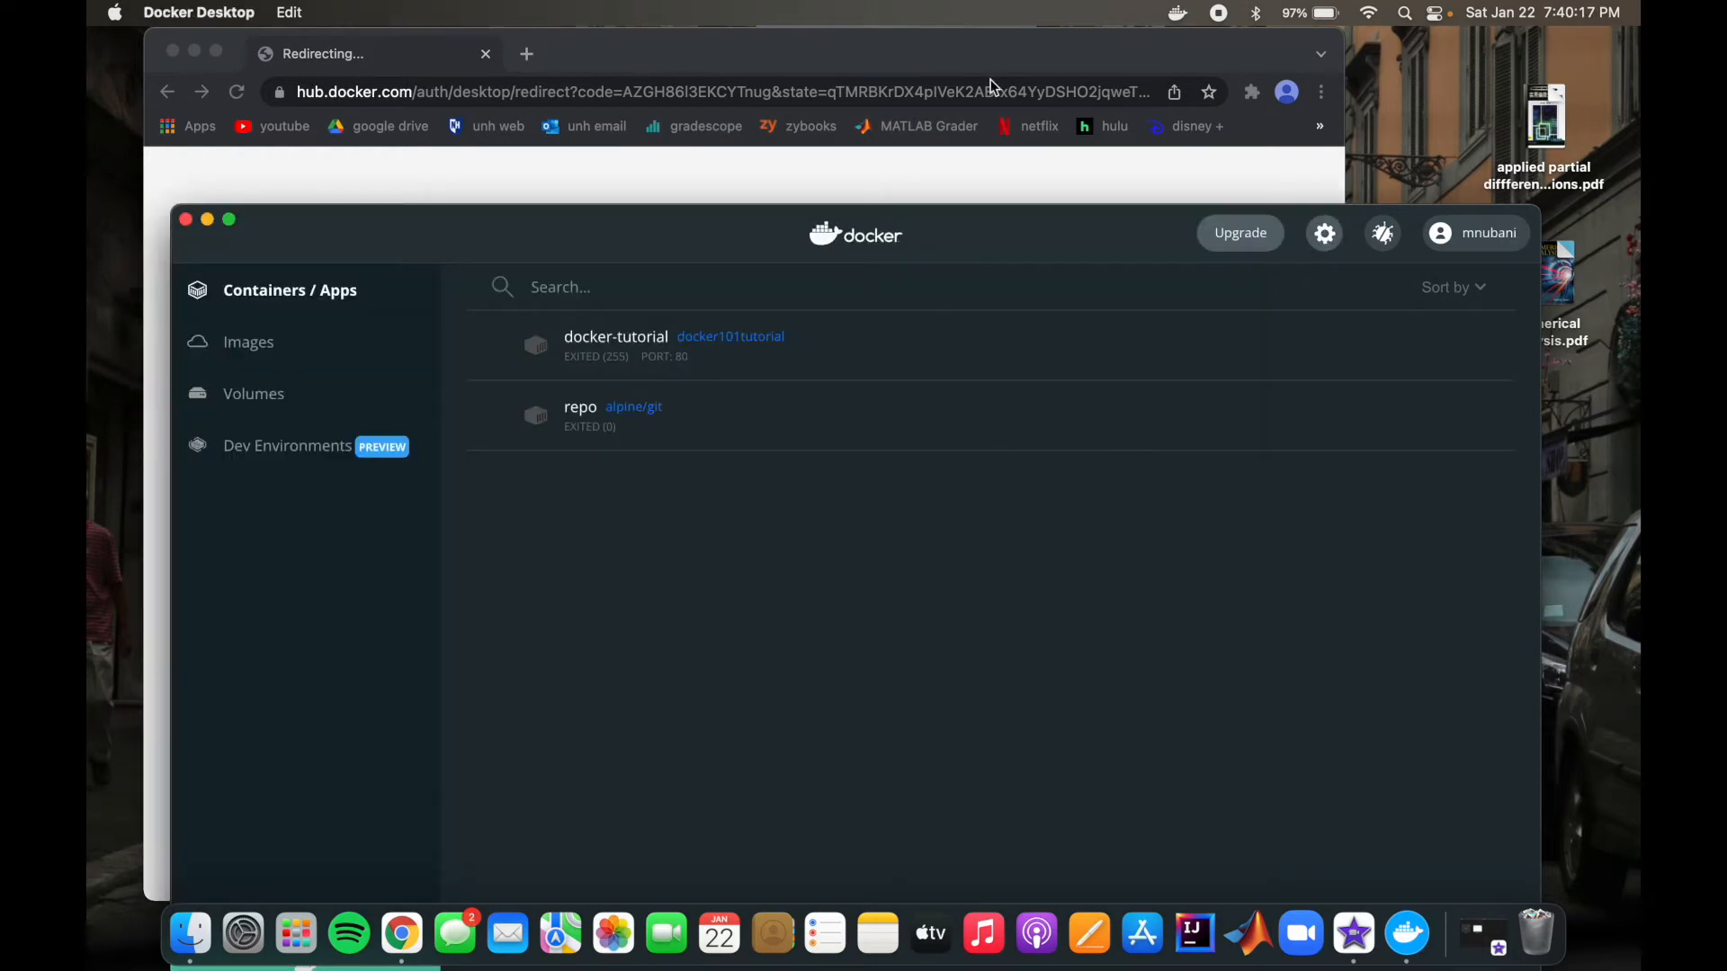
click(170, 56)
drag(886, 229, 923, 101)
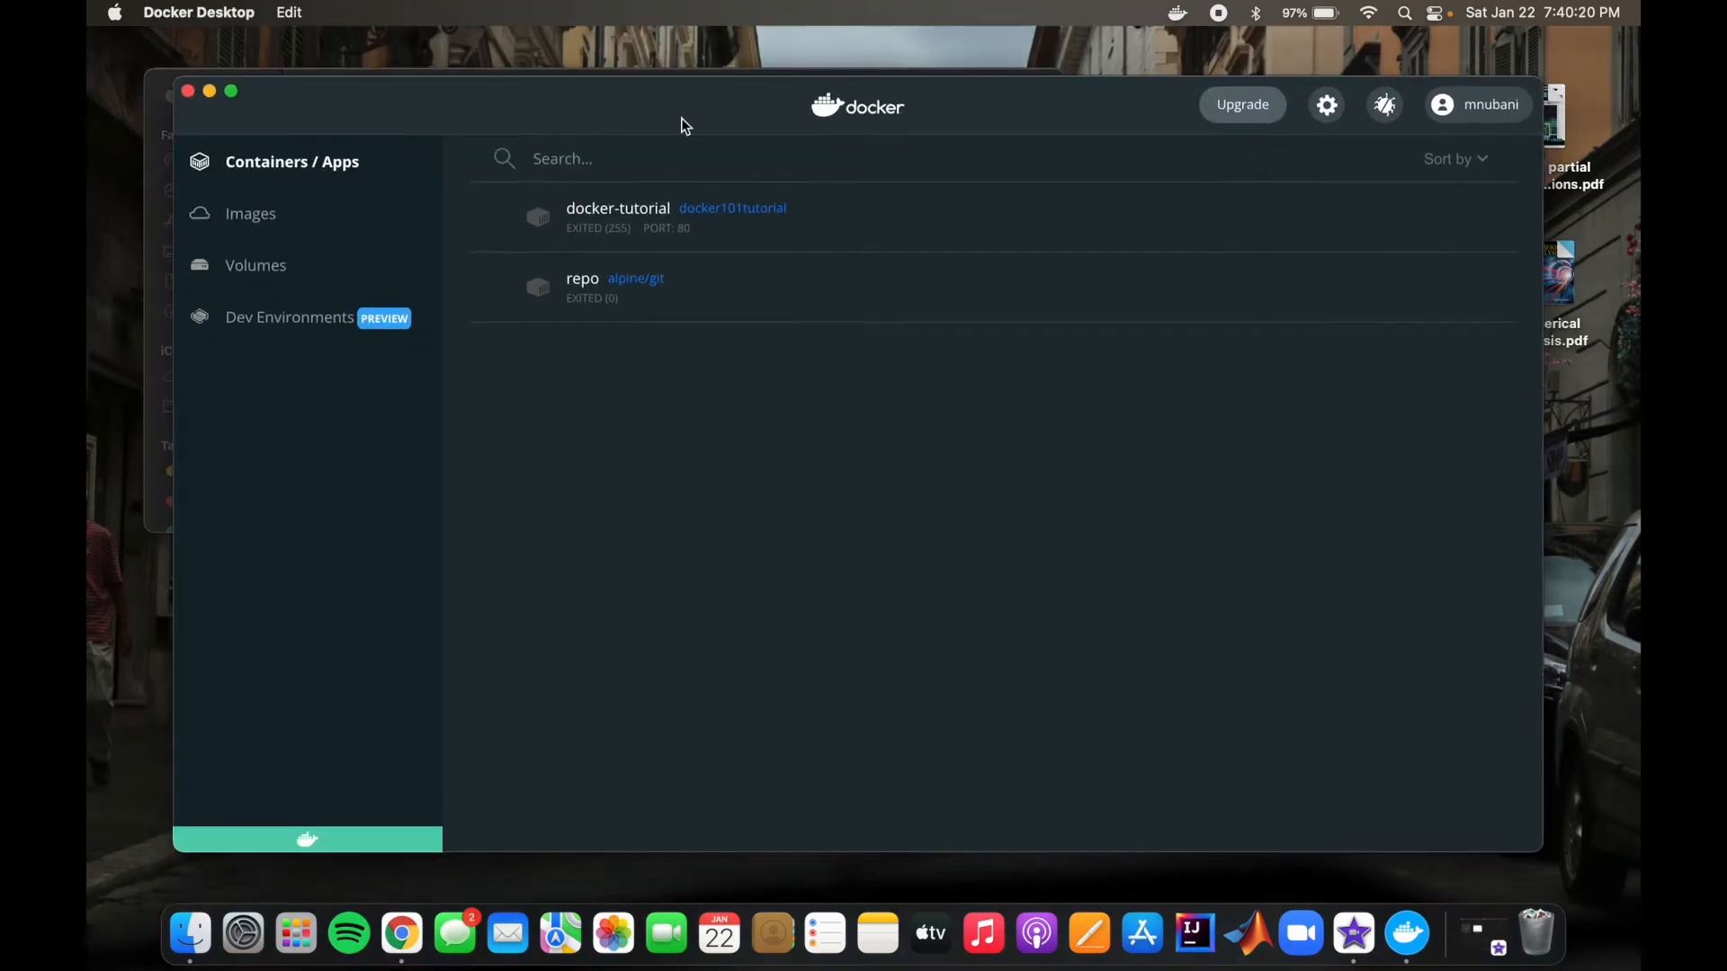
click(209, 92)
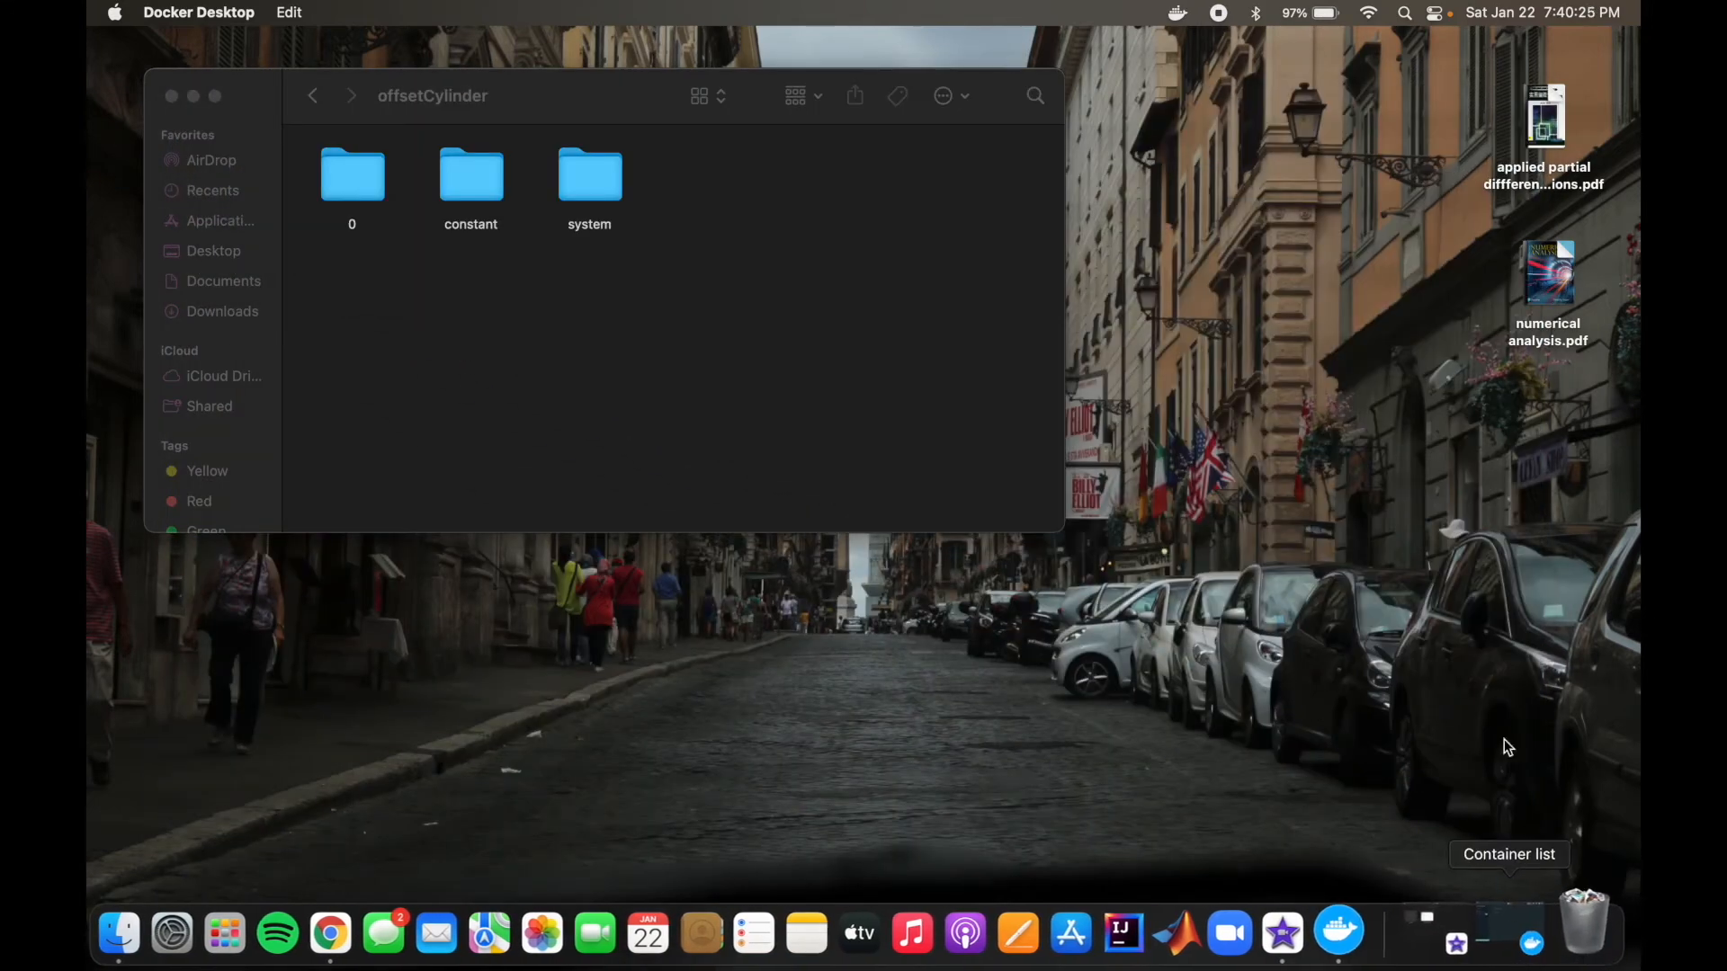
Step: Launch XQuartz and arrange its xterm window beside the offsetCylinder folder window
click(1404, 12)
text(xquzrtz)
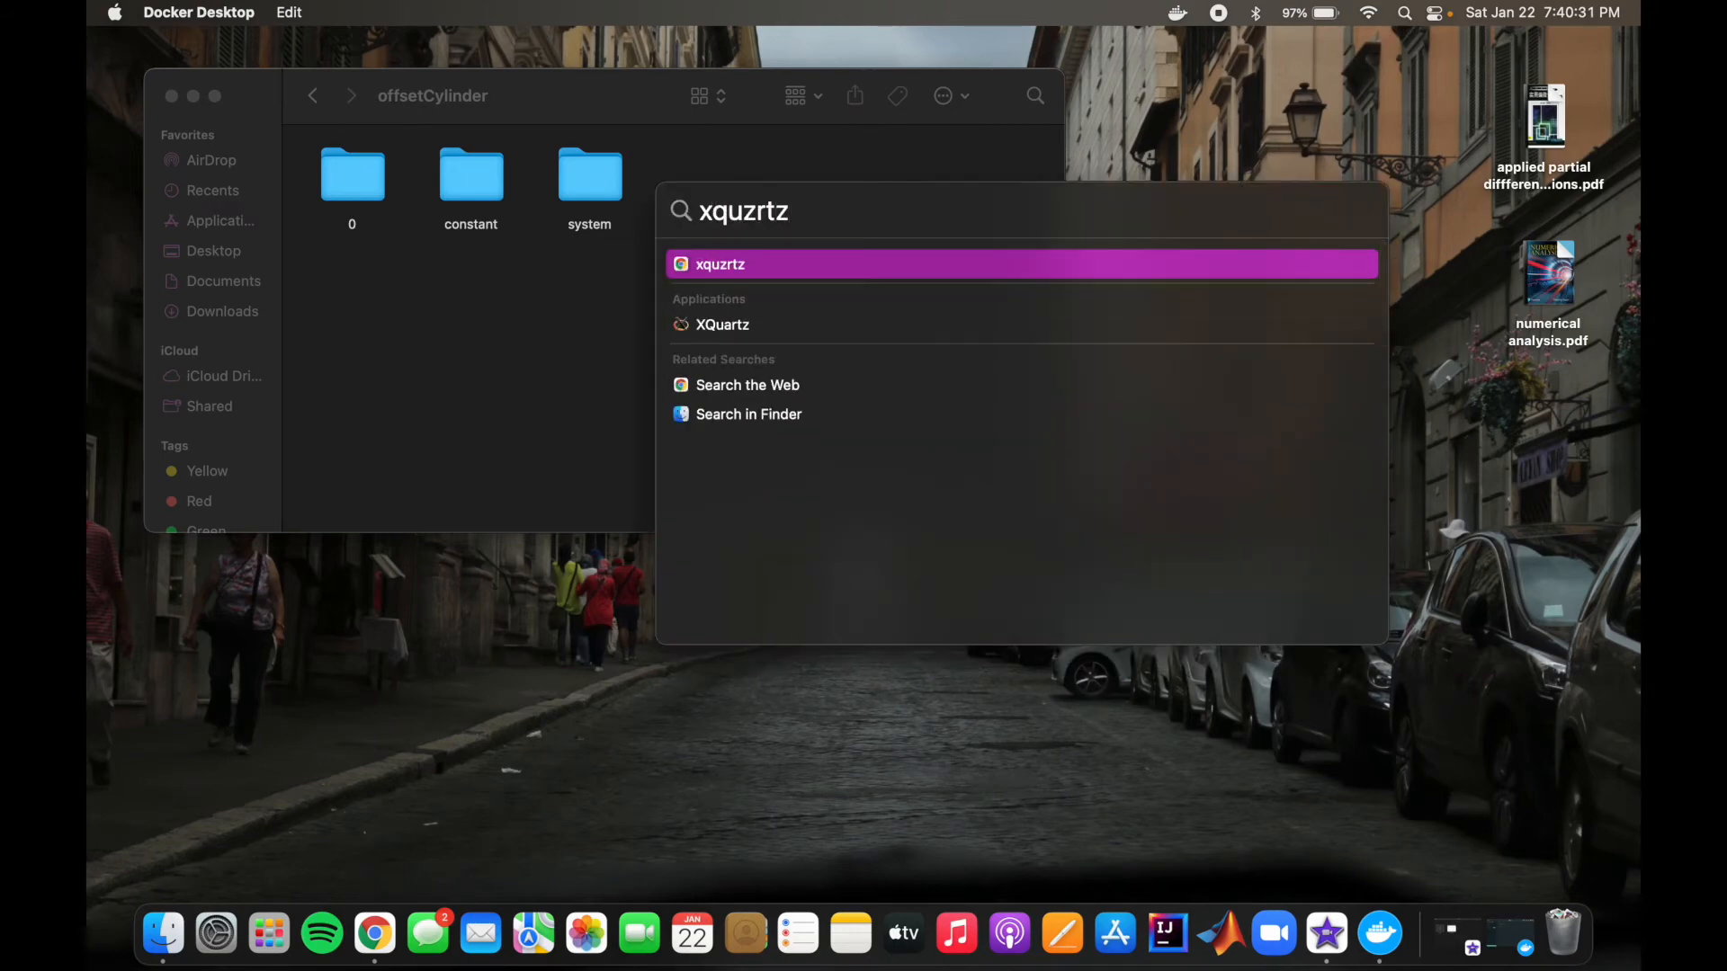
key(Down)
key(Return)
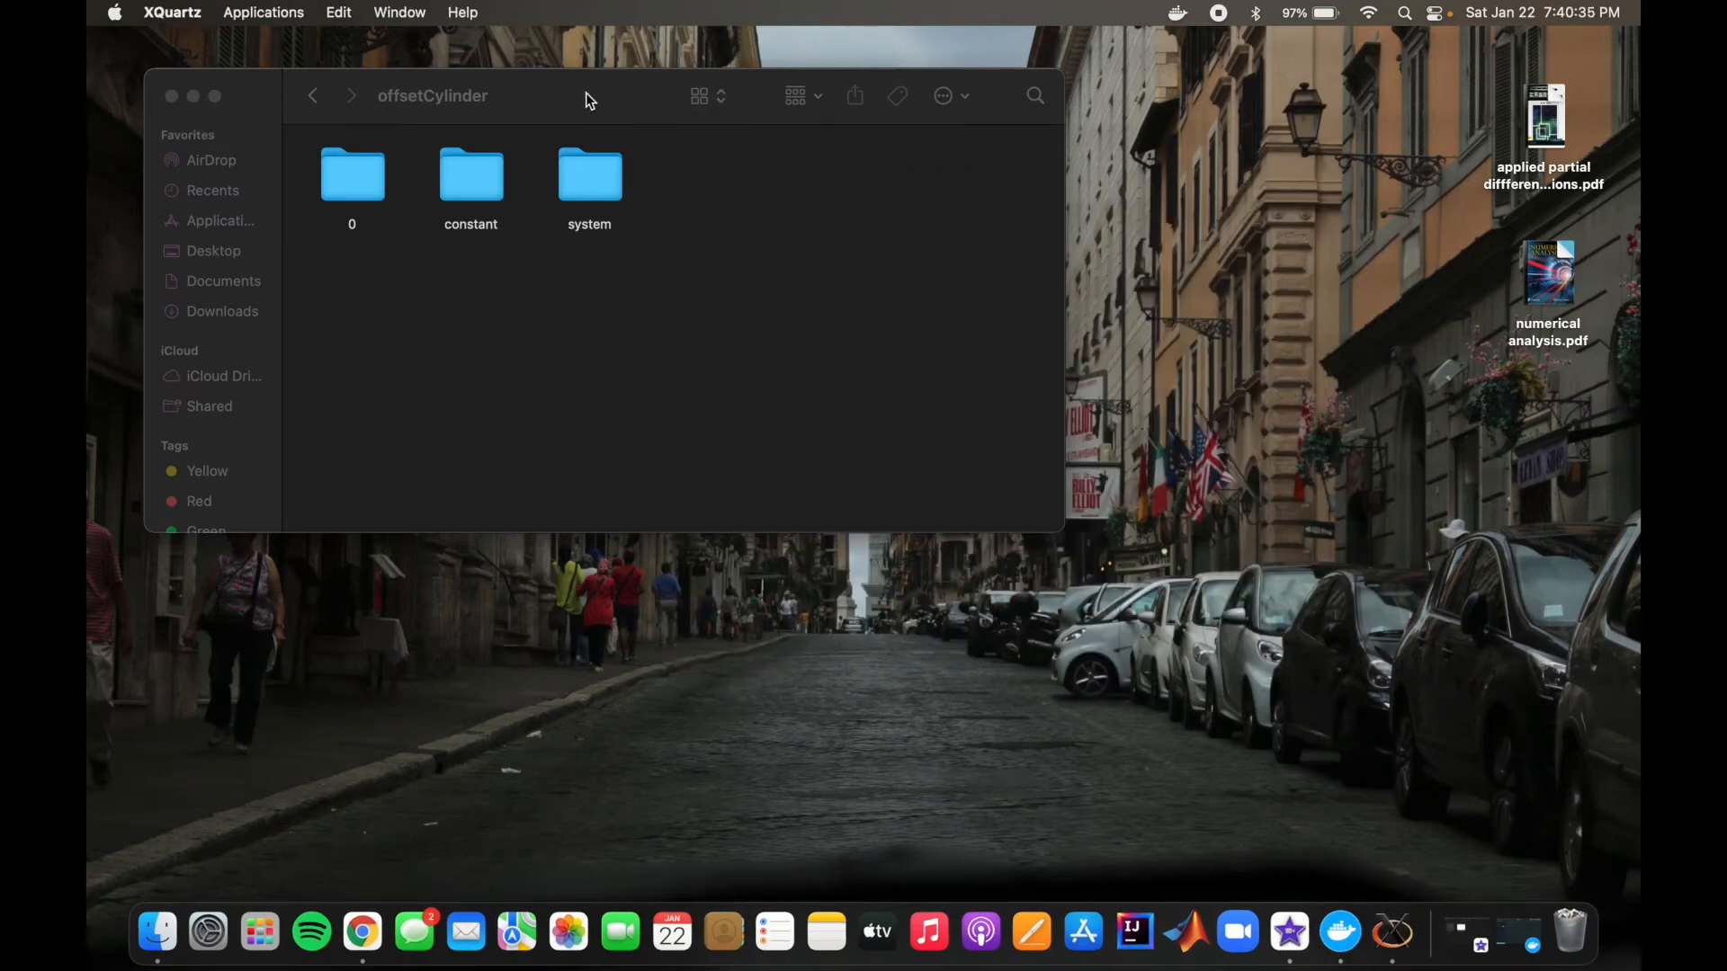
drag(586, 94, 1167, 94)
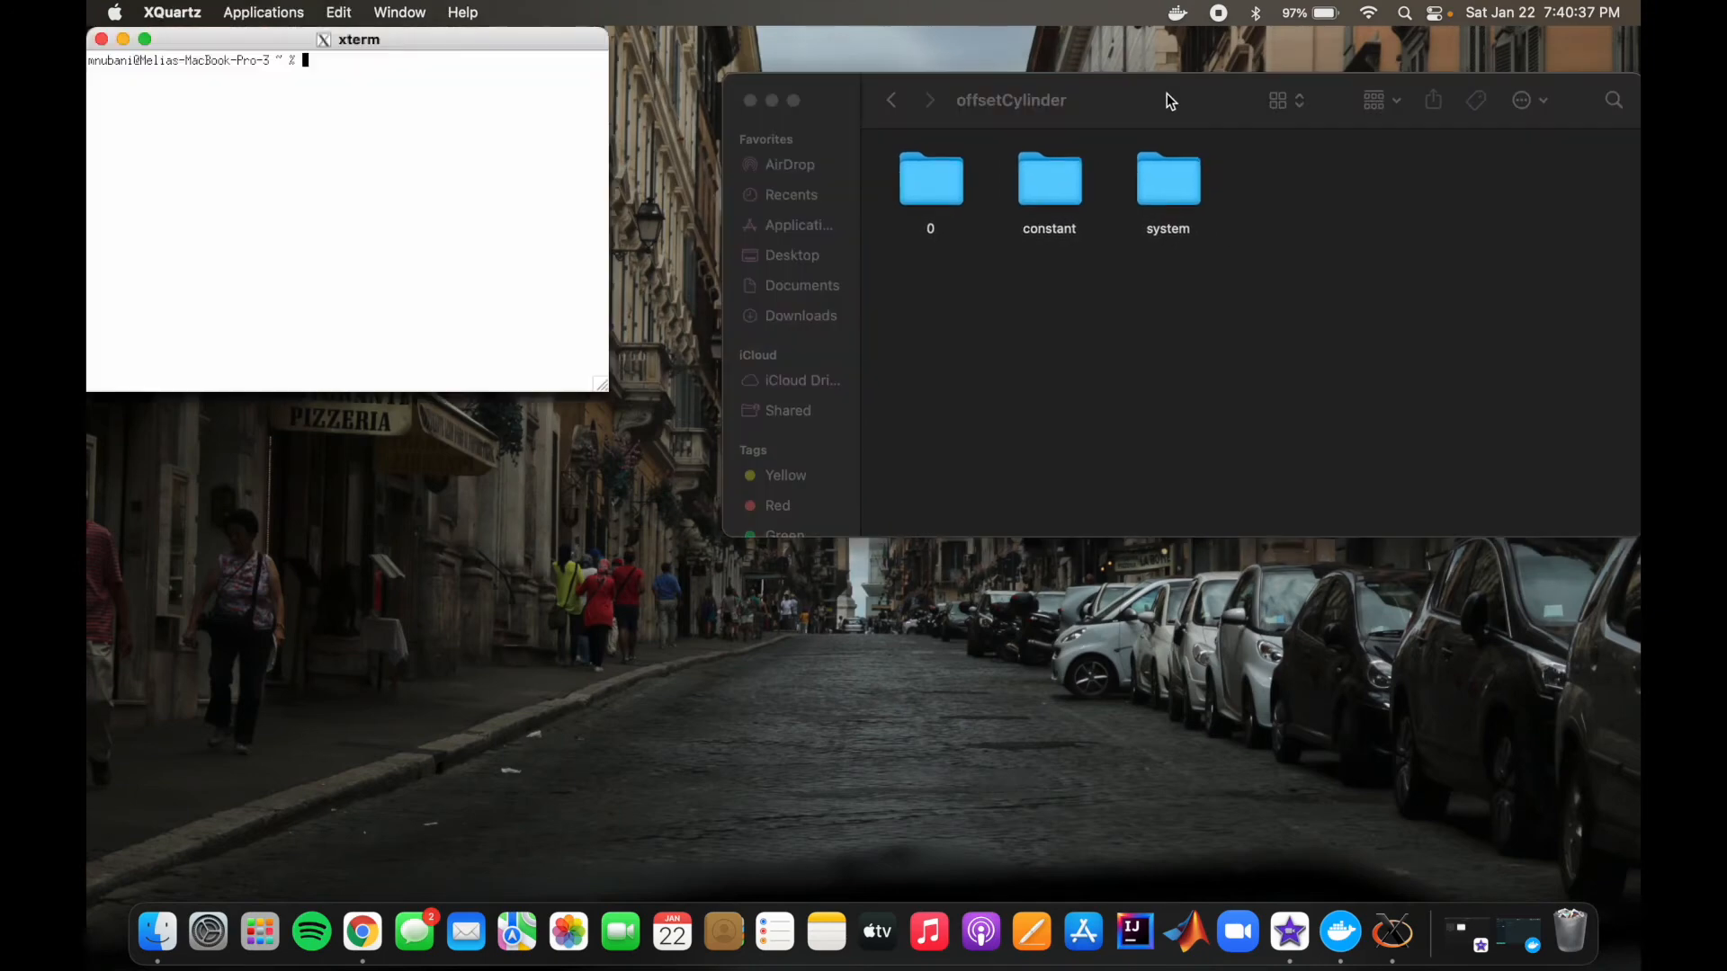
drag(412, 36, 440, 94)
Step: Change the xterm working directory to $HOME/openfoam
text(cd $)
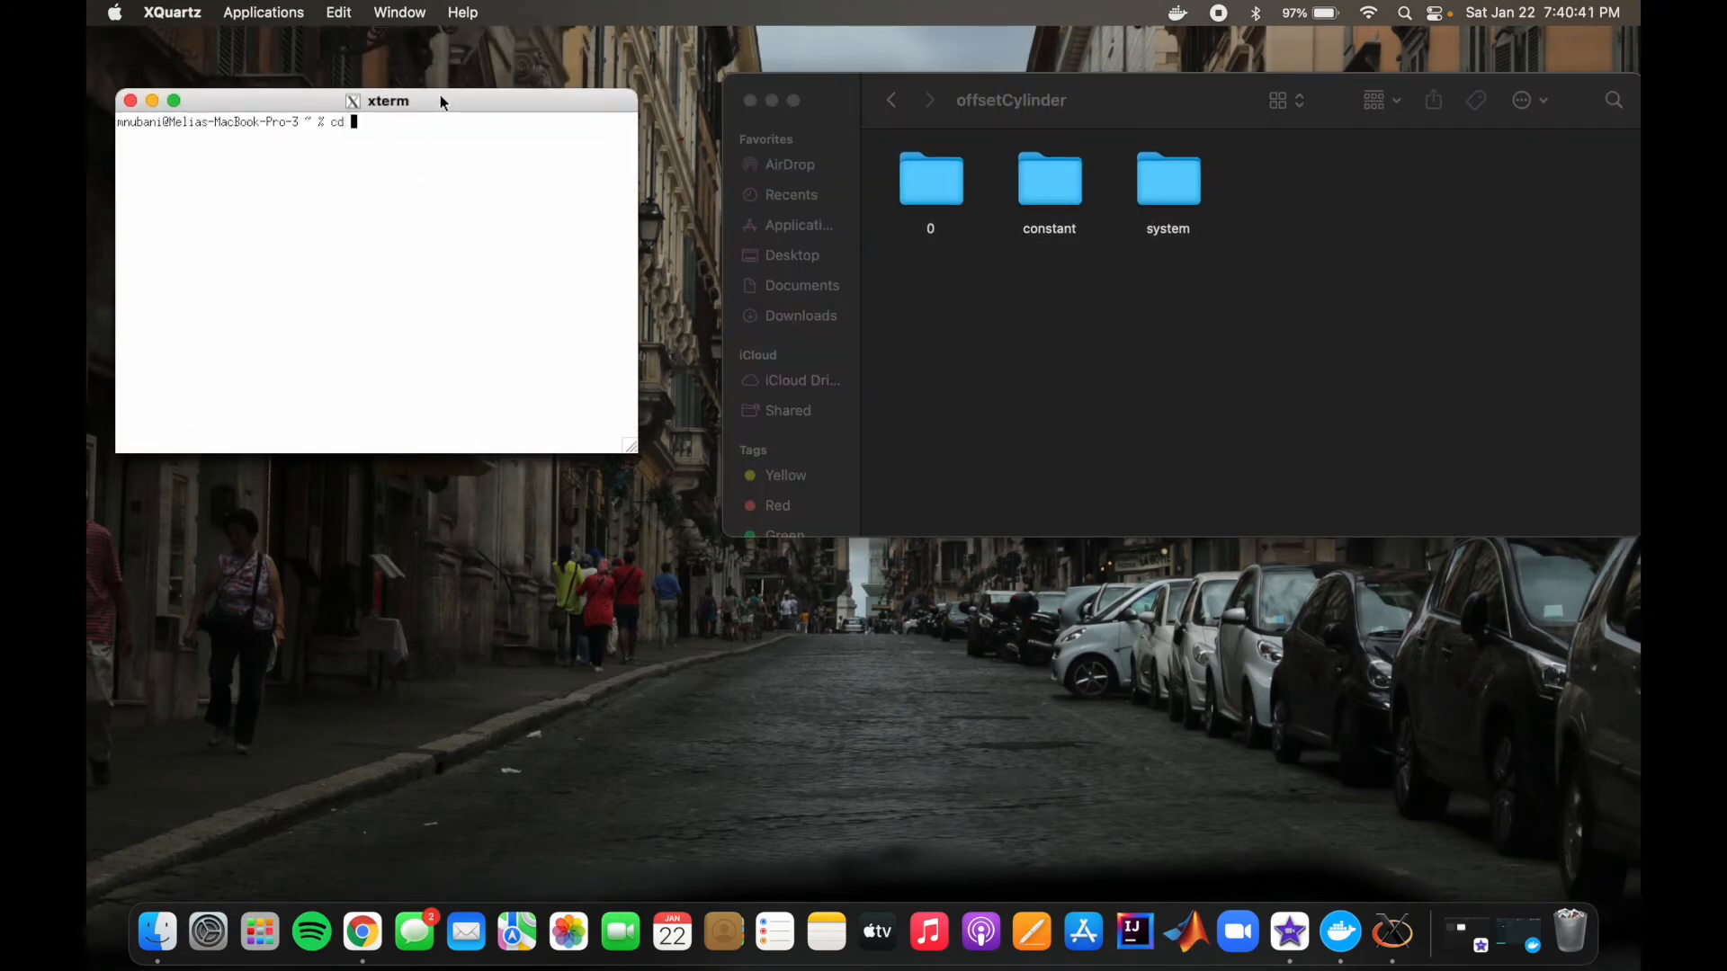
text(HOME/openfoam)
key(Return)
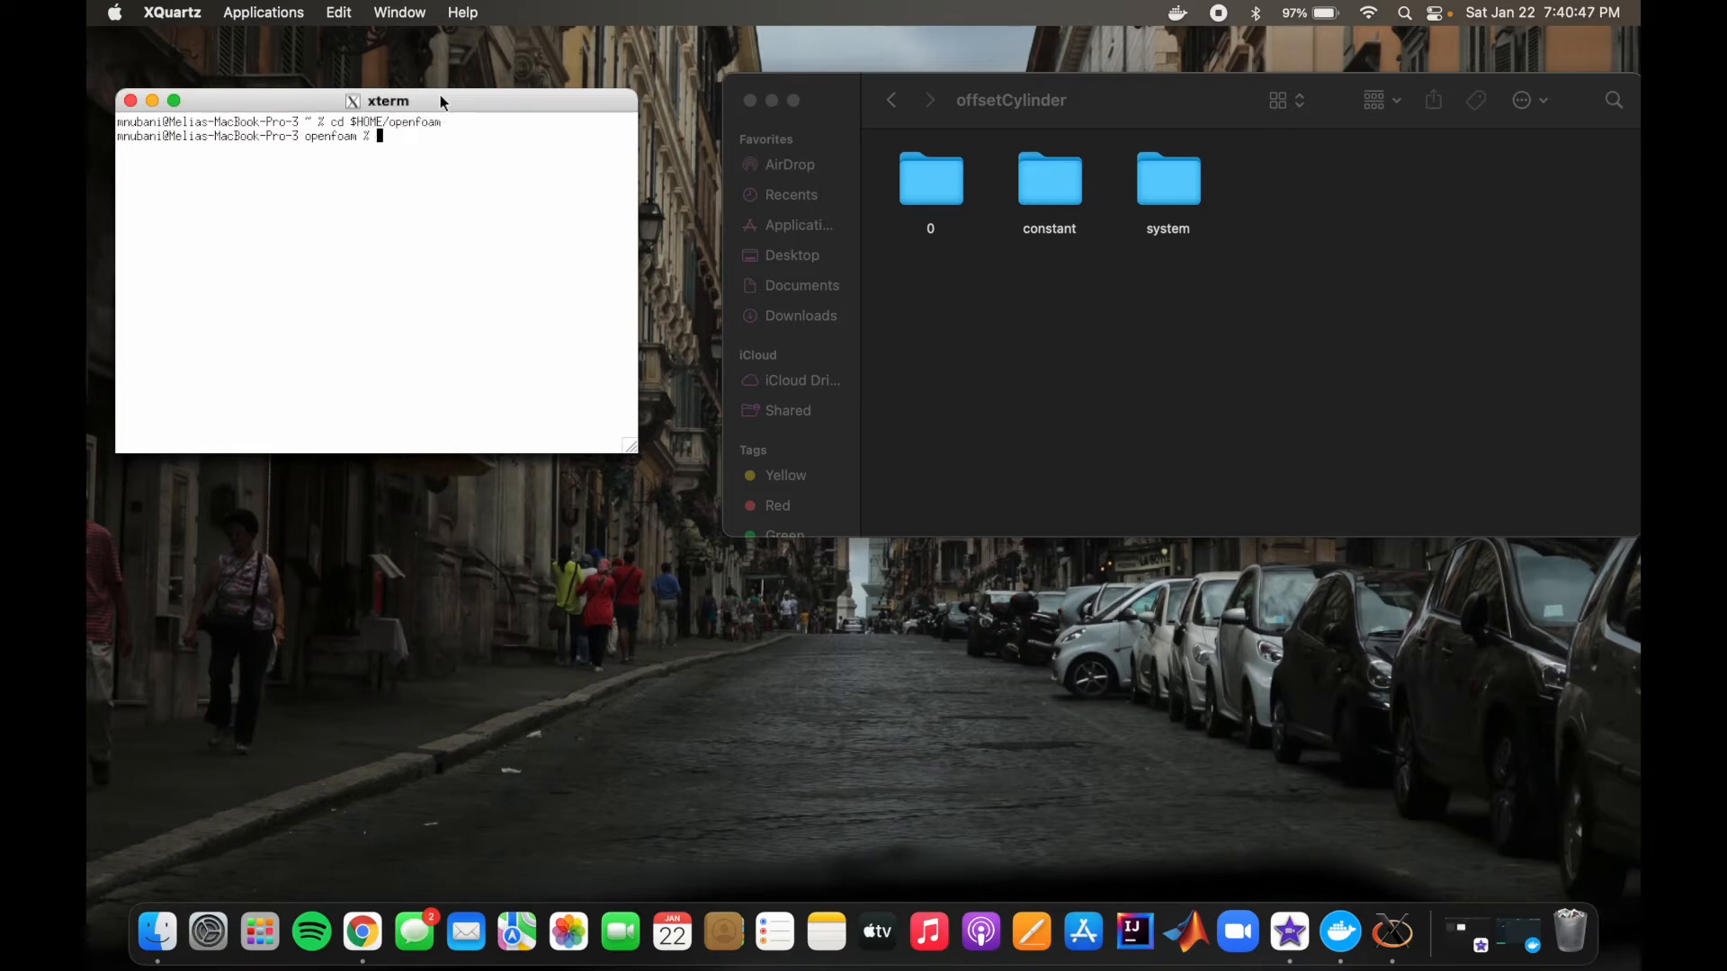
Step: Start the OpenFOAM 9 Docker environment with the command openfoam9-macos -p
text(openfoam9-macos -)
text(penfoam9-macos -p)
key(Return)
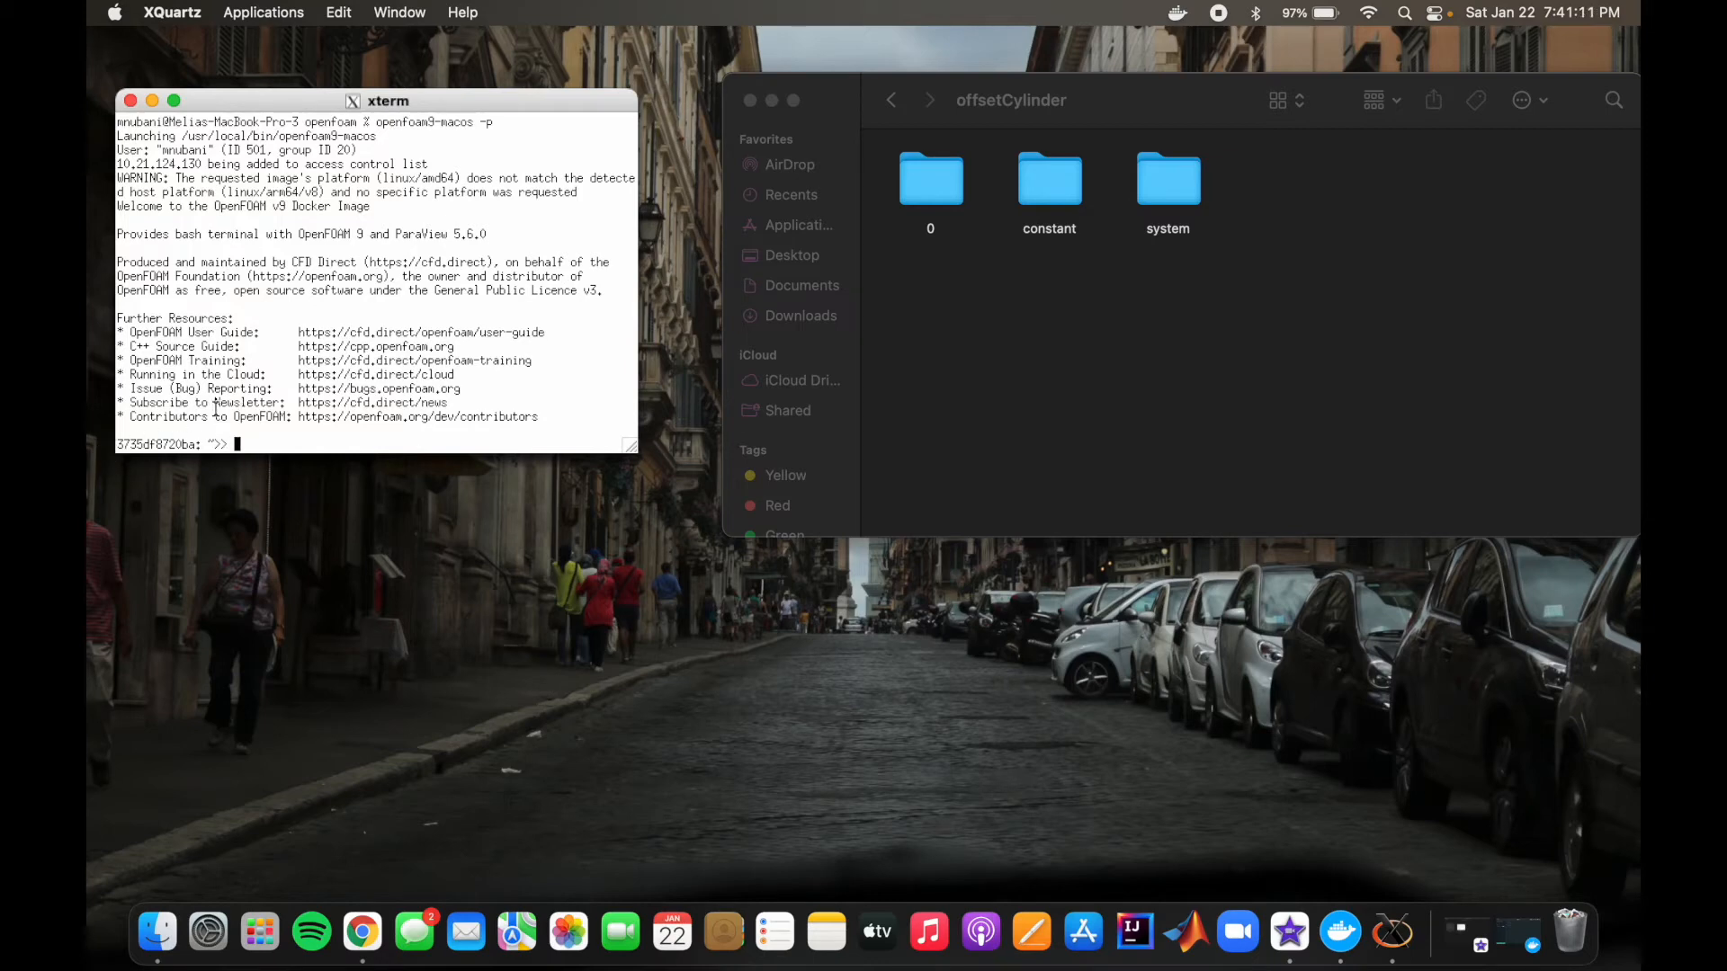
Step: Change to the OpenFOAM run directory with cd $FOAM_RUN and shift the xterm window slightly
text(cd $FOAM_RUN)
key(Return)
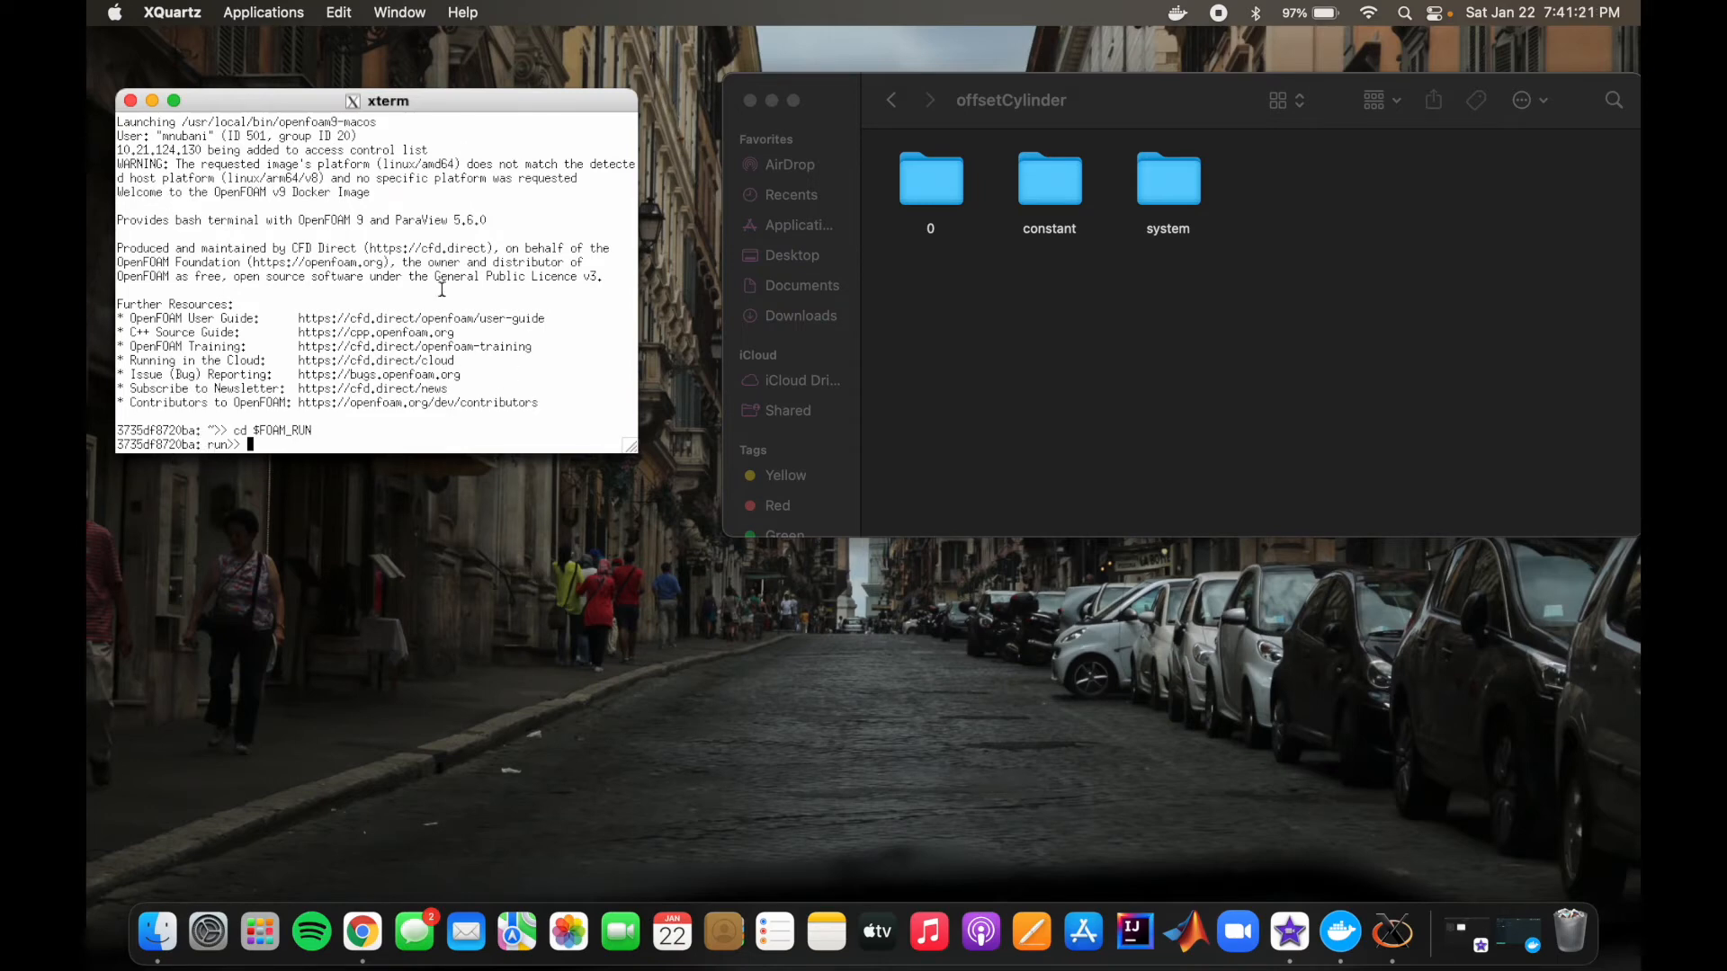
drag(461, 93, 491, 63)
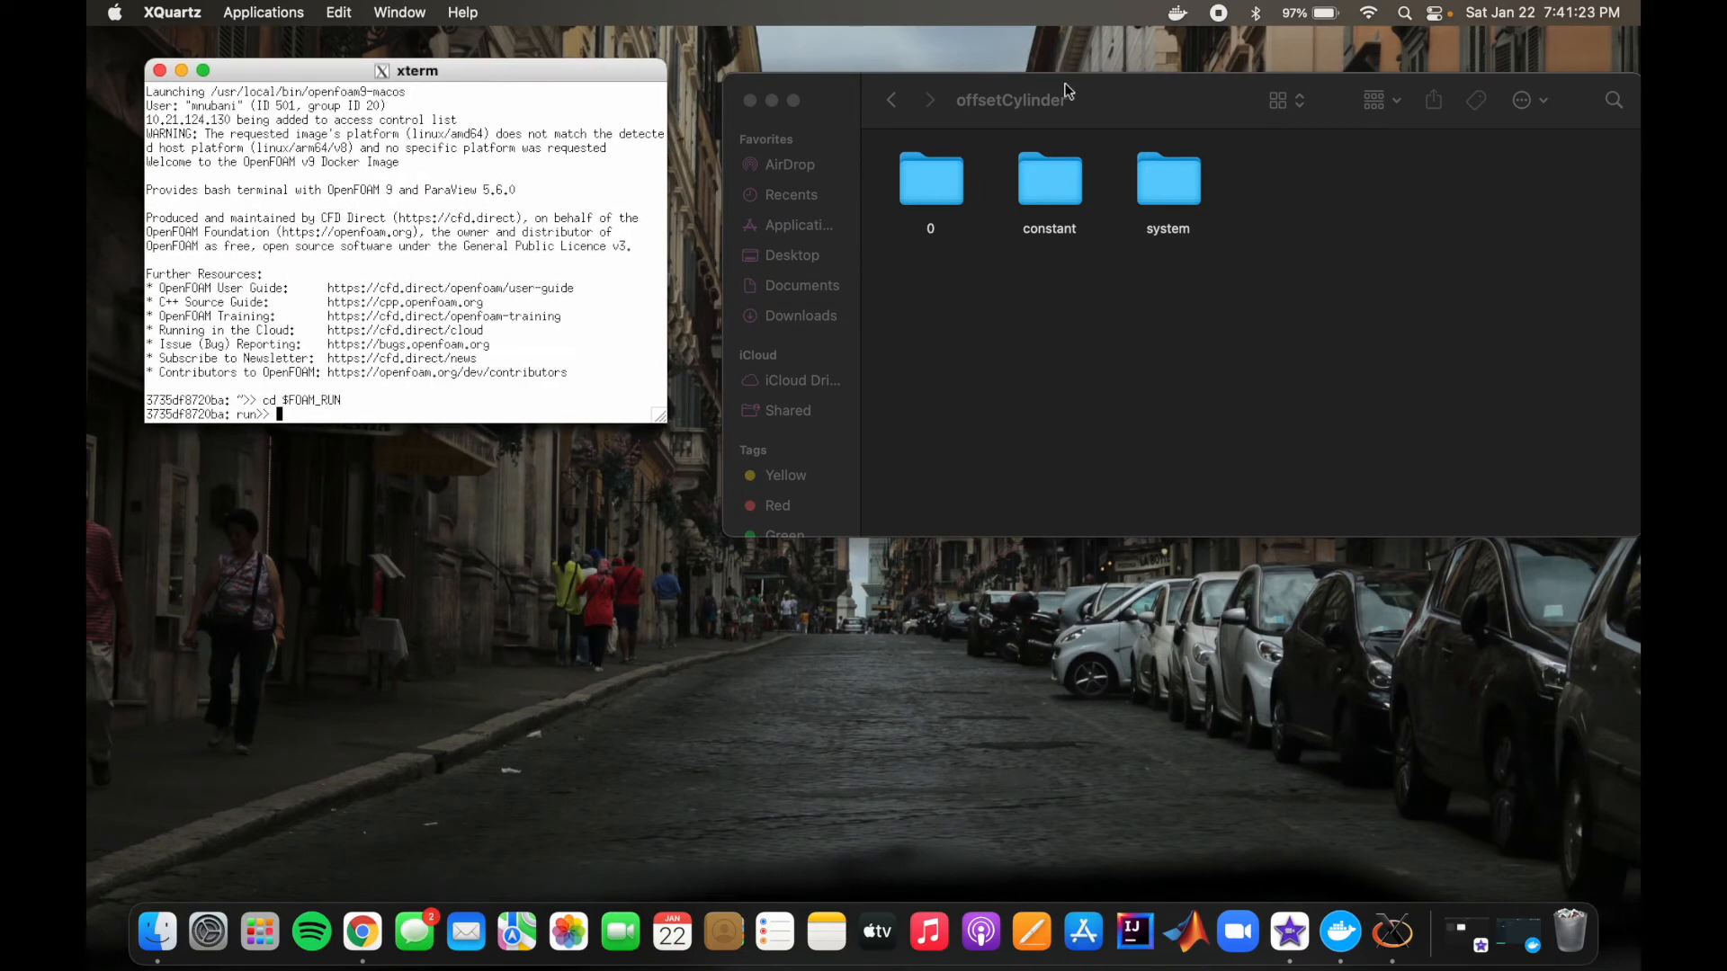
Step: Show the run folder's contents in Finder, and change the terminal directory to offsetCylinder
click(1006, 104)
click(896, 103)
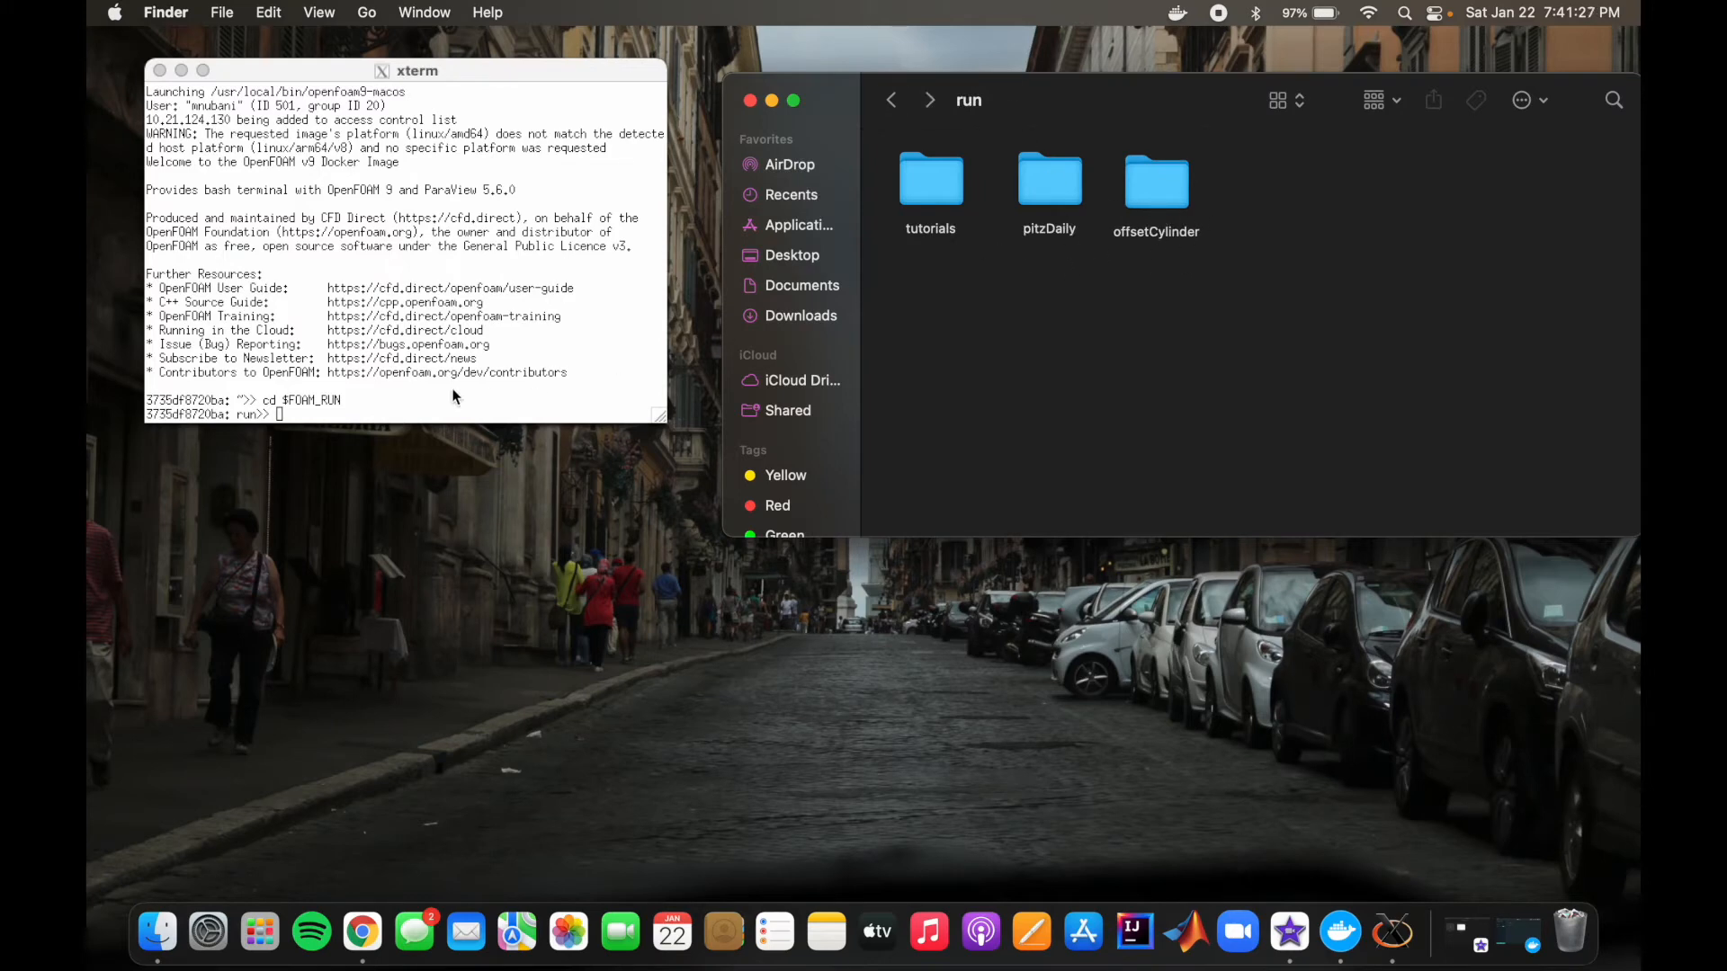
click(381, 414)
text(cd )
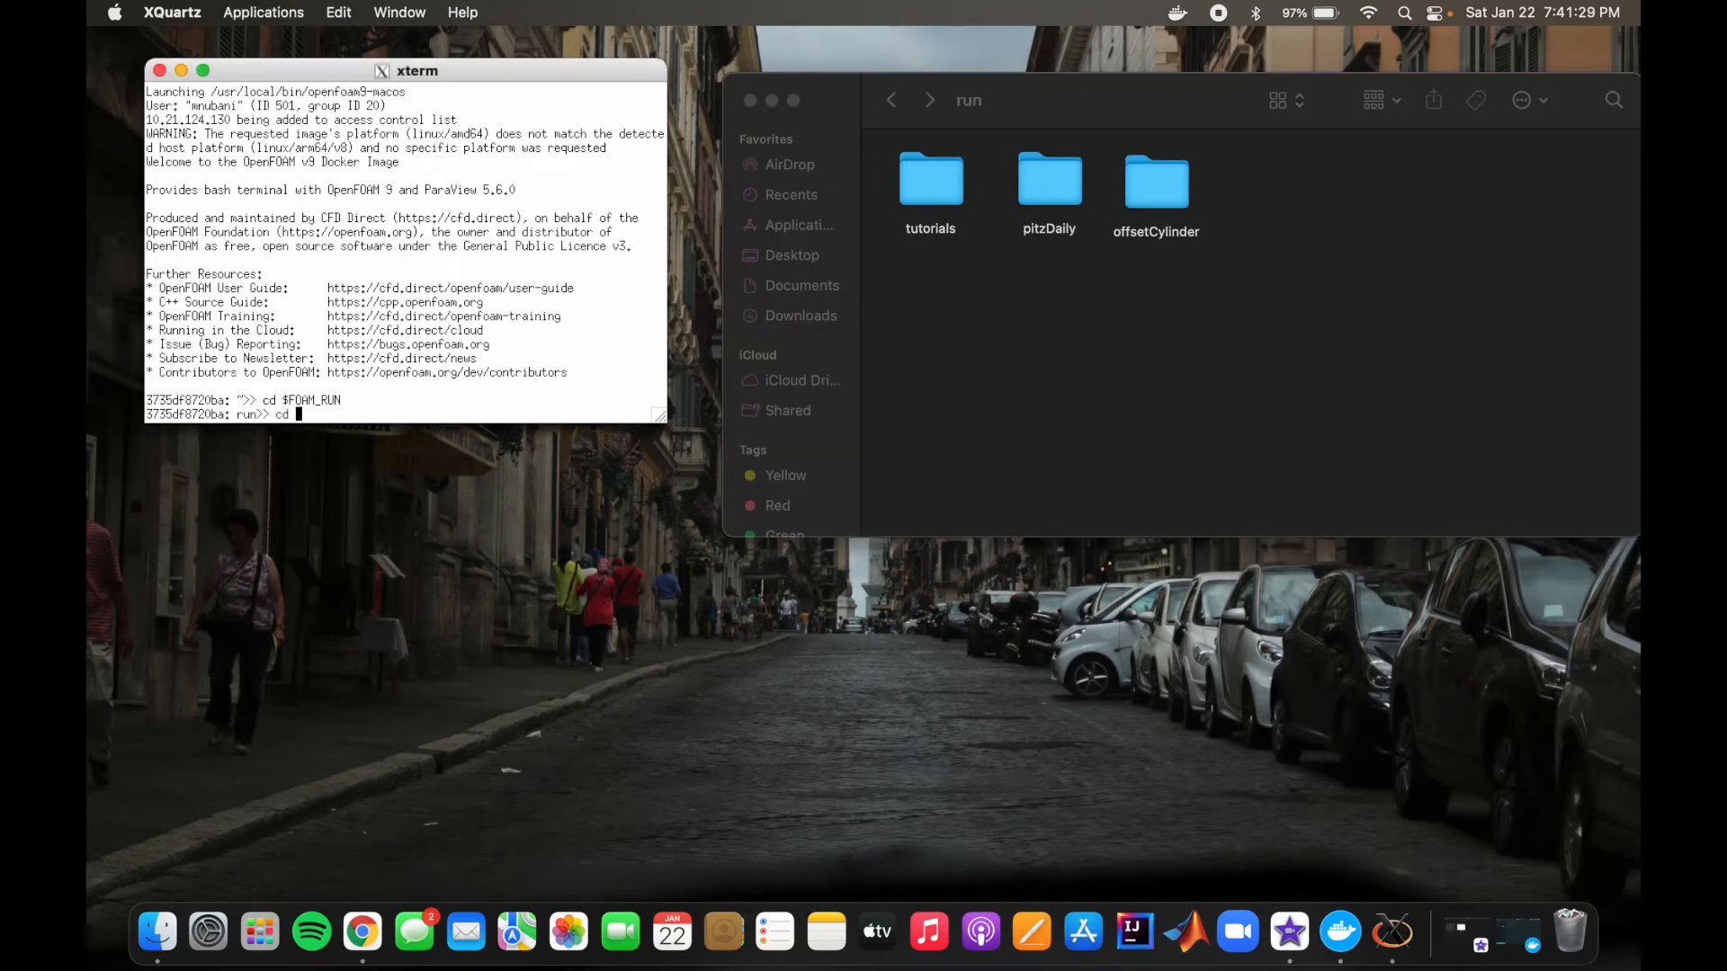
text(offsetCylinder)
key(Return)
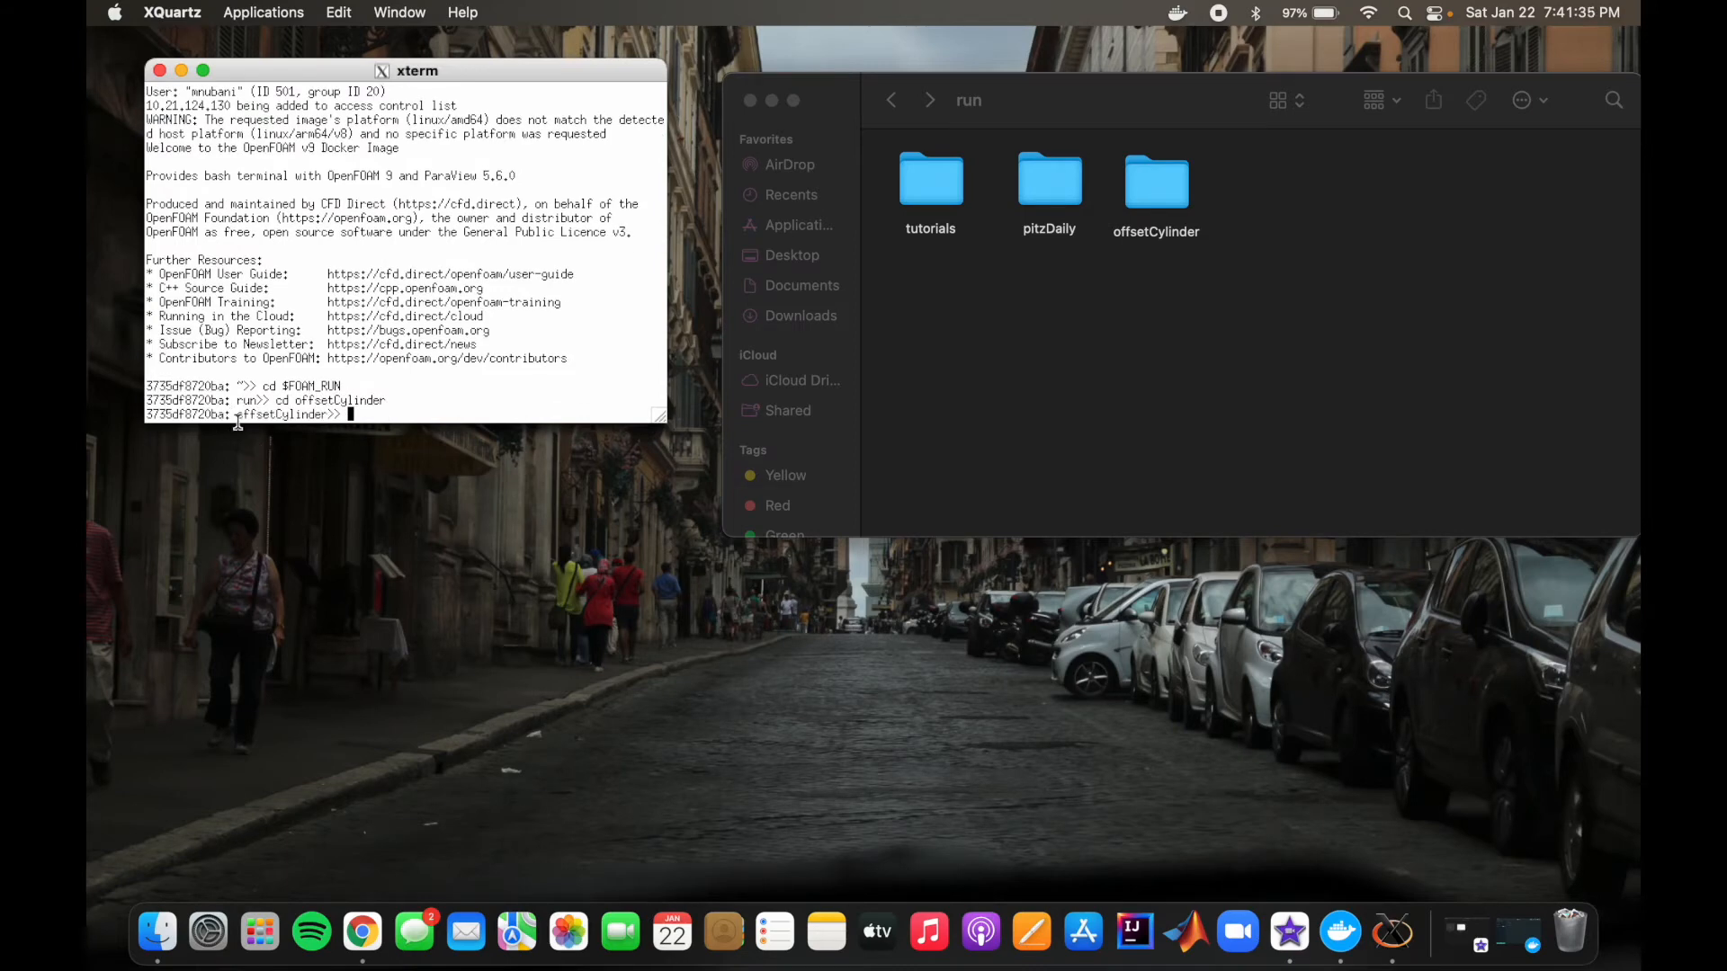
Step: Open the offsetCylinder case's system folder in Finder and generate the mesh by running blockMesh in the terminal
double_click(1176, 171)
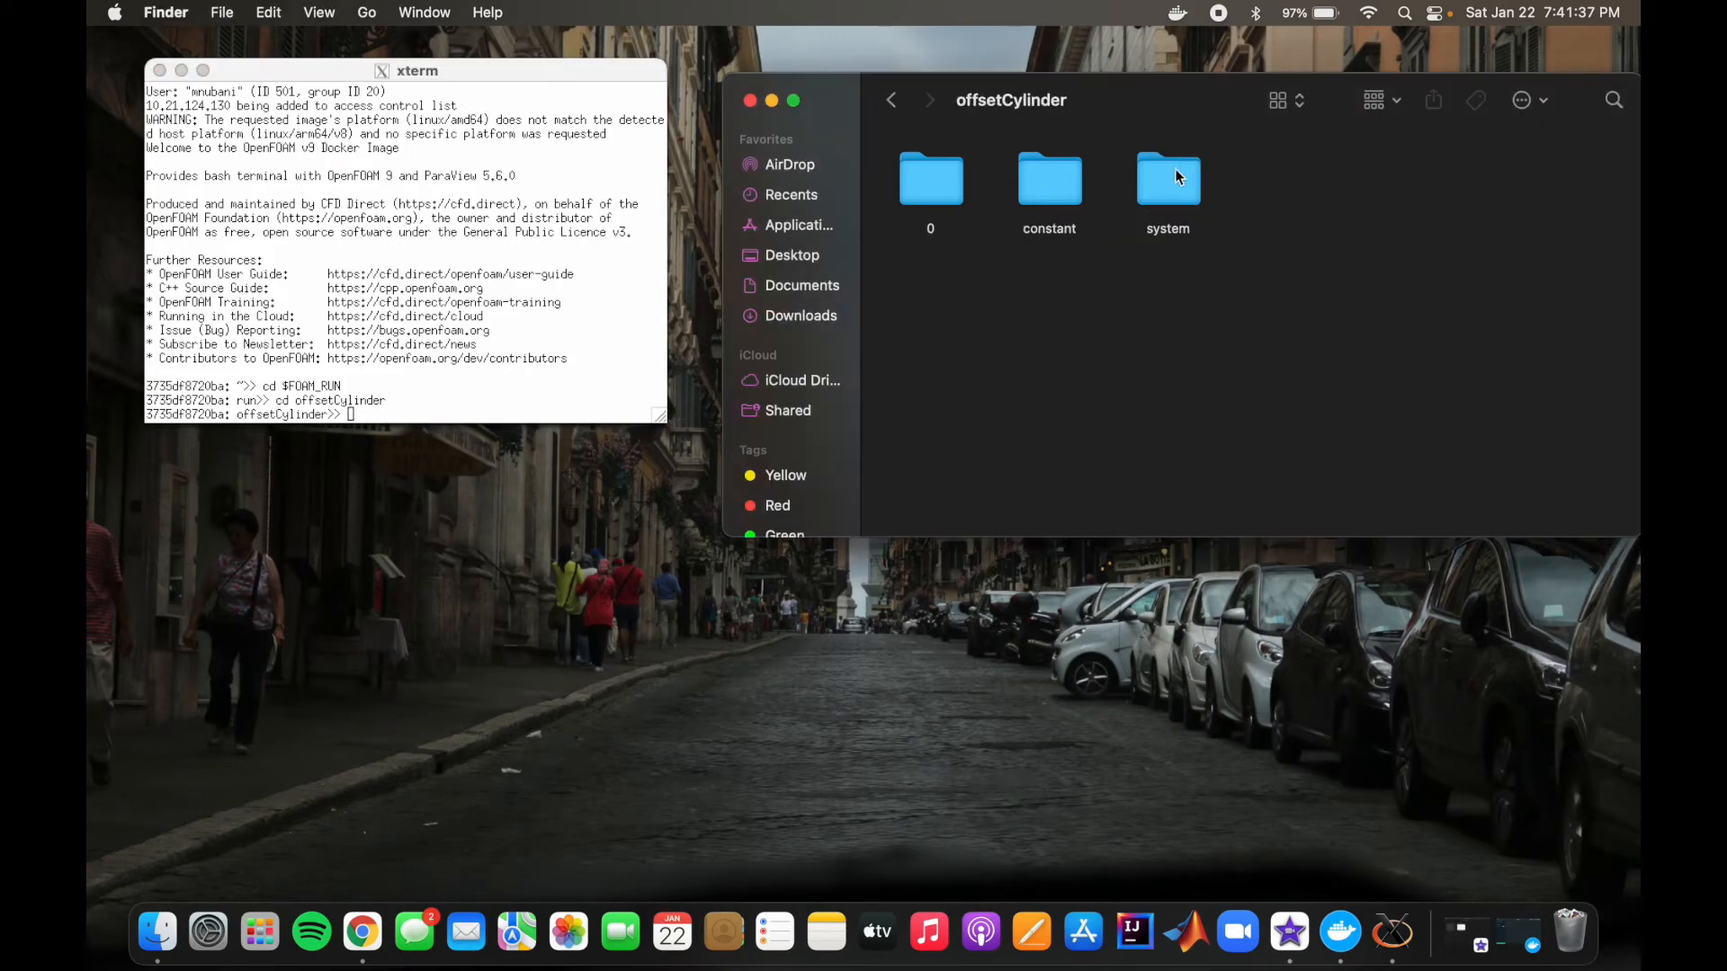
key(c)
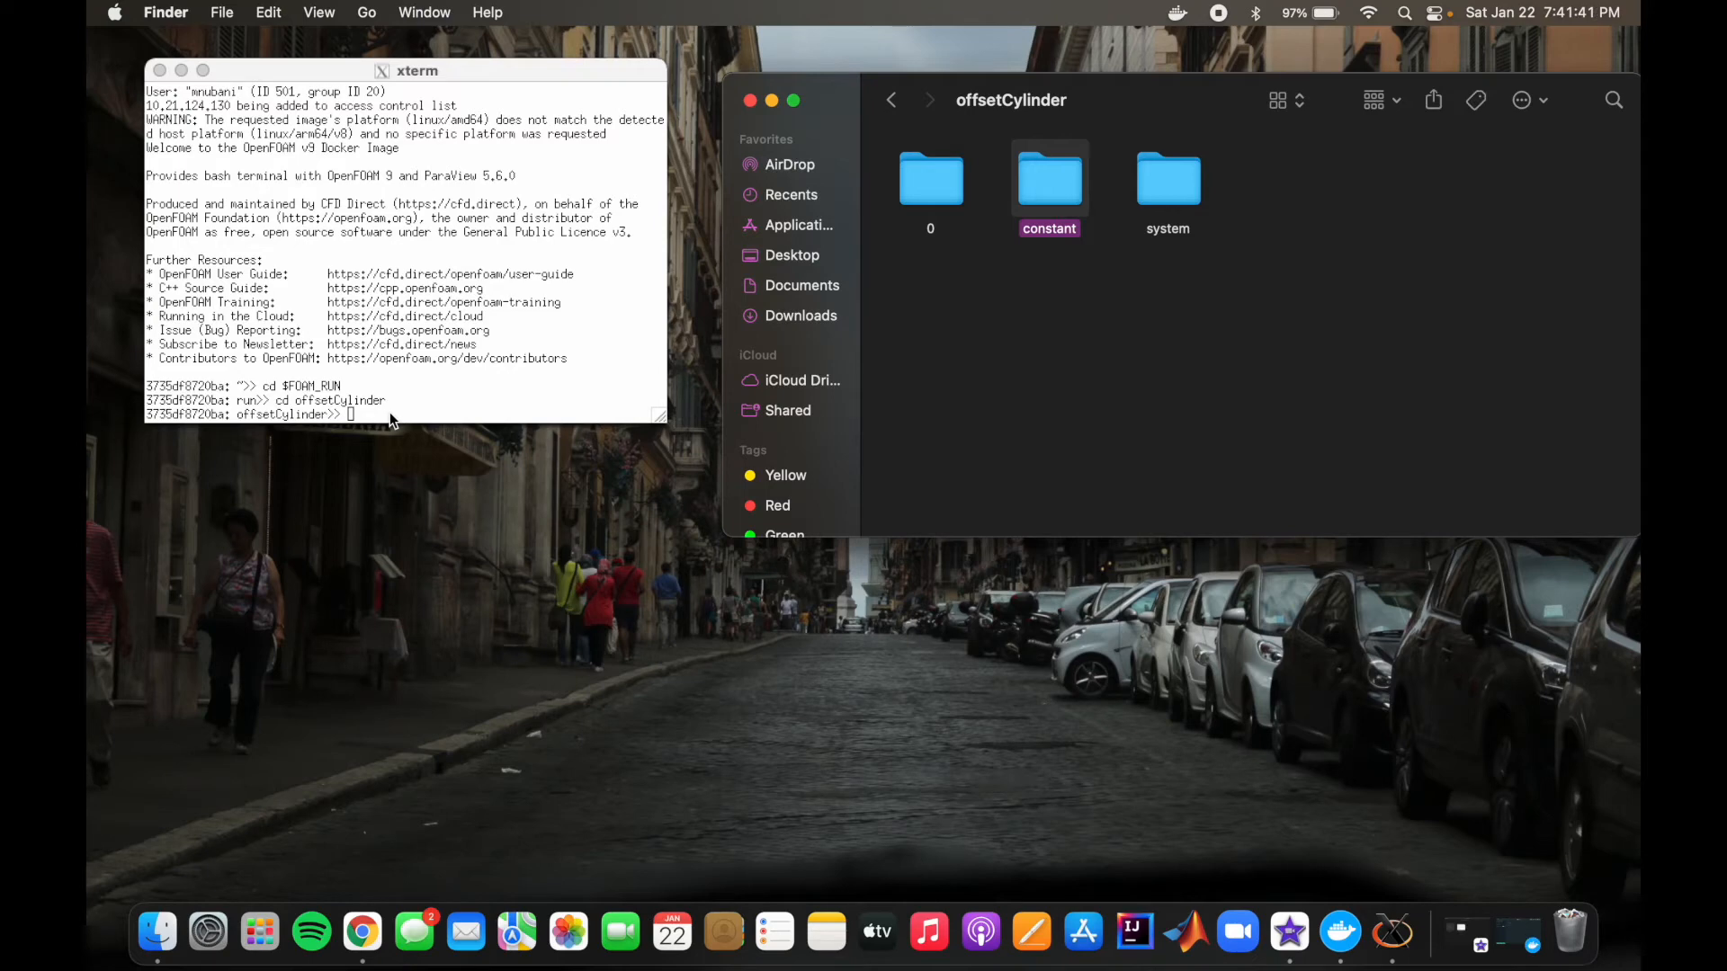
click(390, 412)
text(blockMesh)
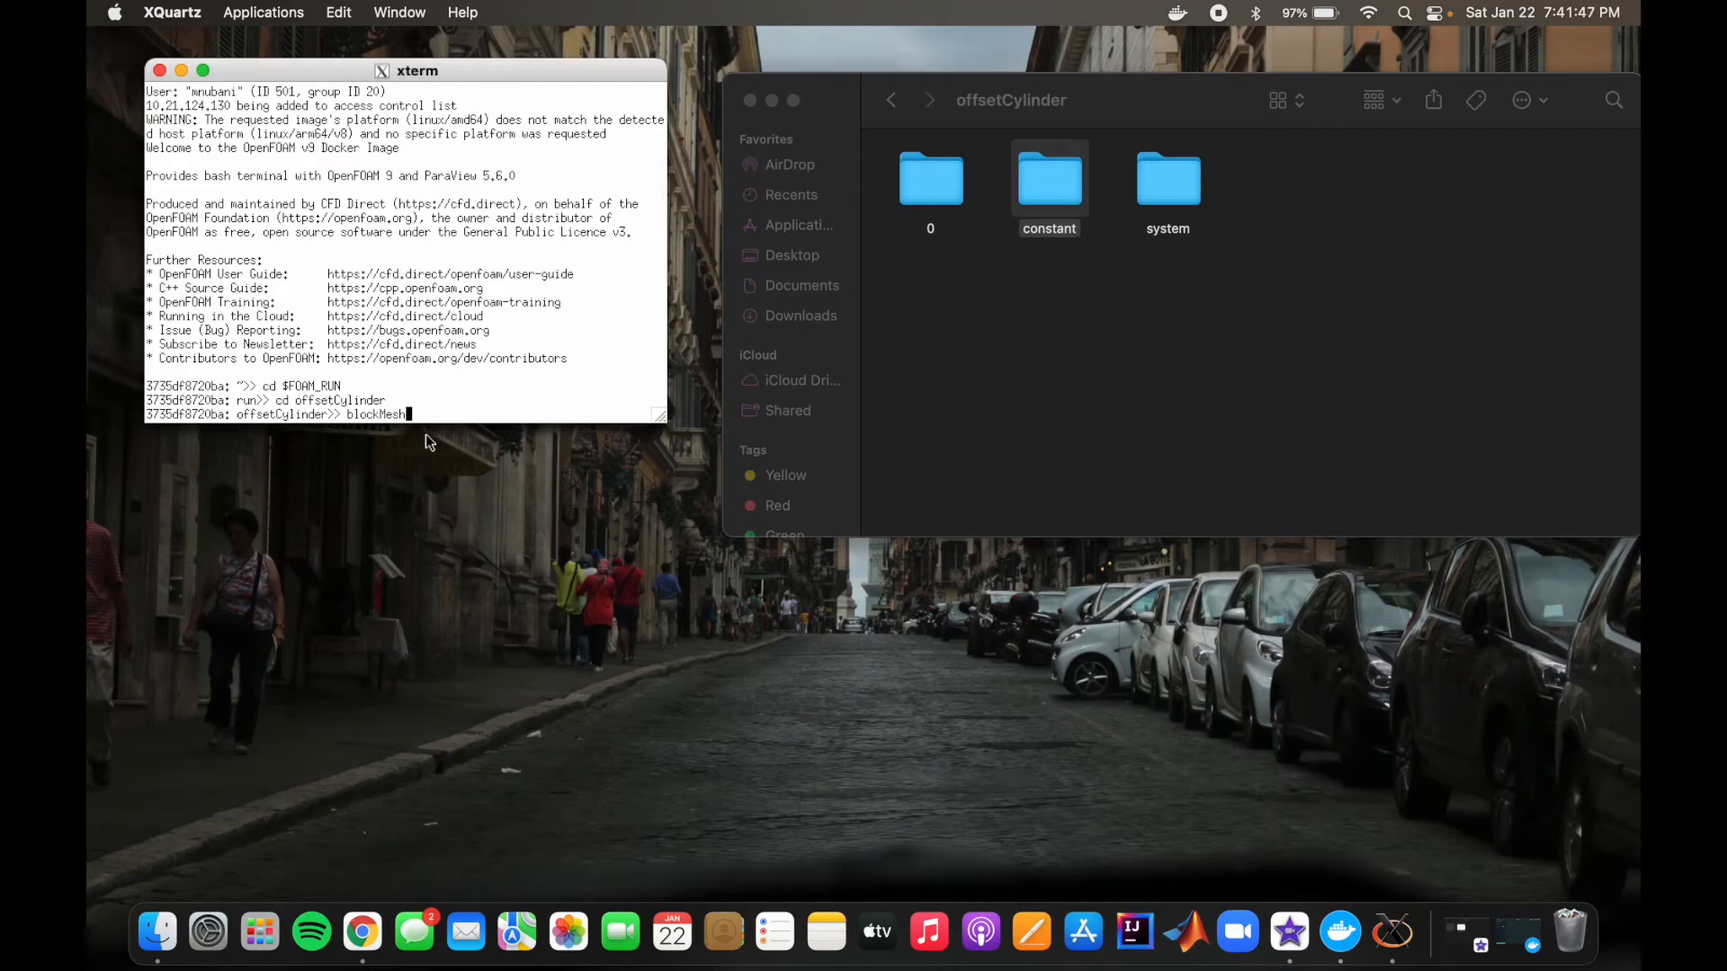
double_click(1171, 189)
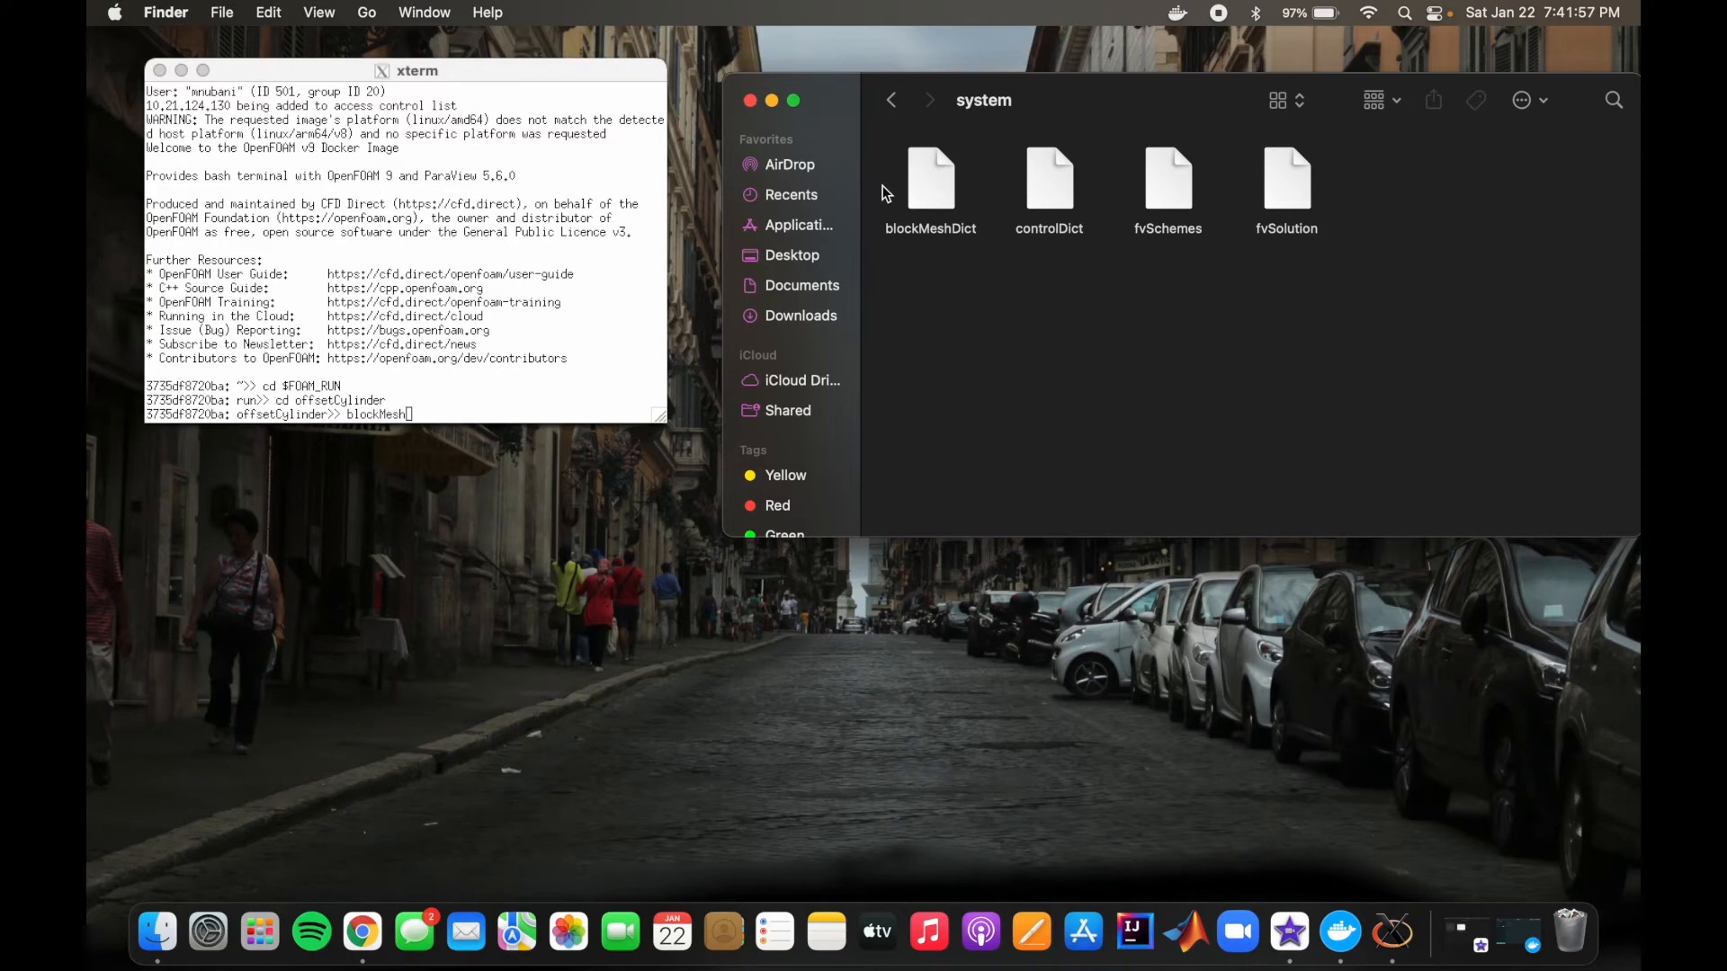
click(450, 415)
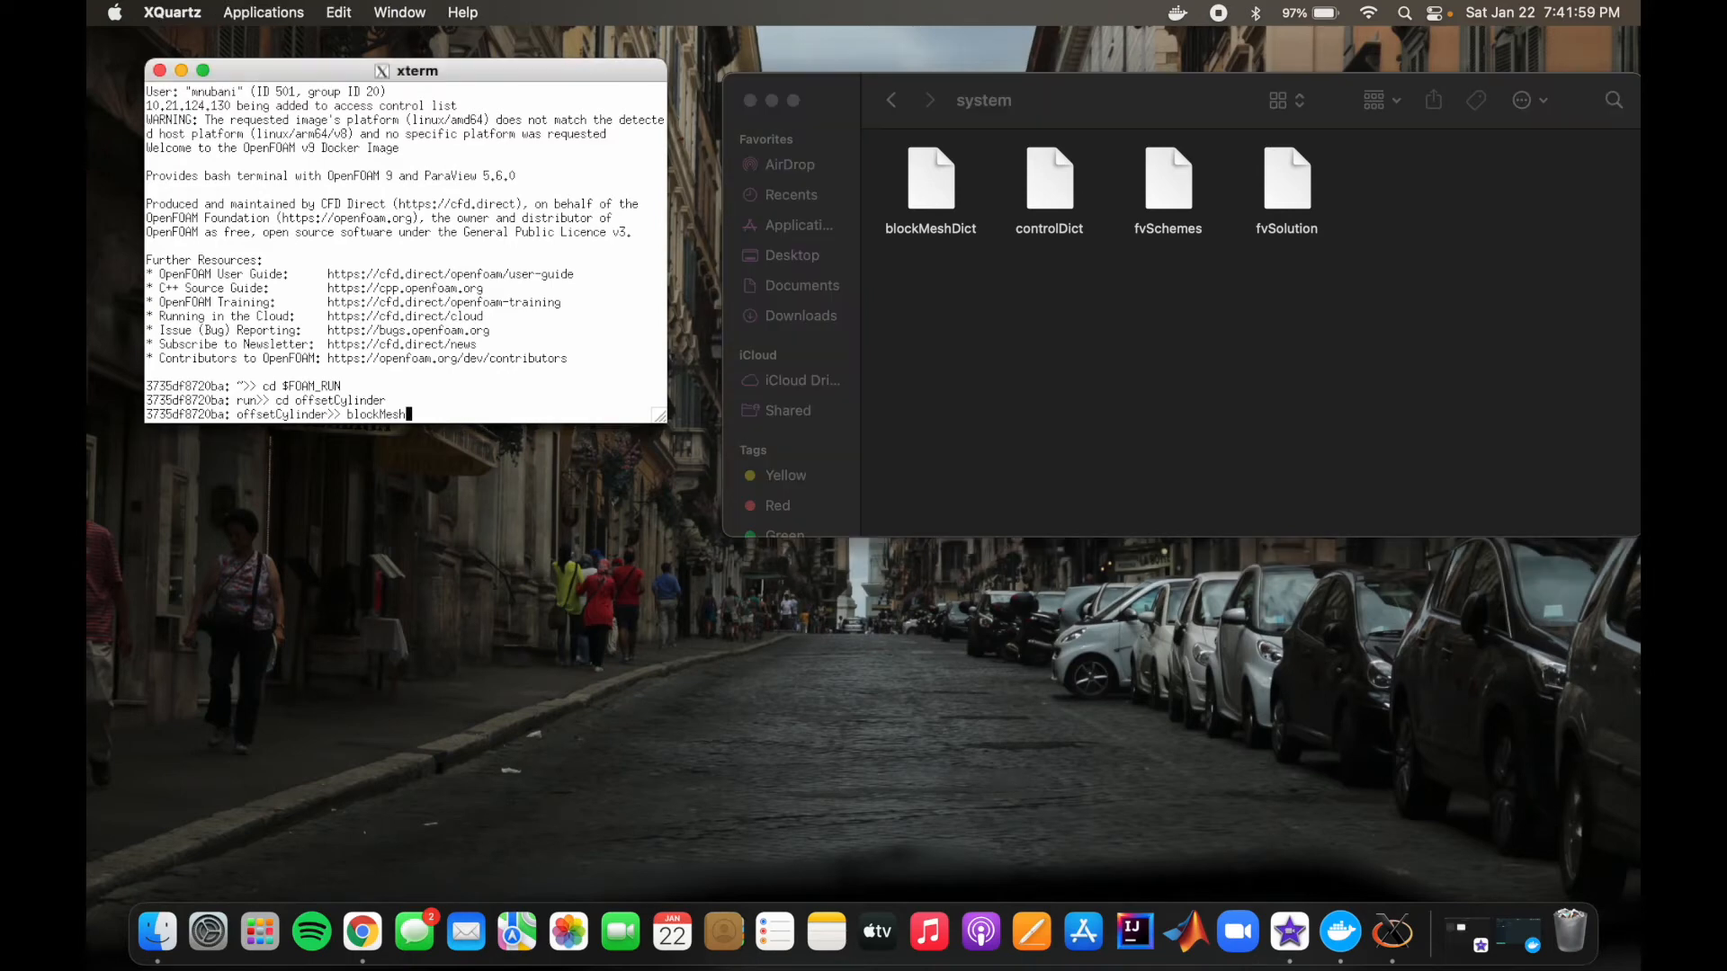
text(blockMesh)
key(Return)
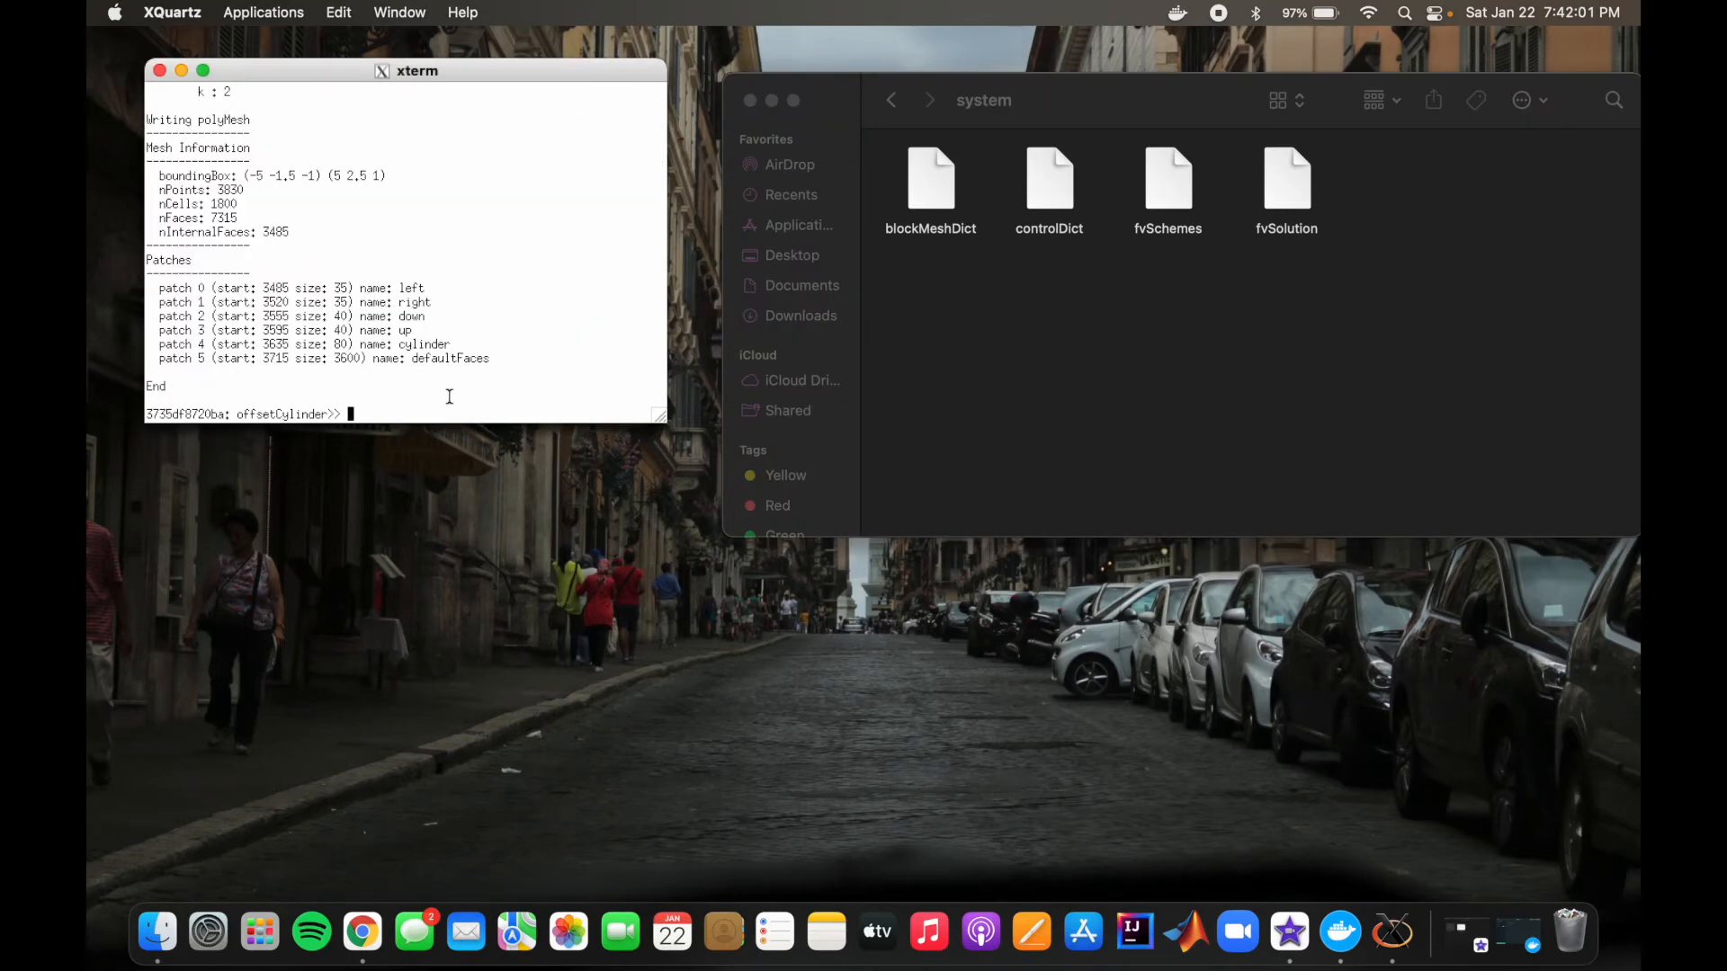
Step: Return Finder to the offsetCylinder folder and launch ParaView in the background with the command paraFoam &
click(893, 100)
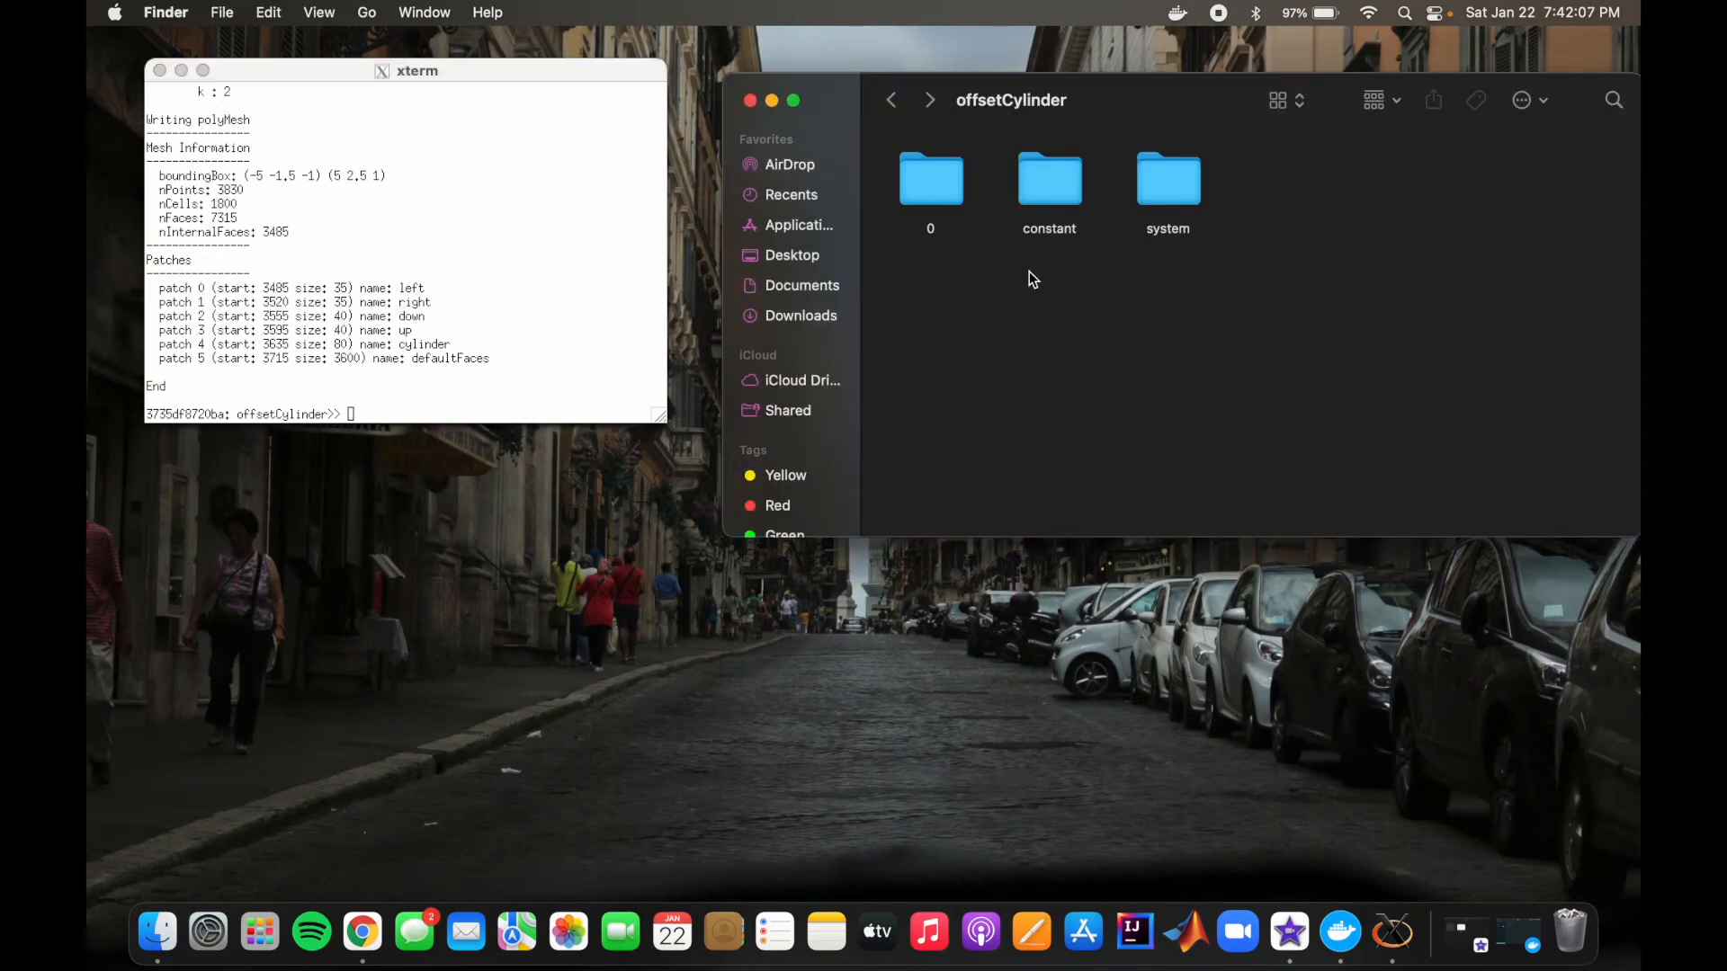
click(397, 401)
text(para)
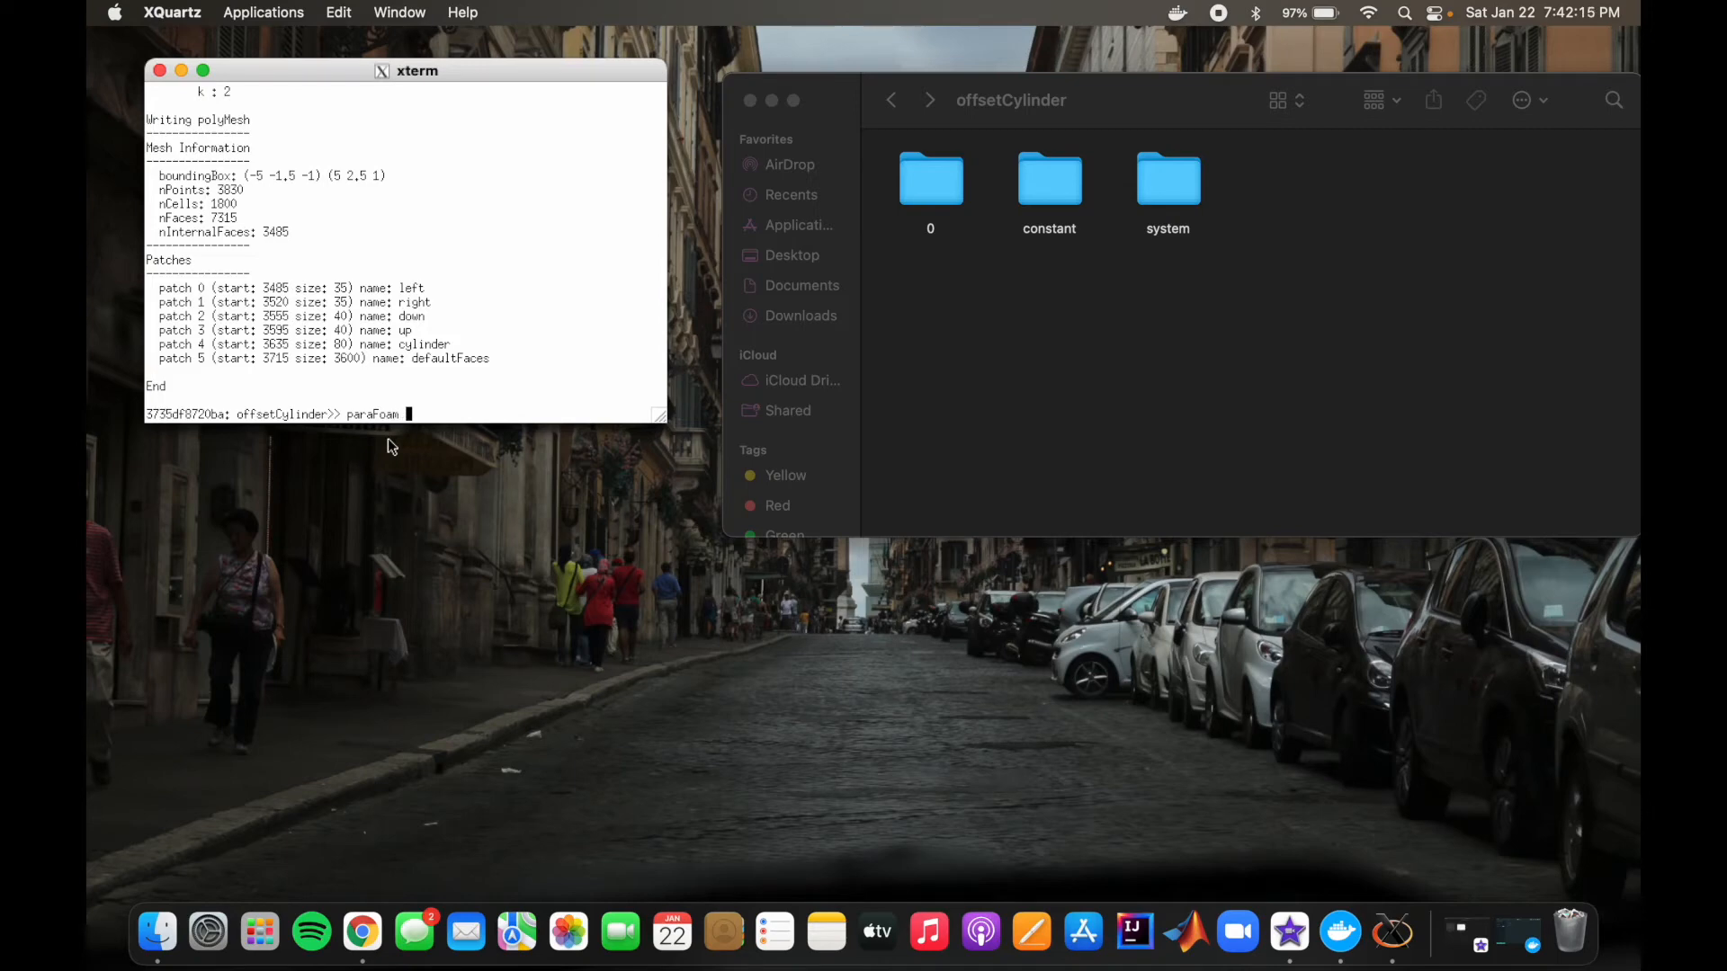
text(Foam &)
key(Return)
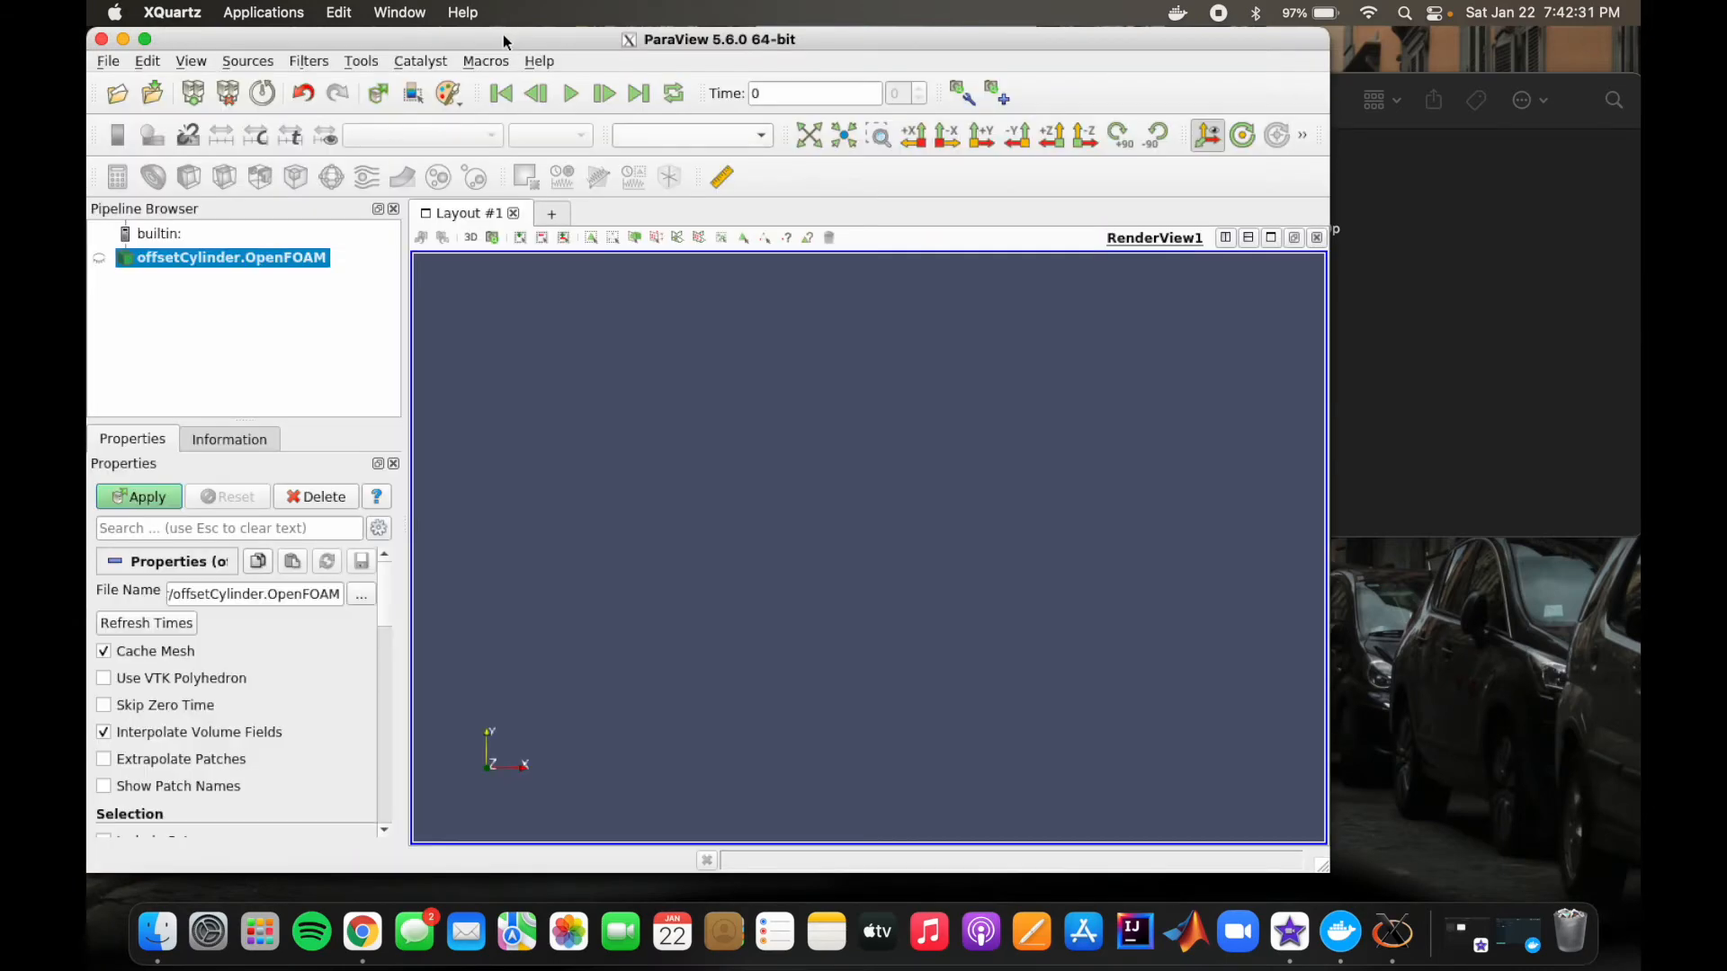
Step: Move the ParaView window clear of the screen edge and load the offsetCylinder.OpenFOAM case into the render view
drag(503, 34, 649, 16)
click(309, 119)
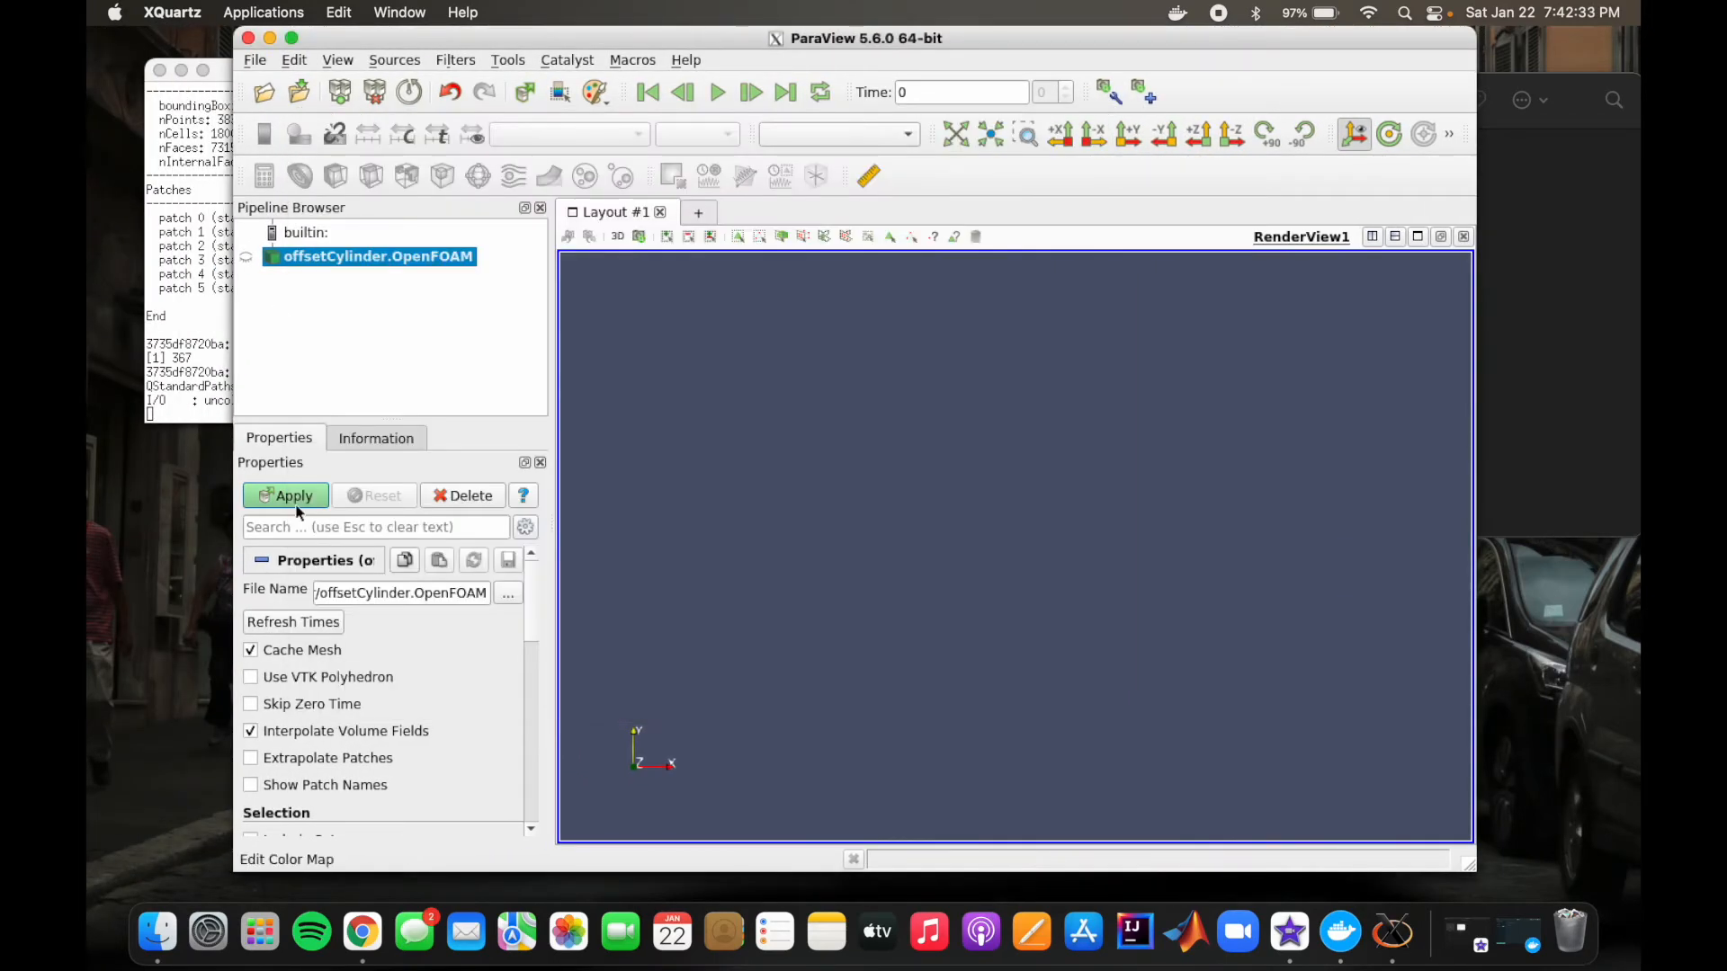
click(293, 496)
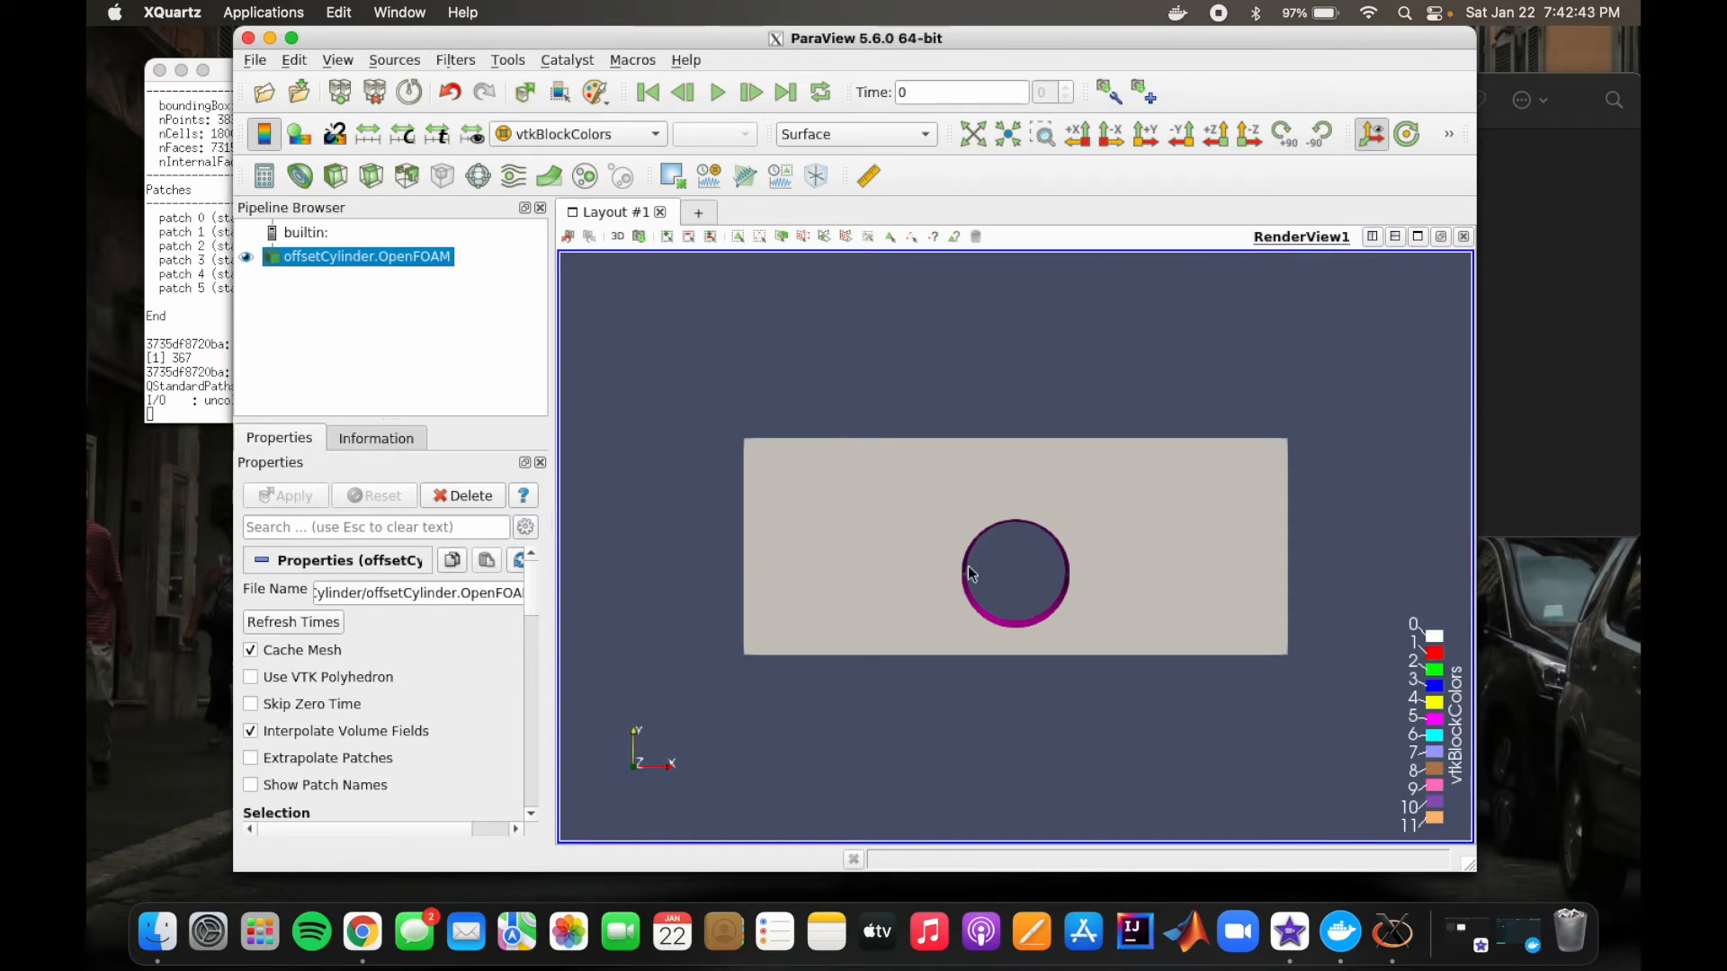
Step: Inspect the mesh as a Wireframe coloured by the point field U, and close ParaView
click(657, 137)
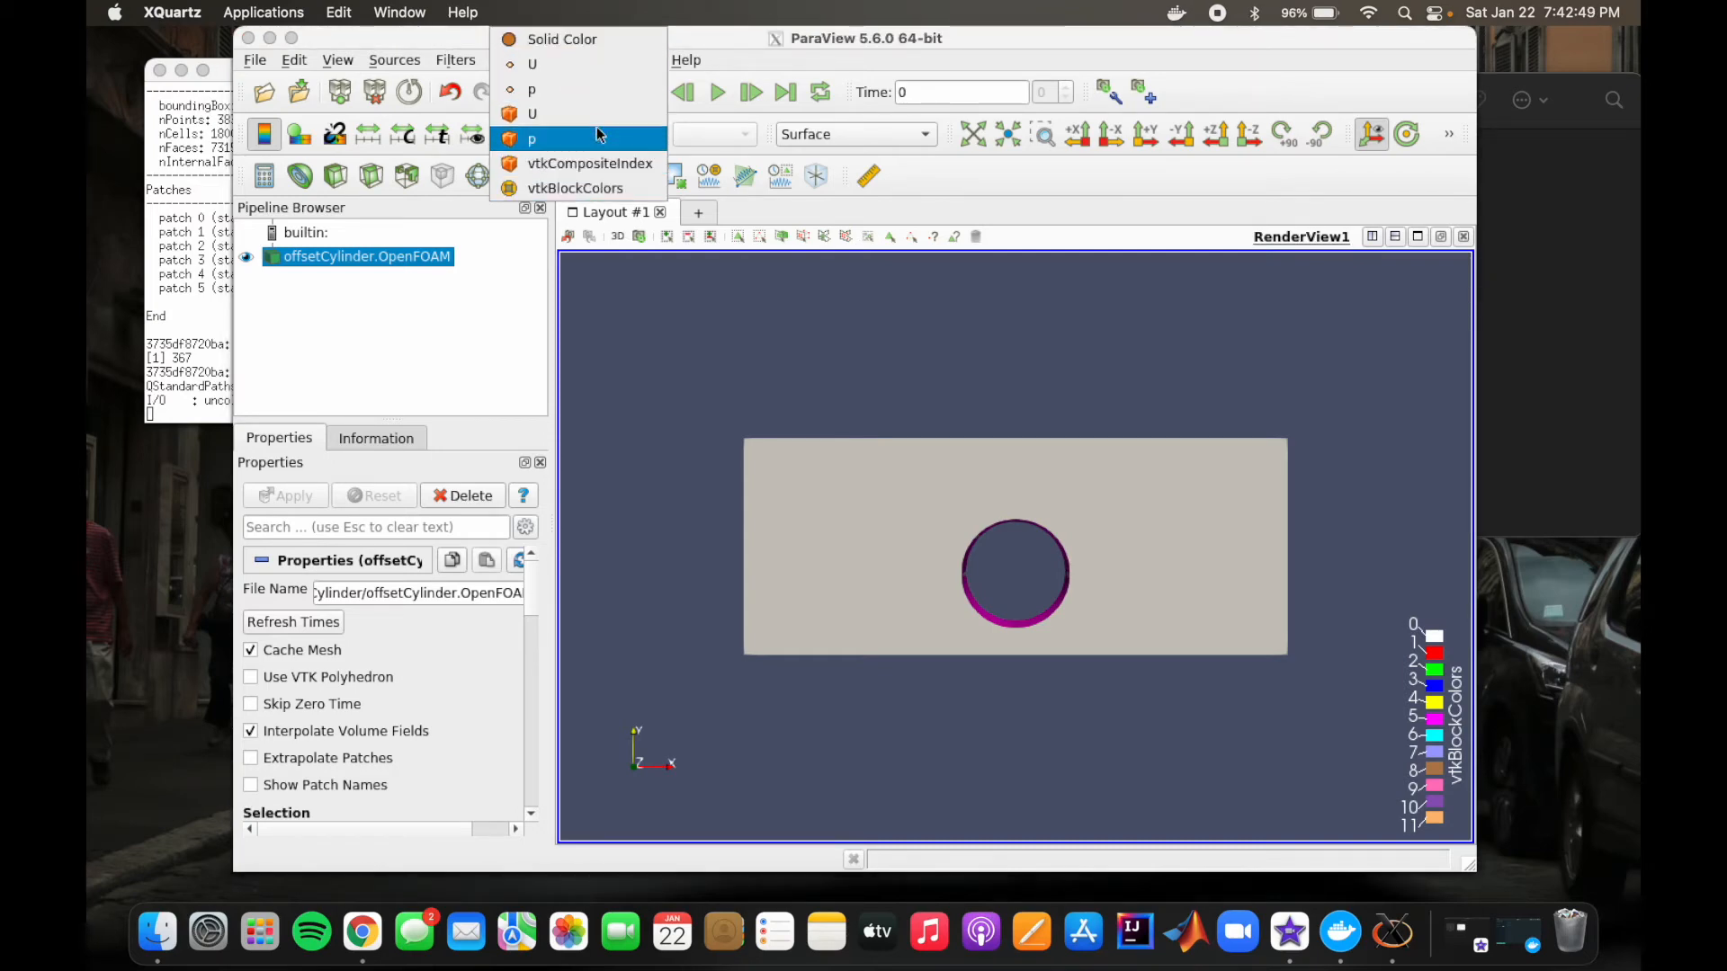
click(543, 66)
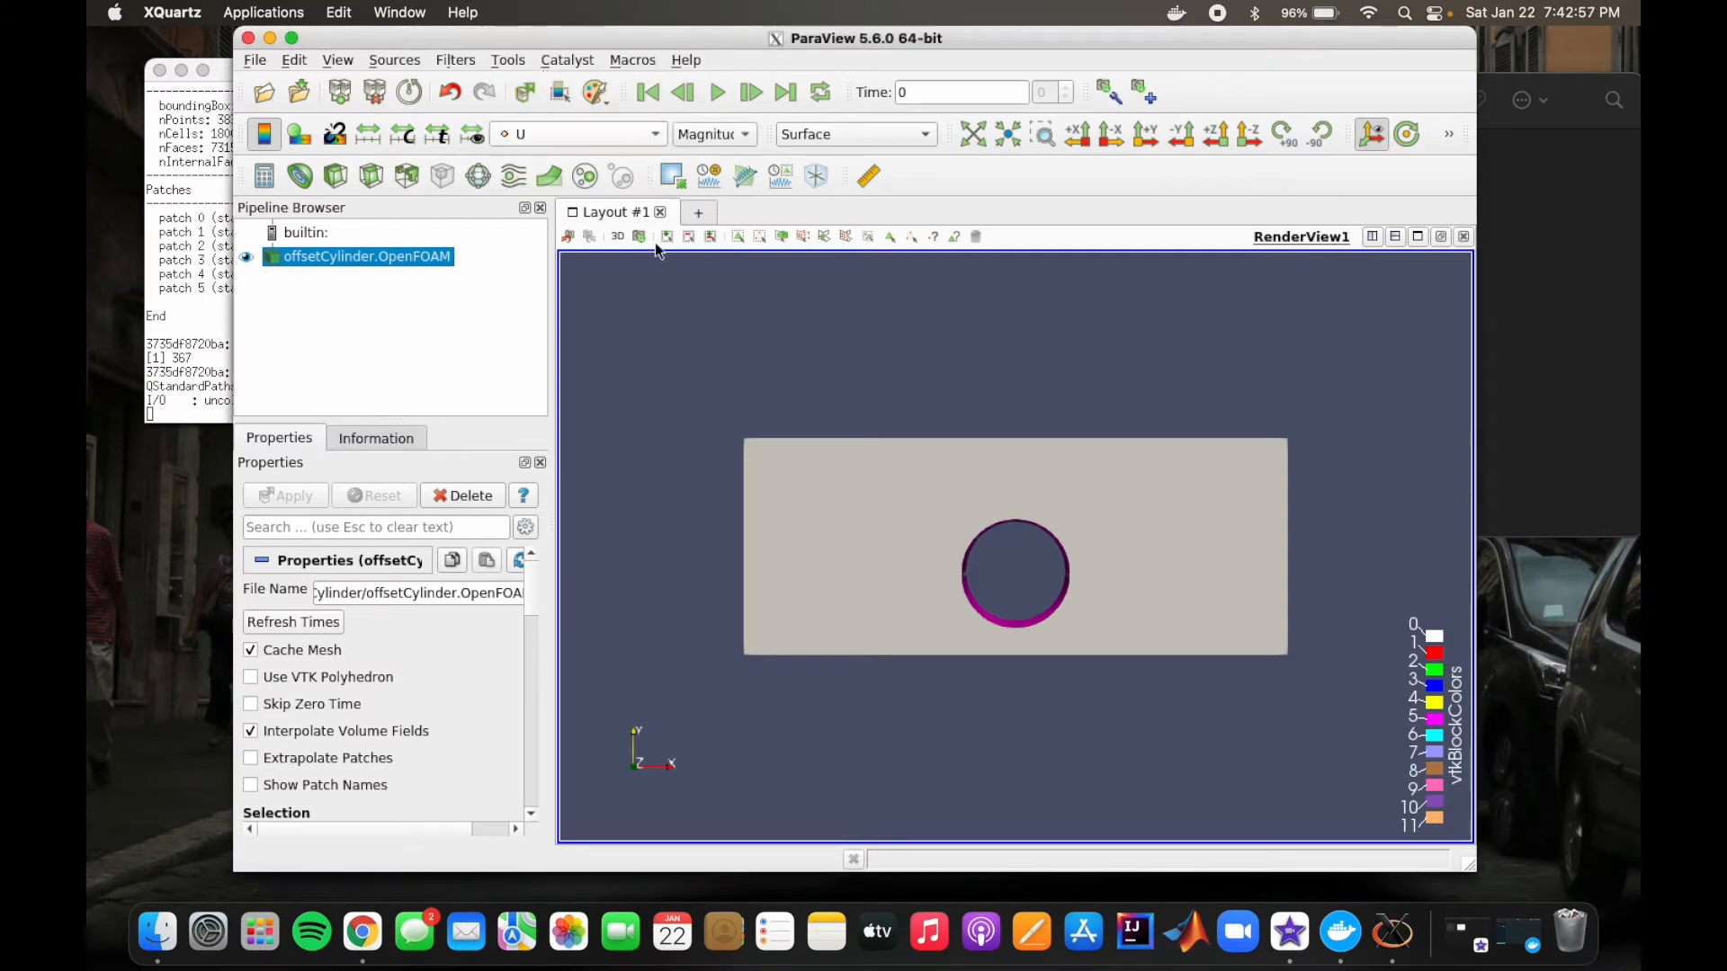
click(933, 137)
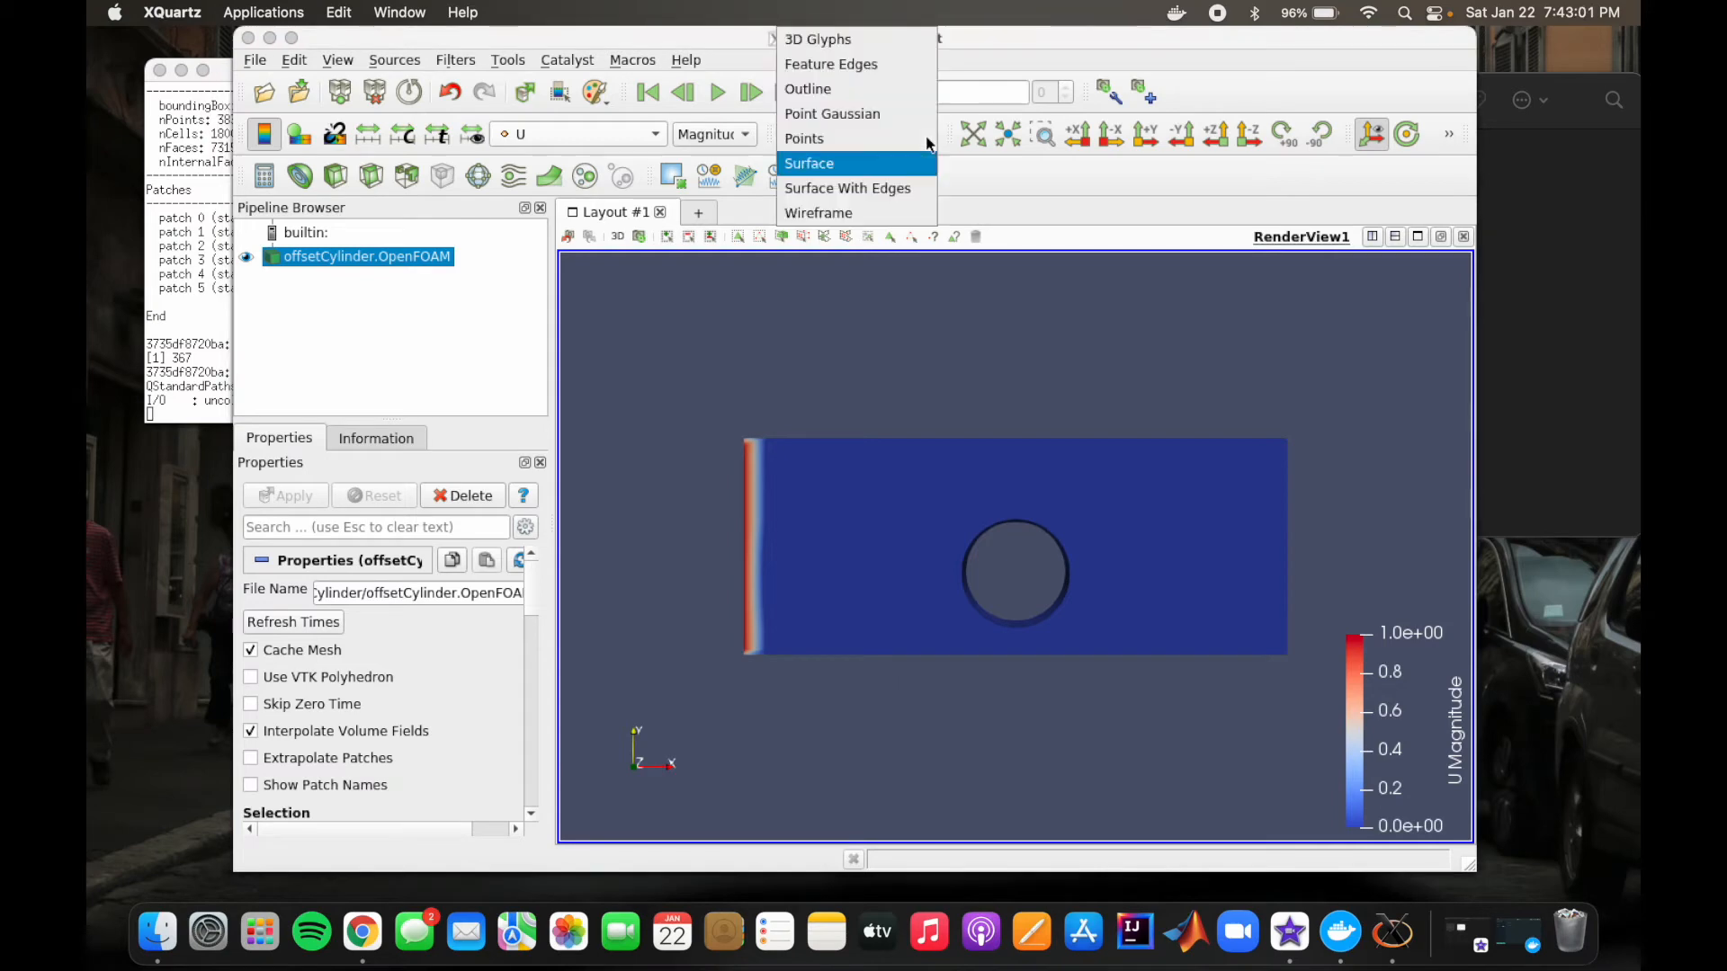
click(892, 212)
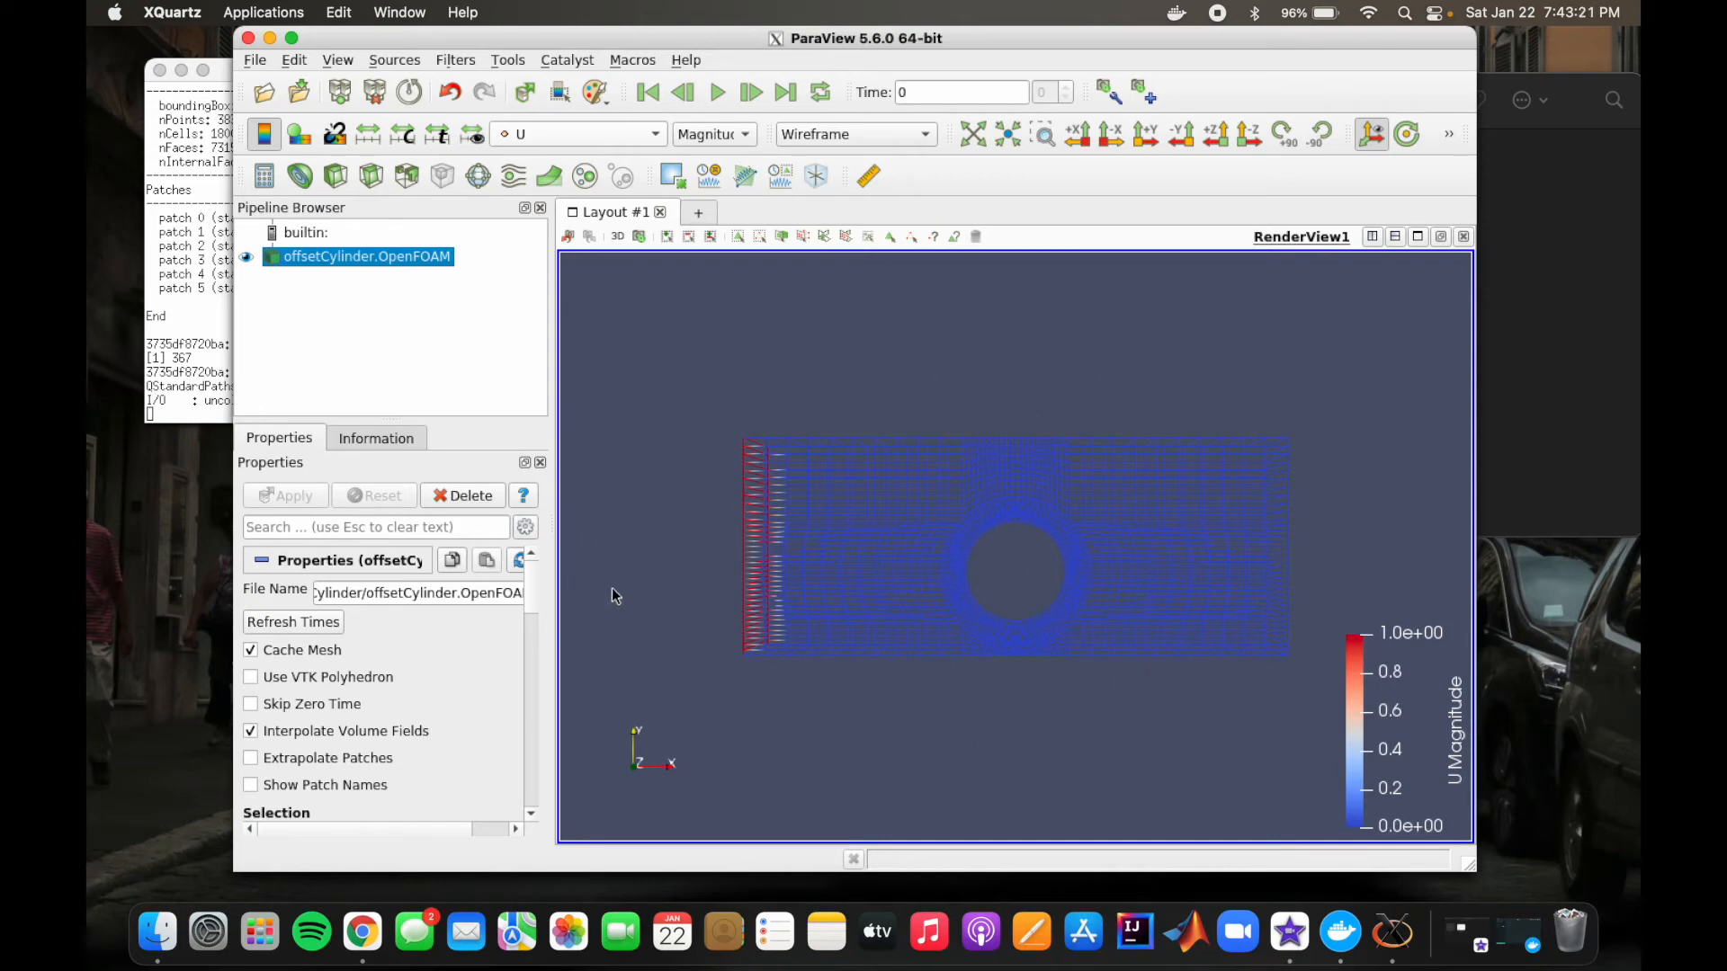
click(248, 39)
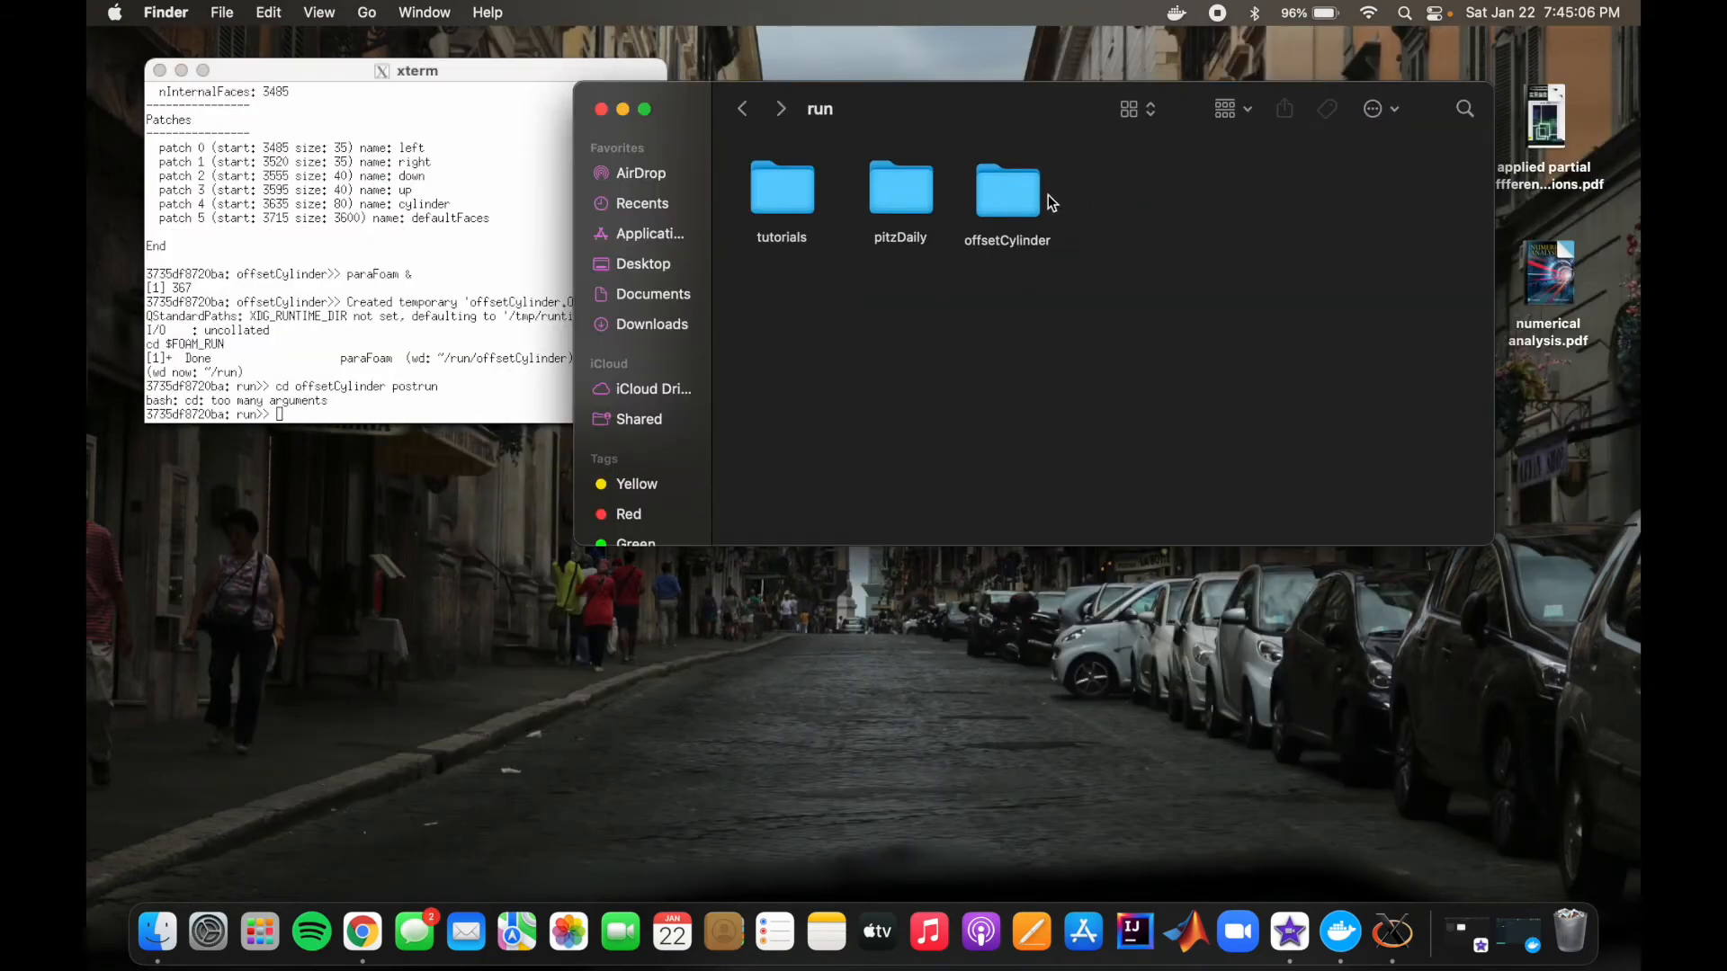
Step: Duplicate the offsetCylinder folder inside run and rename the copy offsetCylinderpre
right_click(1006, 192)
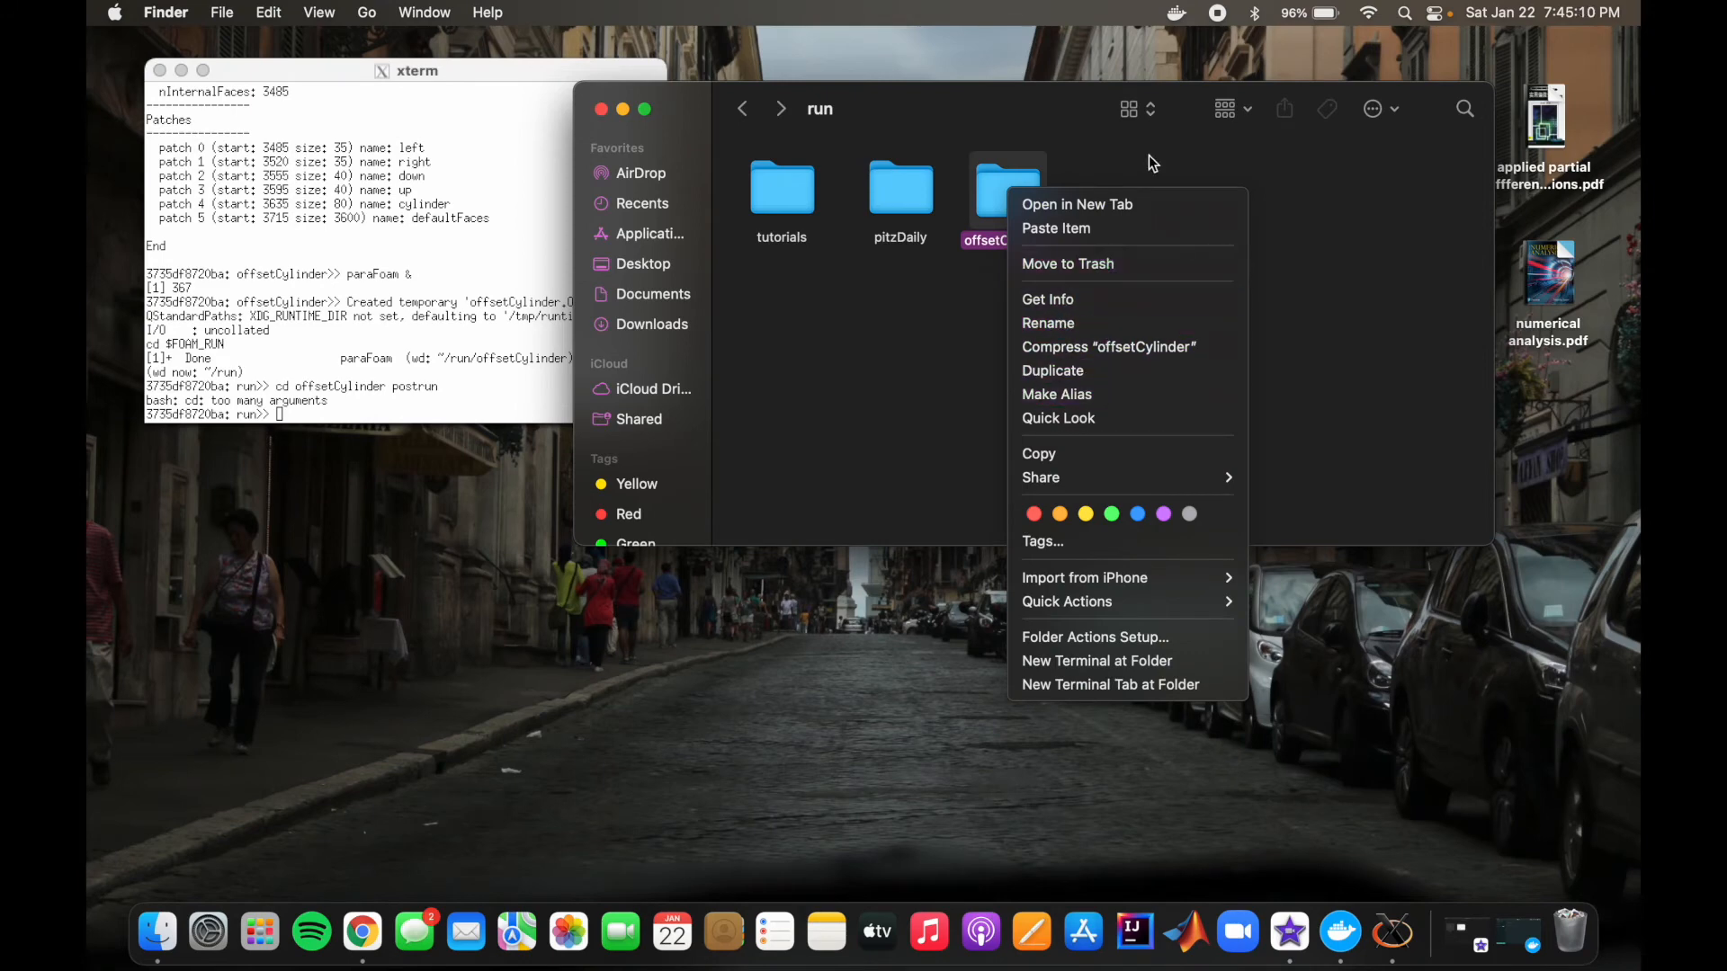
click(1092, 369)
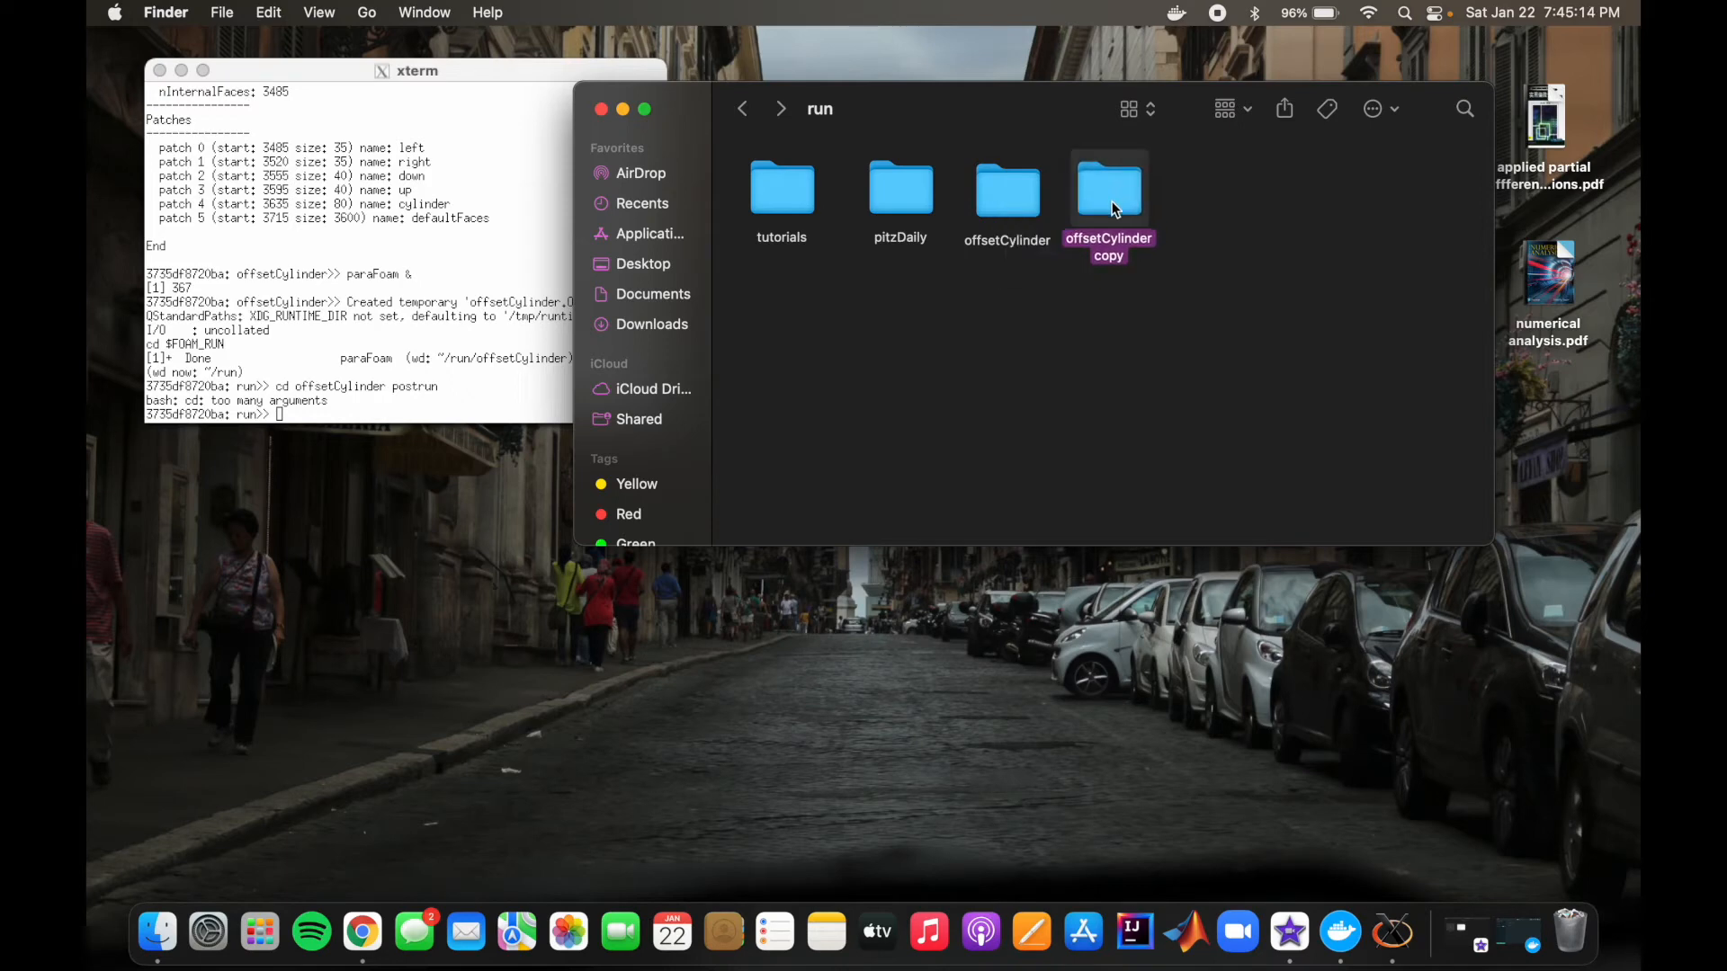
right_click(1116, 209)
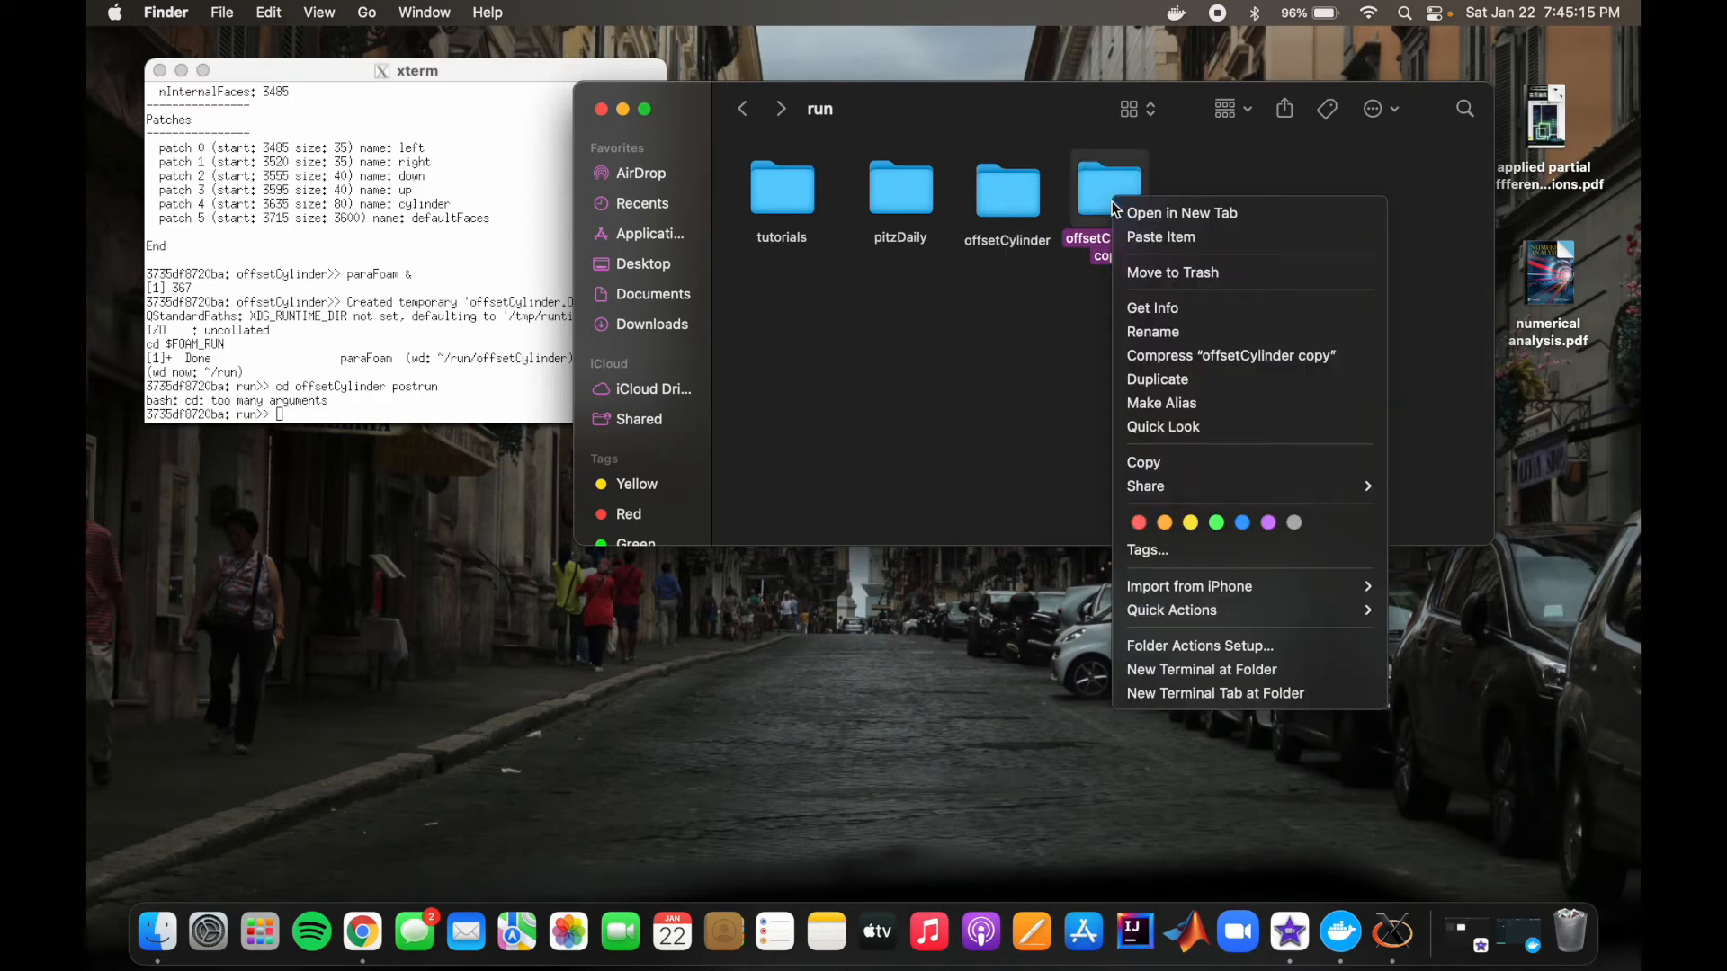
click(1191, 329)
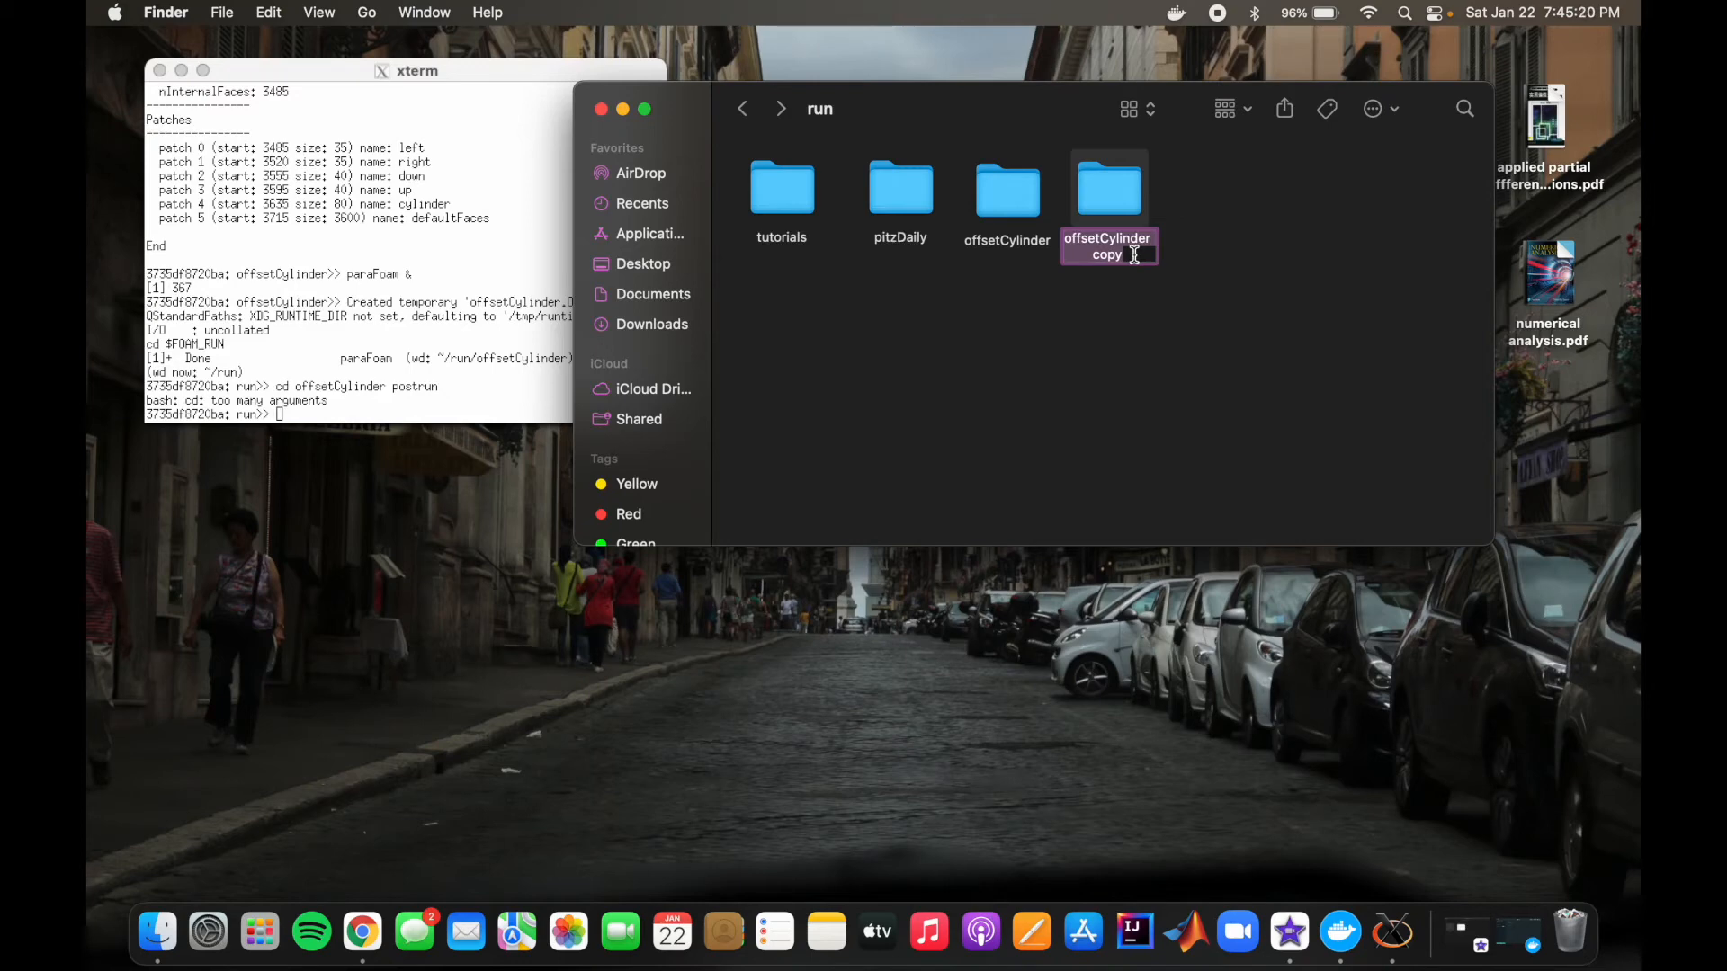
click(1136, 256)
key(BackSpace)
key(BackSpace)
key(BackSpace)
key(BackSpace)
key(BackSpace)
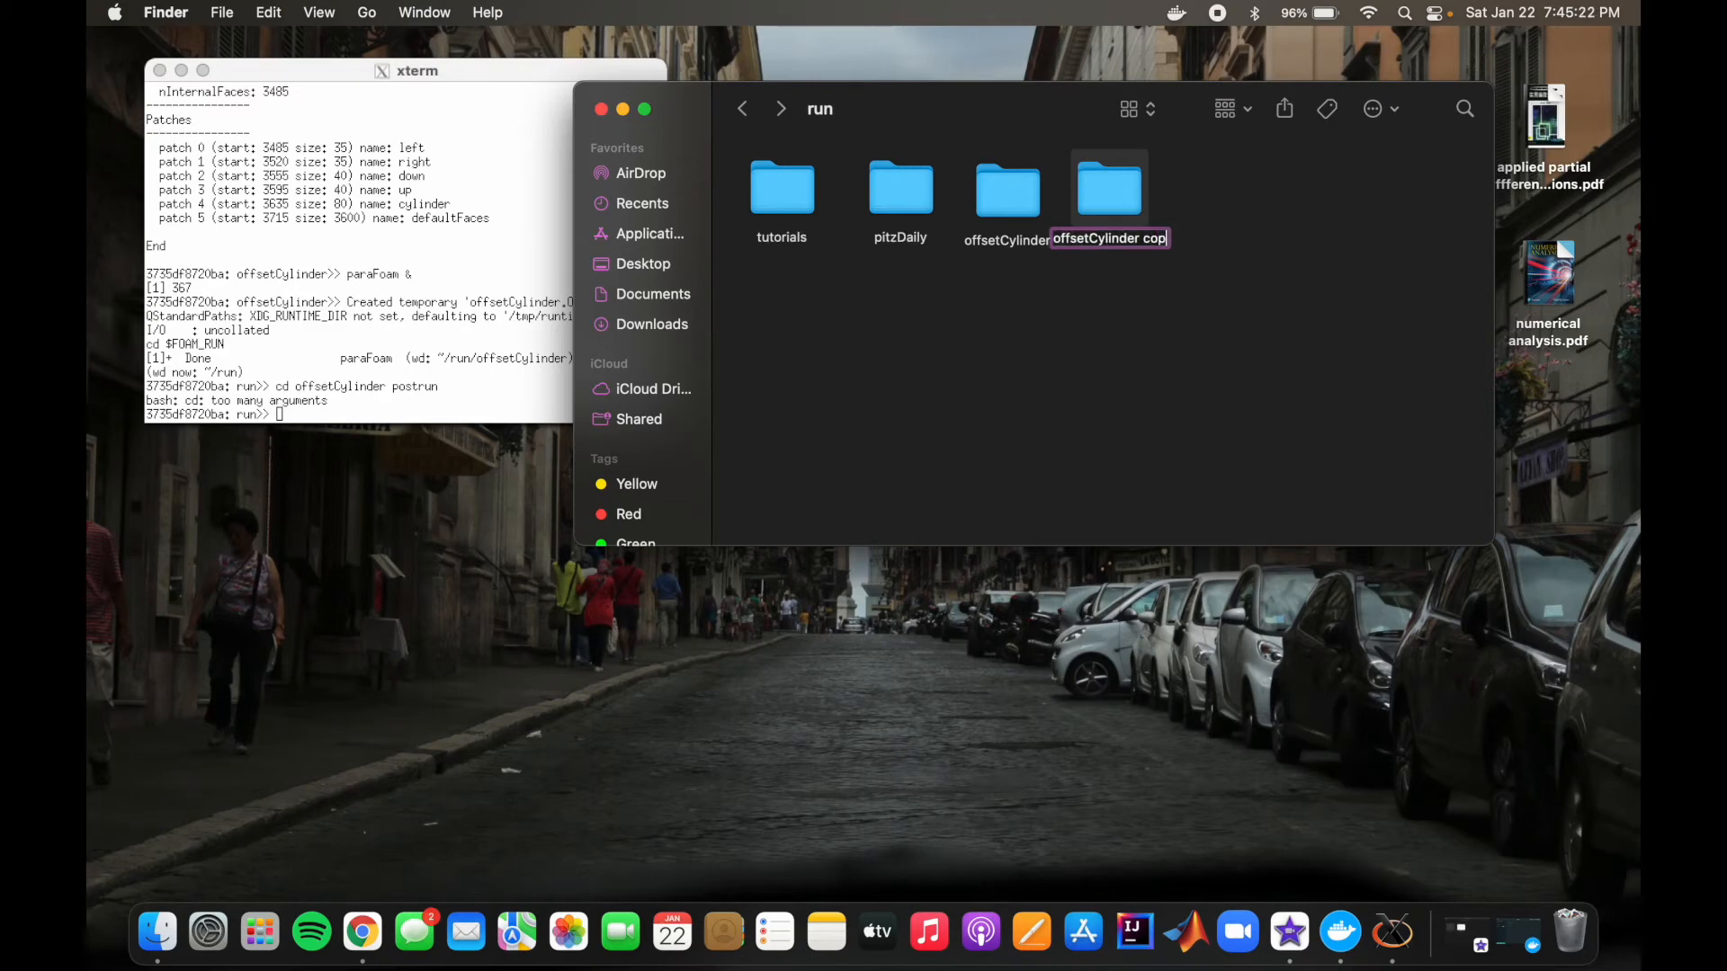
key(BackSpace)
text(pre)
key(Return)
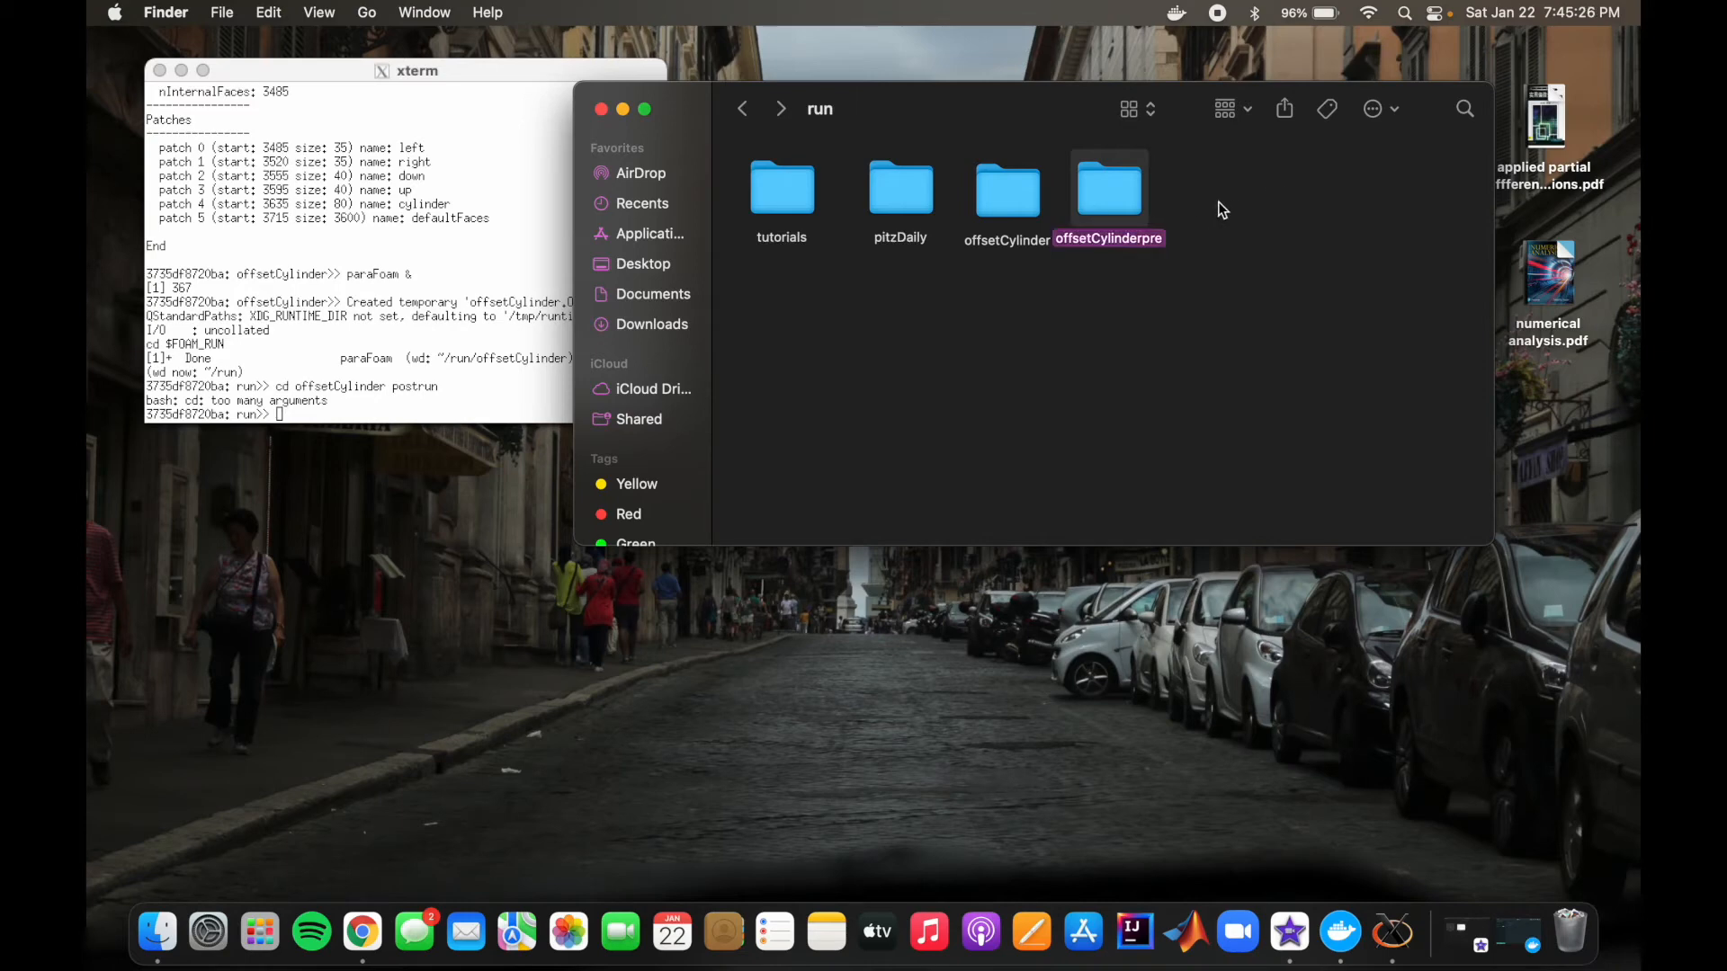
Step: Rearrange the folder icons in run so that offsetCylinderpre sits between pitzDaily and offsetCylinder
drag(1096, 188, 1131, 197)
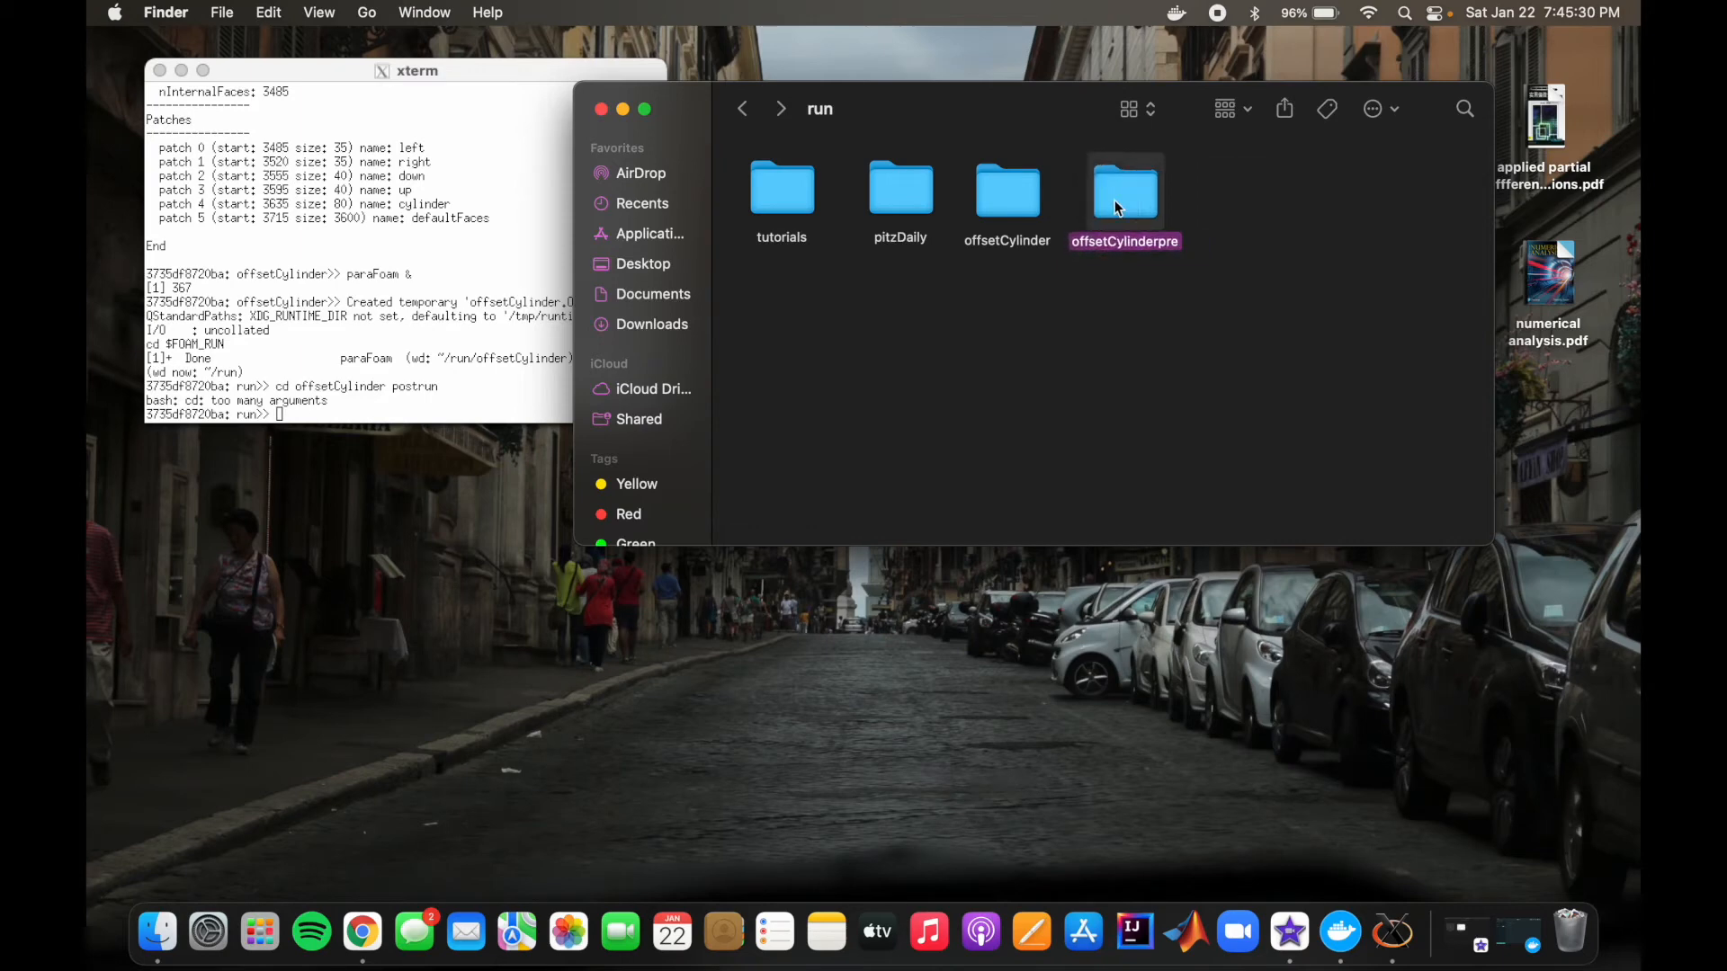
drag(1021, 194, 1219, 180)
click(1118, 219)
drag(1119, 223, 1019, 217)
drag(1232, 193, 1132, 219)
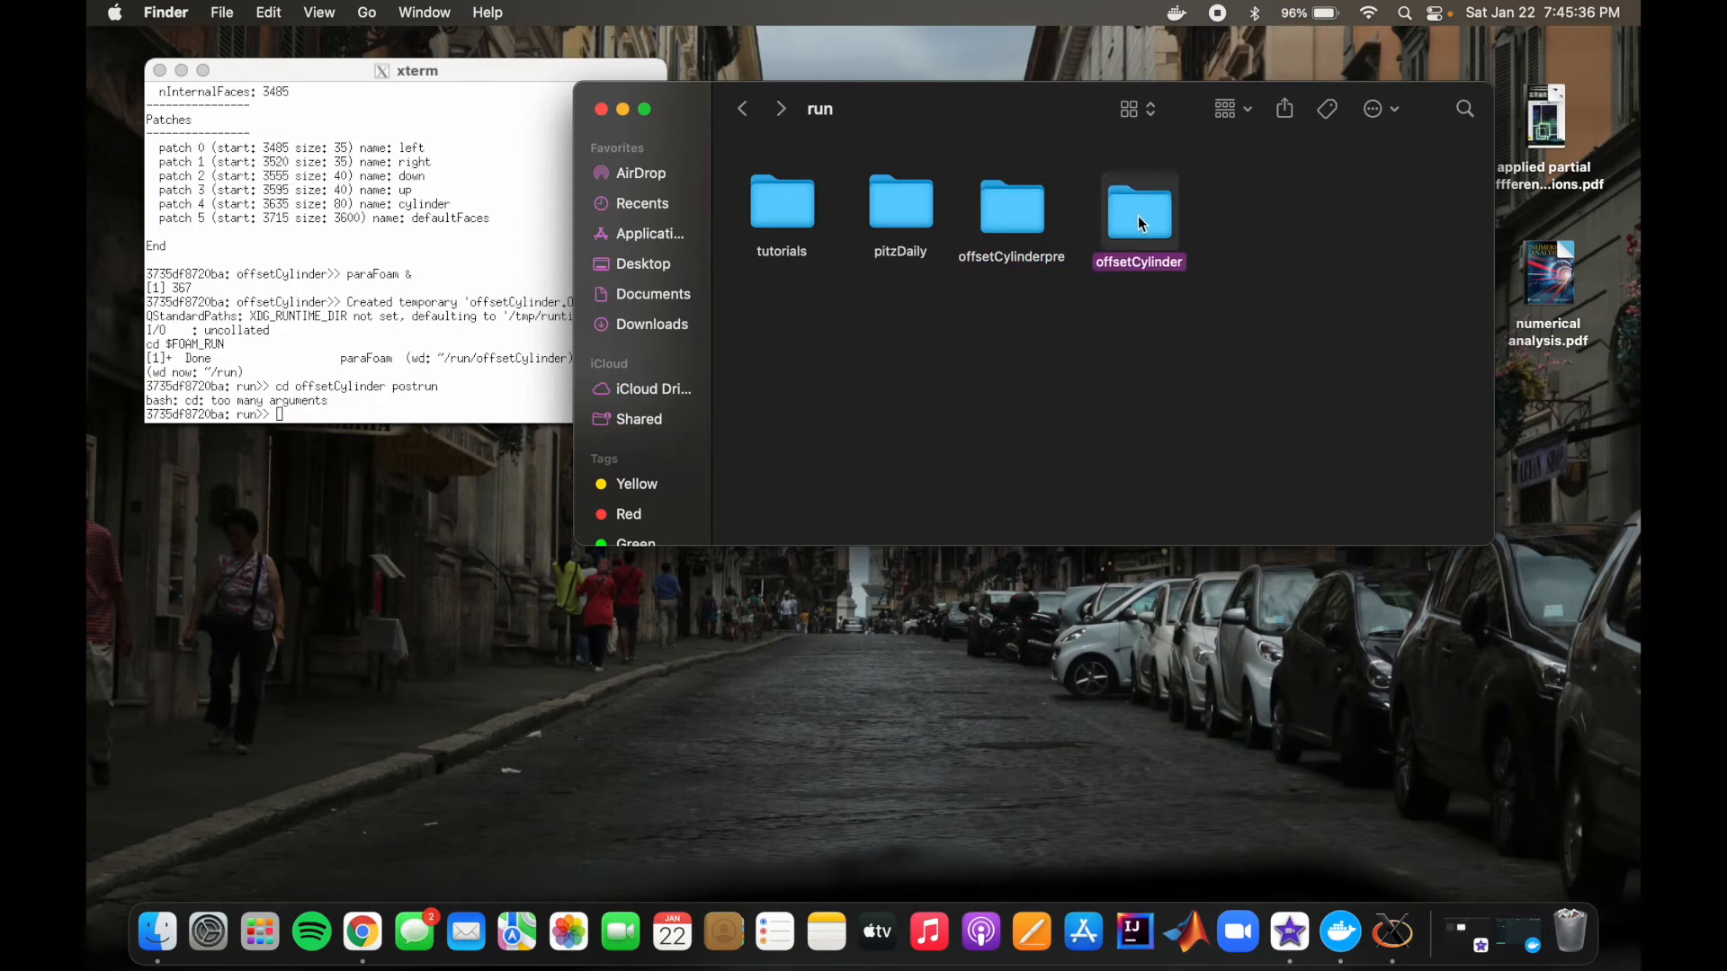
click(1114, 342)
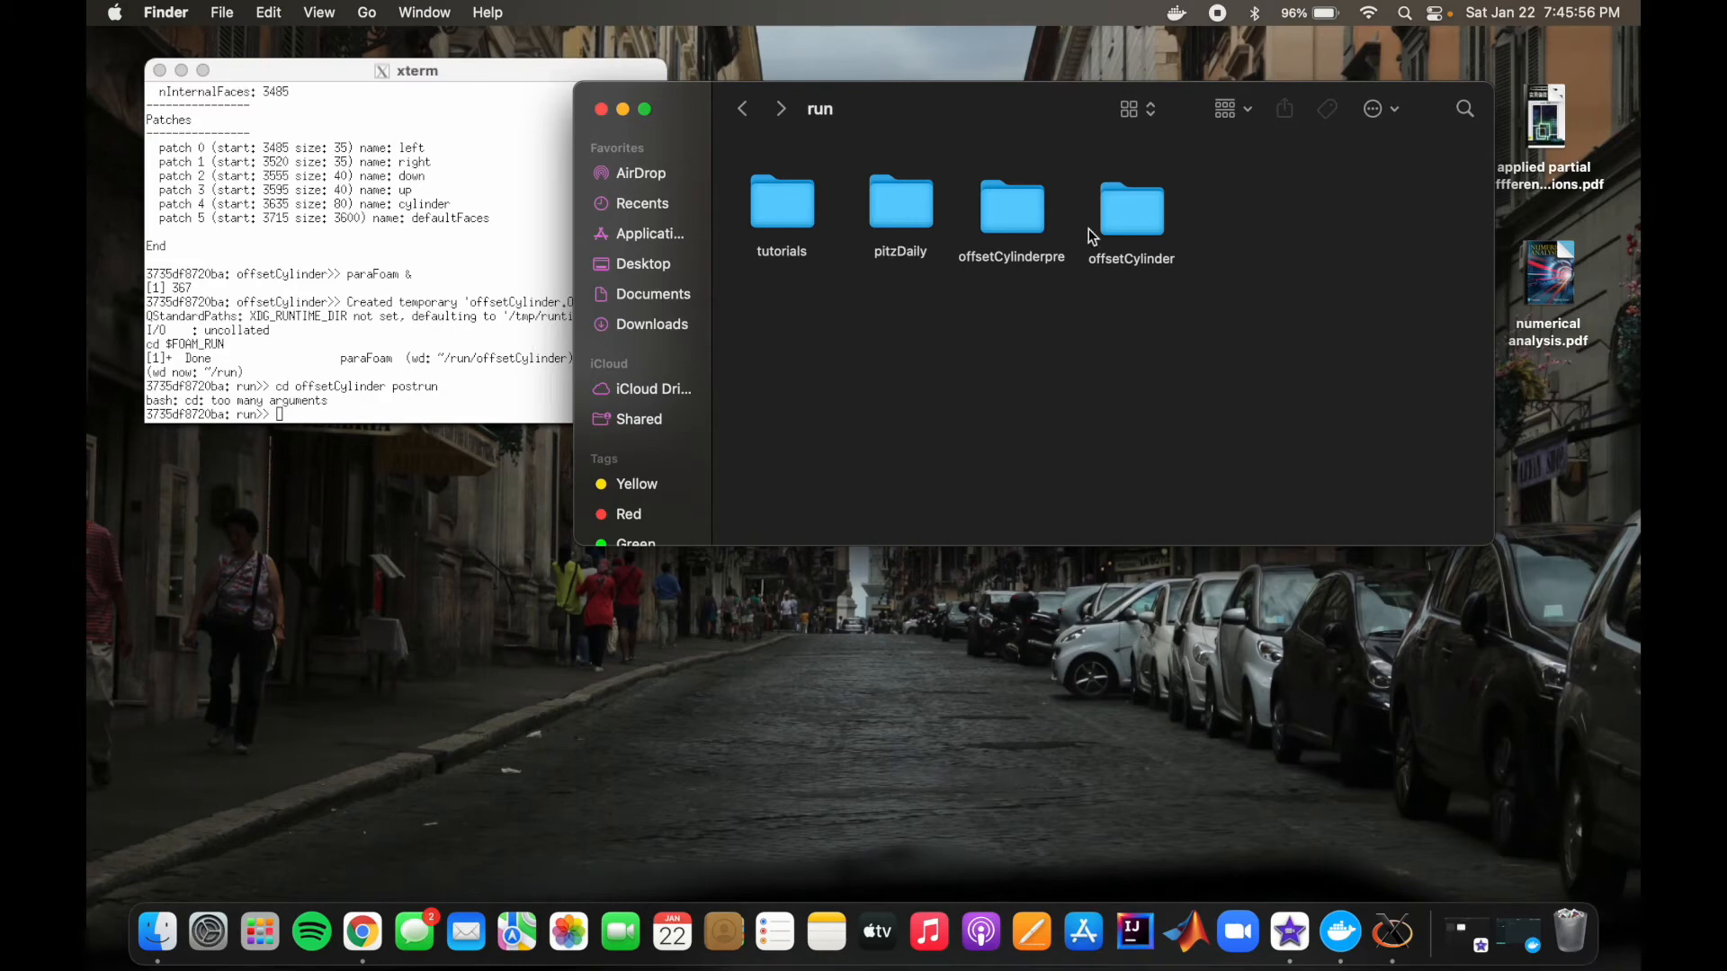
Step: Change the terminal directory from run to the case folder with cd offsetCylinder
click(439, 402)
text(cd )
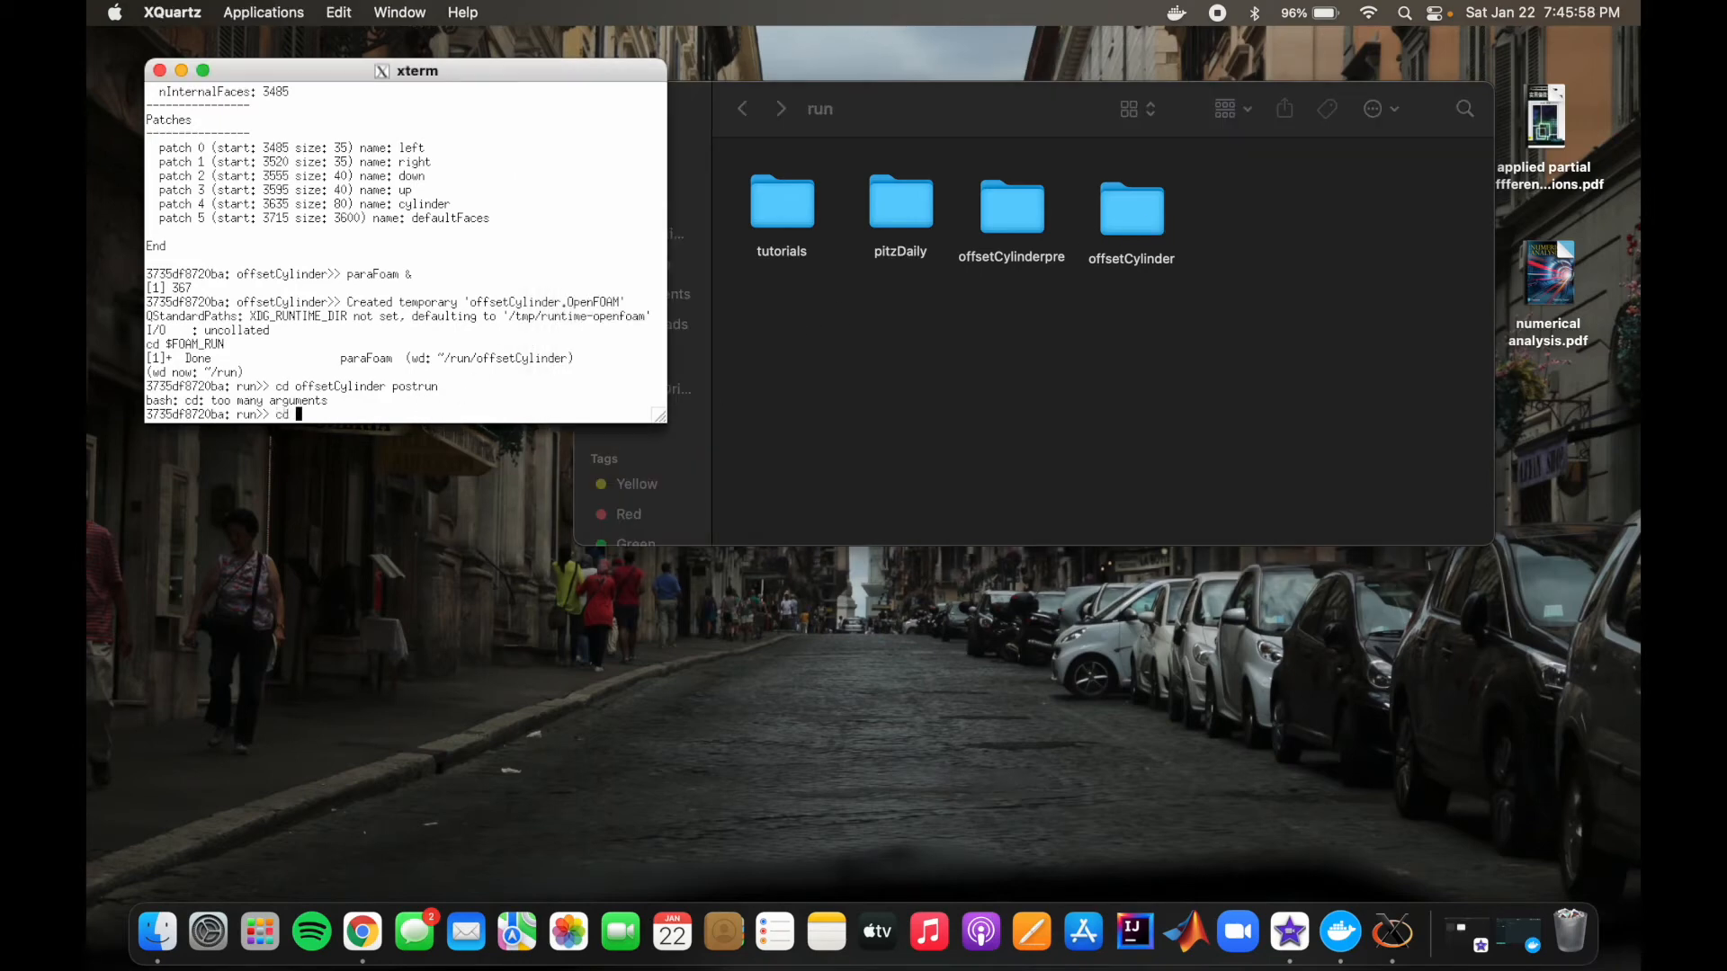
text(offsetCylinder)
key(Return)
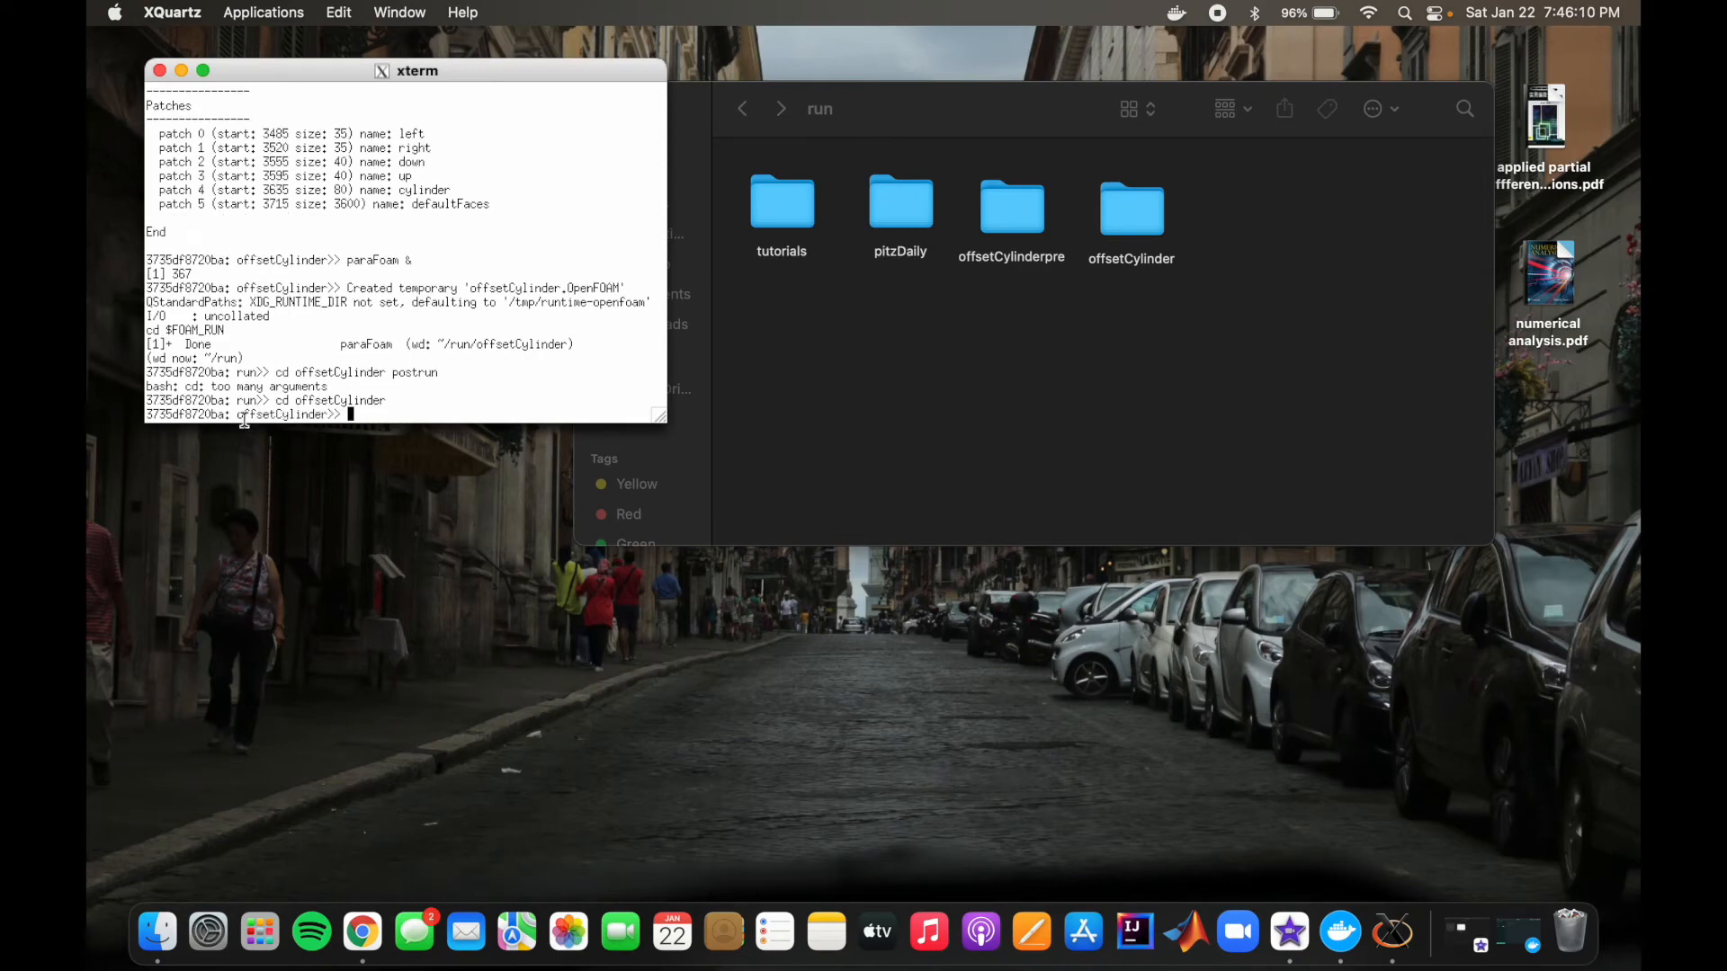
Step: Run the pimpleFoam solver on the offsetCylinder case
text(pimpleFoam)
key(Return)
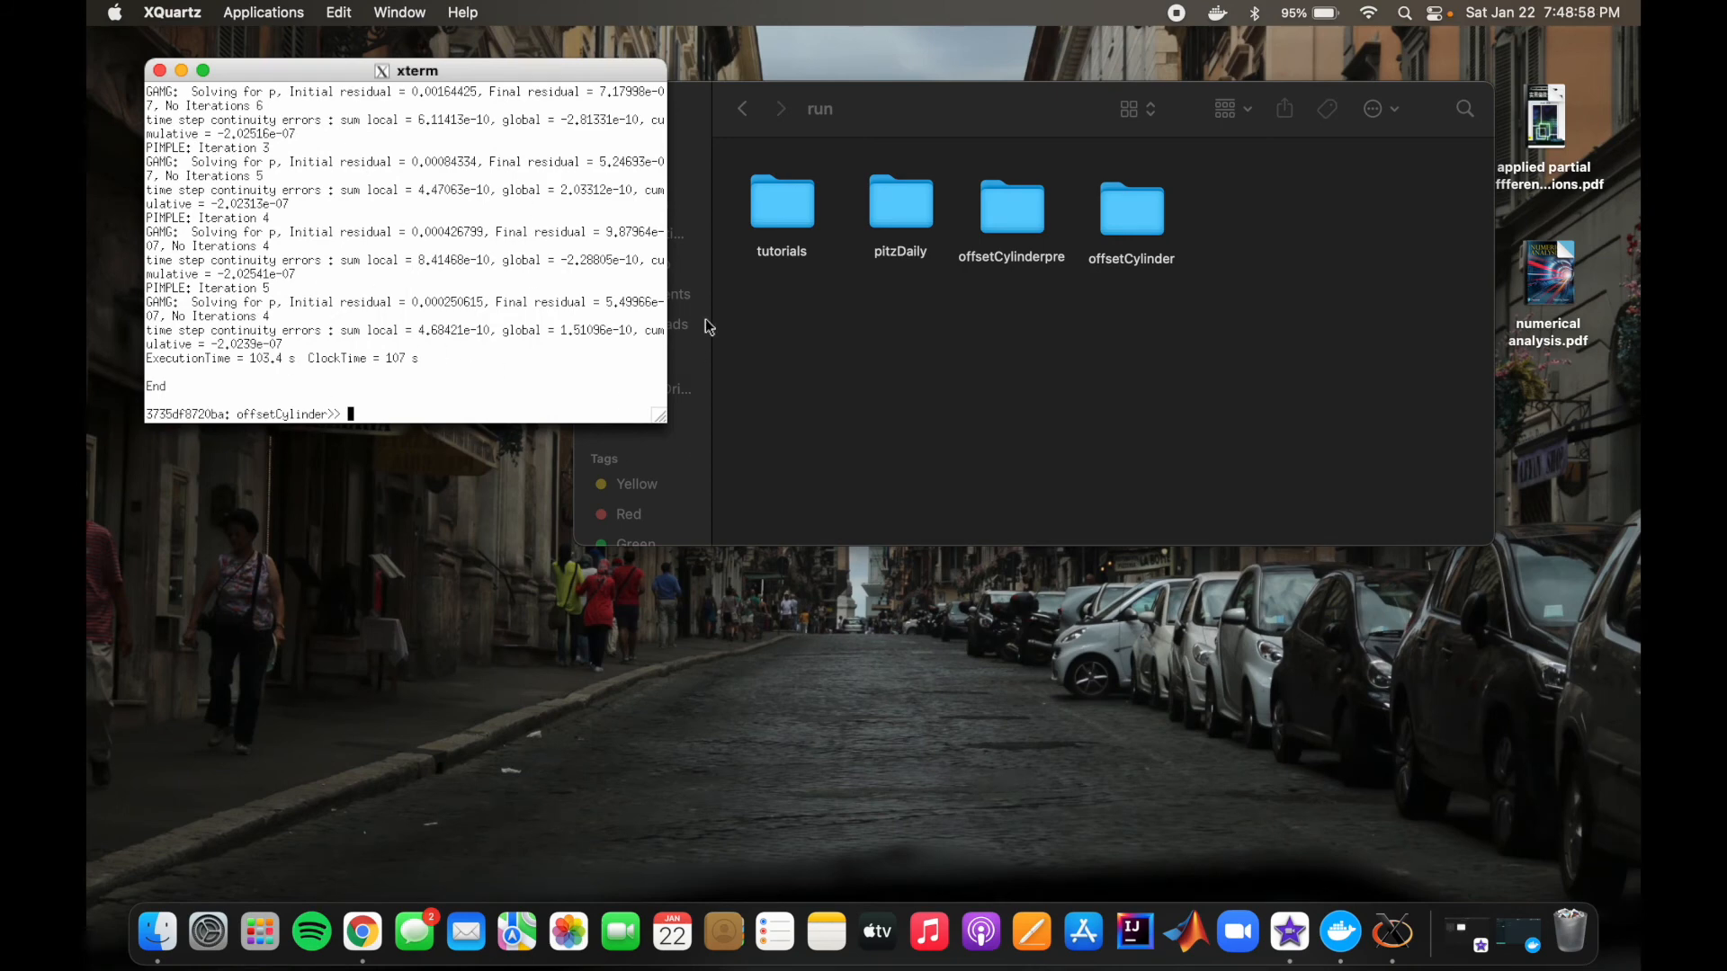
Step: Examine the time-step result folders in offsetCylinder, including the files inside folder 0.1
click(972, 382)
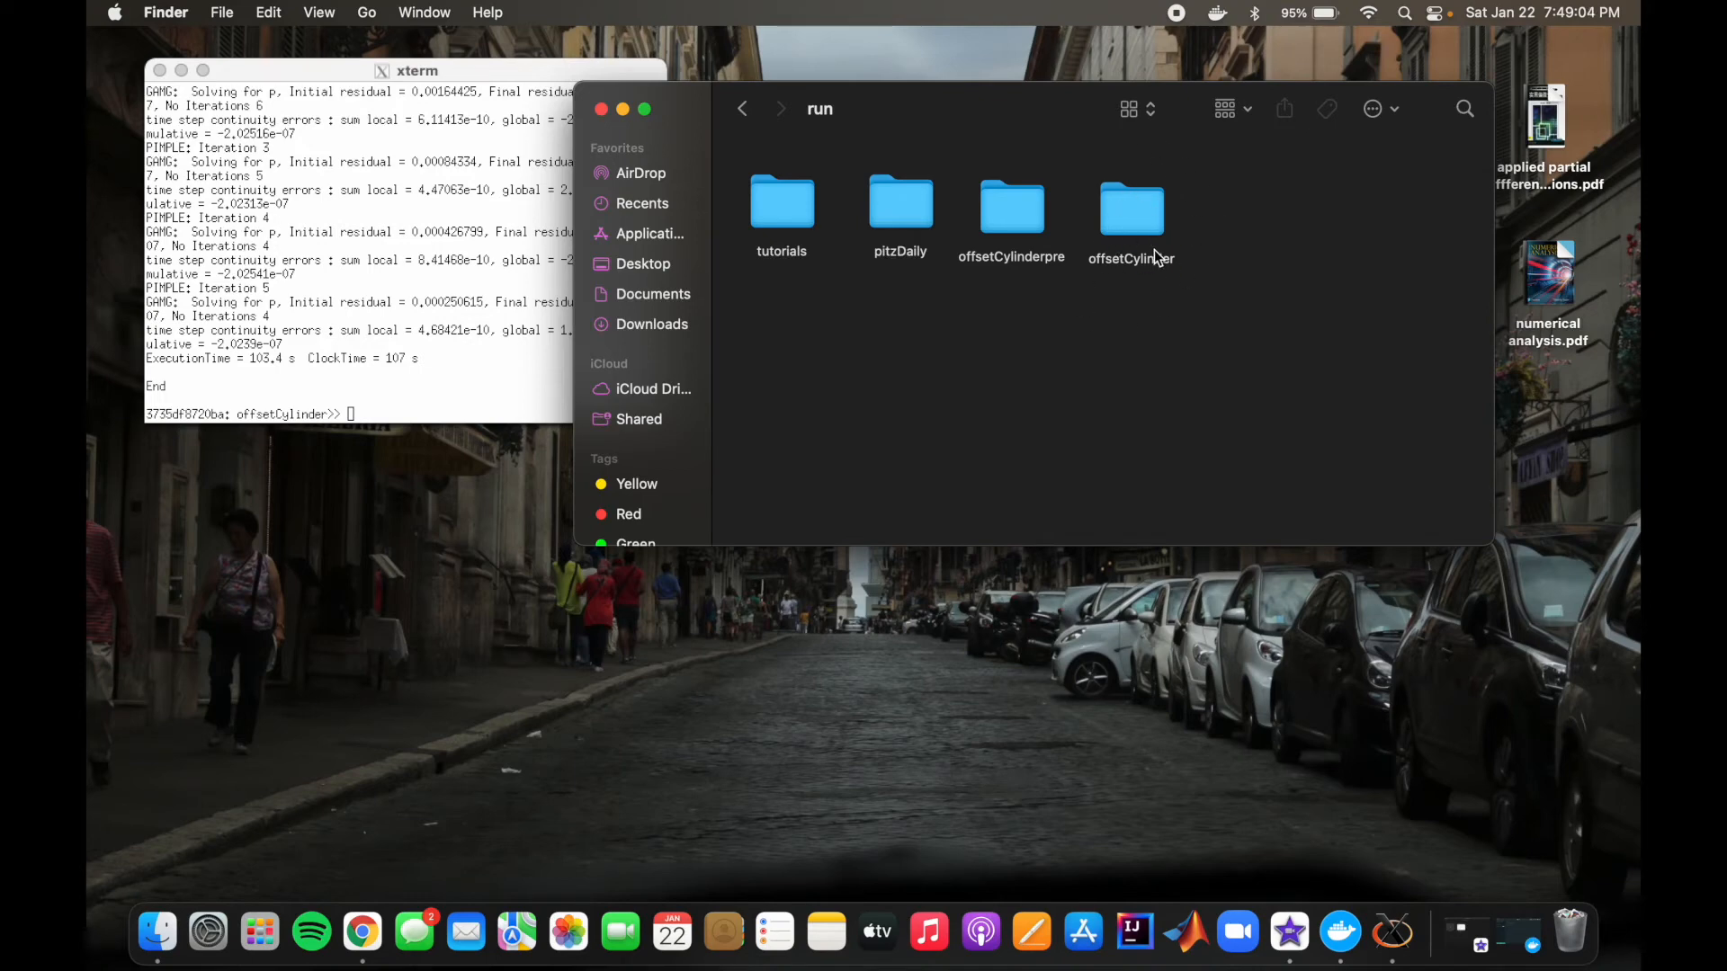
double_click(1137, 197)
scroll(1306, 202, down, 10)
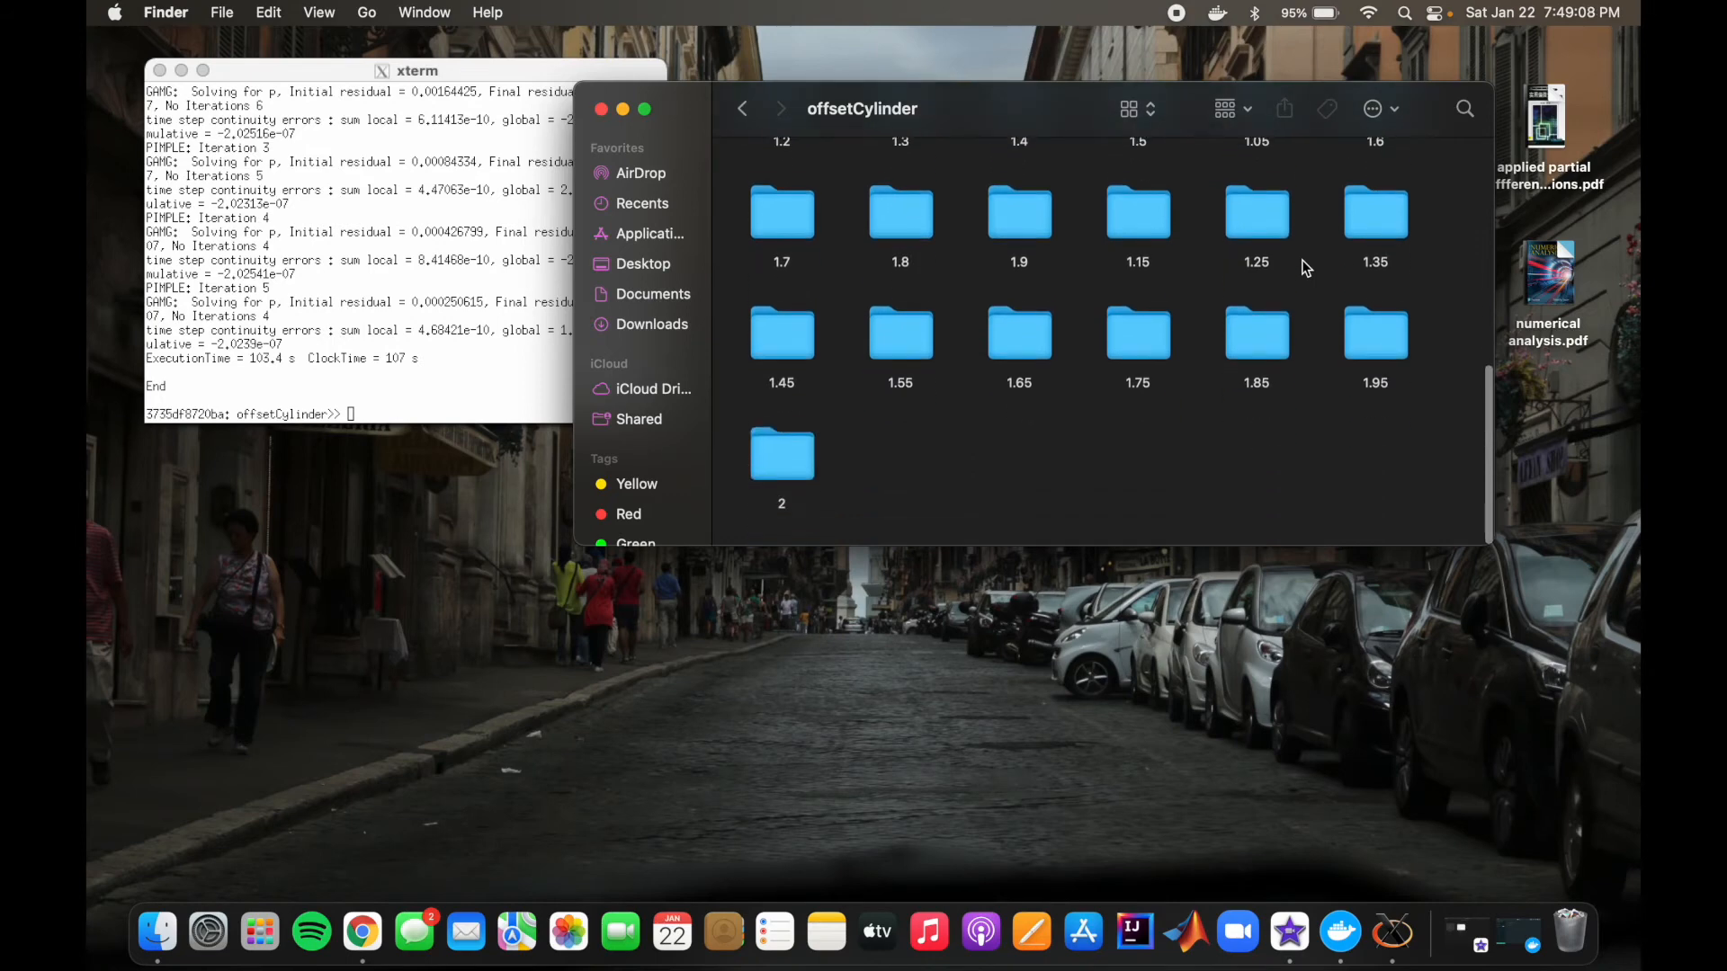
scroll(1306, 267, up, 10)
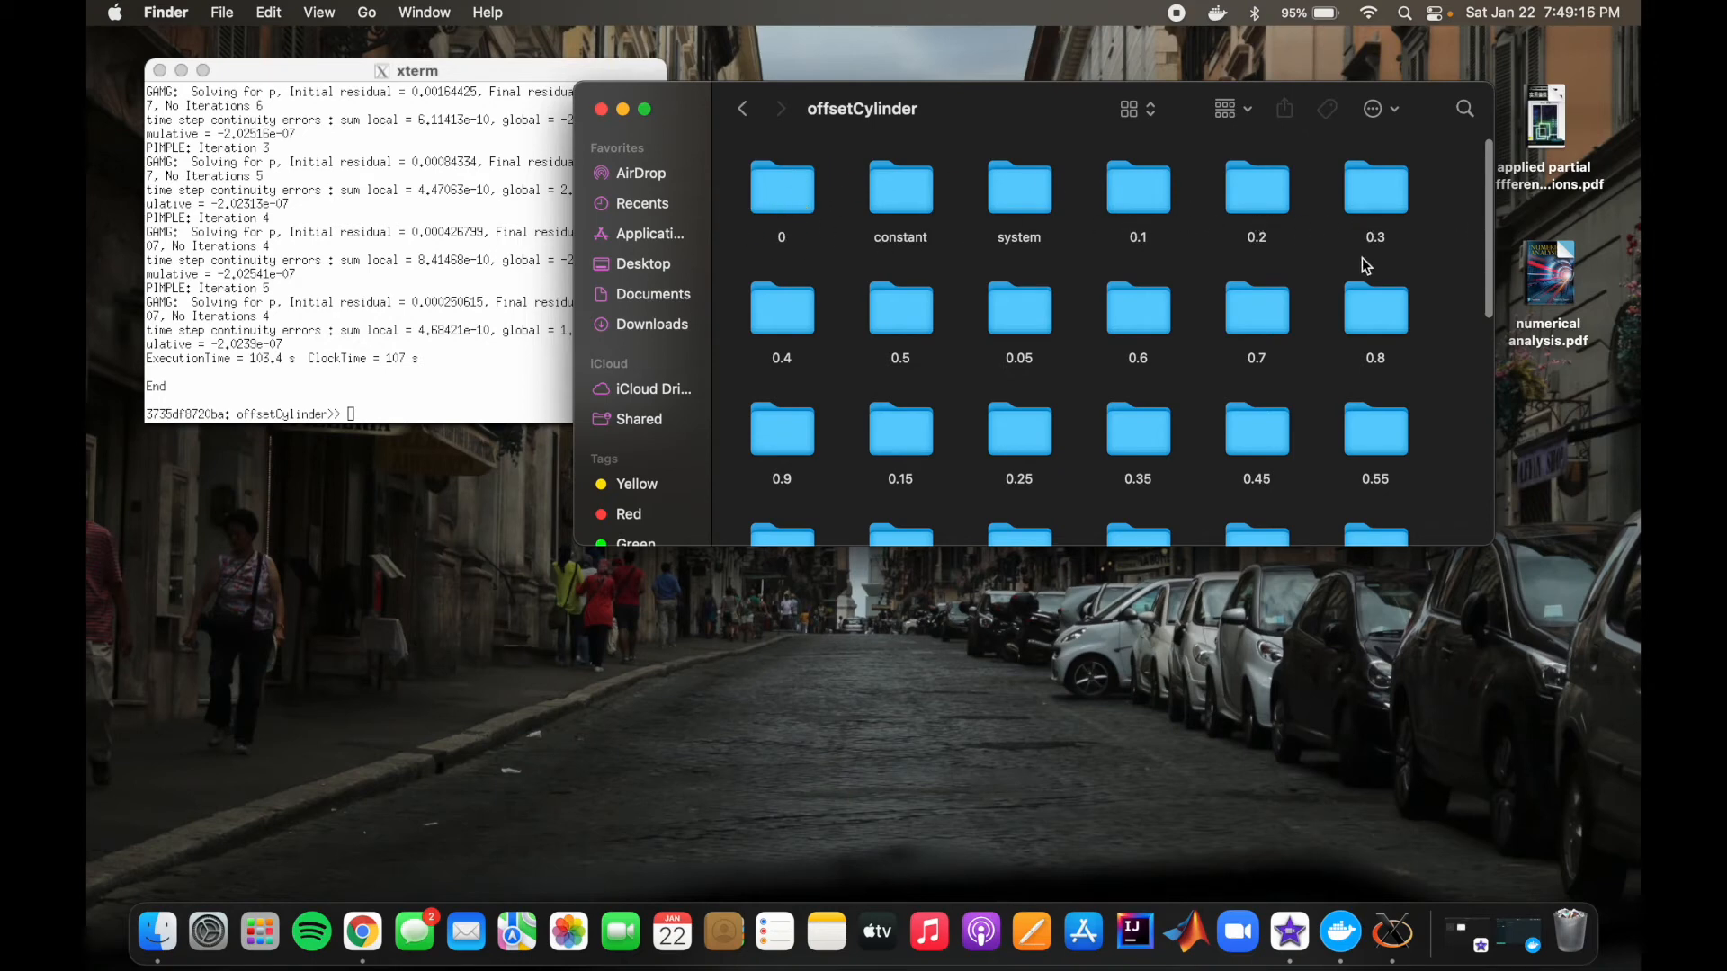
double_click(1140, 200)
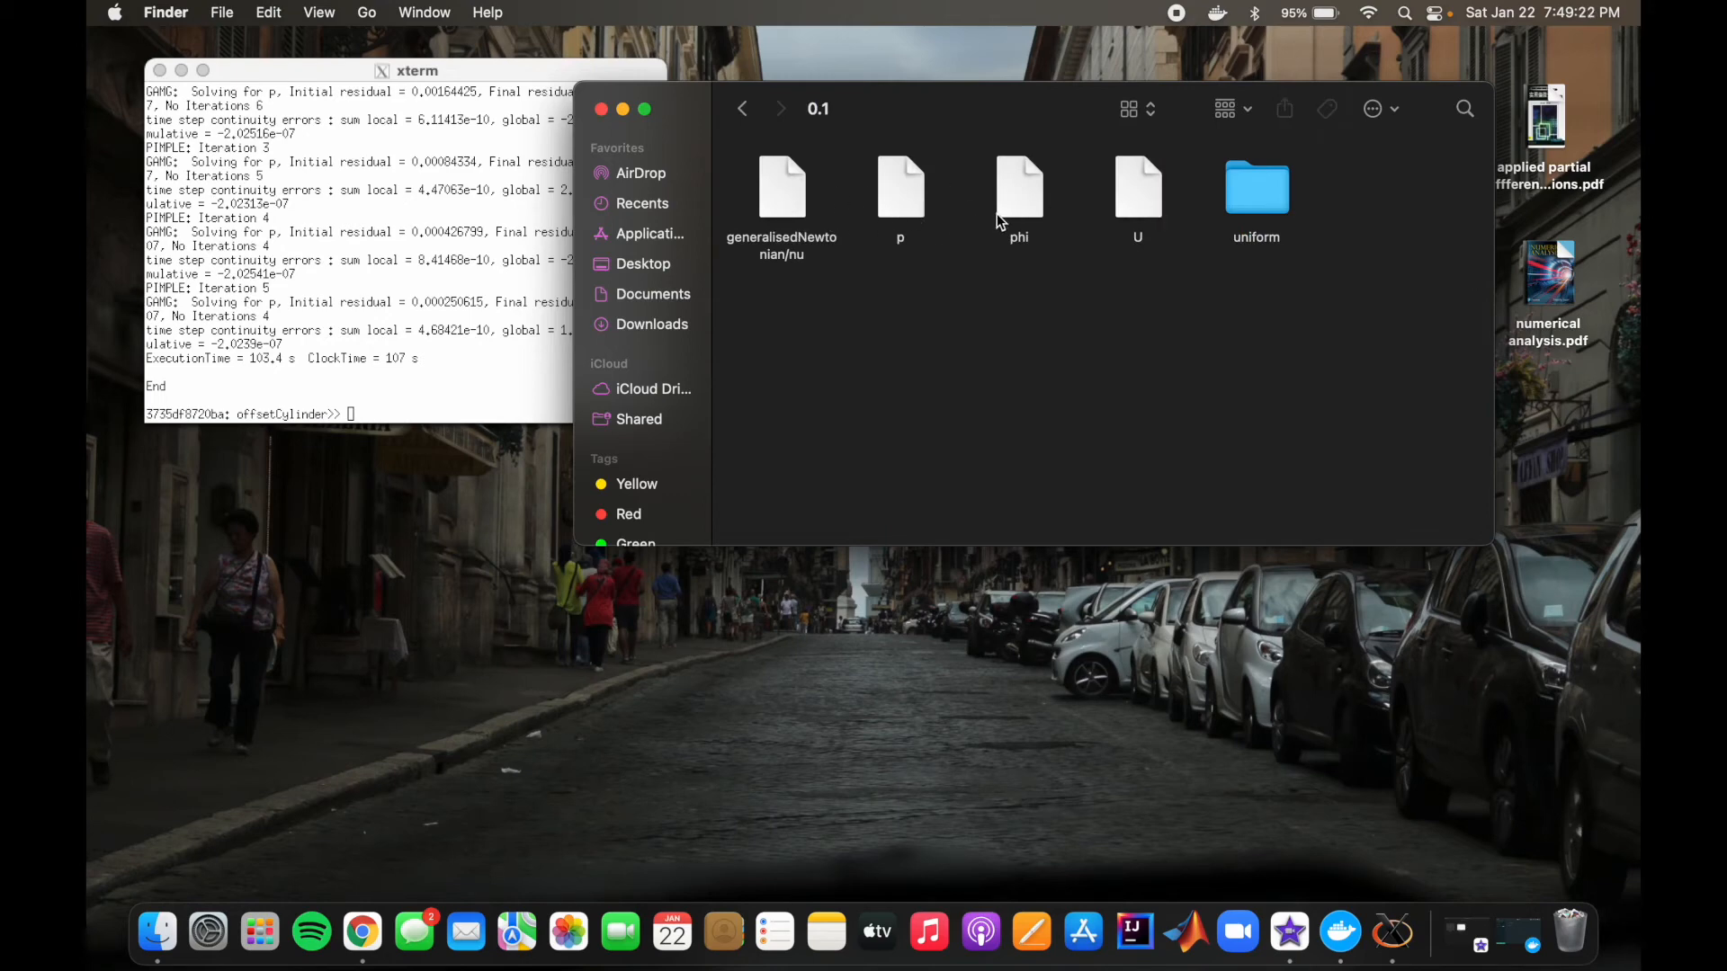
click(743, 110)
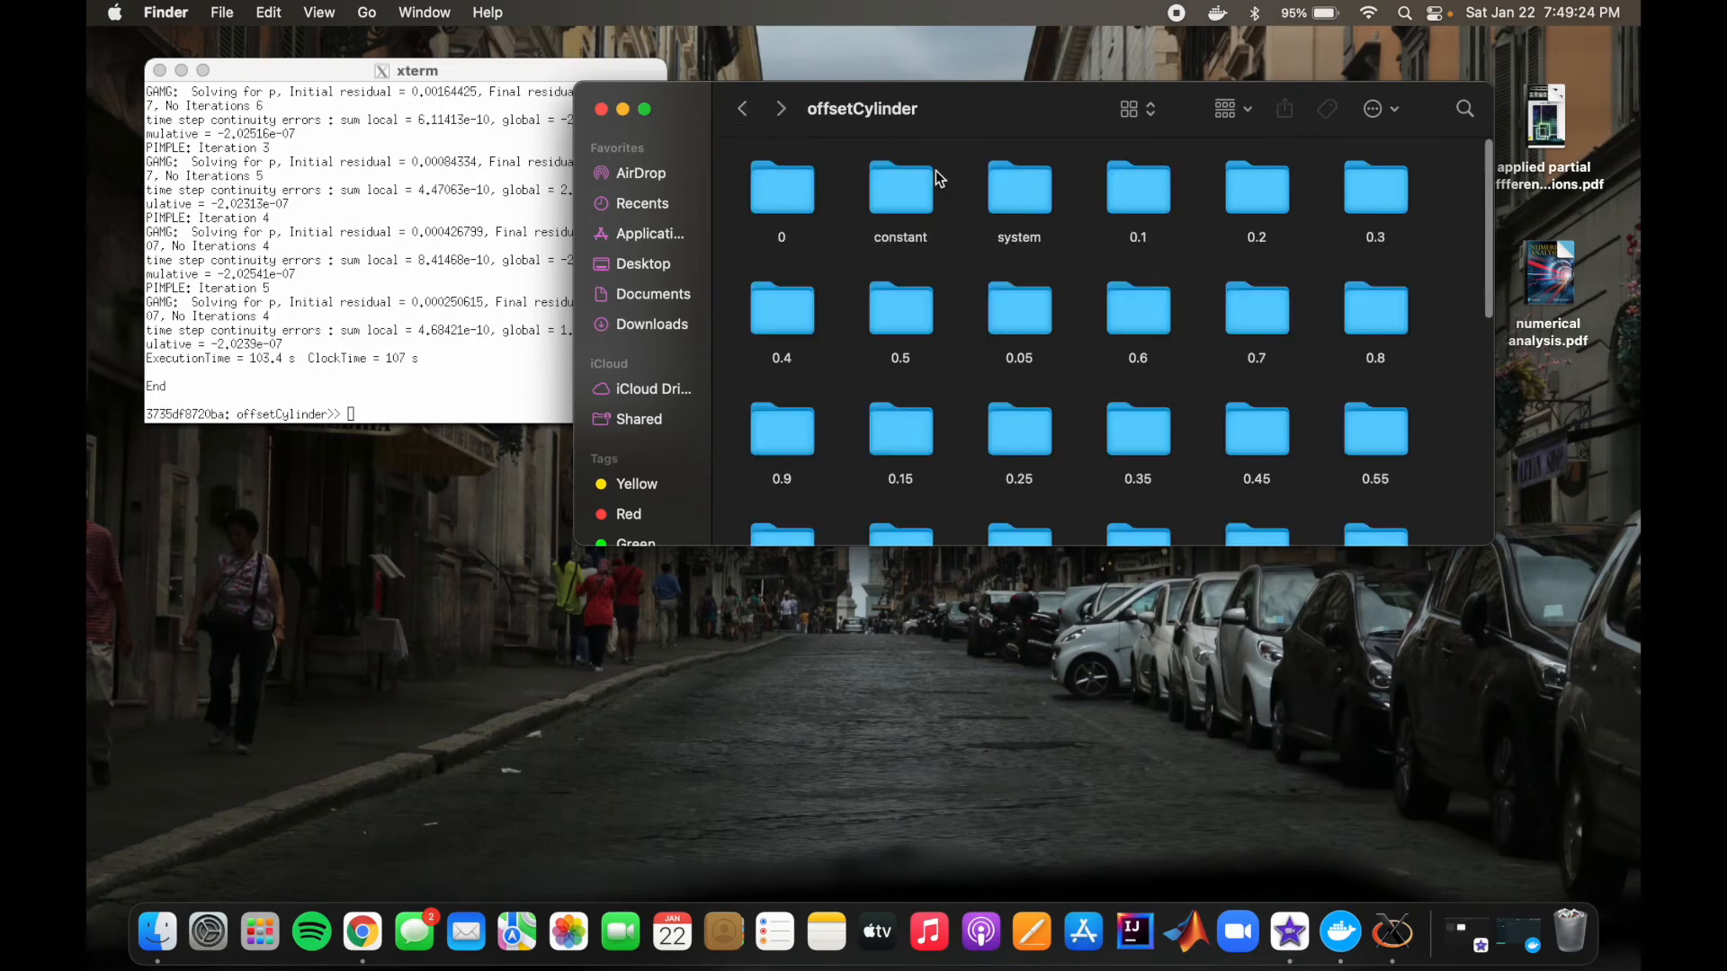
scroll(1195, 274, down, 10)
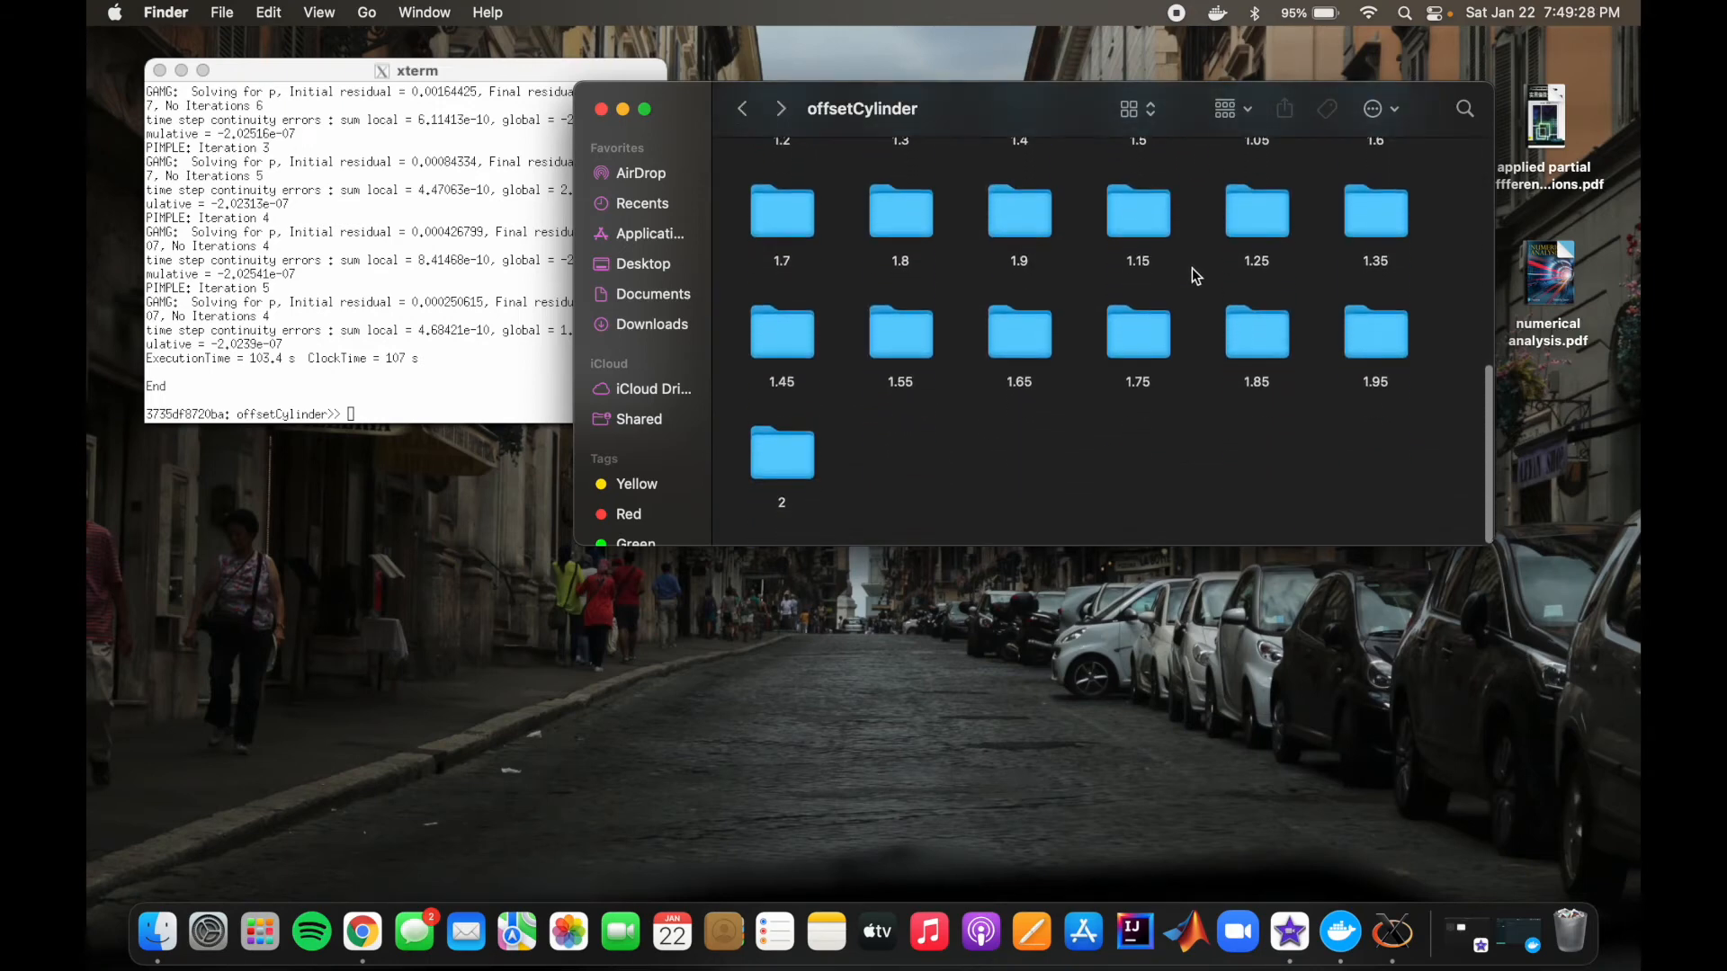
scroll(1191, 268, up, 10)
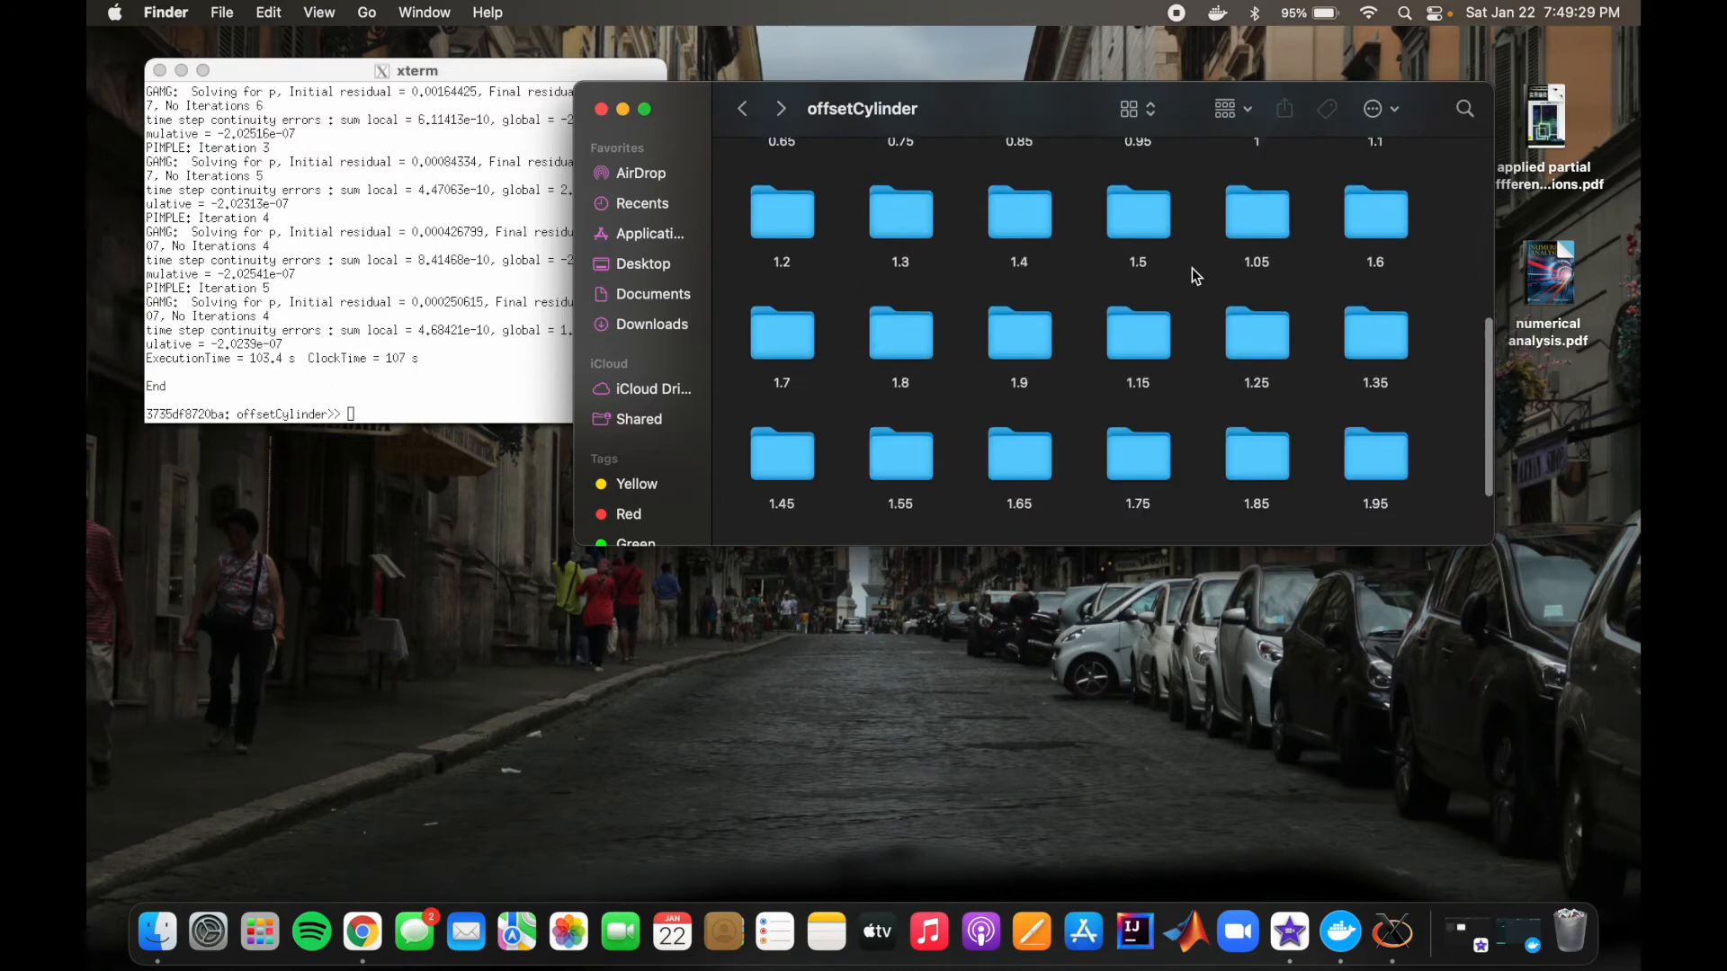
Step: Launch ParaView for the offsetCylinder case from the terminal with paraFoam & and dismiss its startup screen
click(401, 403)
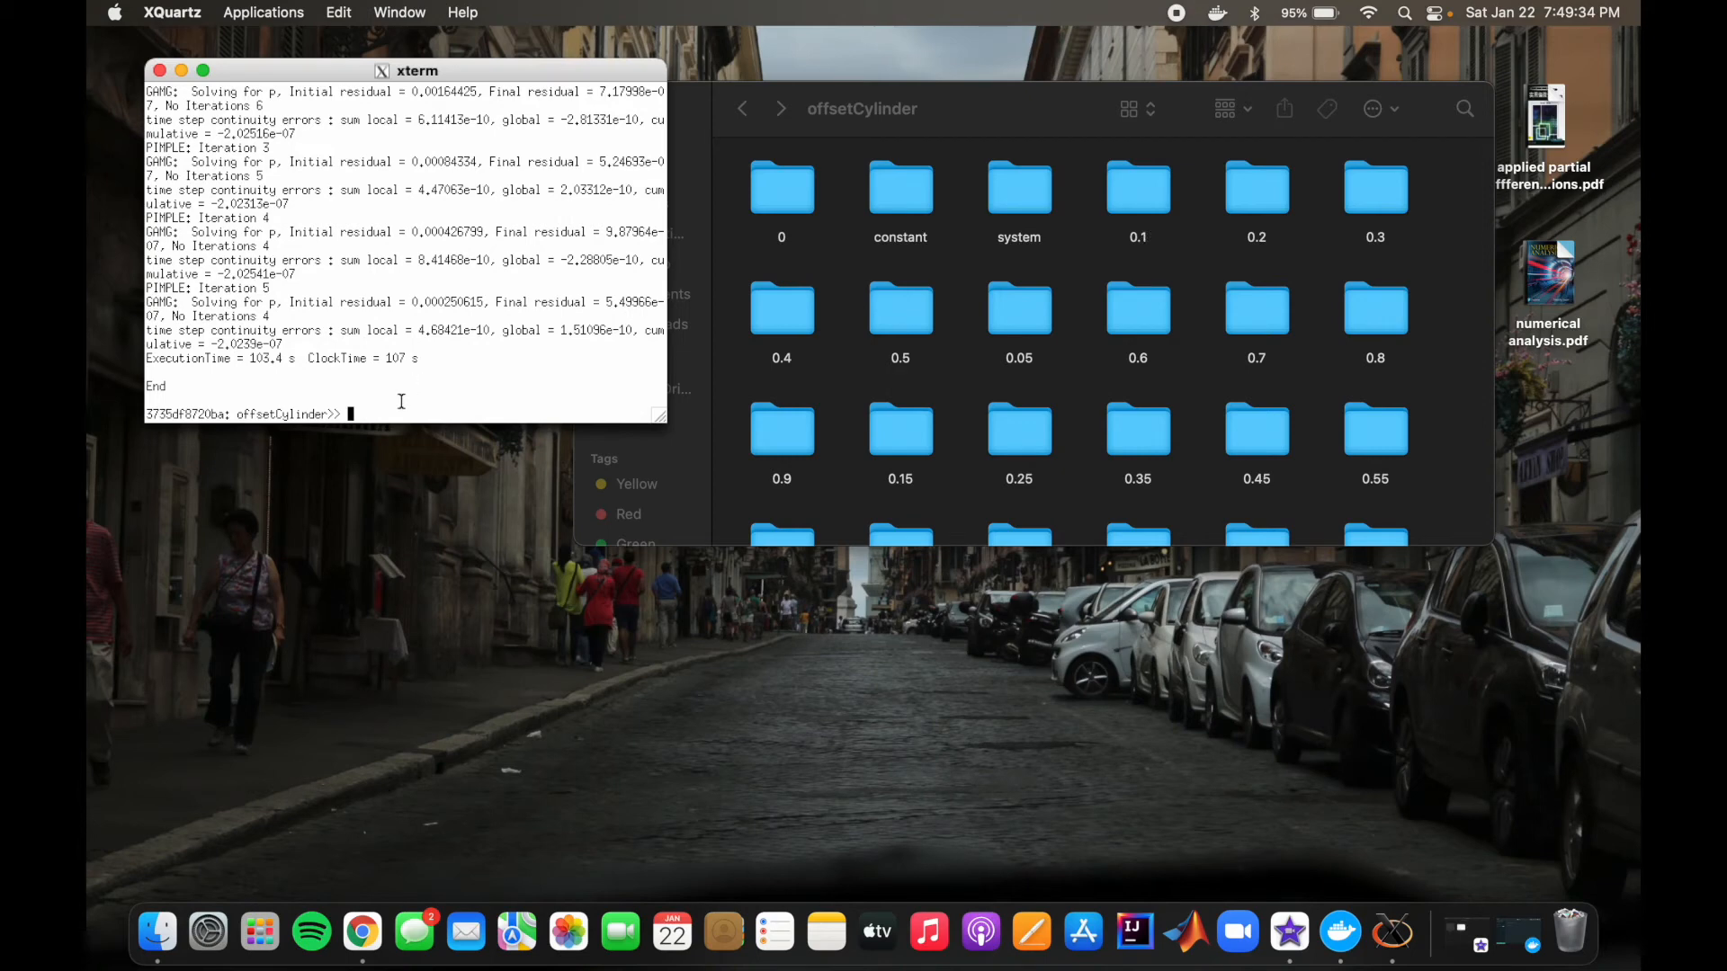
text(paraFoam &)
key(Return)
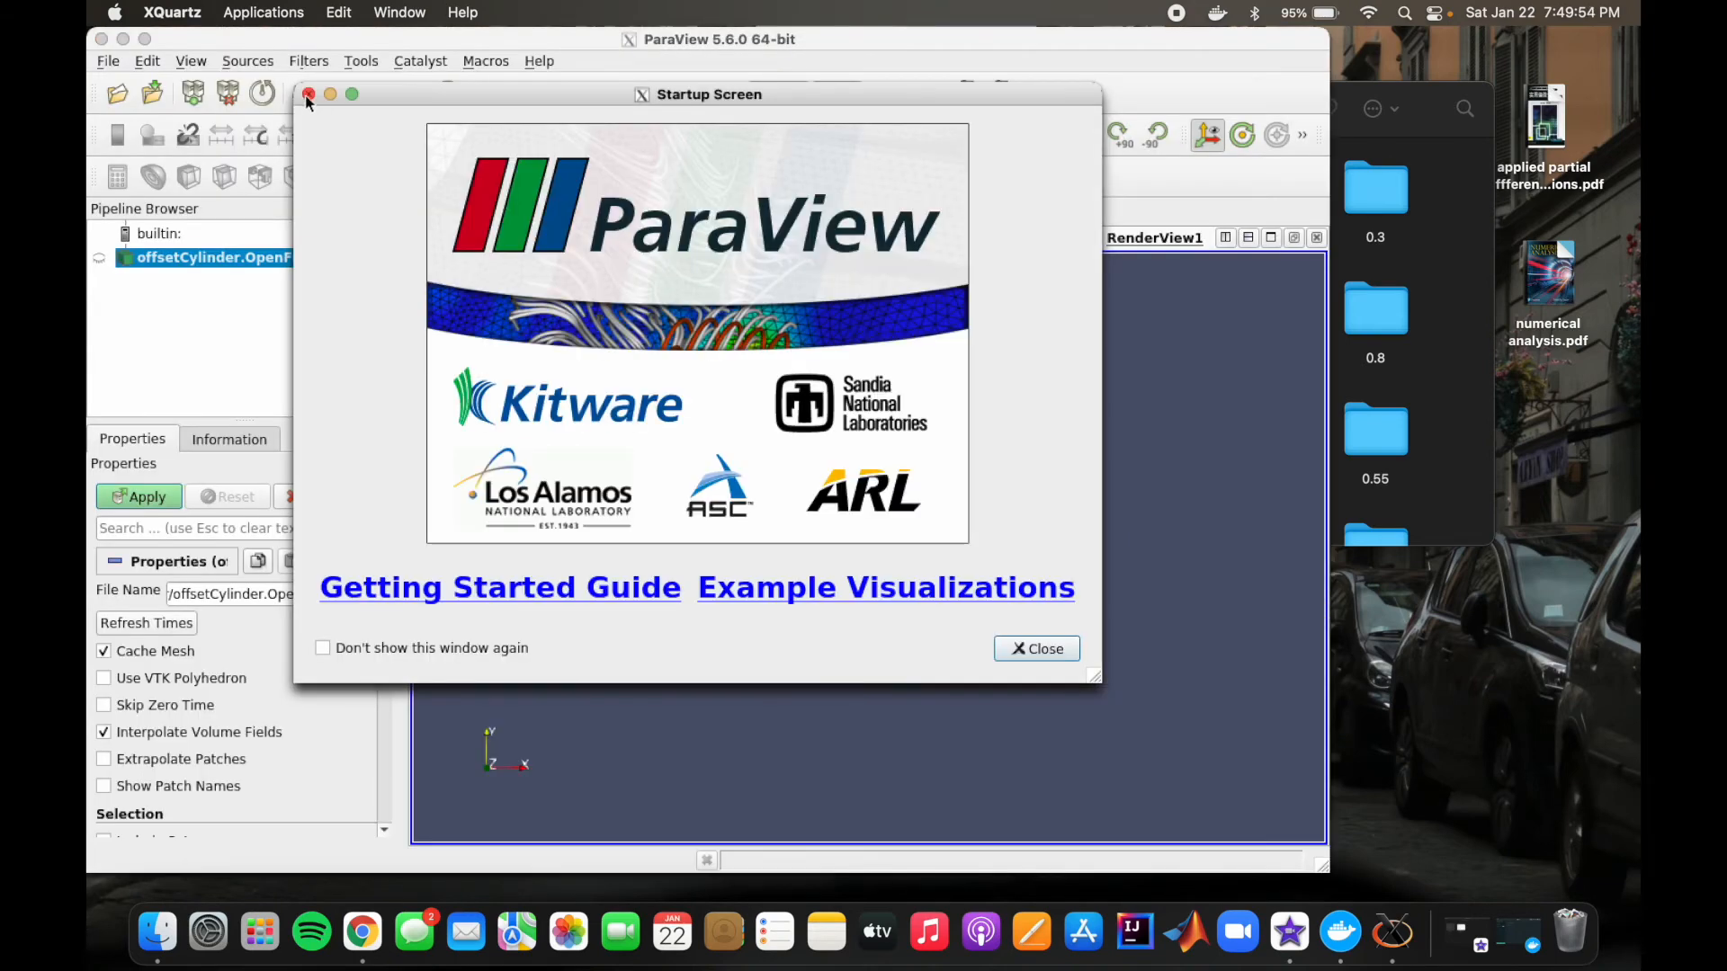
click(308, 95)
drag(344, 45, 489, 37)
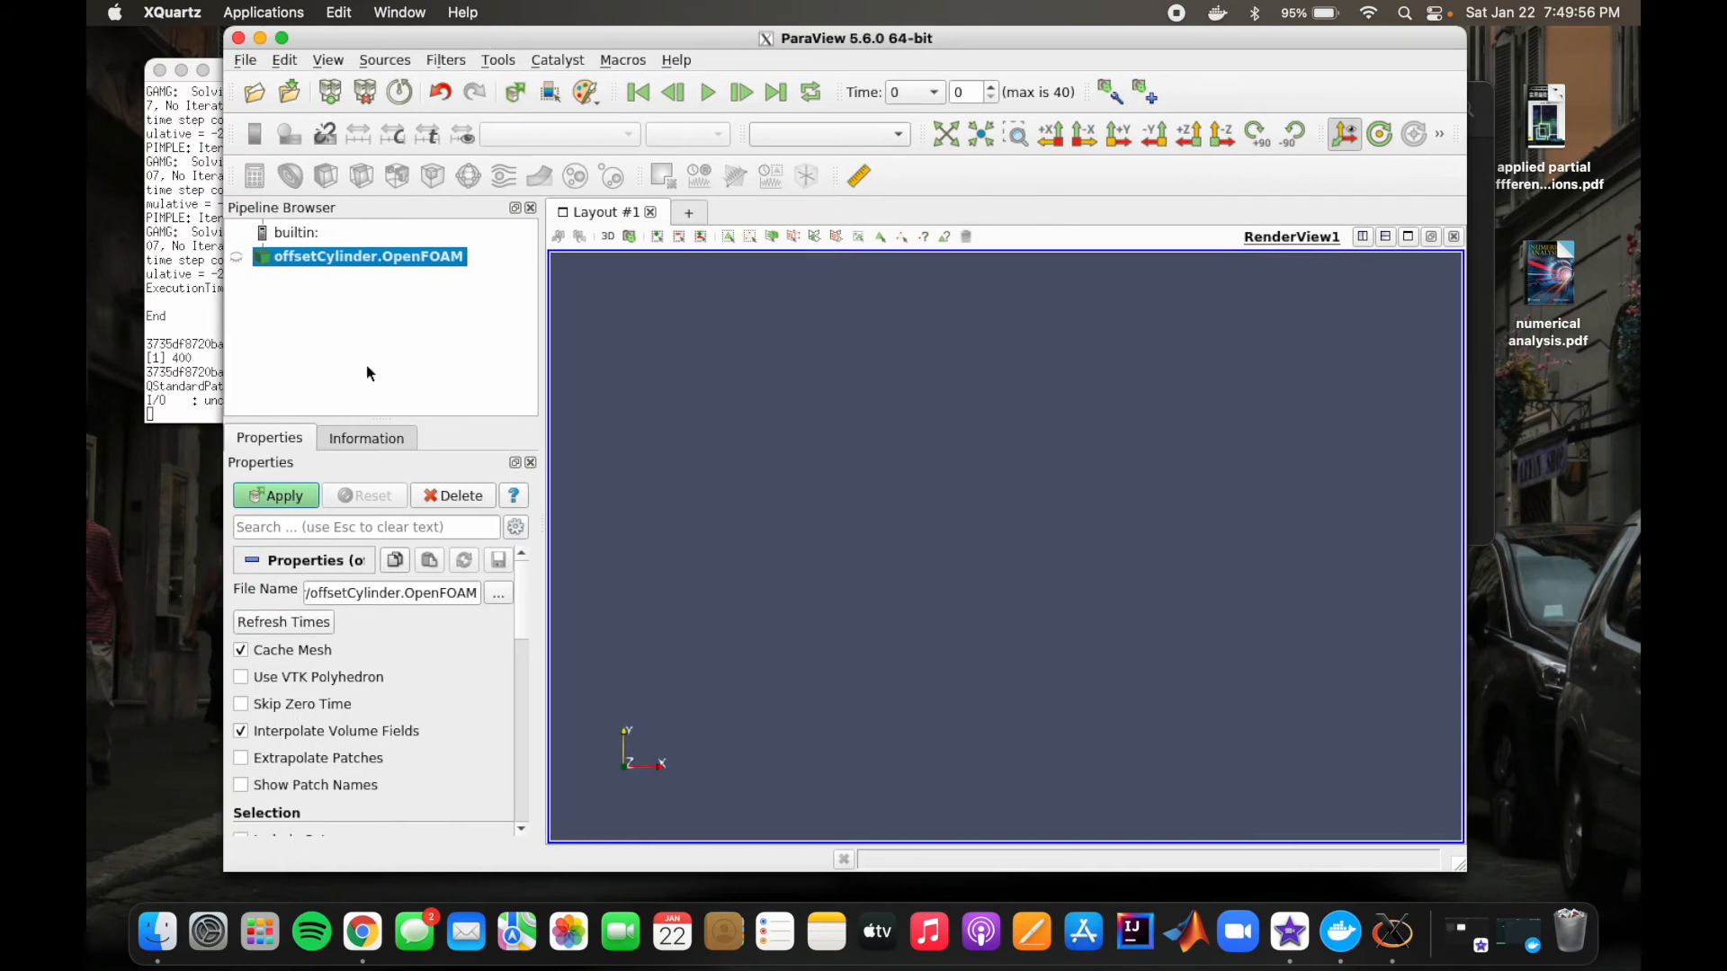
Step: Load the offsetCylinder case into the render view and color it by the point velocity field U
click(293, 500)
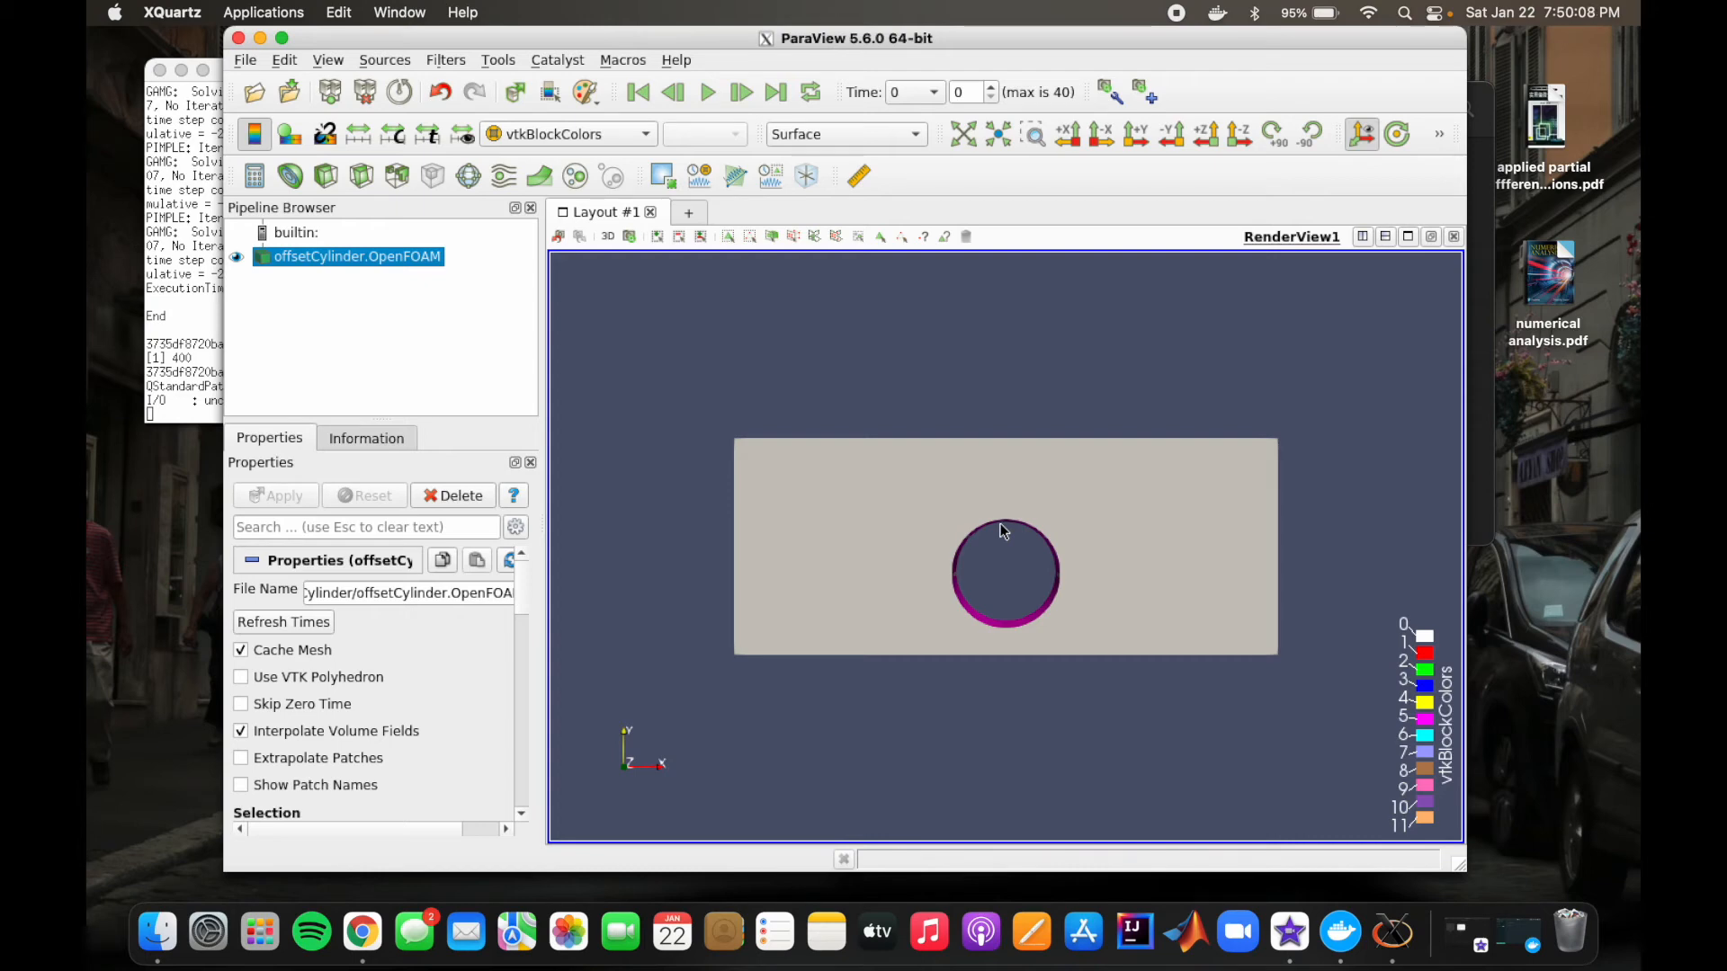
click(644, 134)
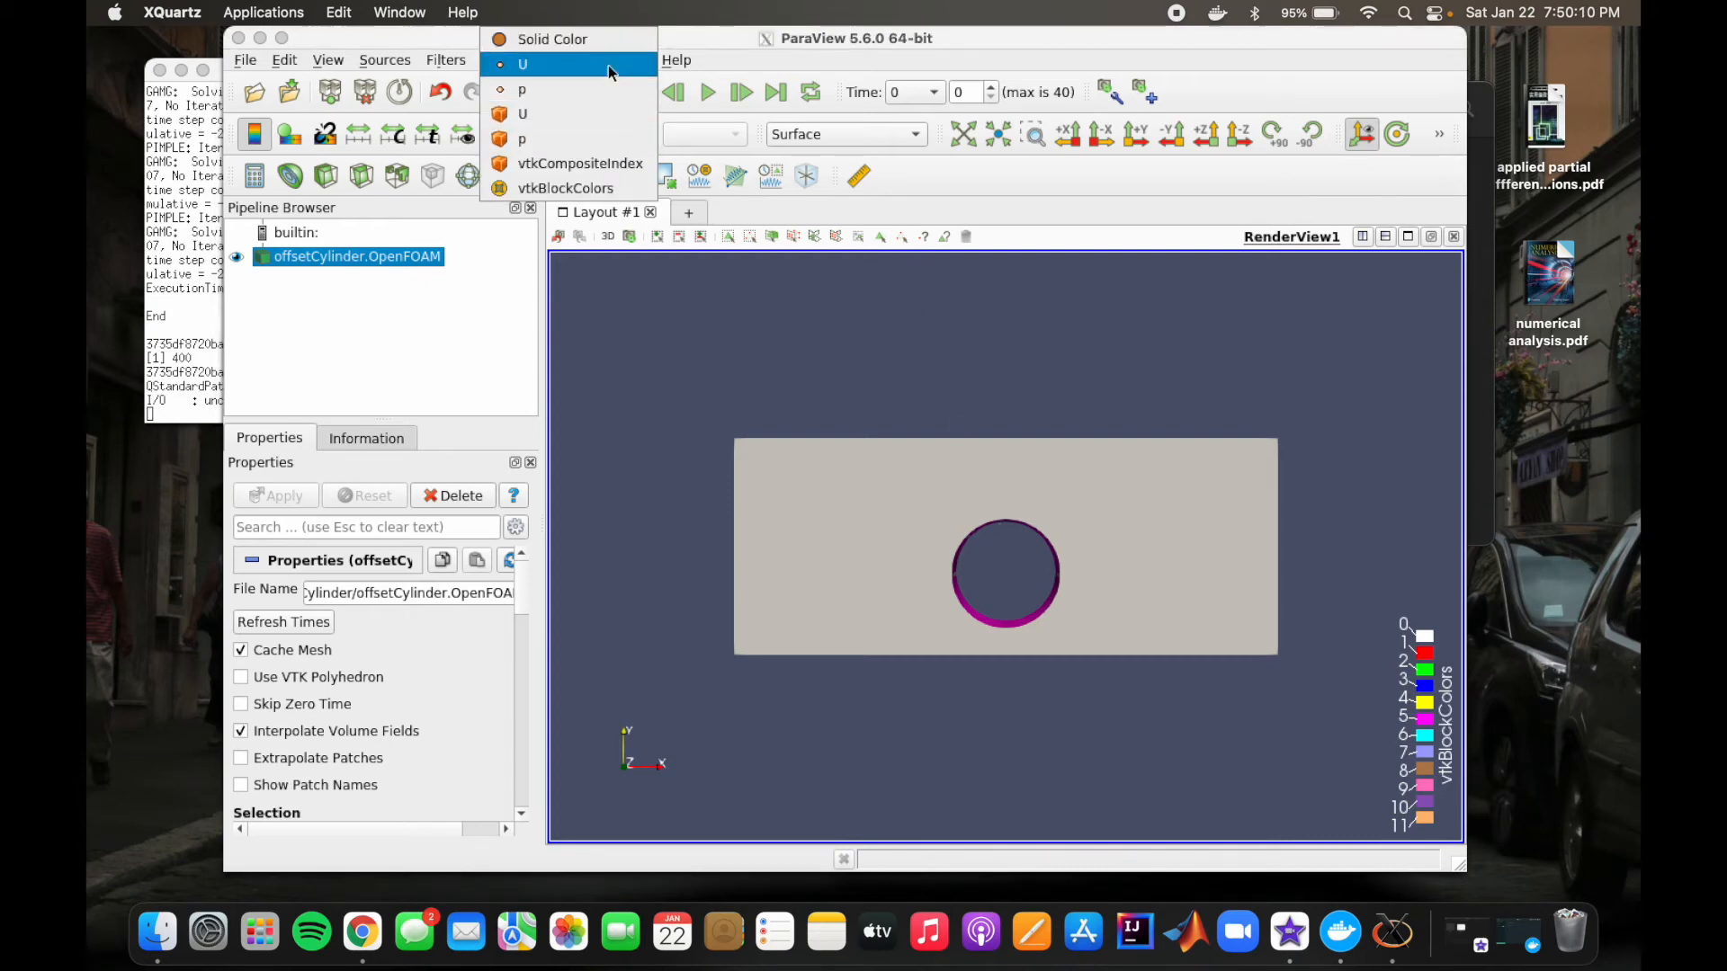
click(606, 64)
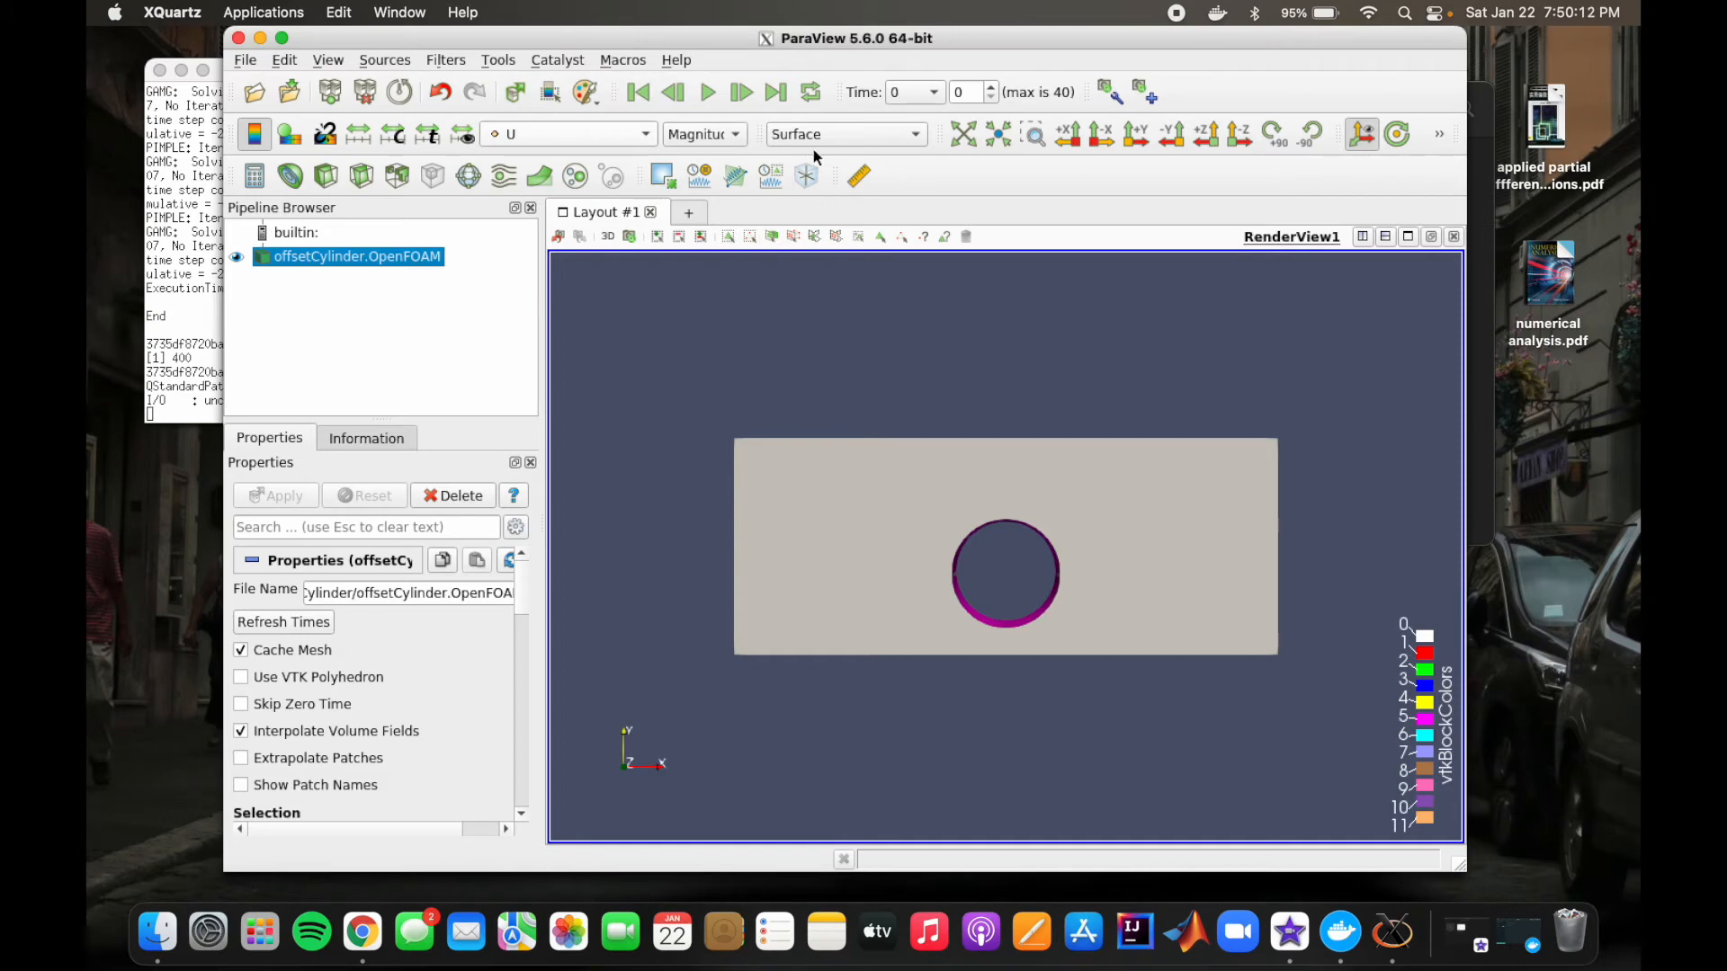
drag(1374, 37, 1321, 38)
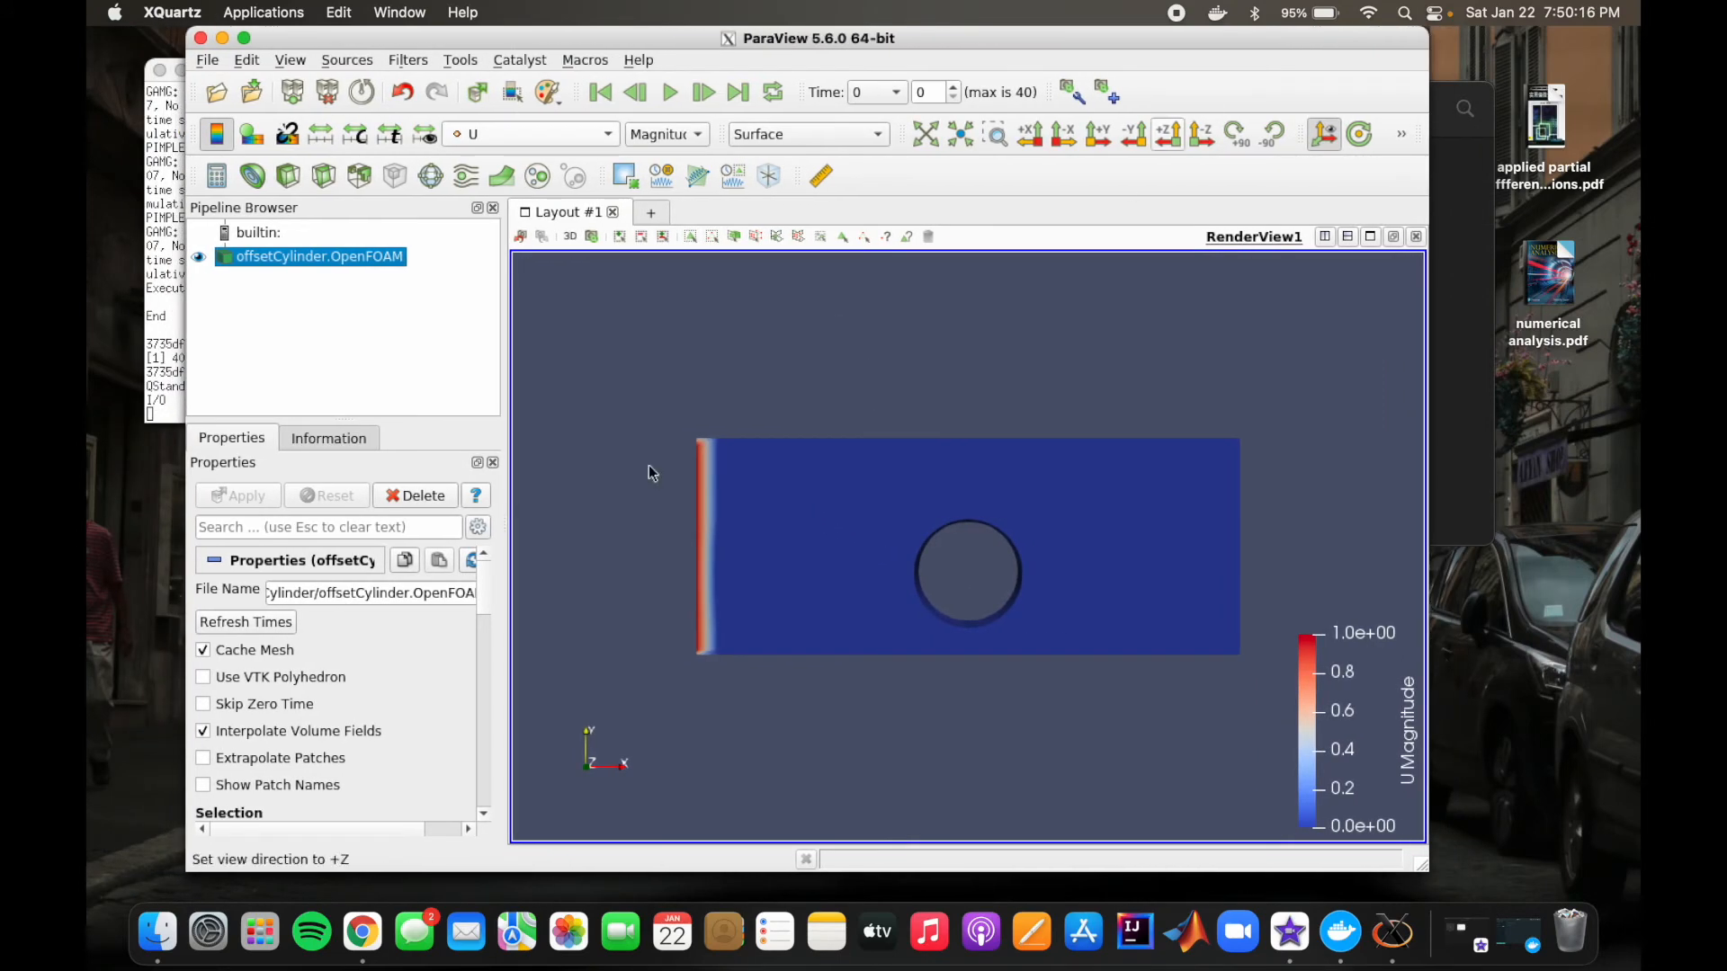
Step: Apply the Blue to Red Rainbow preset to the U color map and close the color map editor
scroll(352, 654, down, 8)
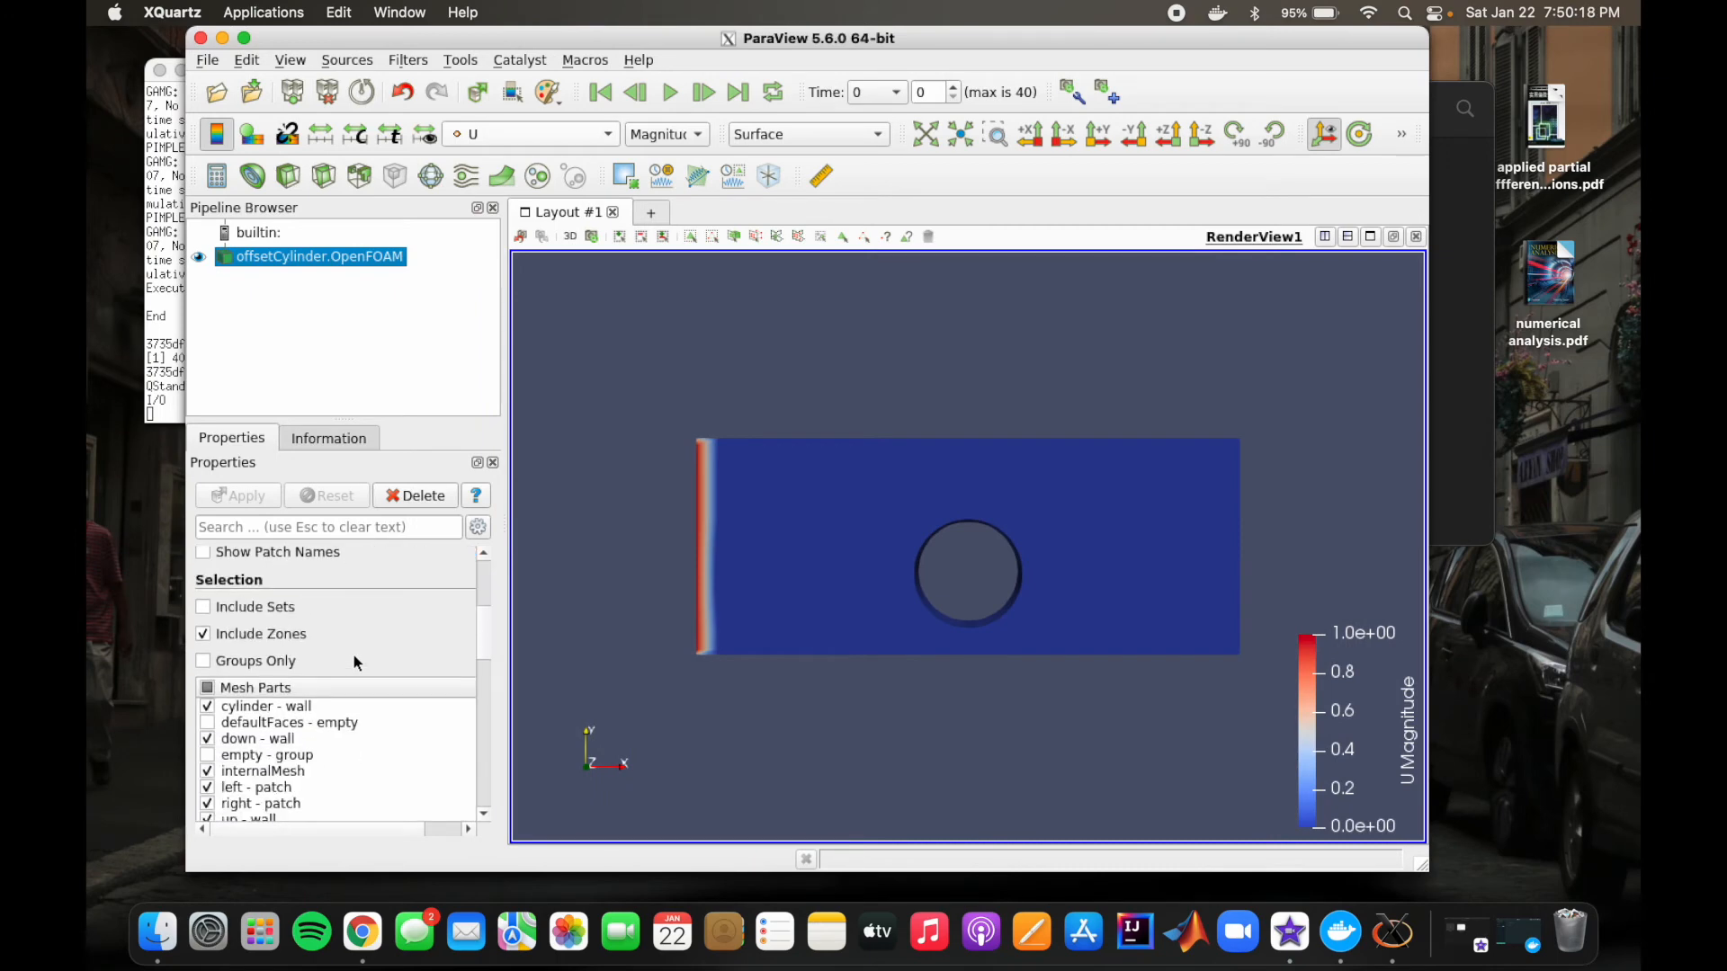
scroll(353, 653, down, 10)
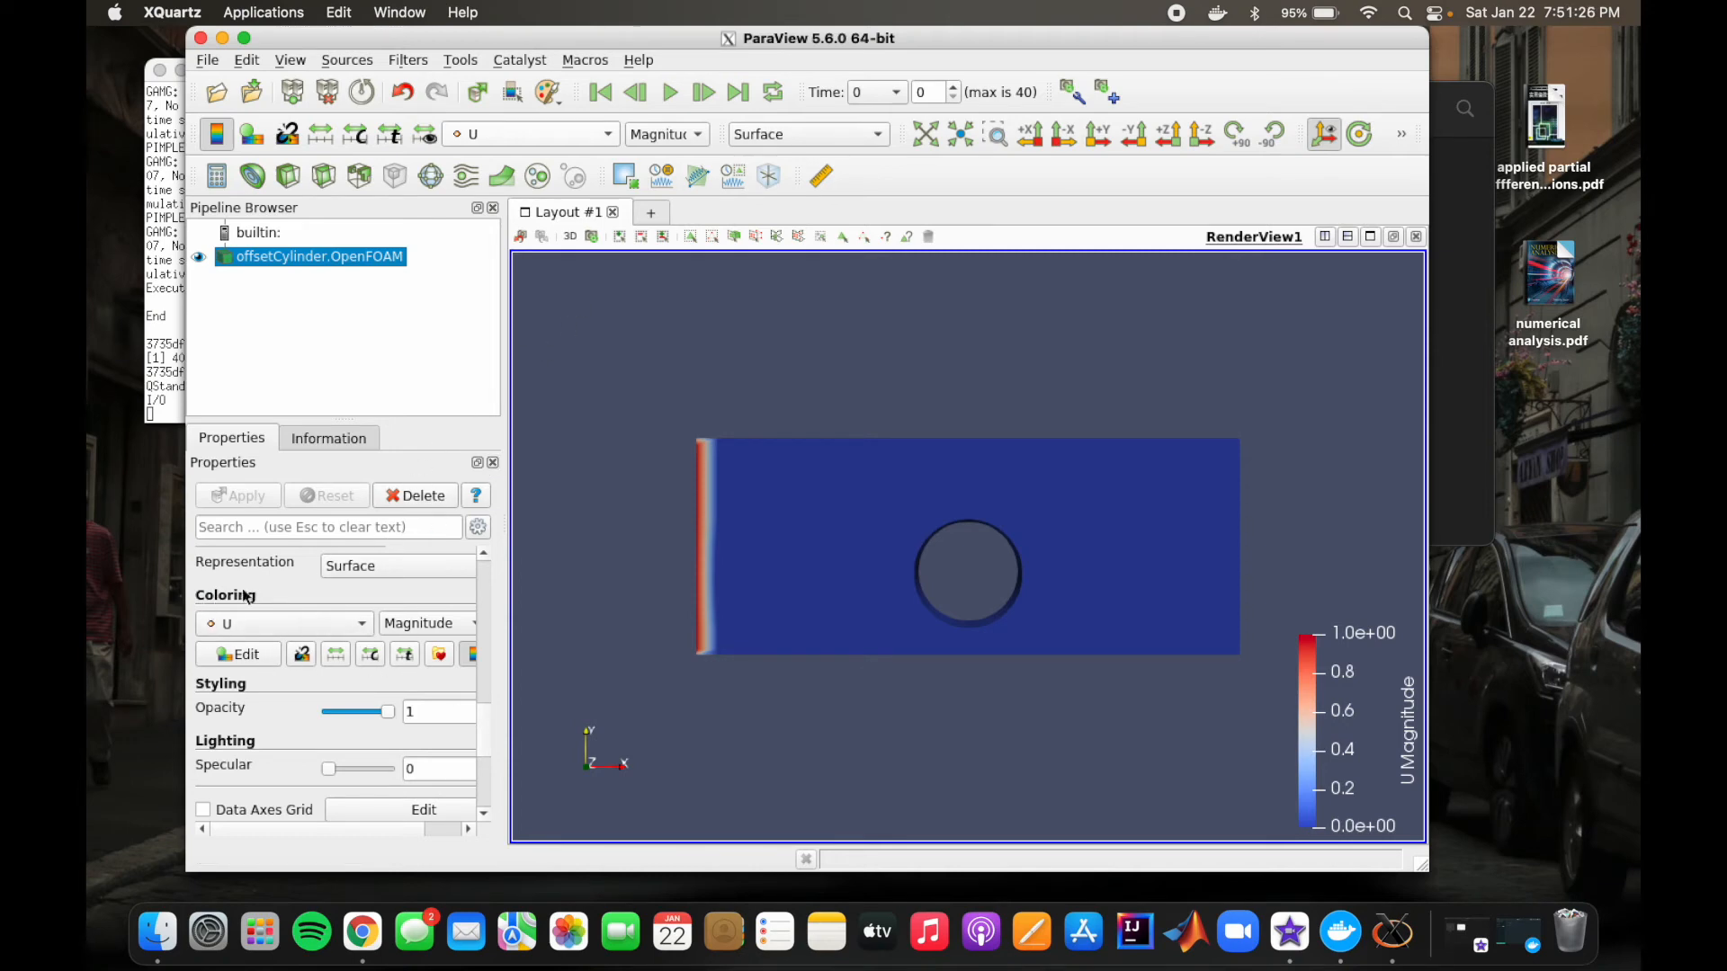
click(243, 656)
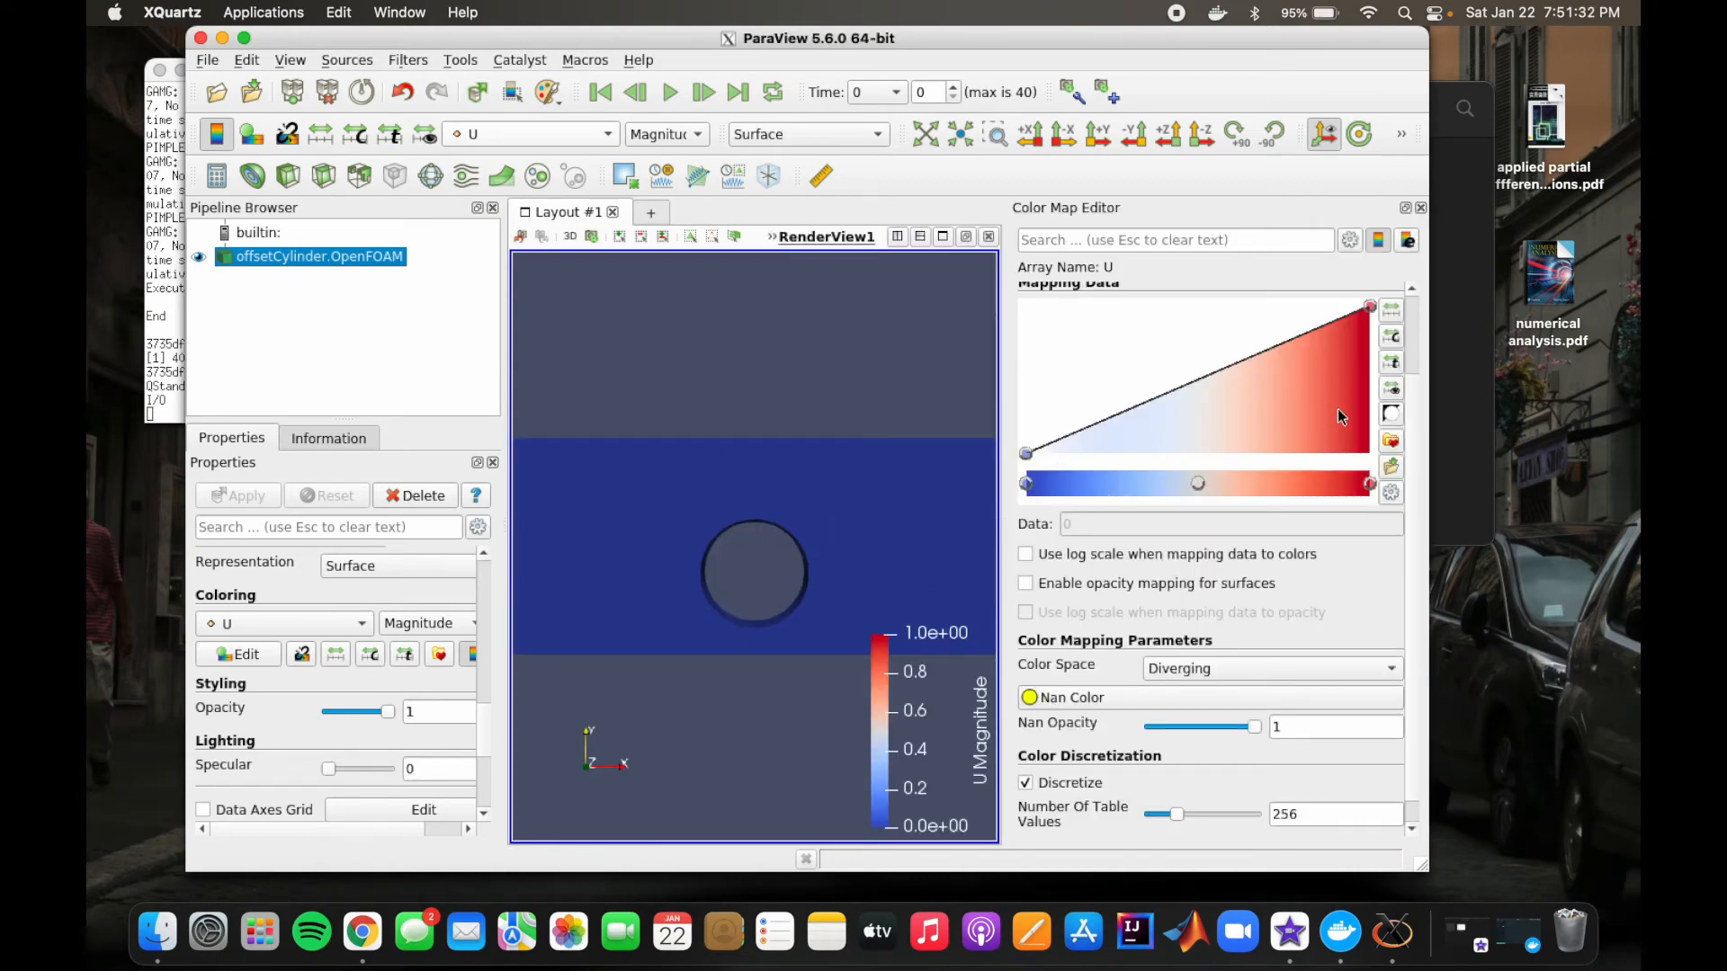
click(1391, 441)
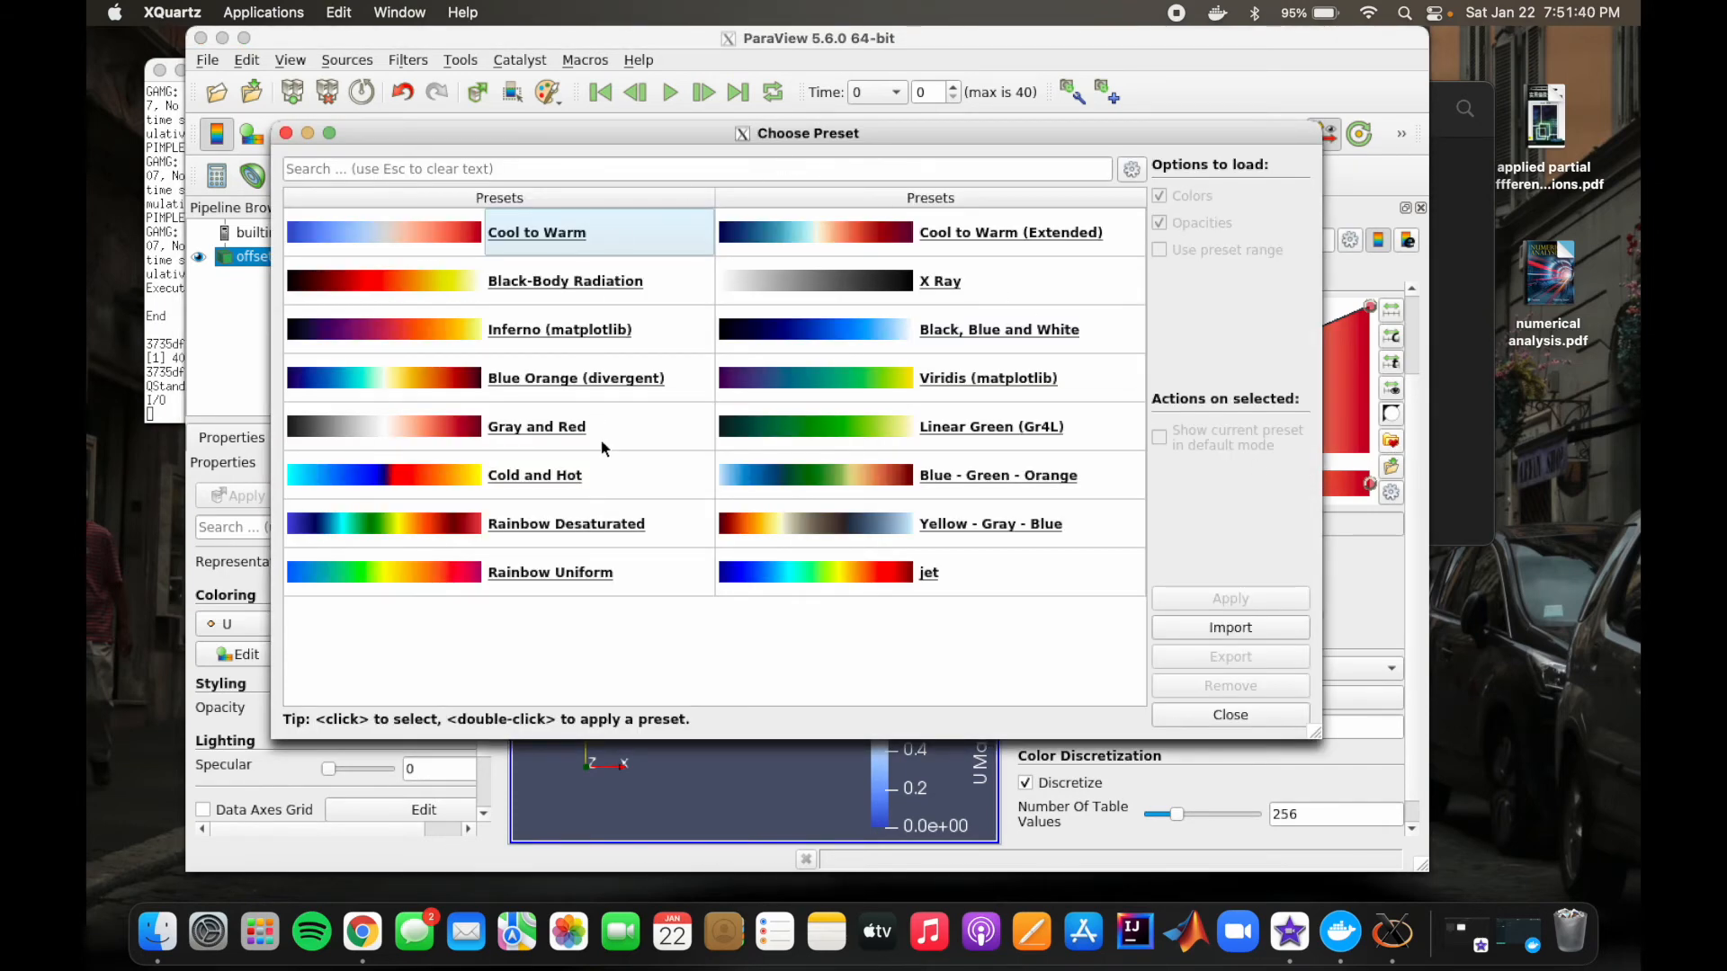
click(631, 161)
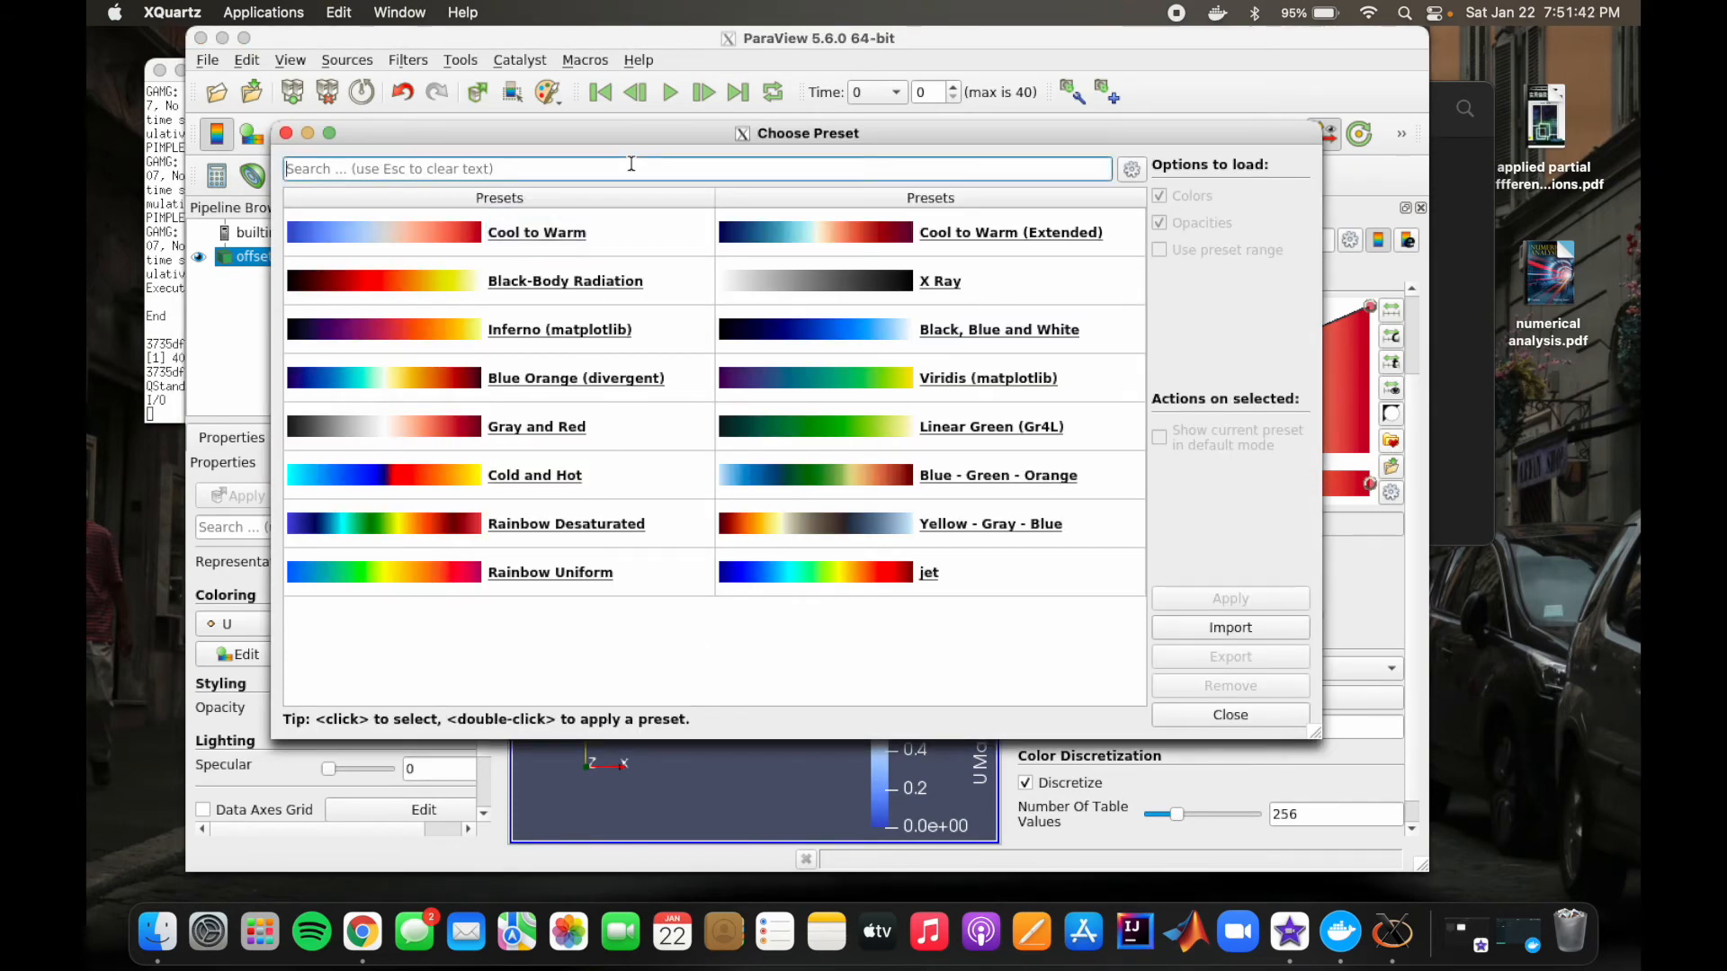
text(blue to red)
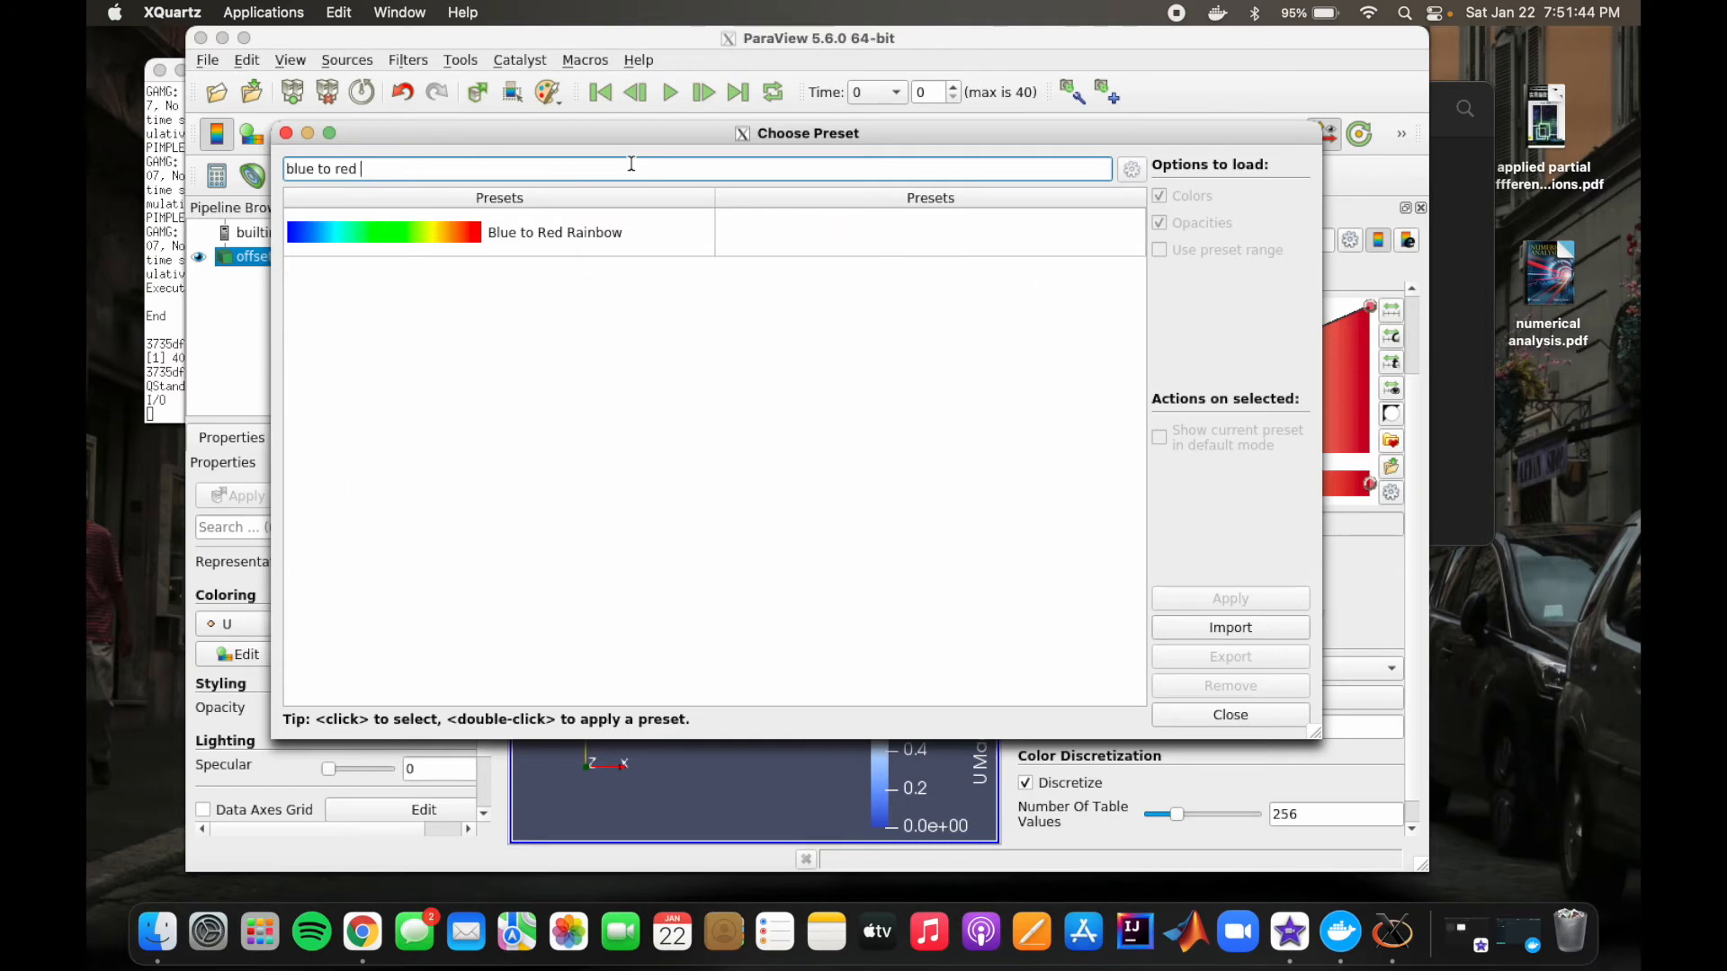
click(492, 238)
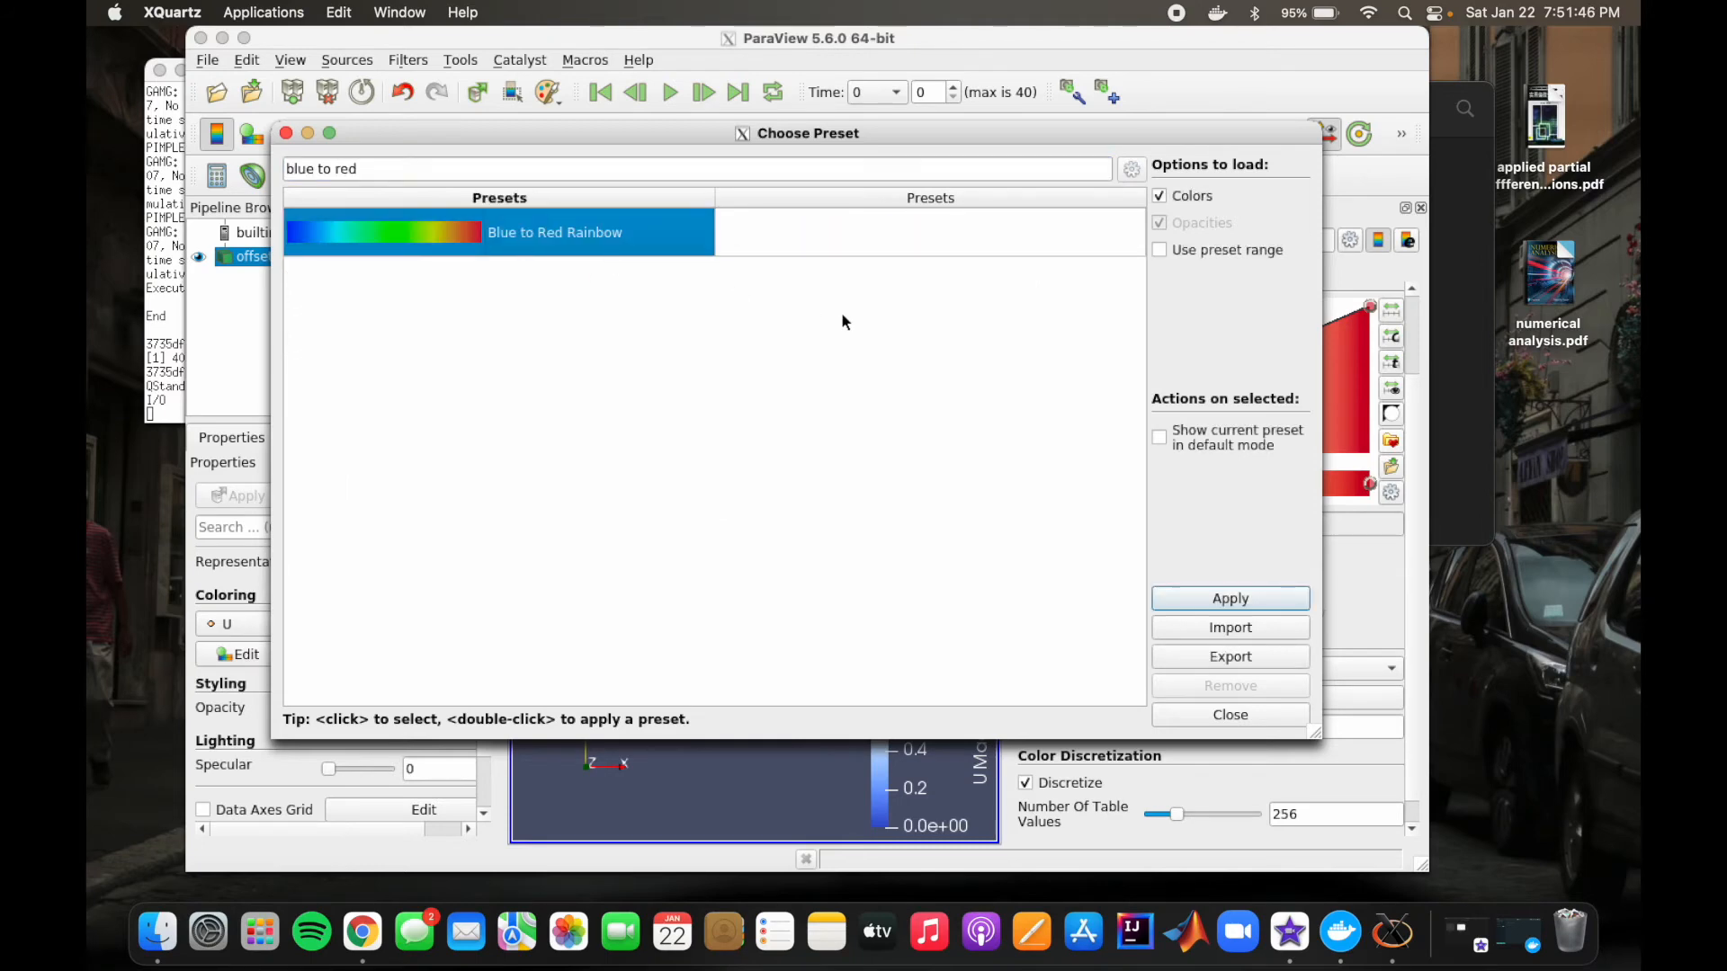
click(1231, 599)
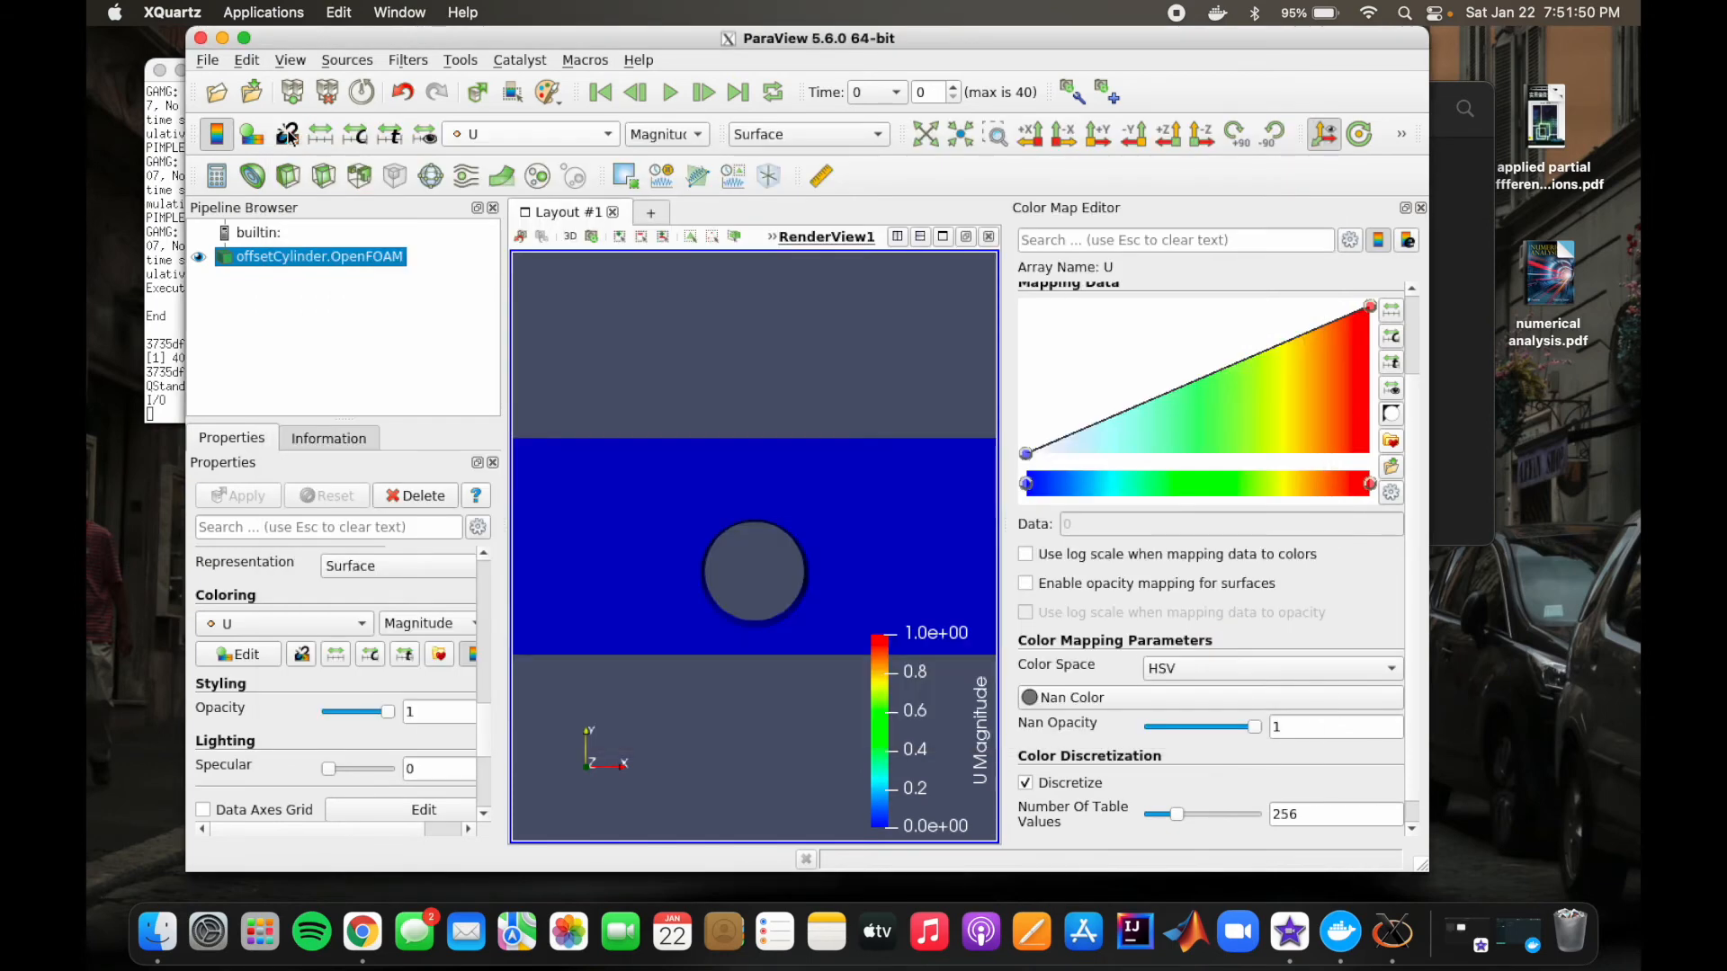
click(286, 133)
click(1421, 209)
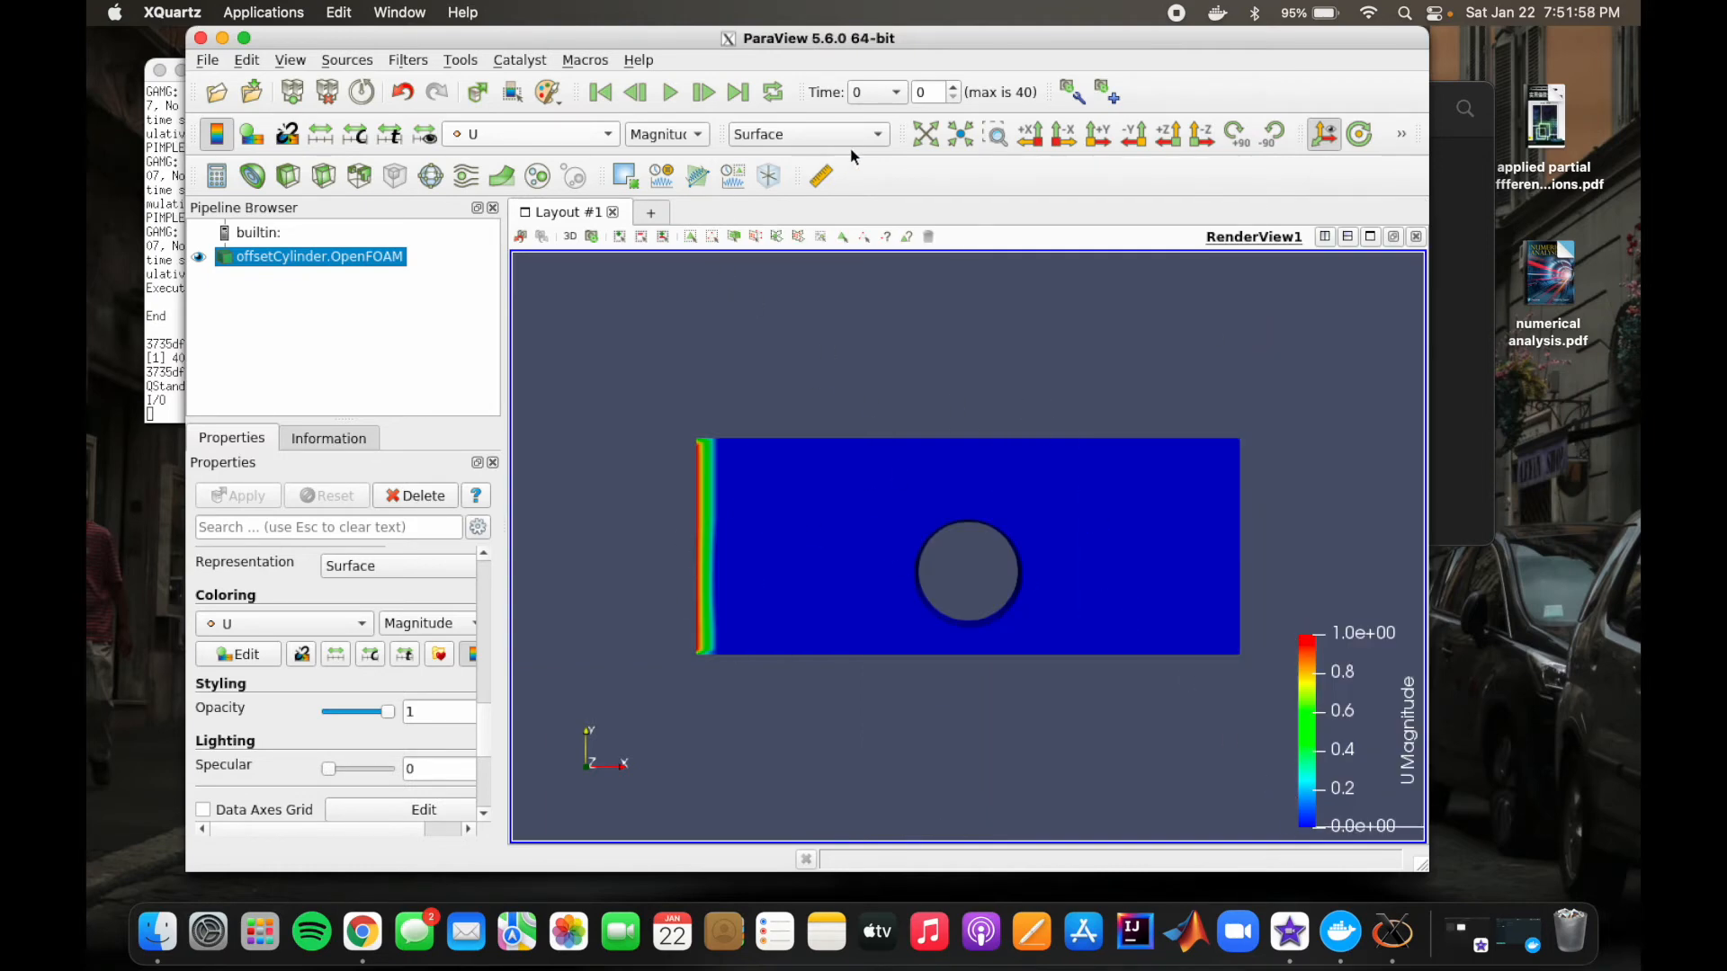
Step: View the mesh in the Wireframe representation and return it to Surface
click(870, 134)
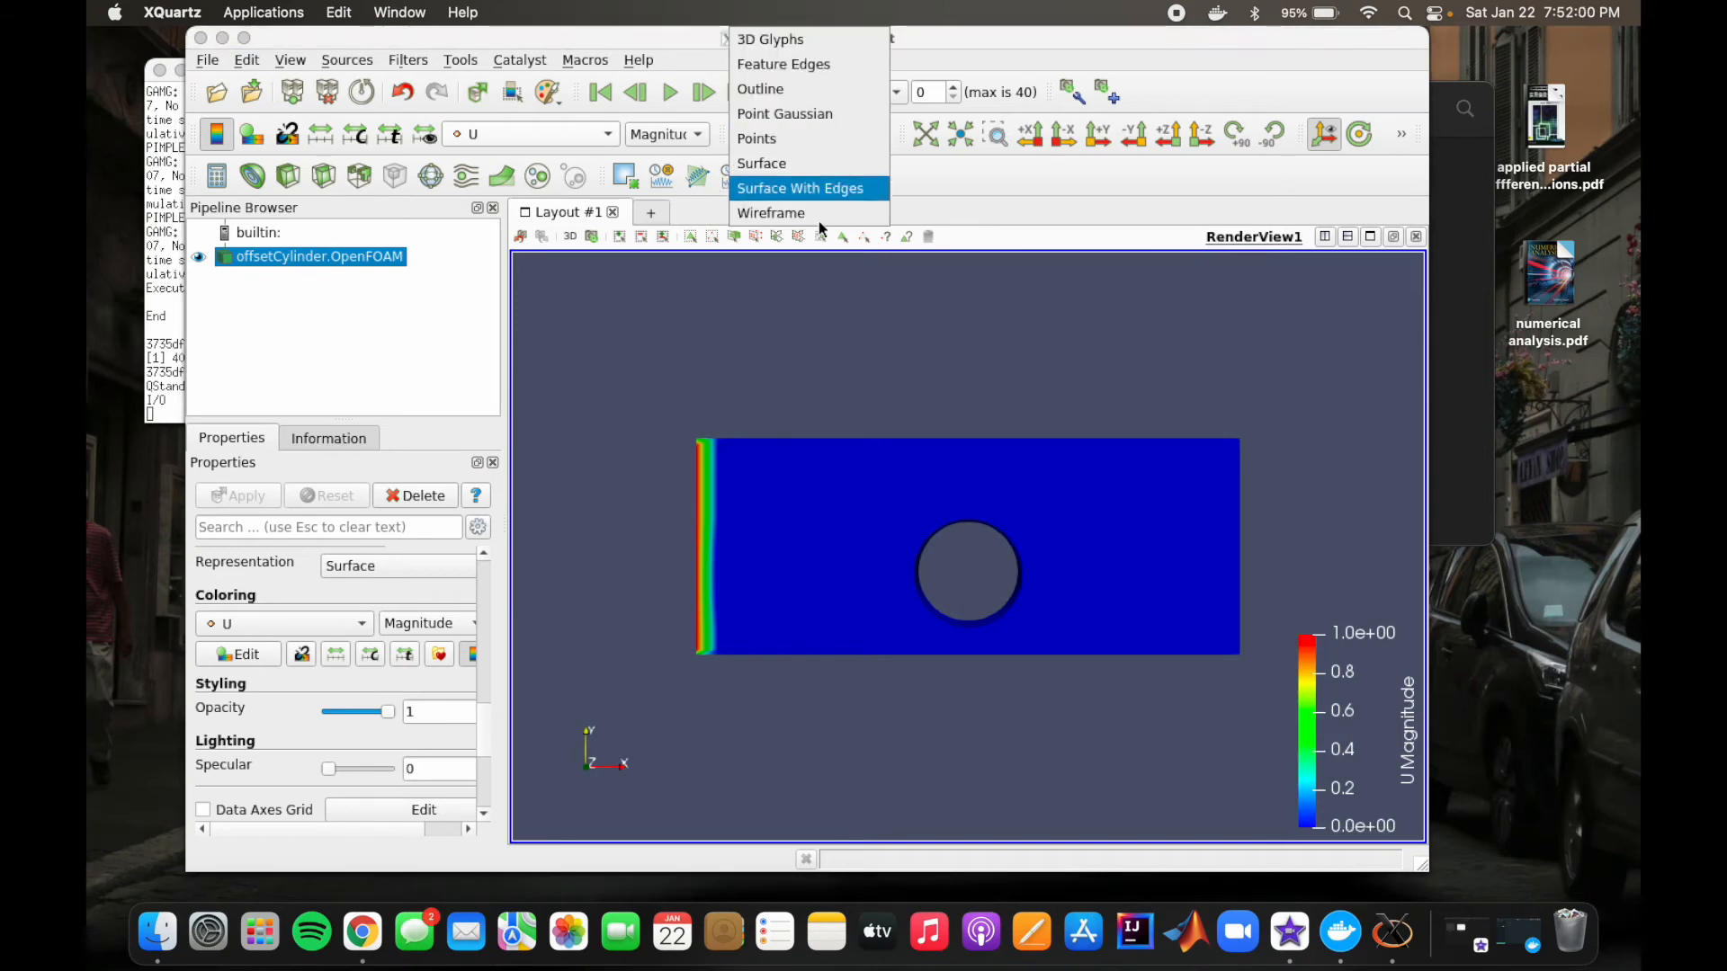
click(817, 216)
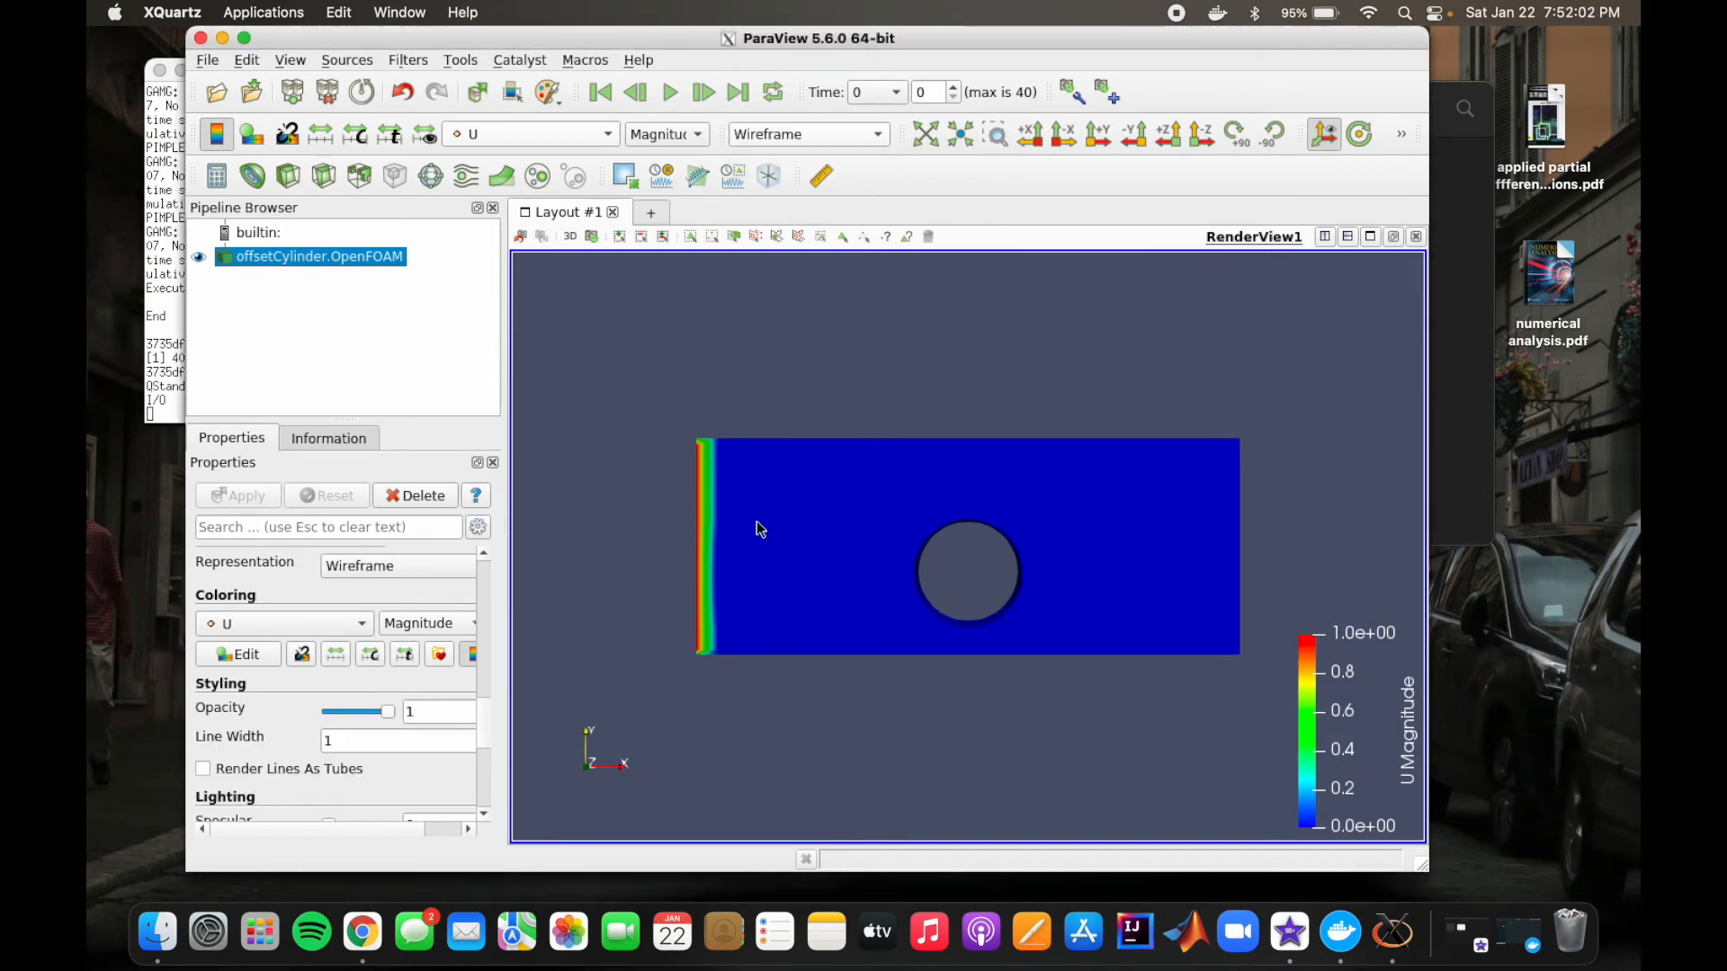
click(868, 135)
click(818, 177)
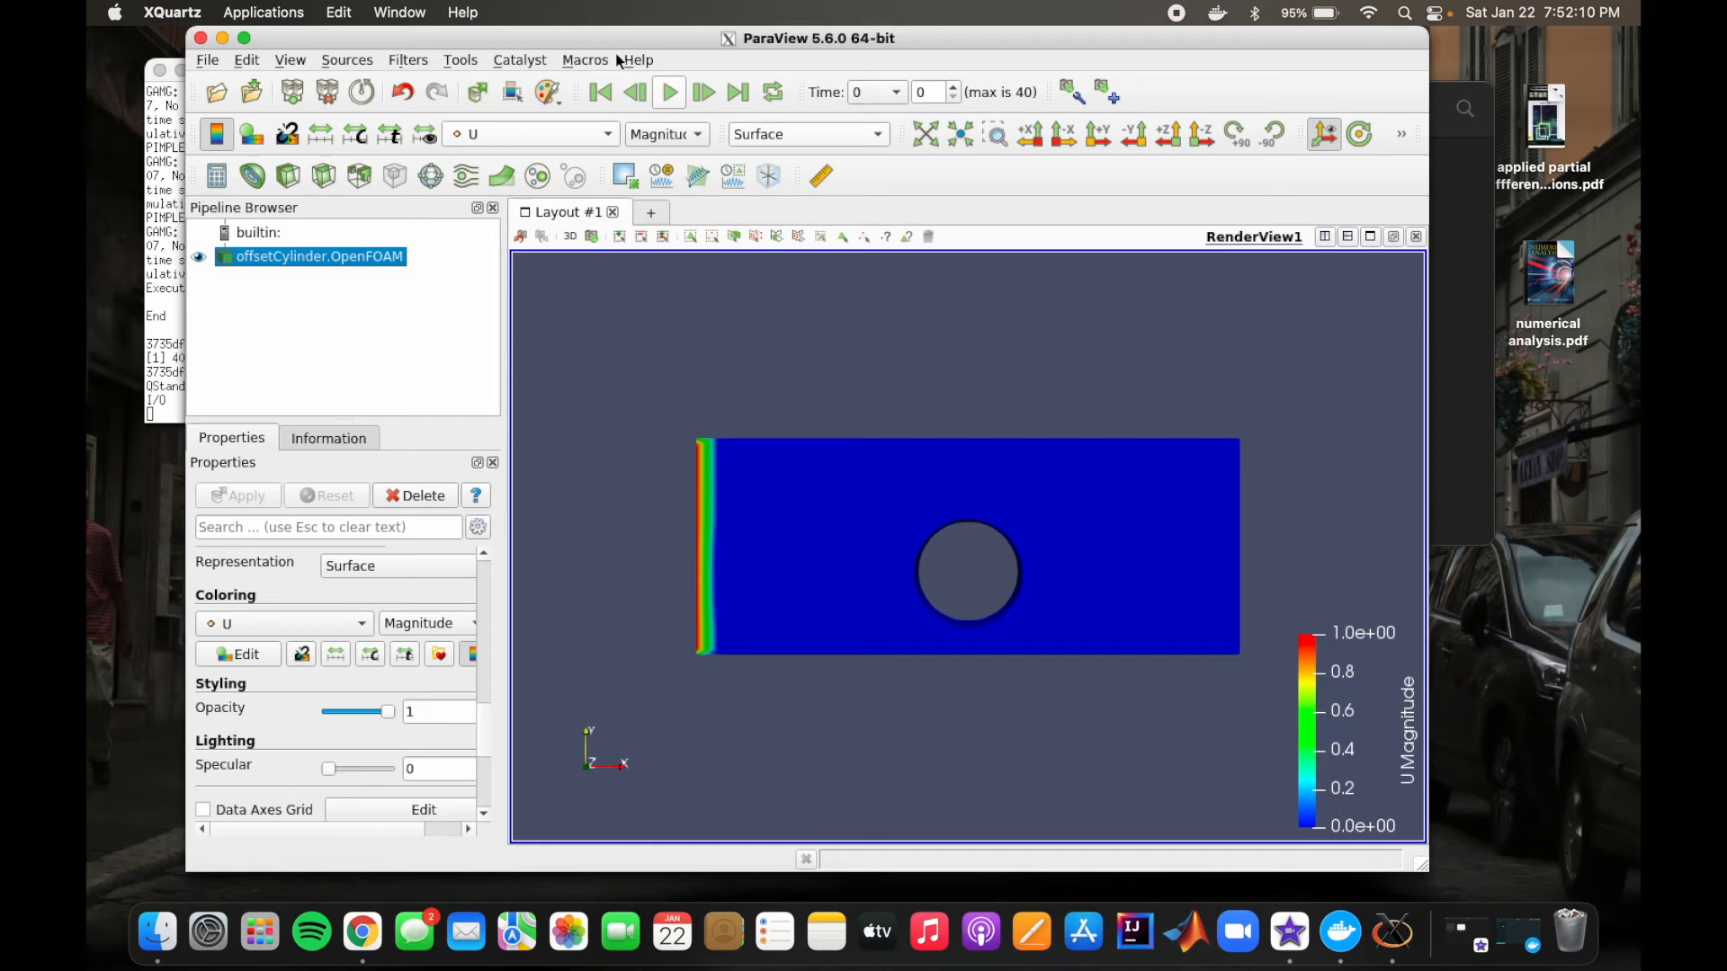
Step: Examine the velocity field at times 0.05 and 0.1, and compare the first and last time steps
click(773, 94)
click(705, 95)
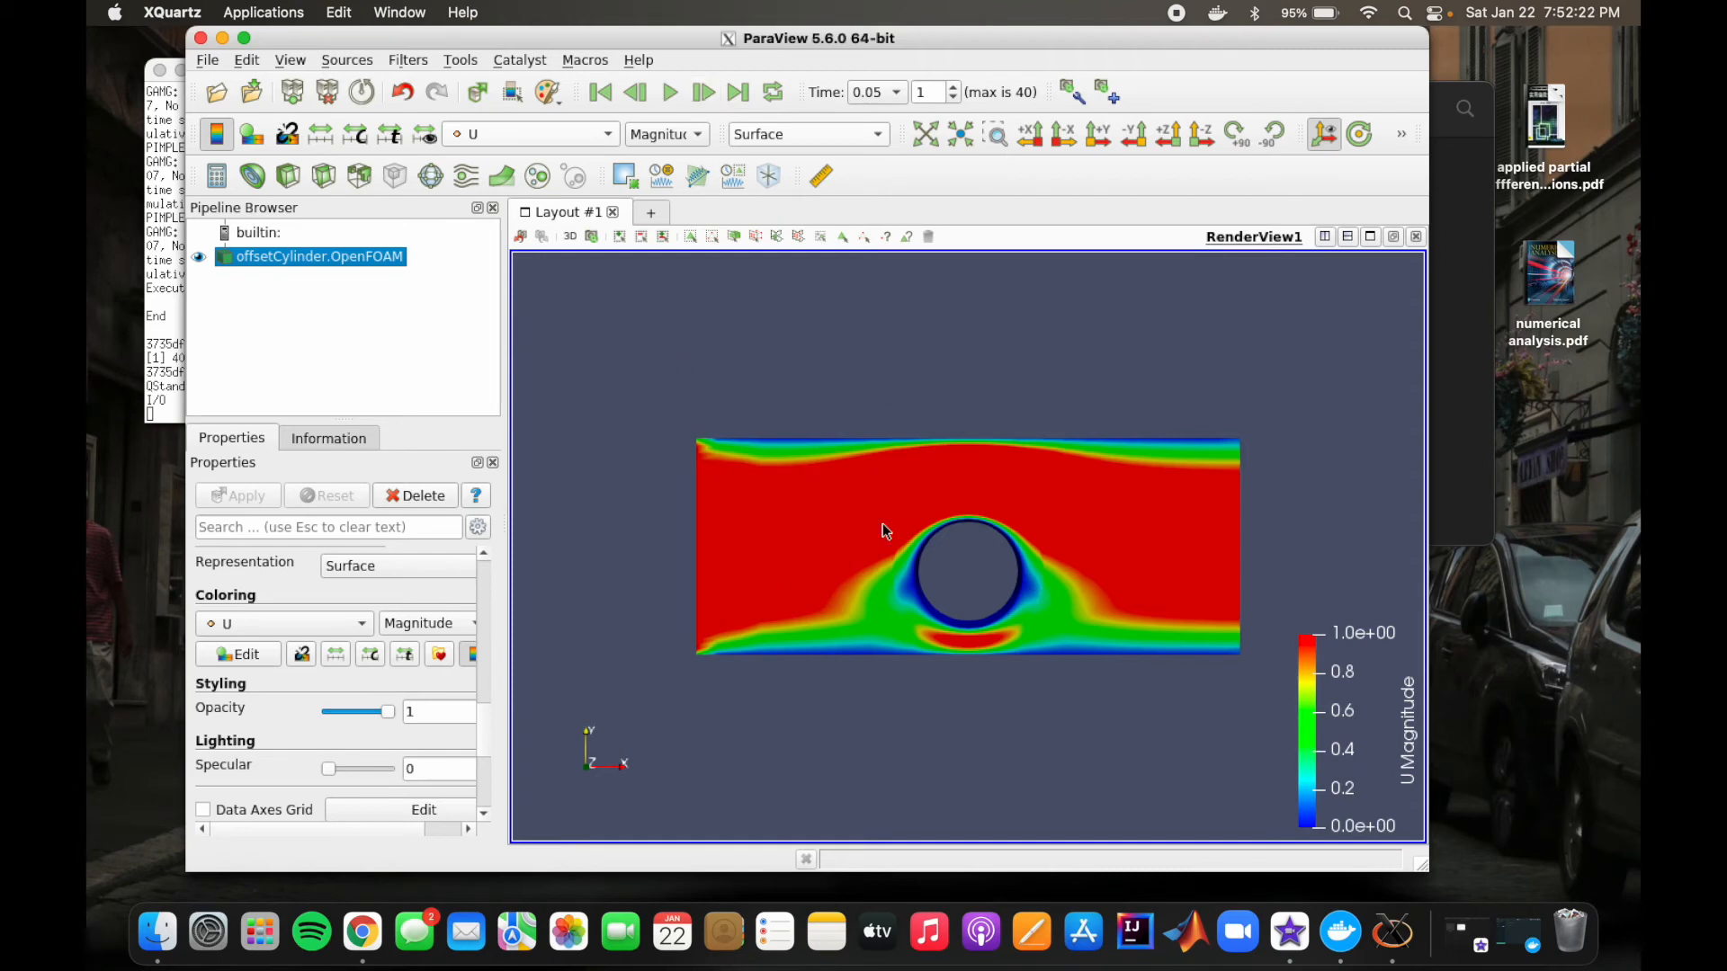
click(703, 94)
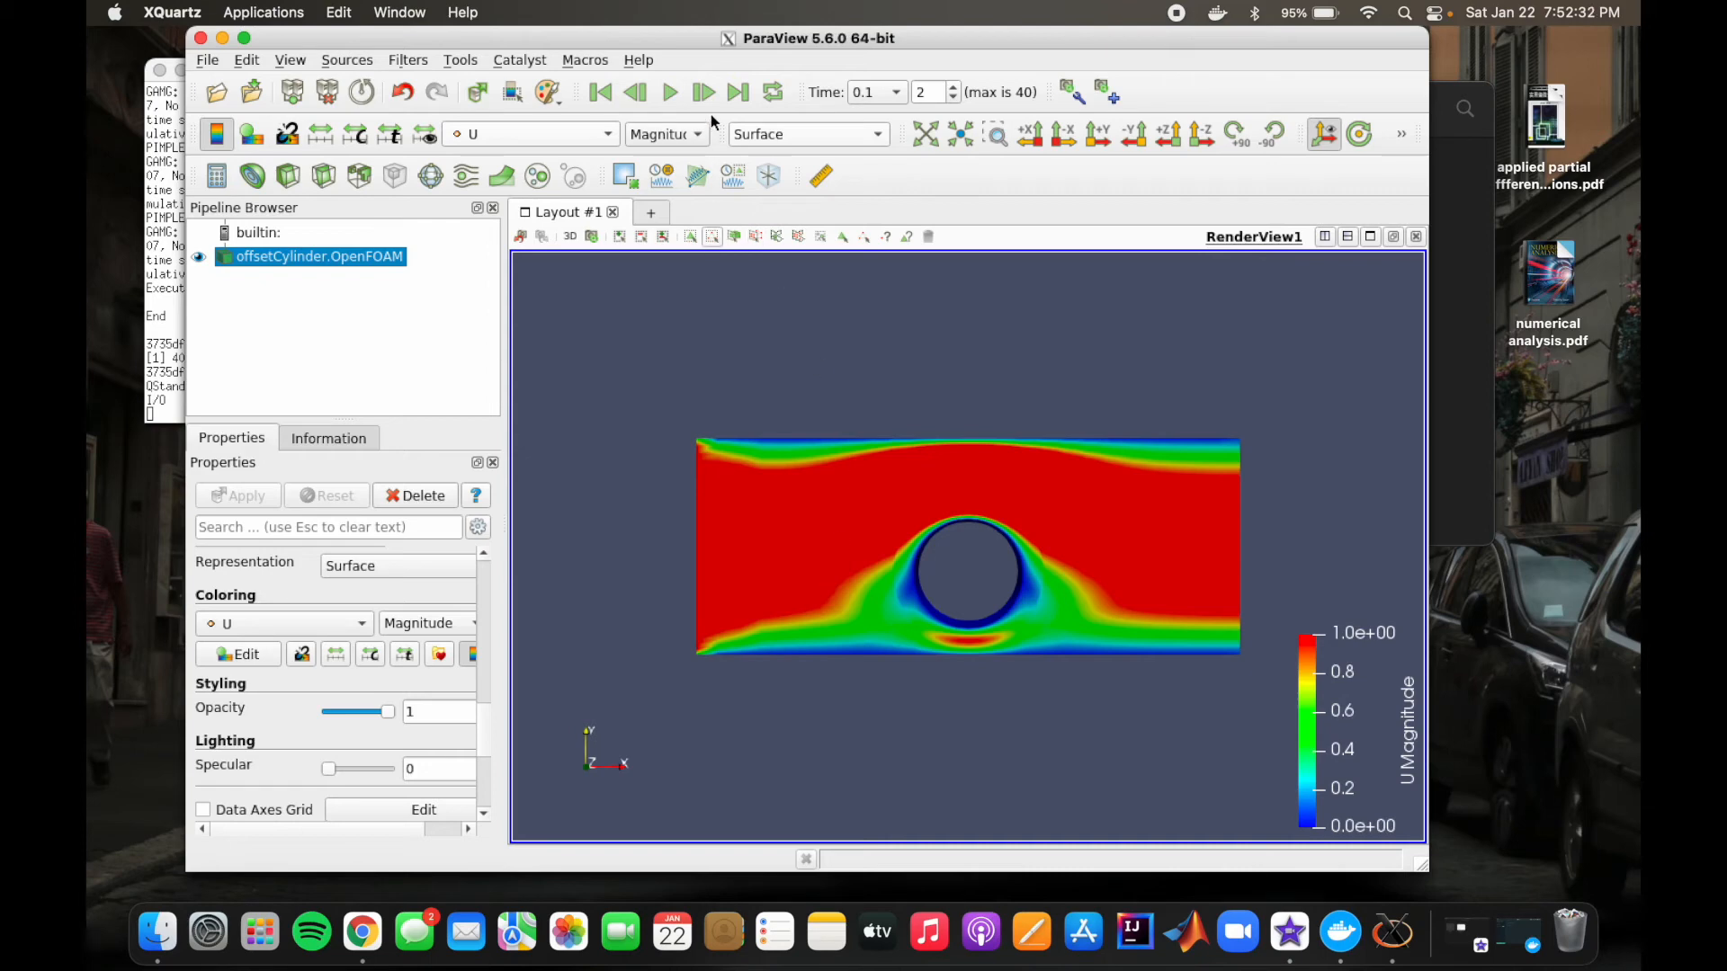
click(741, 94)
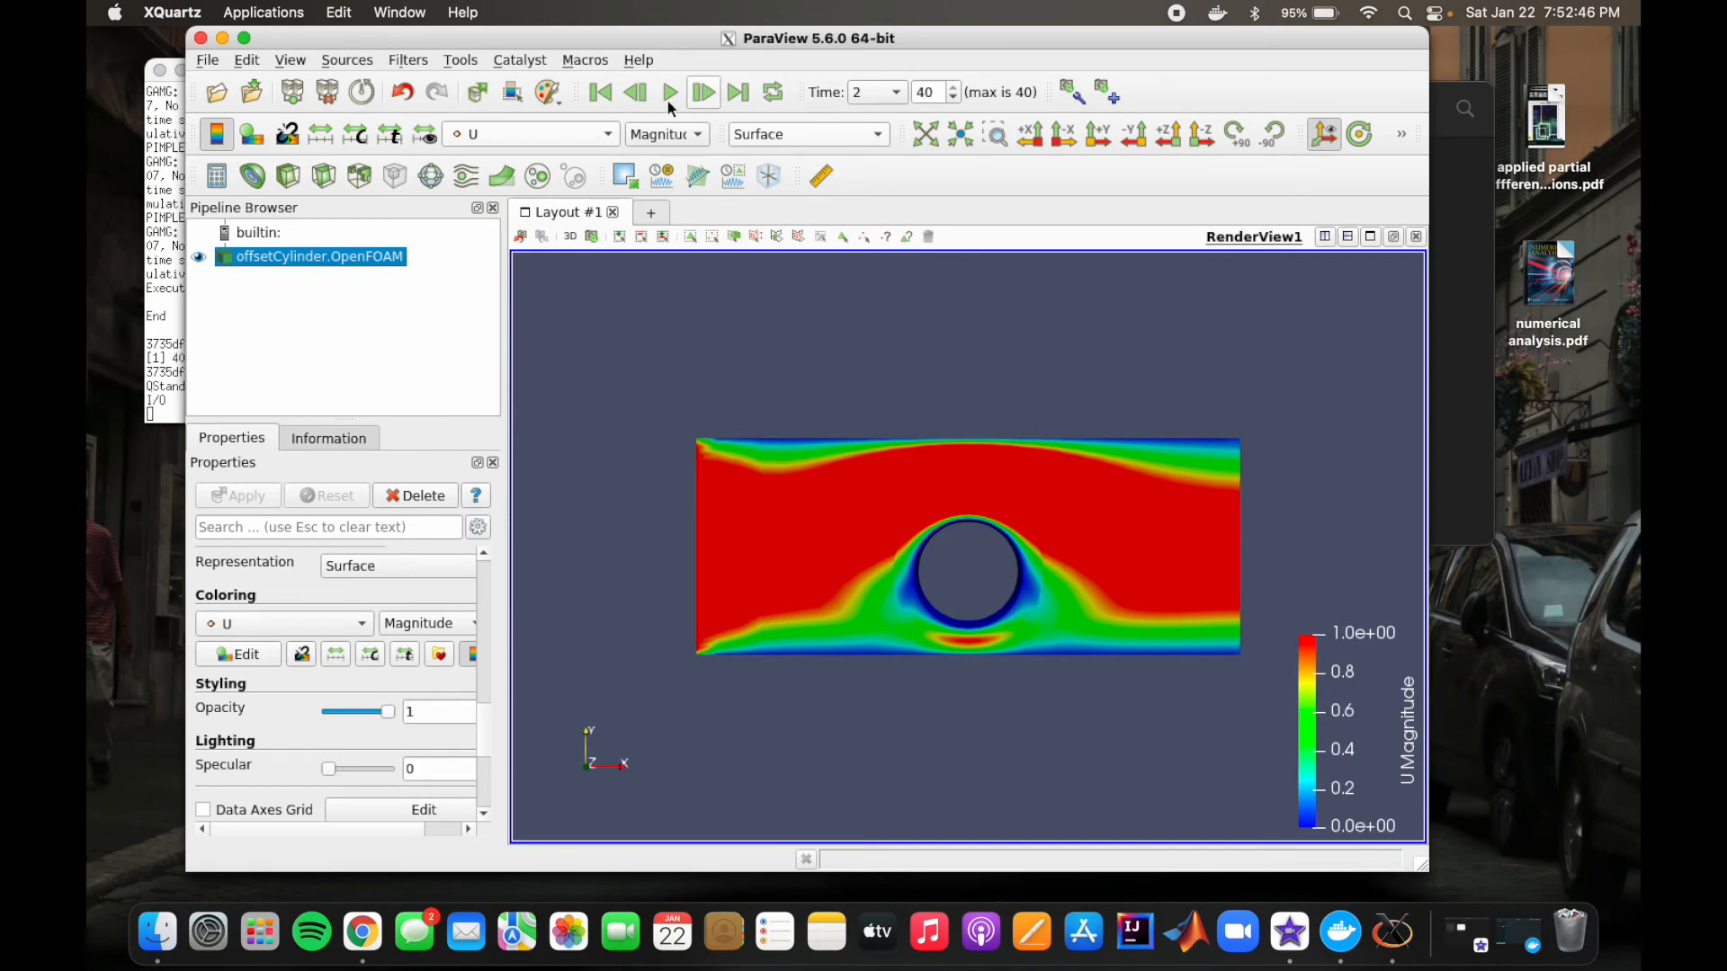
click(607, 95)
click(738, 93)
Step: Color the case by the point pressure field p and compare the first and last time steps
click(557, 134)
click(583, 160)
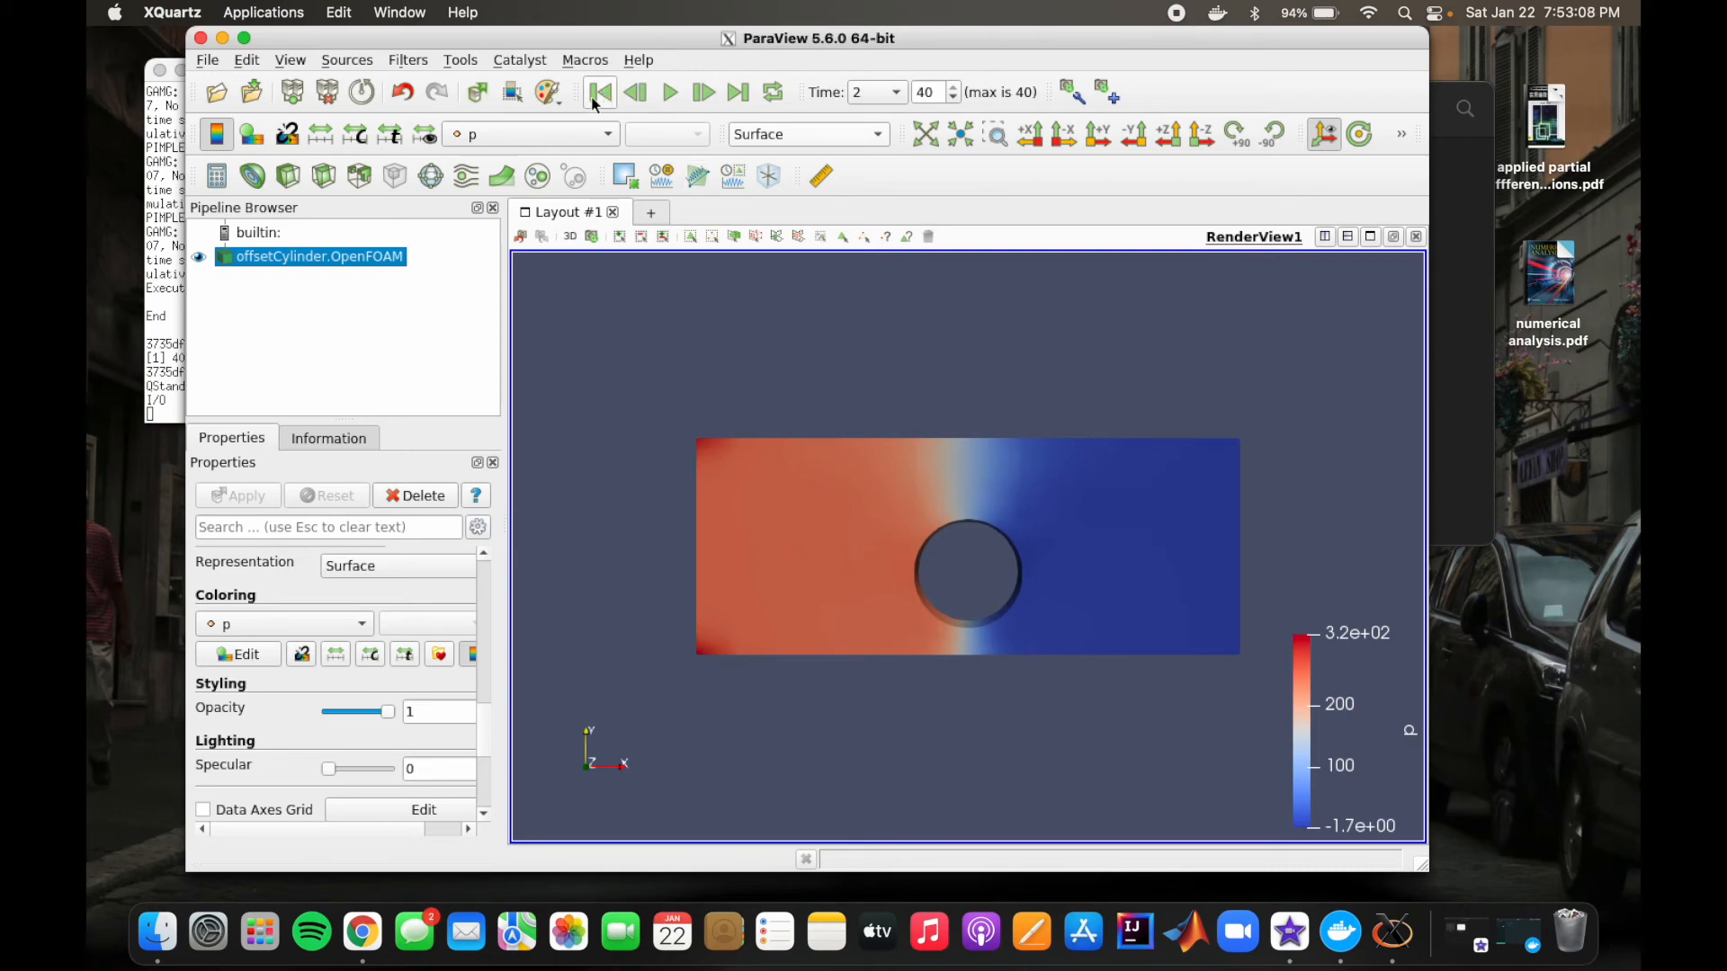
click(607, 137)
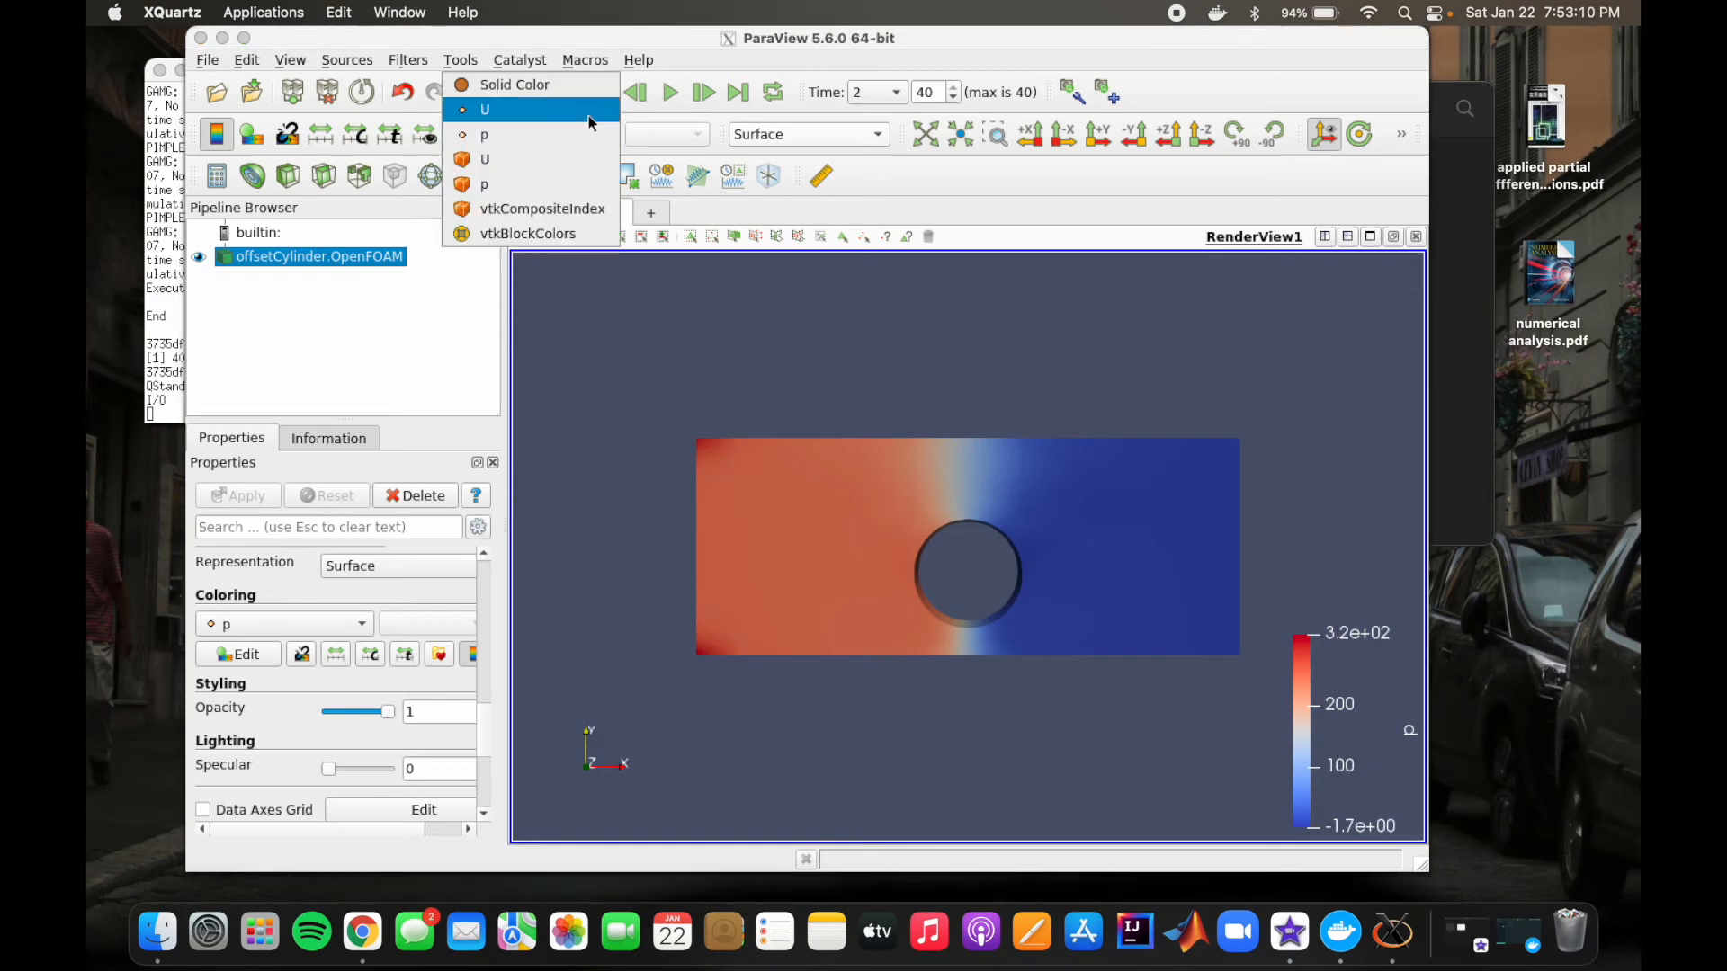
click(603, 132)
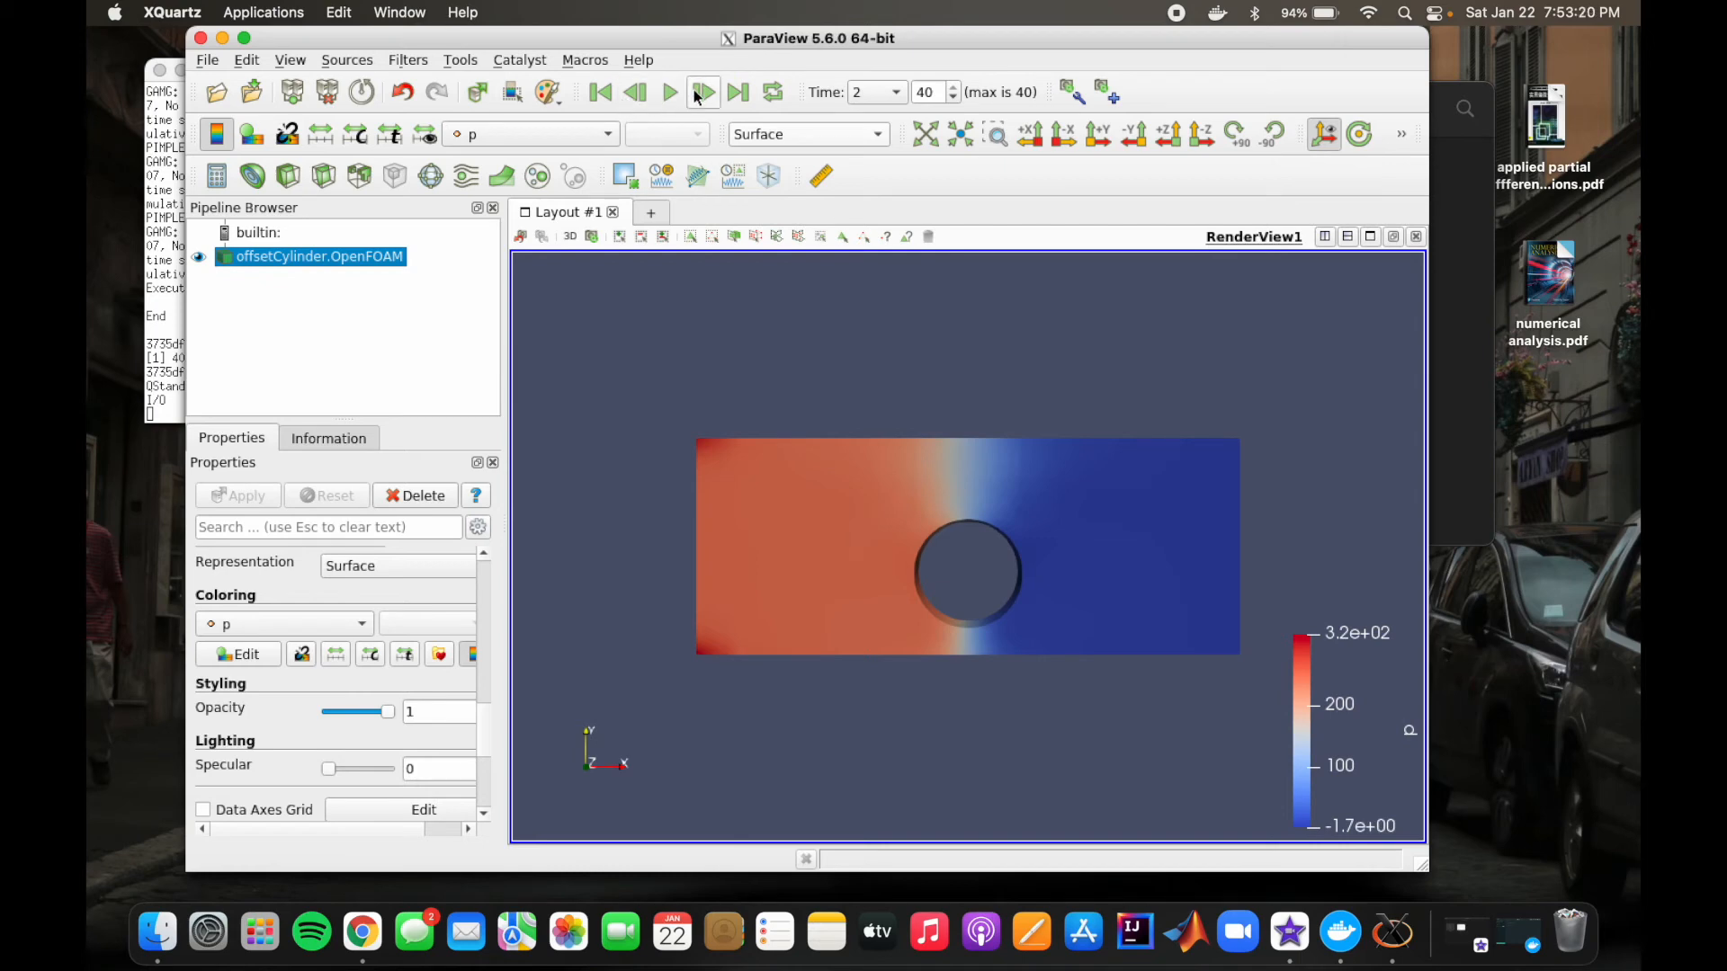
click(603, 93)
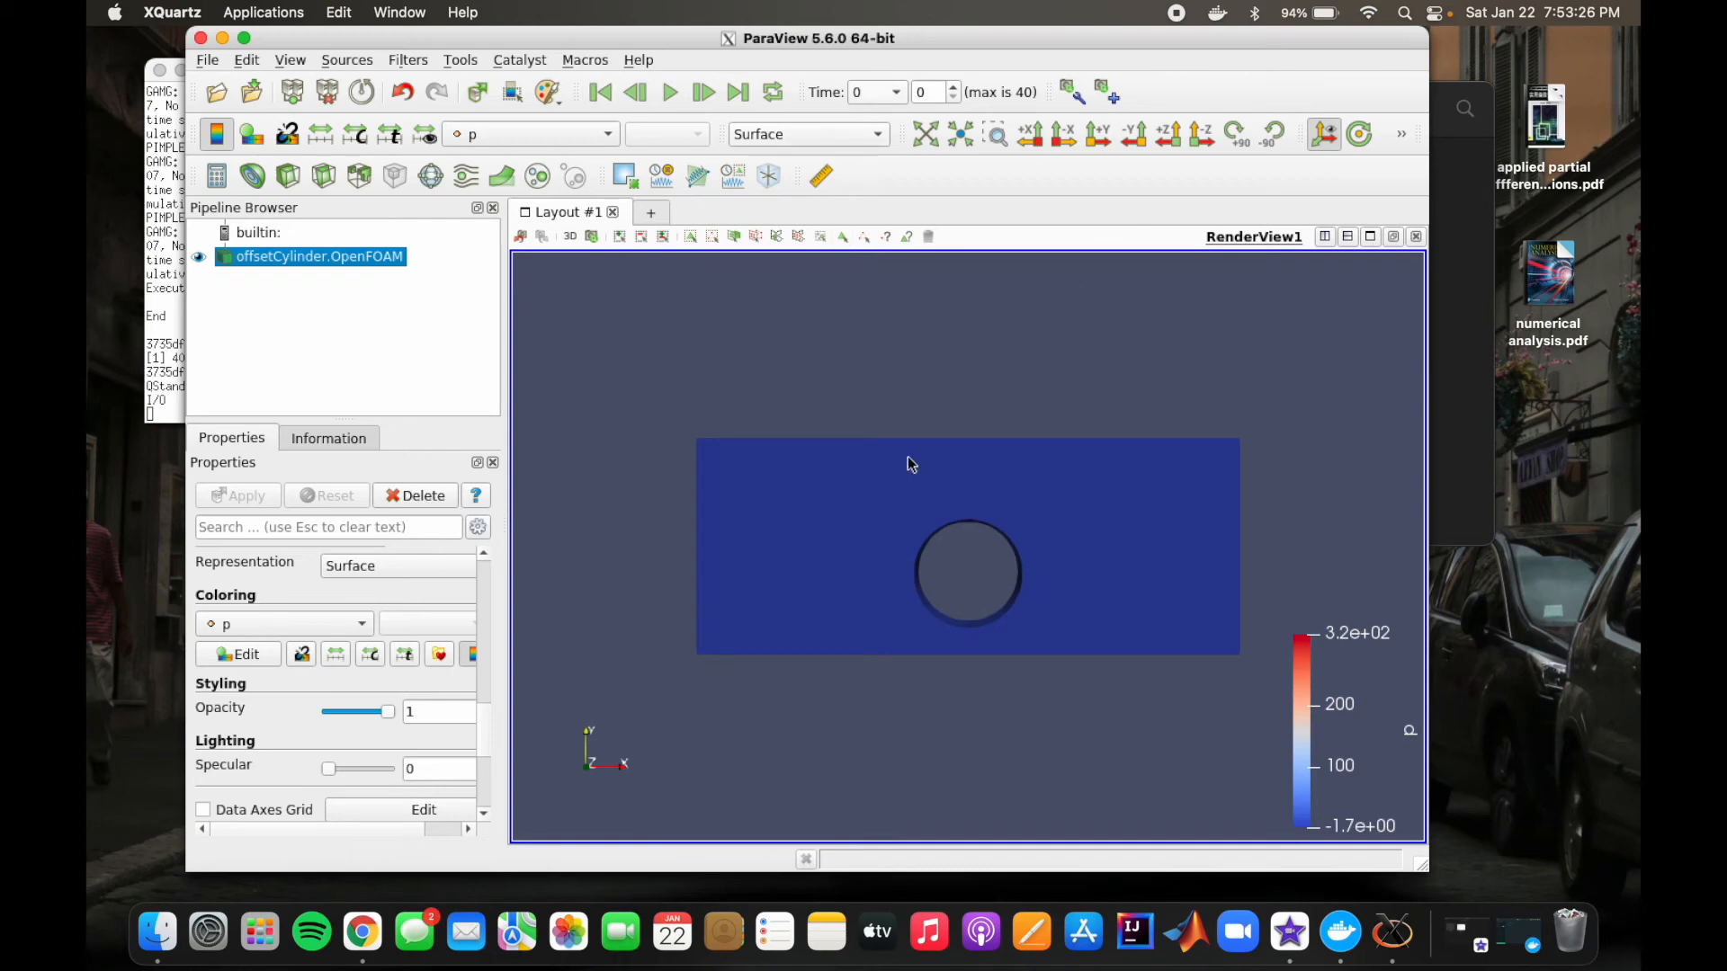
click(738, 92)
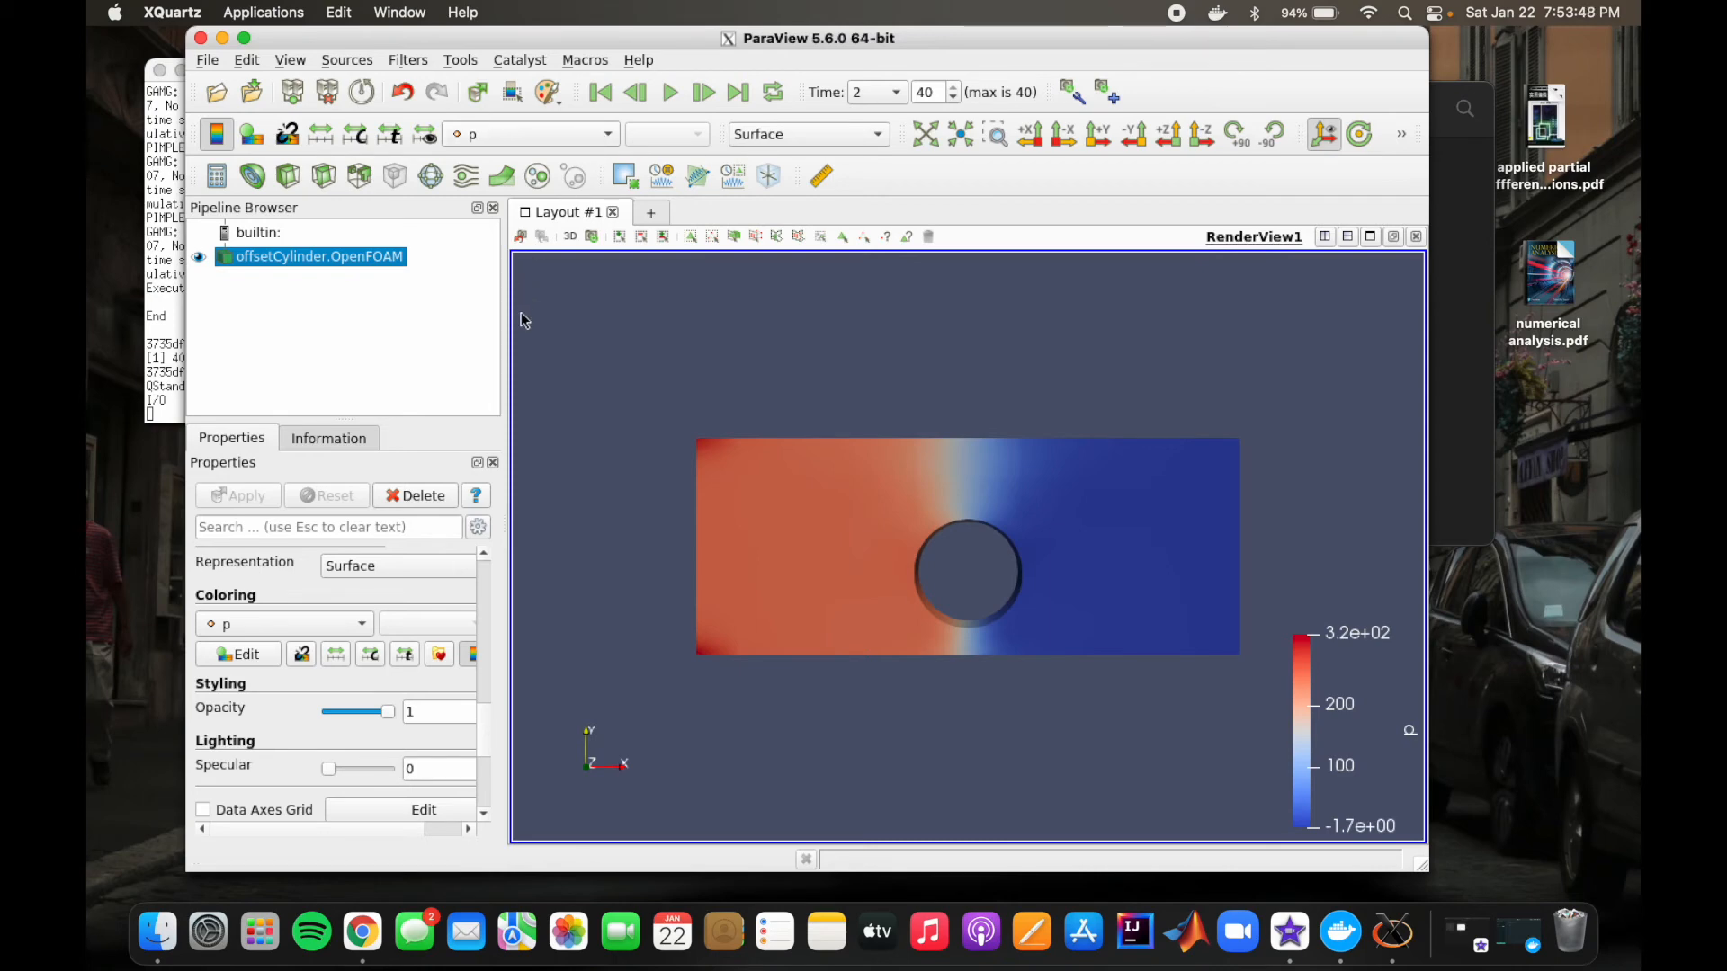
Step: Color the case by the point velocity field U again and inspect it in 3D before restoring the front view
click(608, 137)
click(590, 99)
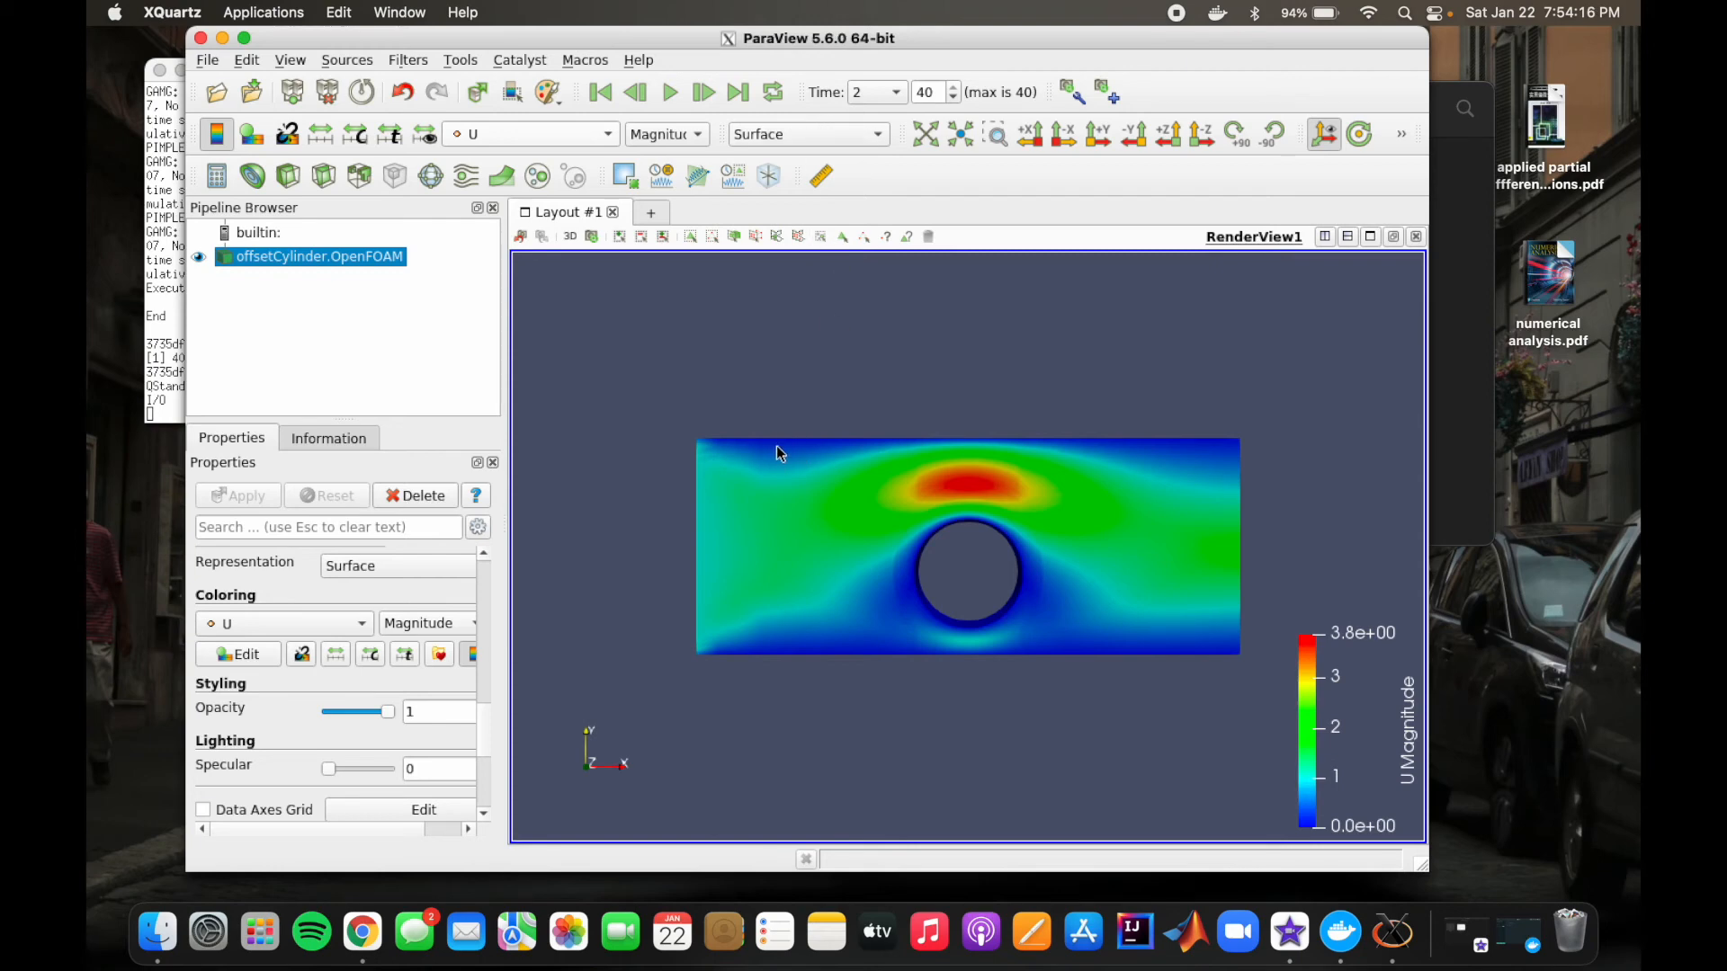
drag(695, 567, 949, 317)
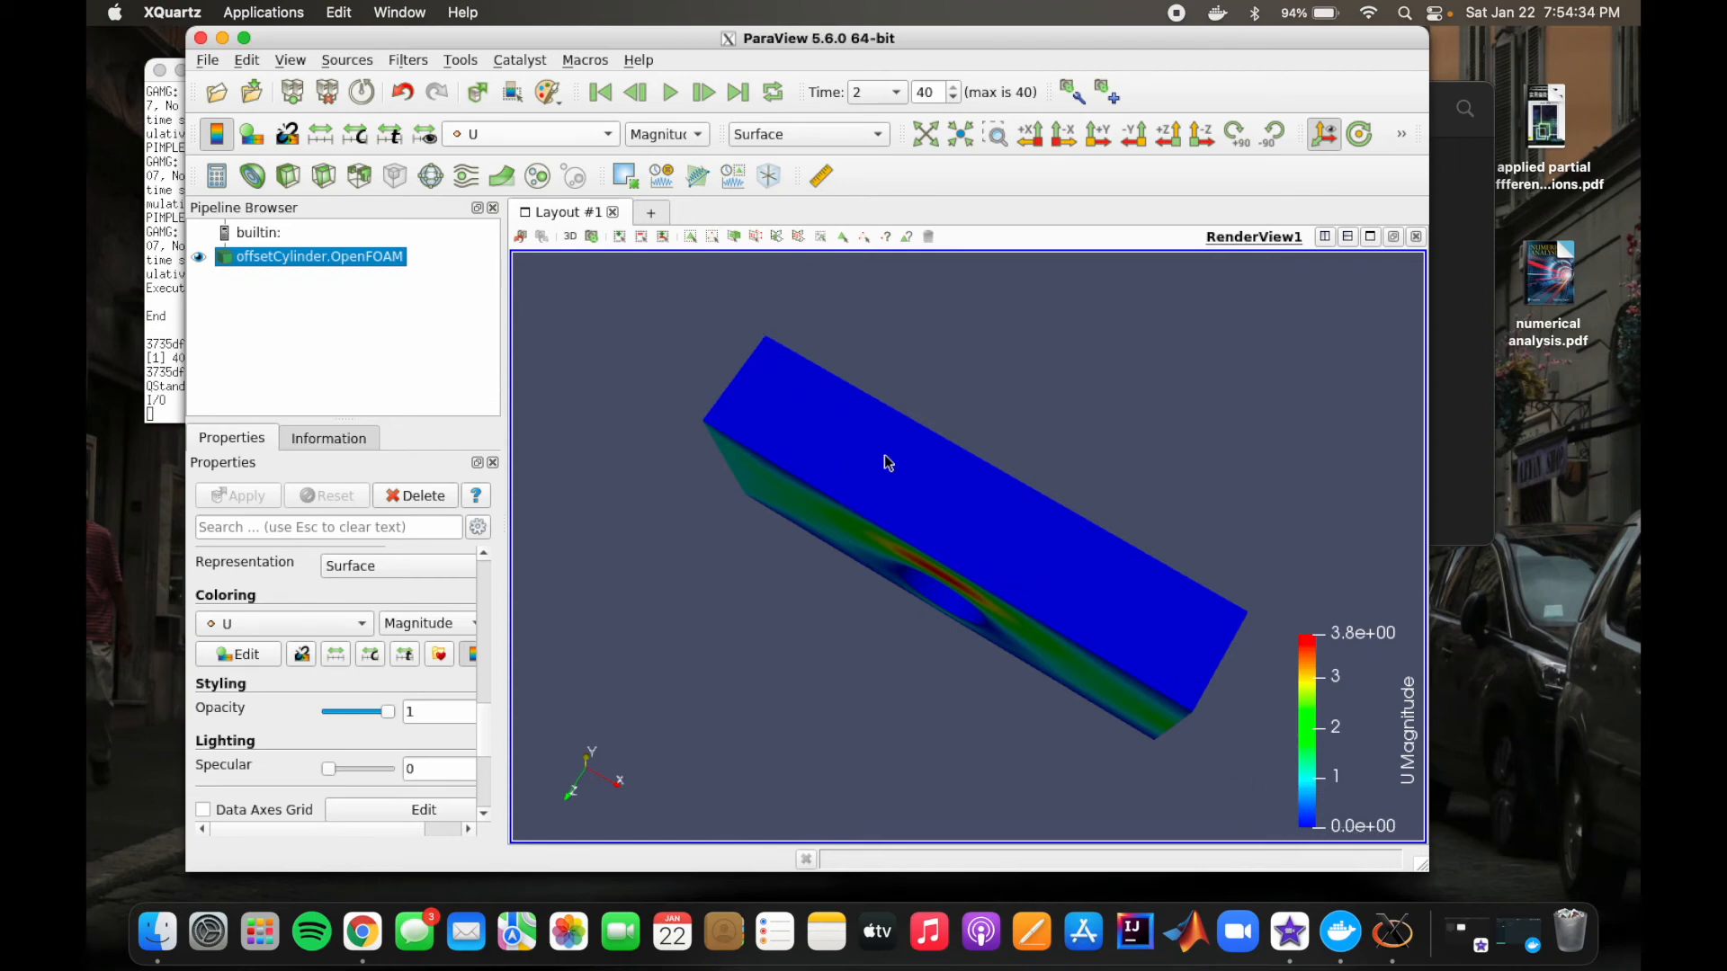
click(521, 238)
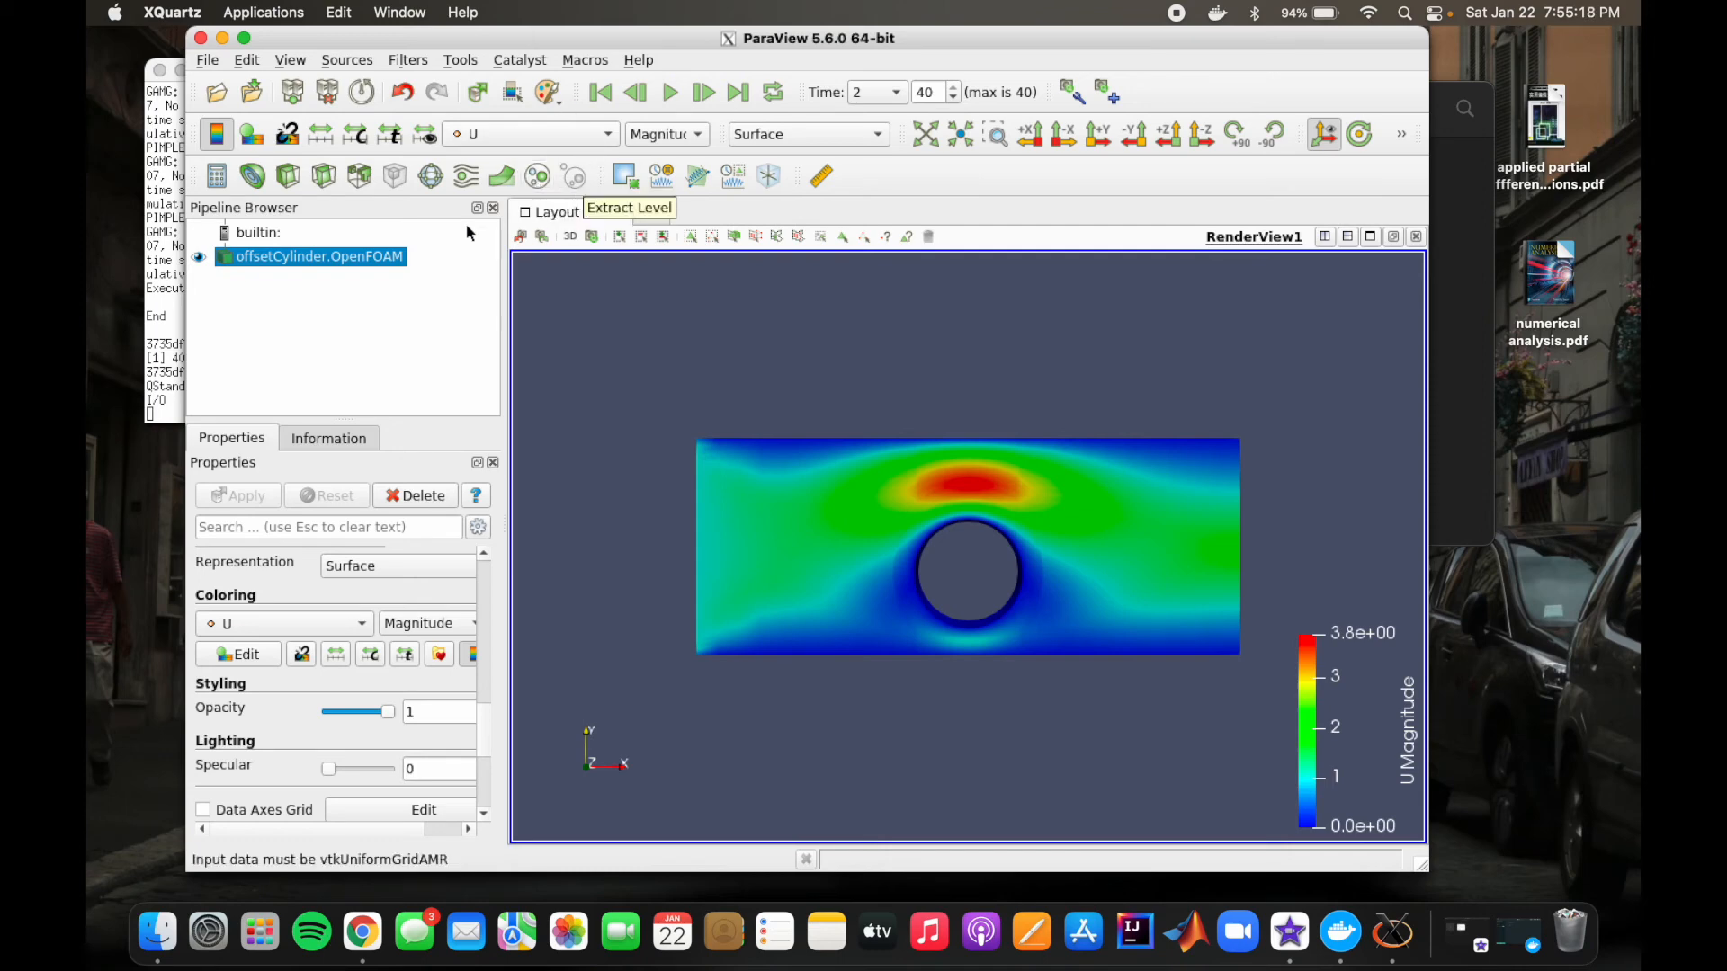
Step: Apply a Glyph filter to the offsetCylinder.OpenFOAM case and review its scale and masking settings
click(410, 61)
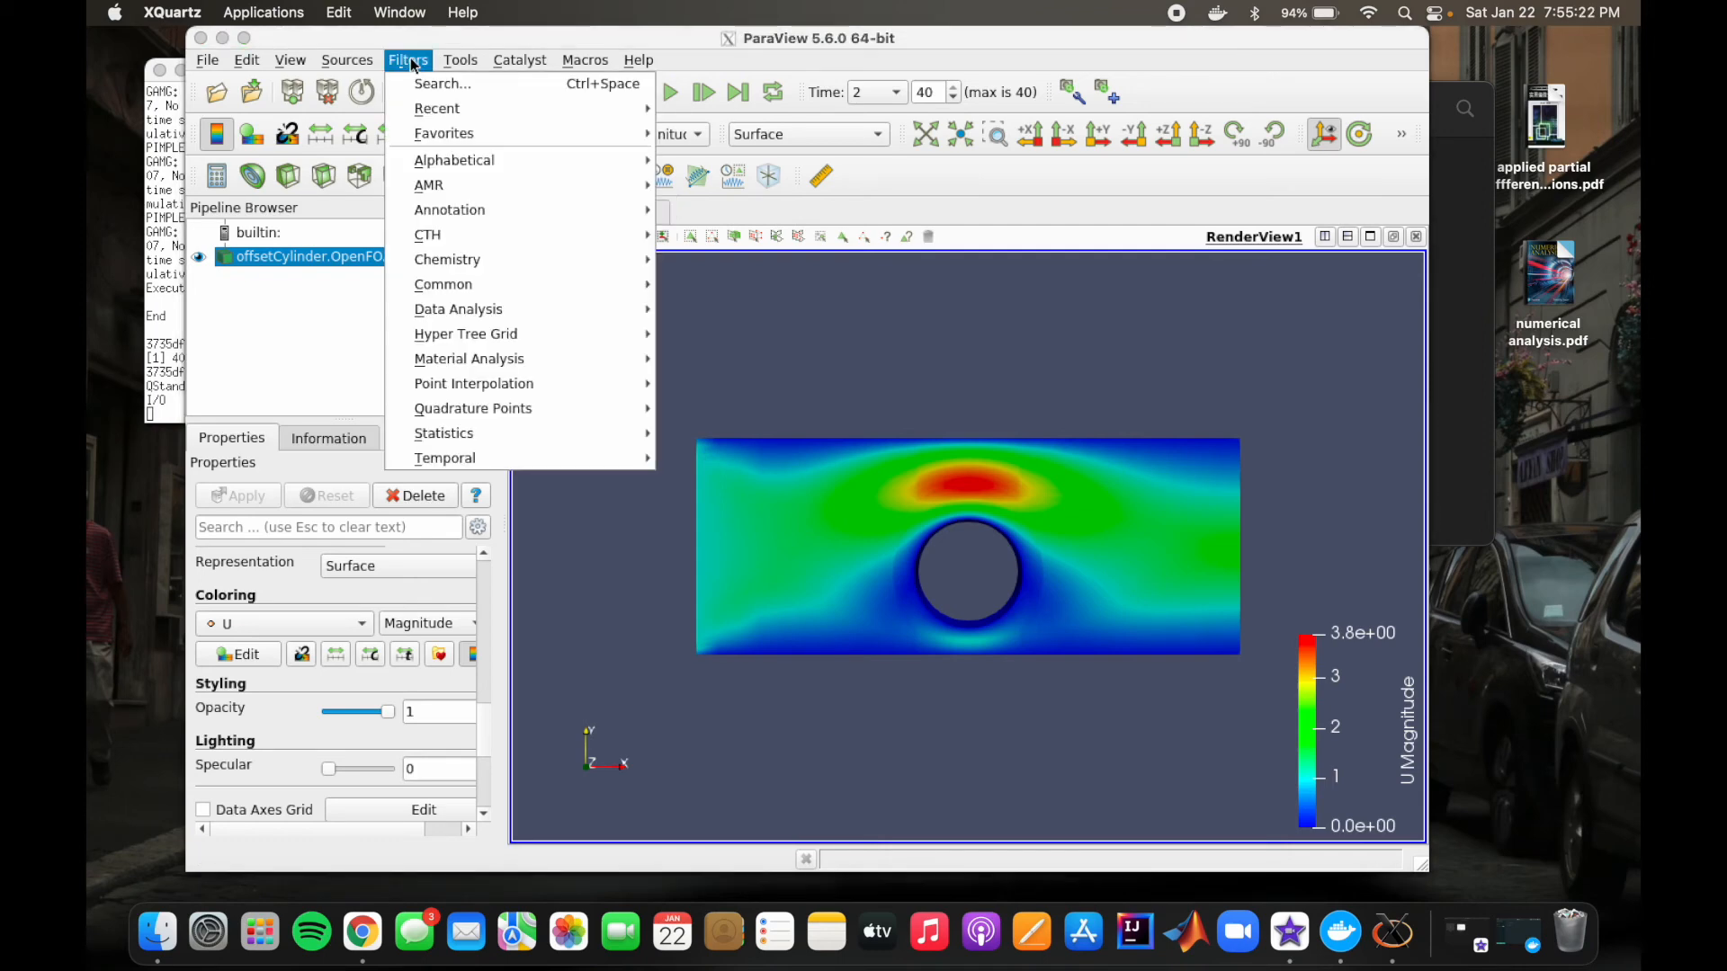
mouse_move(447, 63)
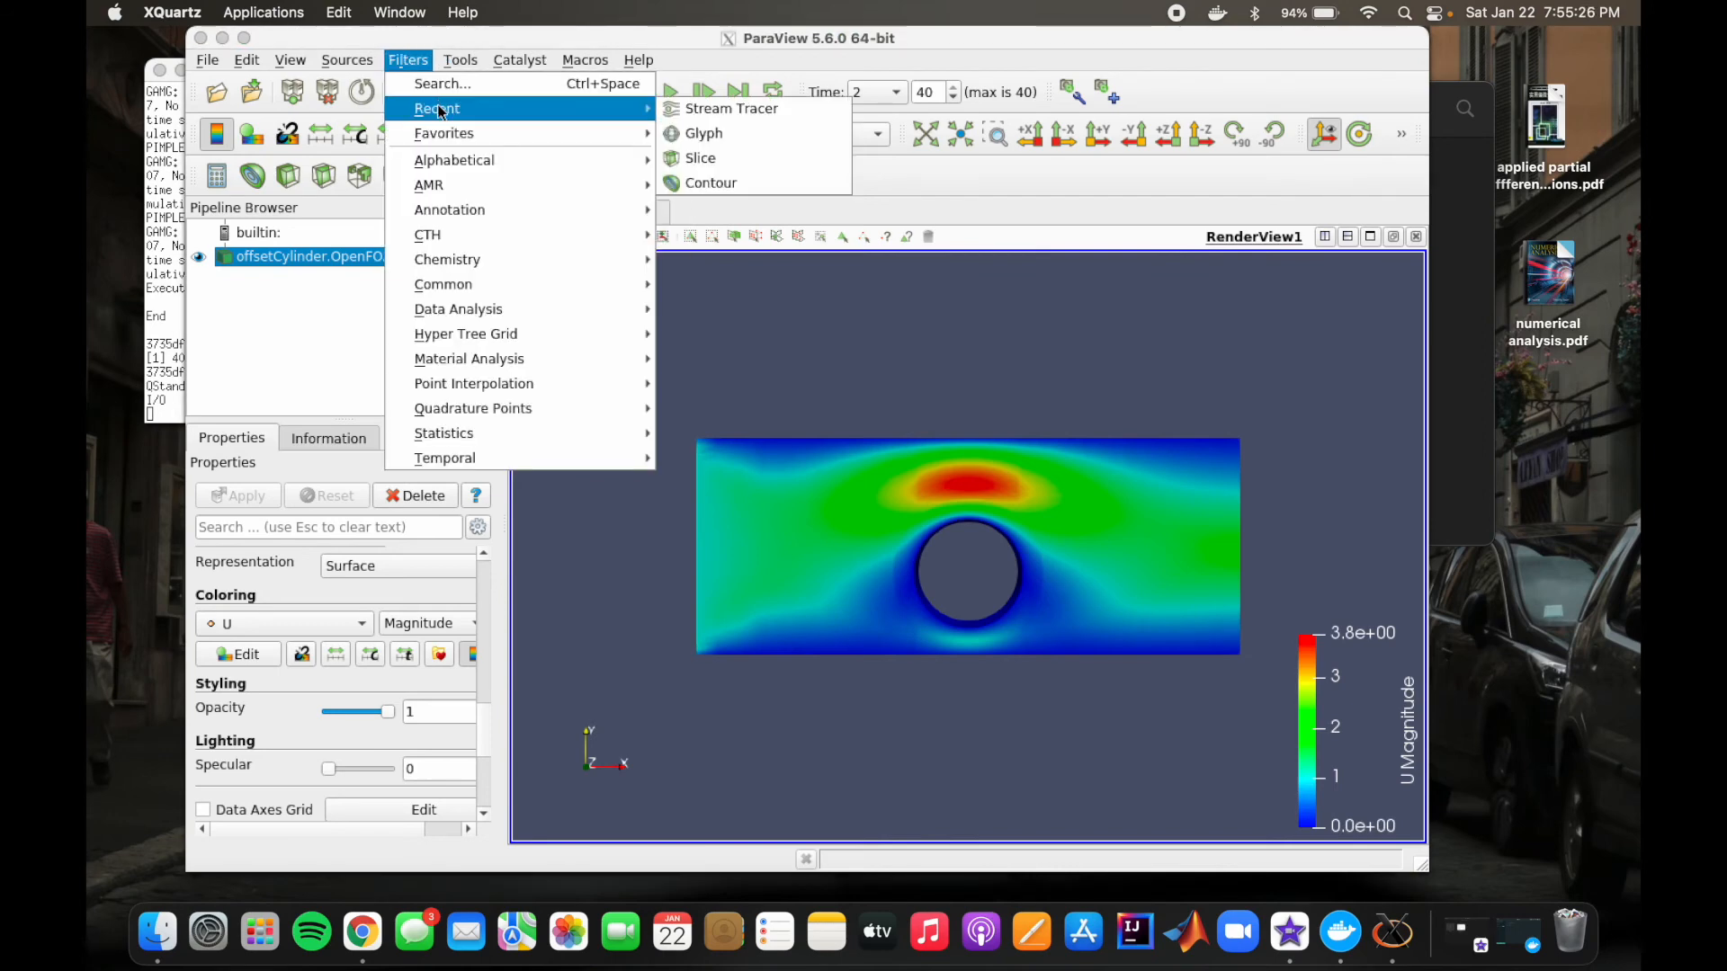
mouse_move(540, 108)
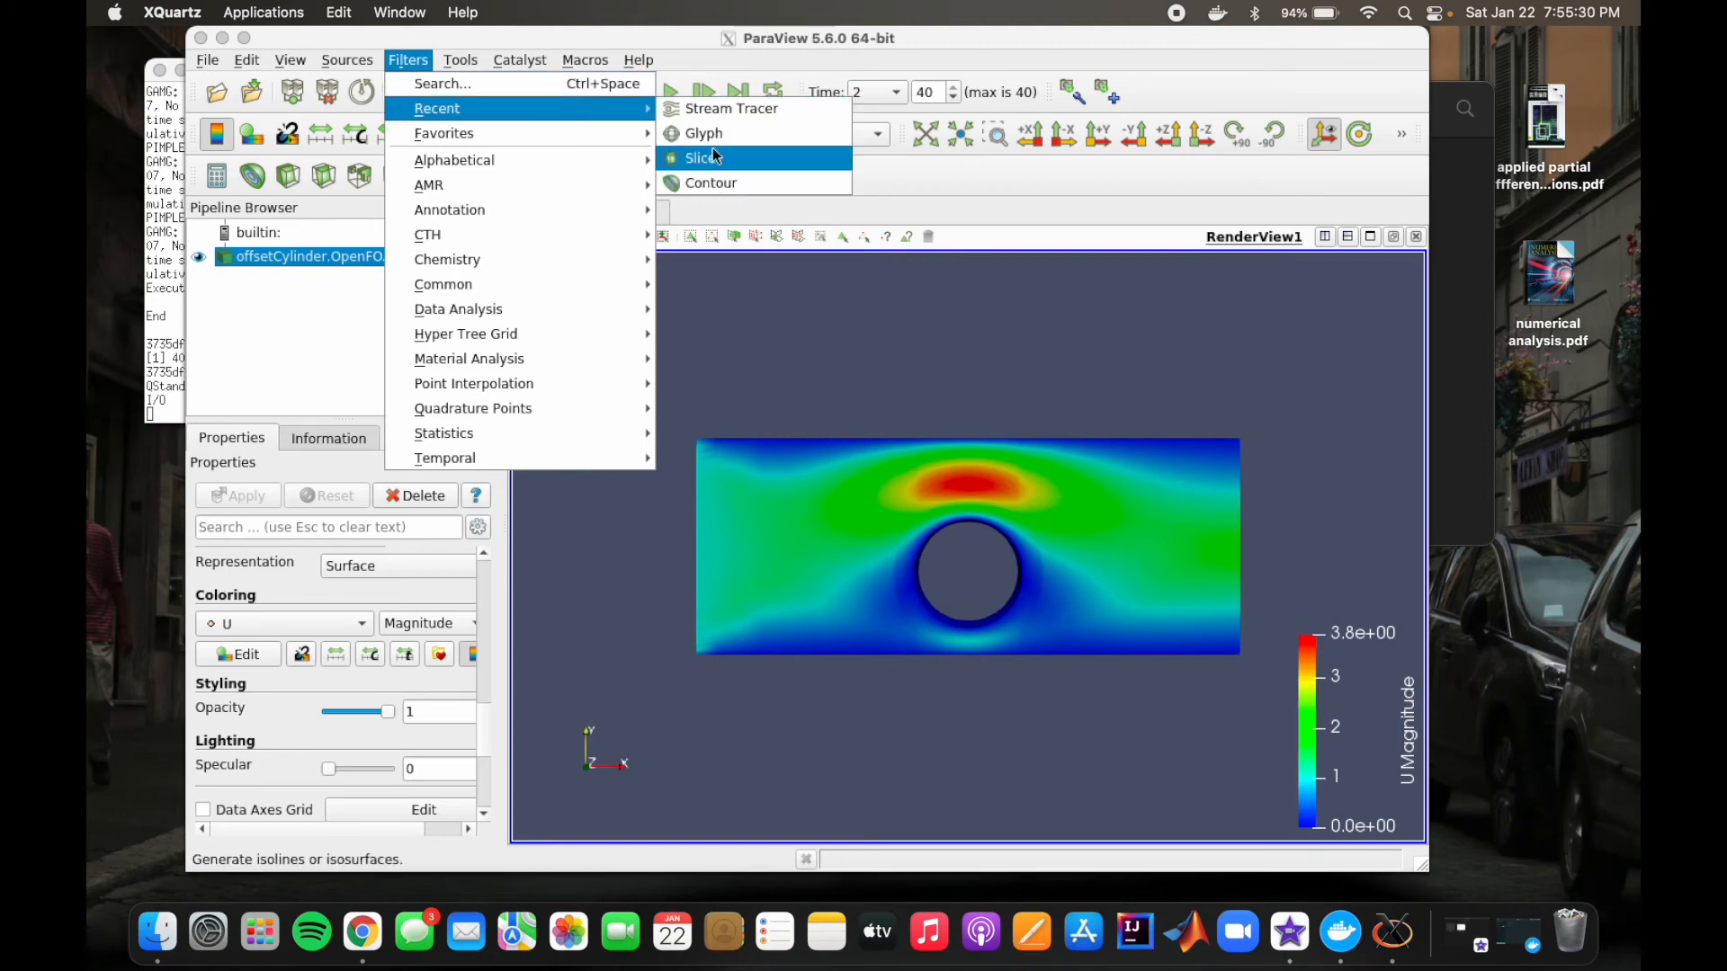
mouse_move(567, 135)
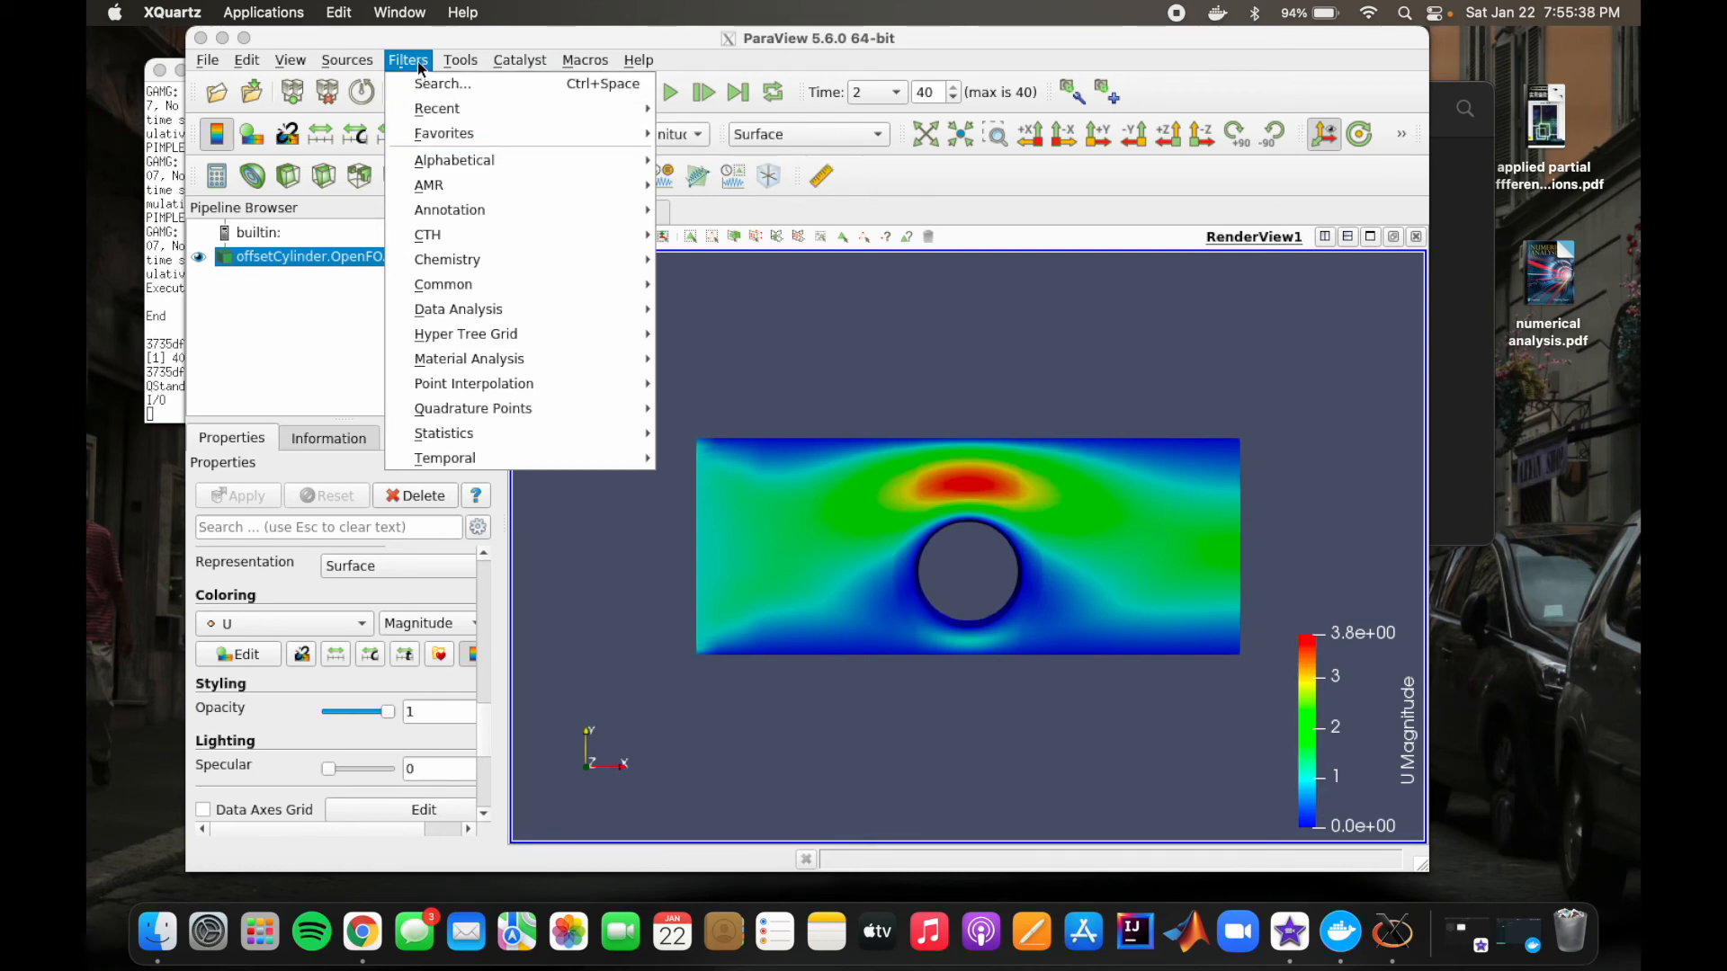
mouse_move(445, 160)
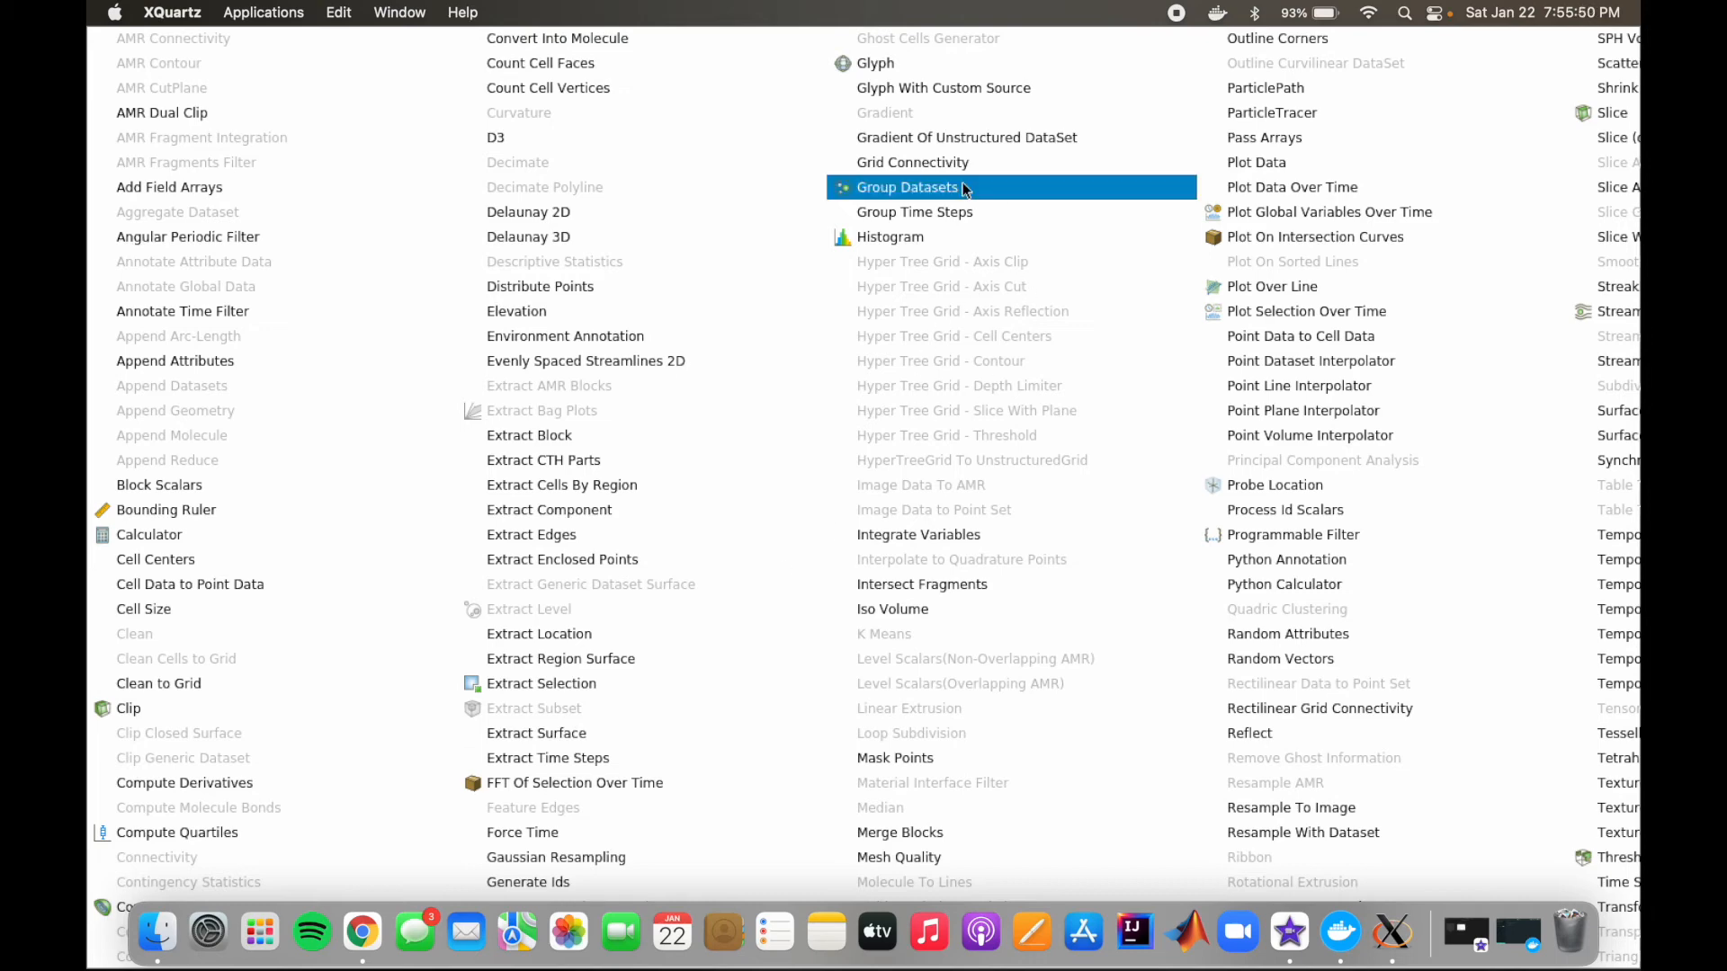
click(887, 65)
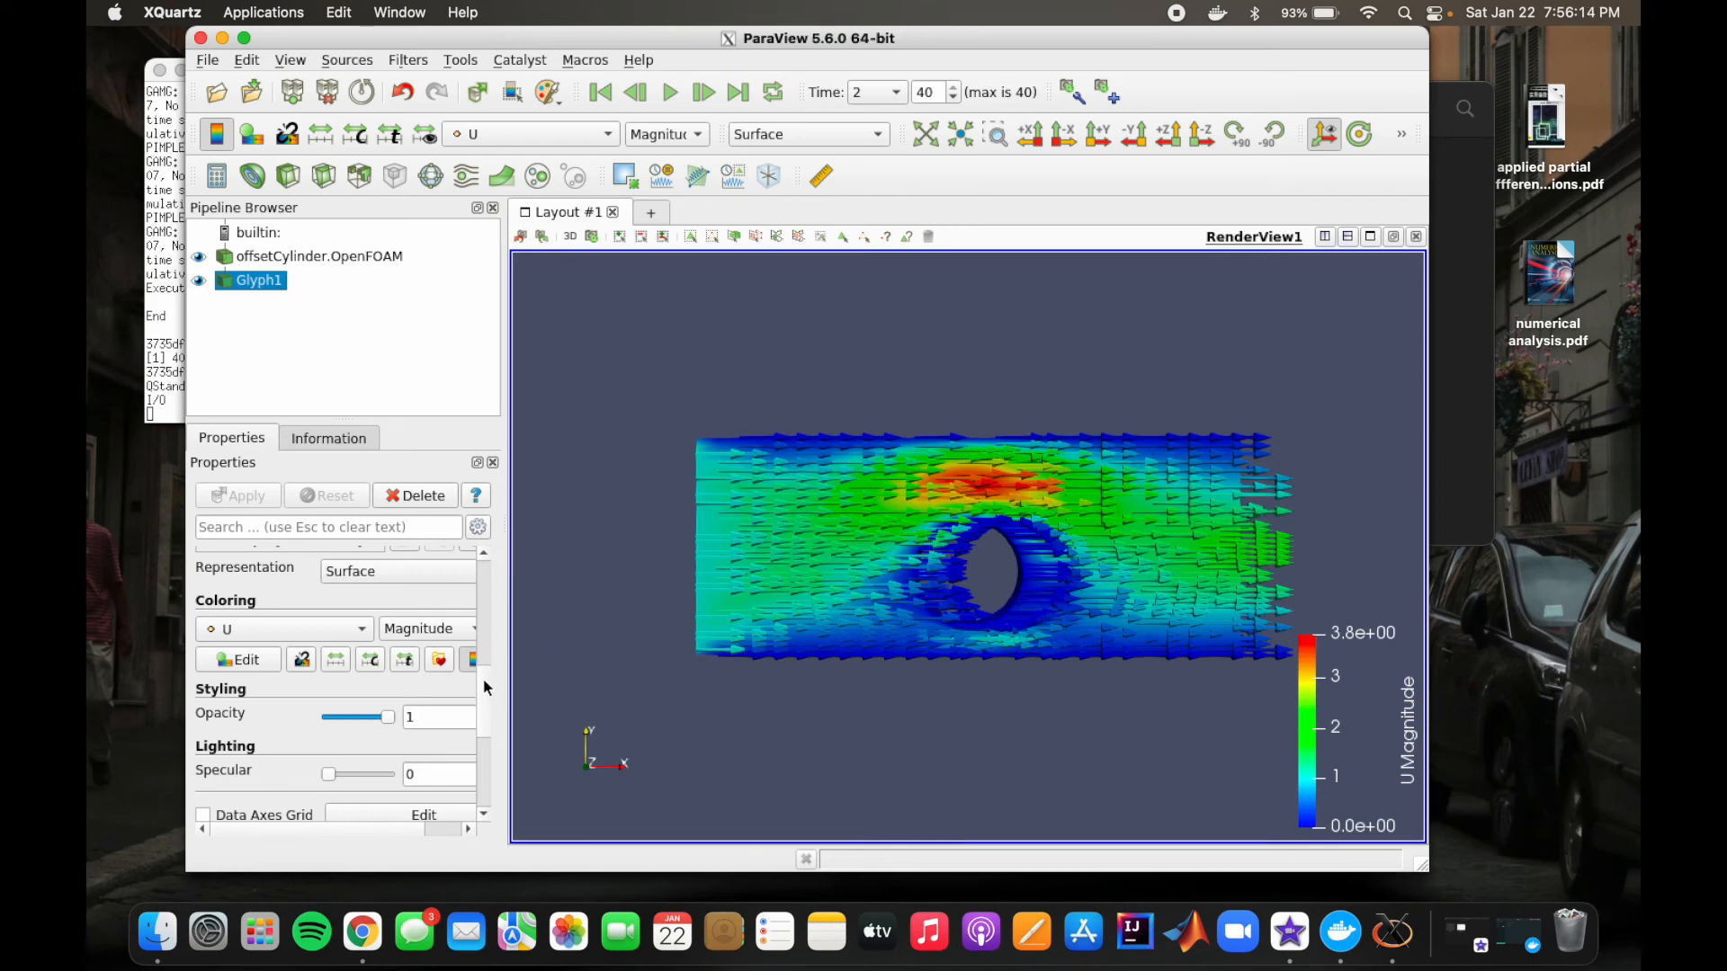
scroll(484, 666, up, 5)
scroll(486, 653, up, 3)
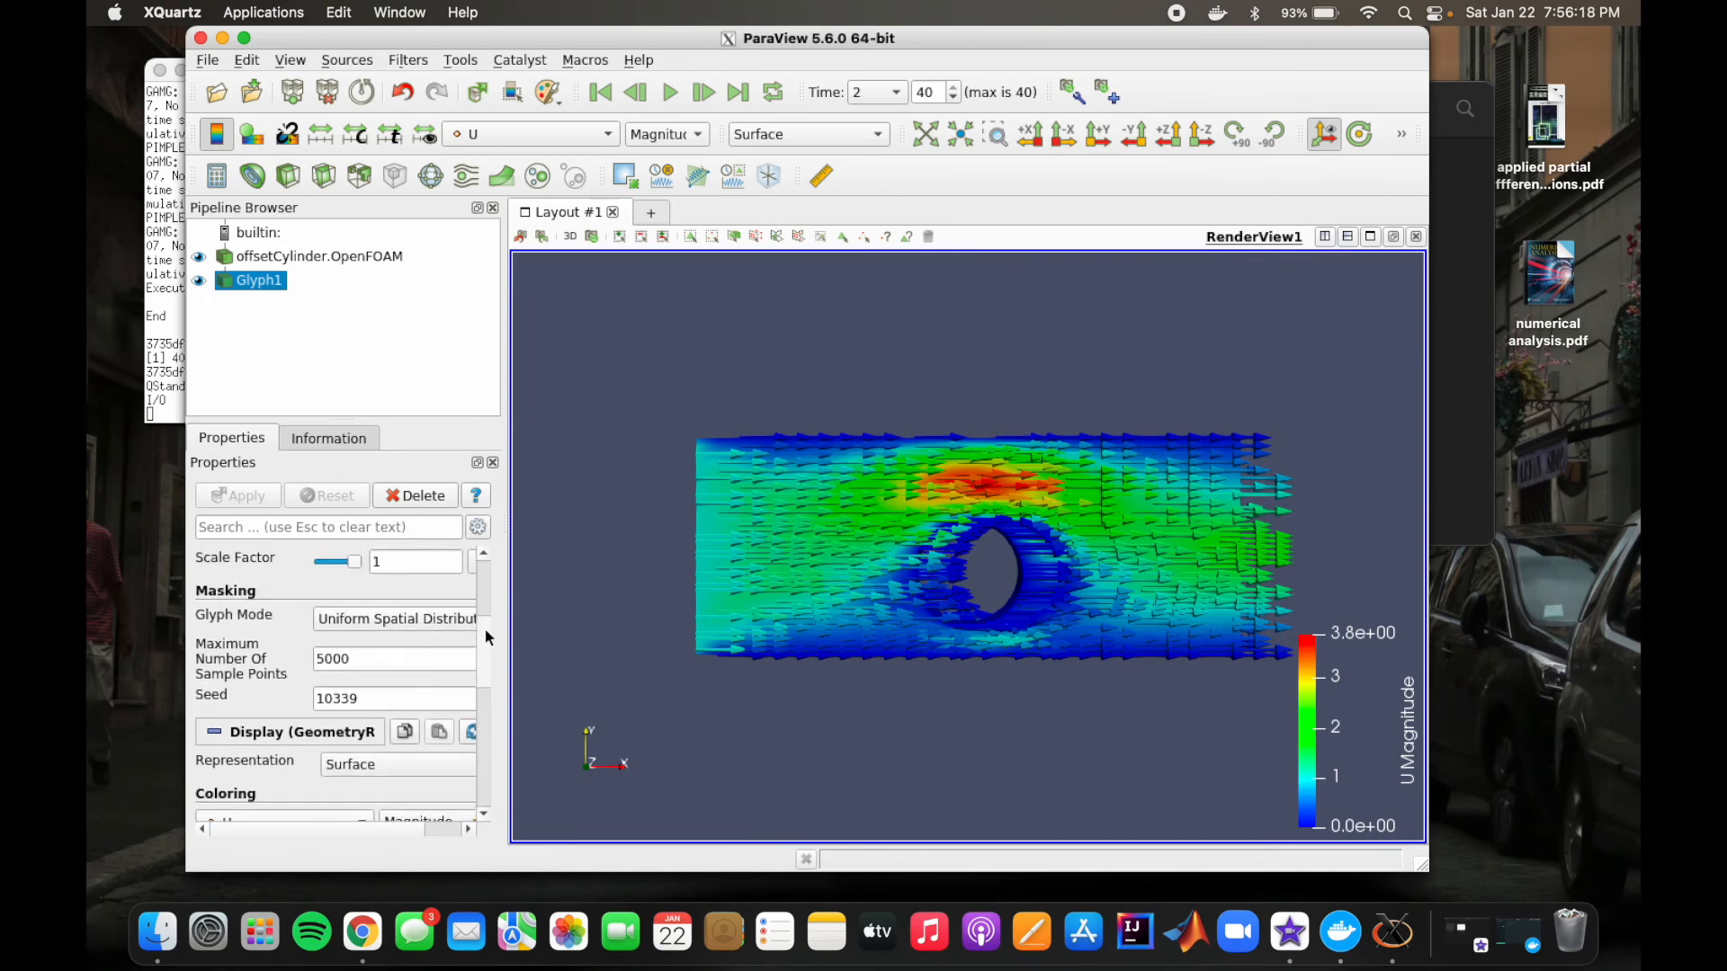
scroll(483, 634, up, 1)
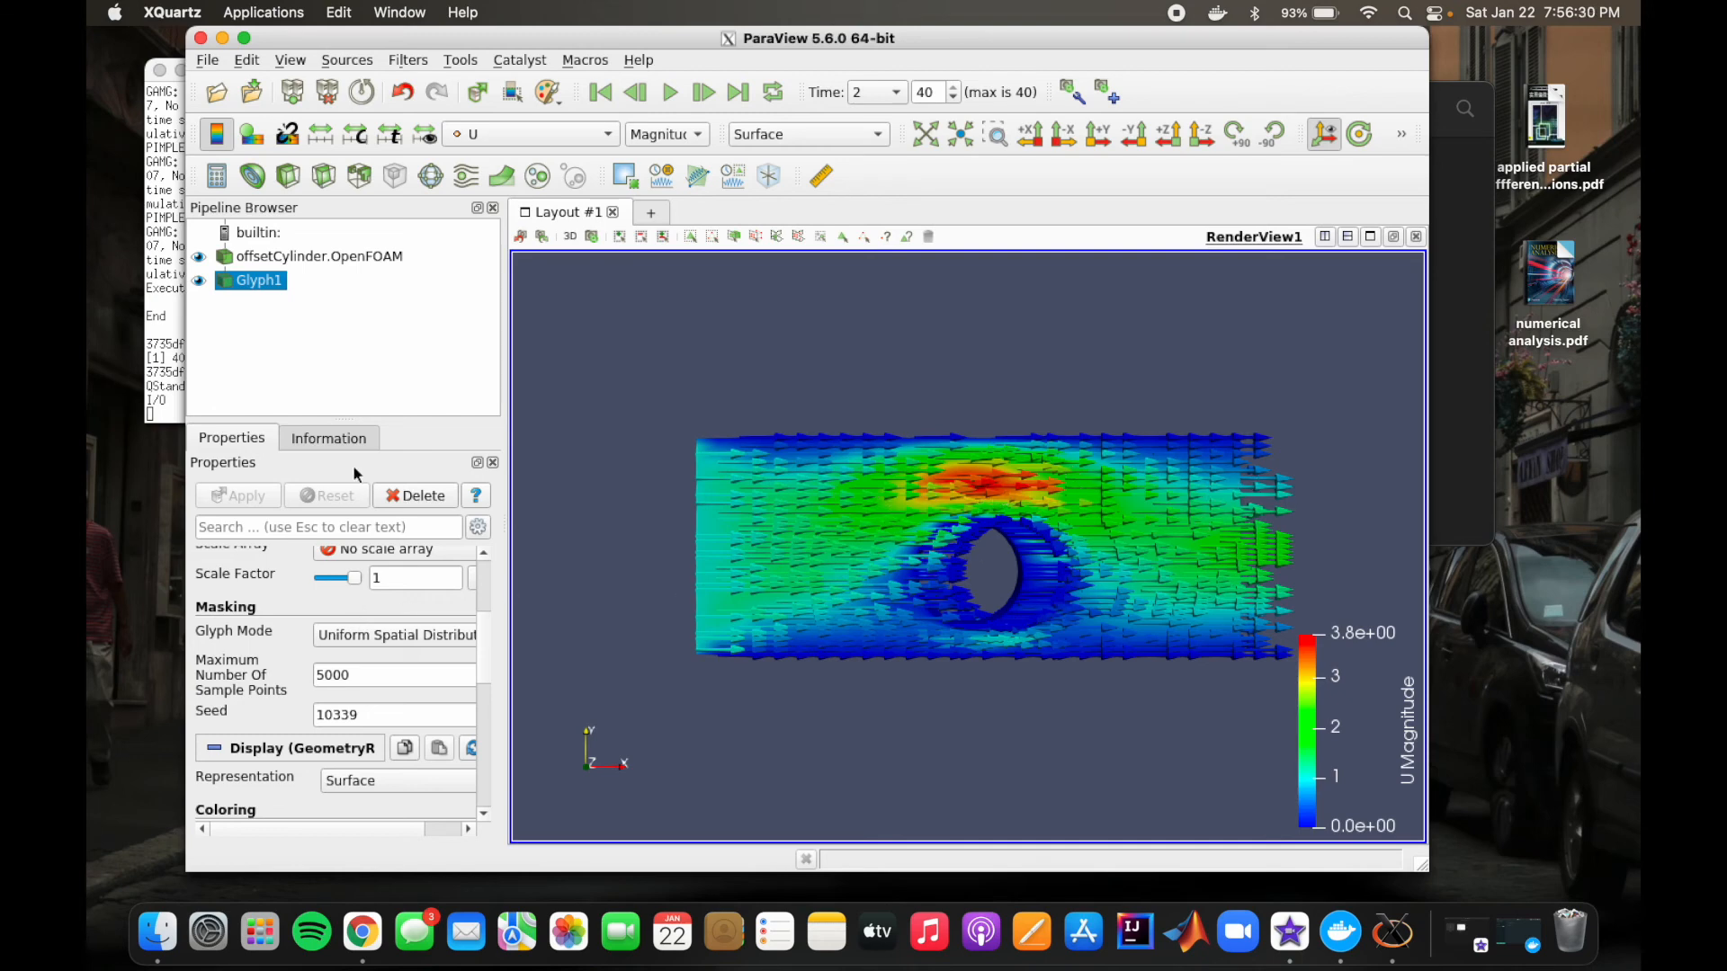
Step: Compare the case with and without glyphs, and inspect the arrows alone in 3D before restoring the front view
click(199, 282)
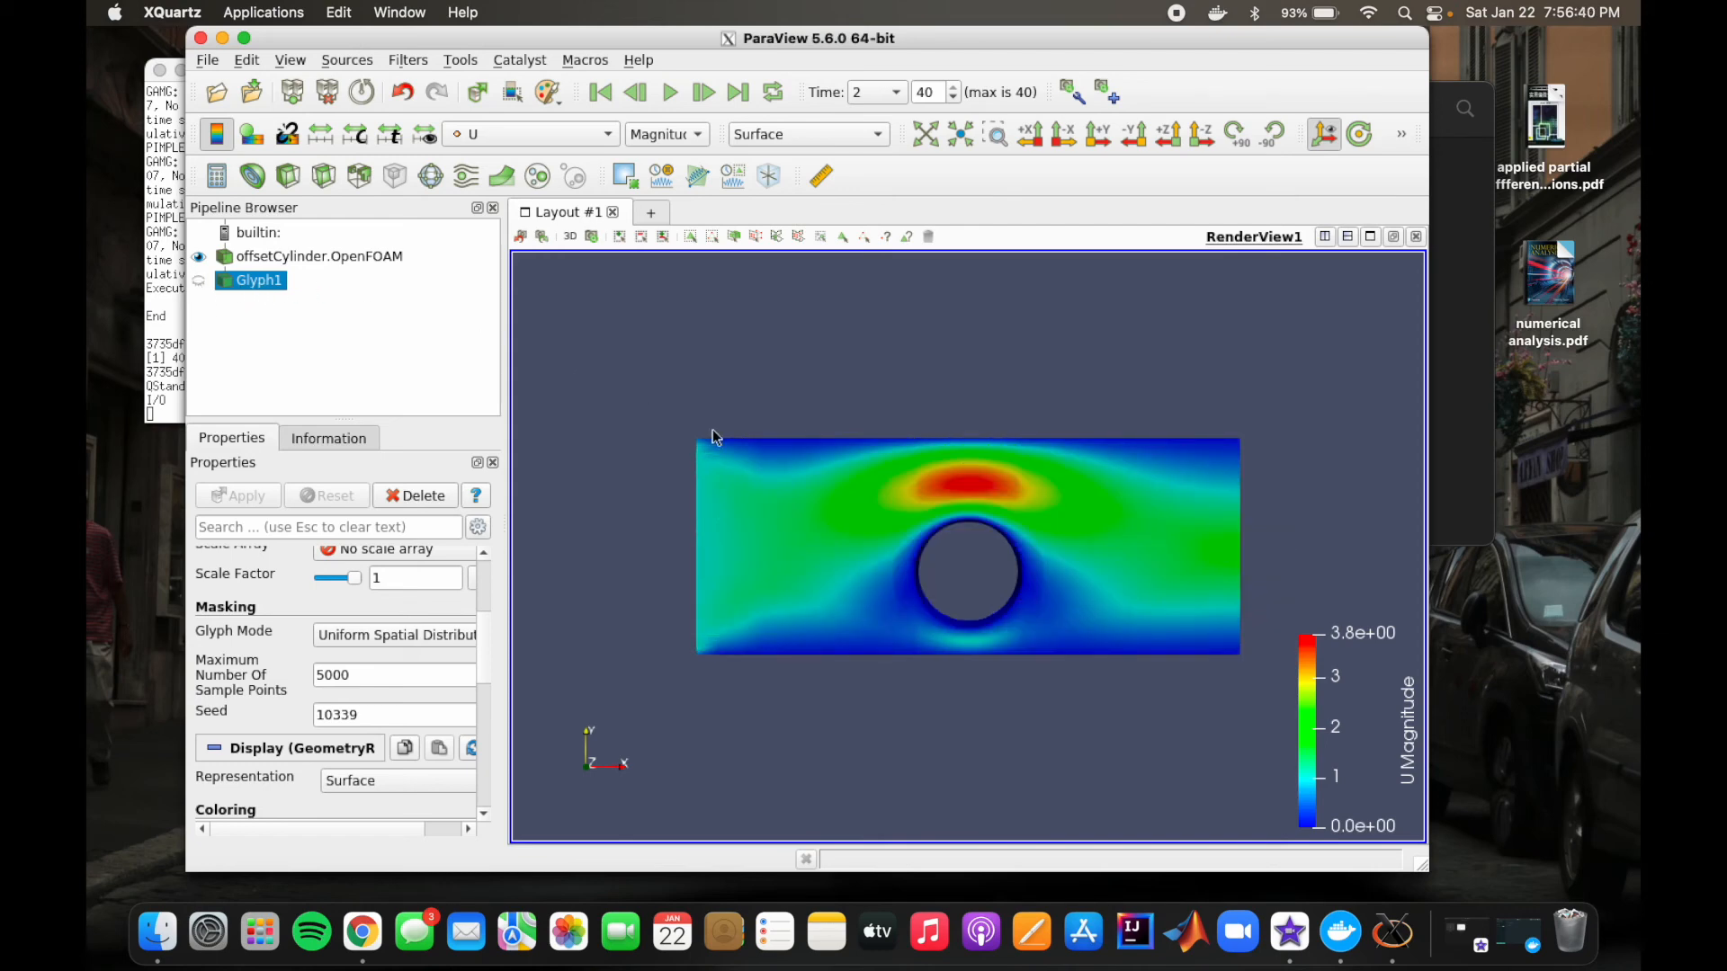
click(199, 282)
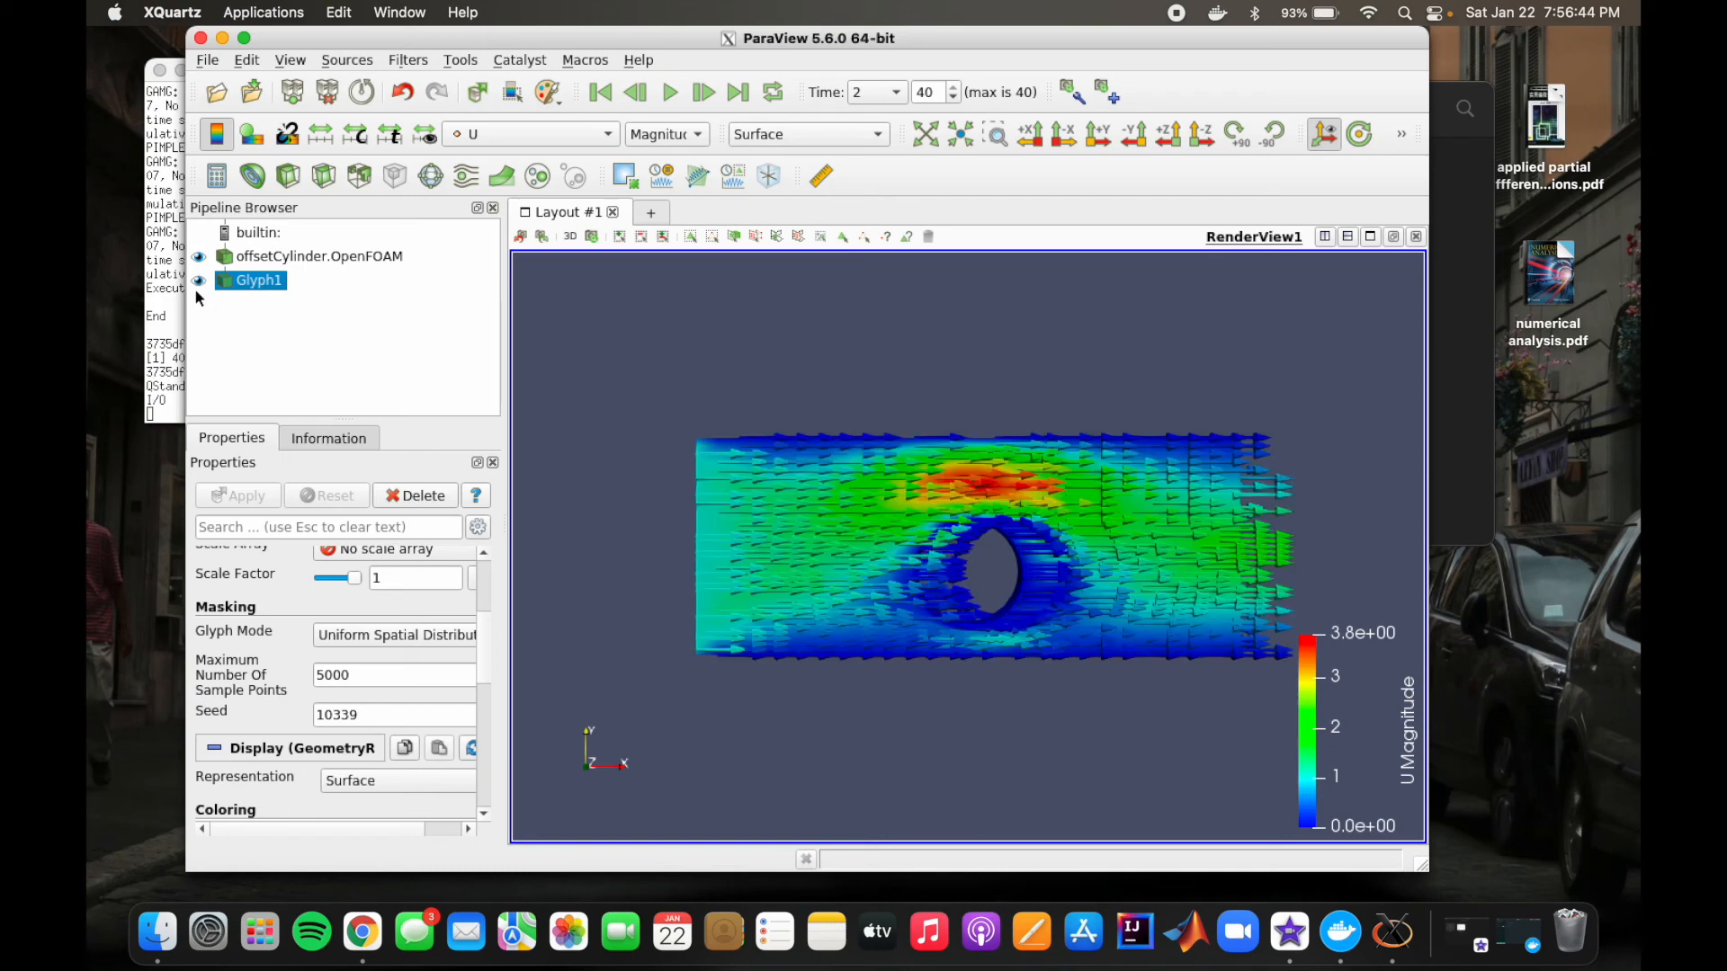
click(199, 257)
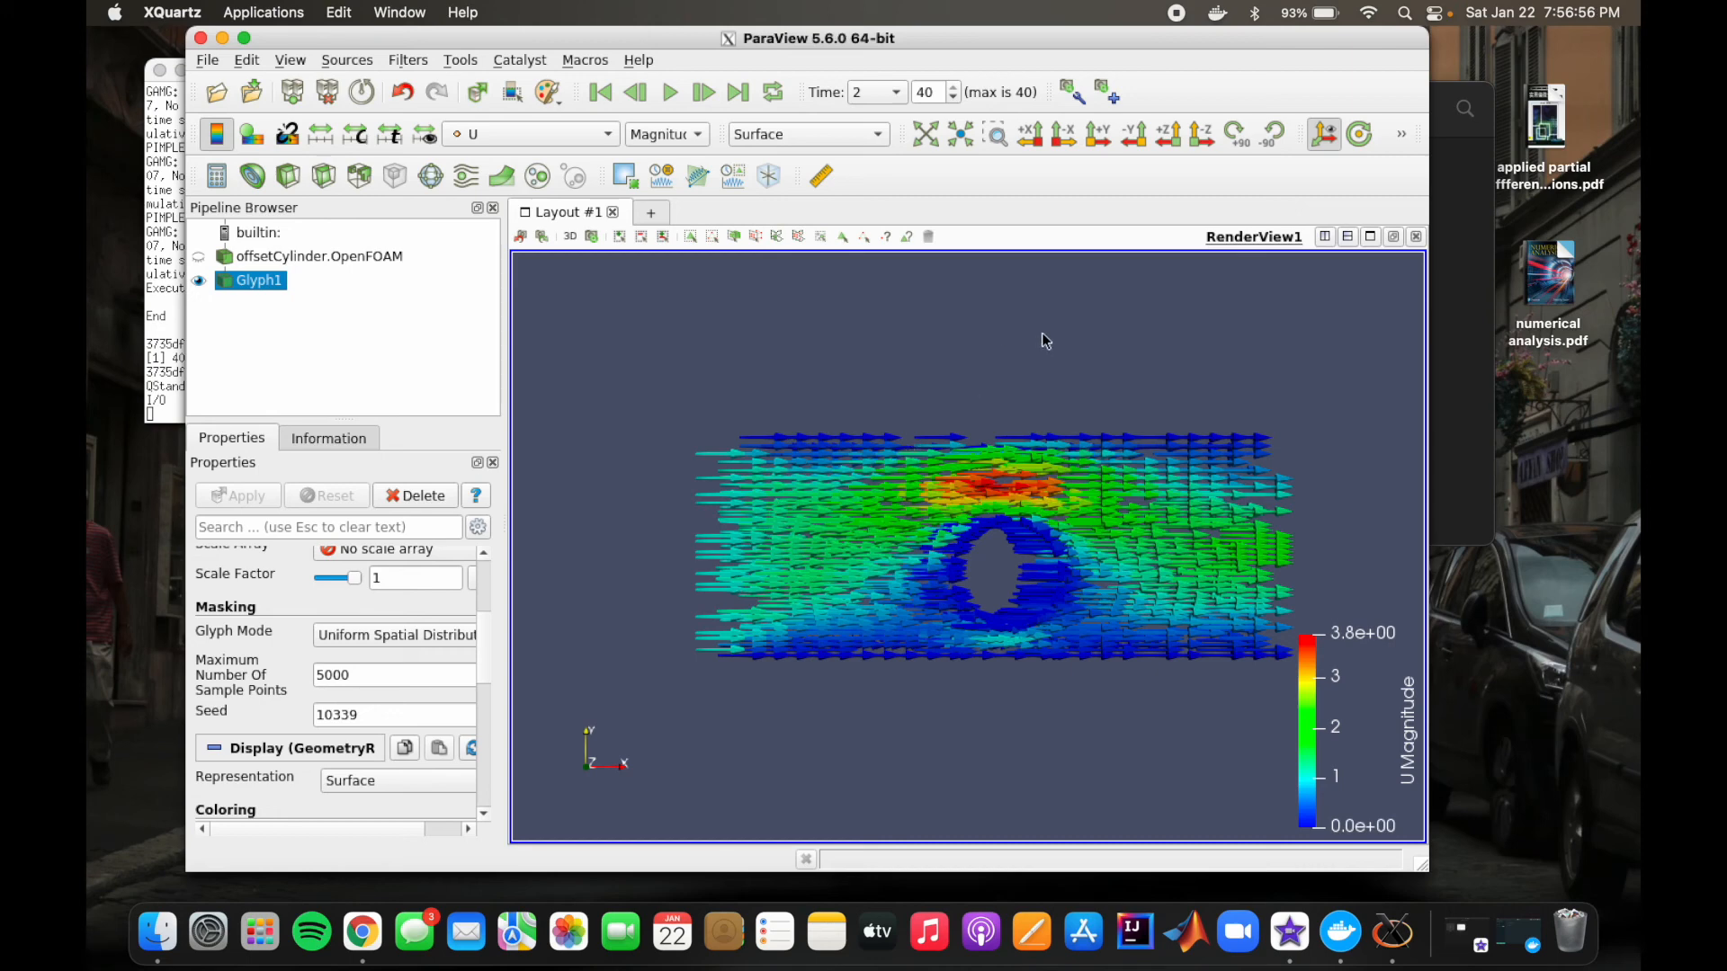
drag(1044, 340, 1042, 339)
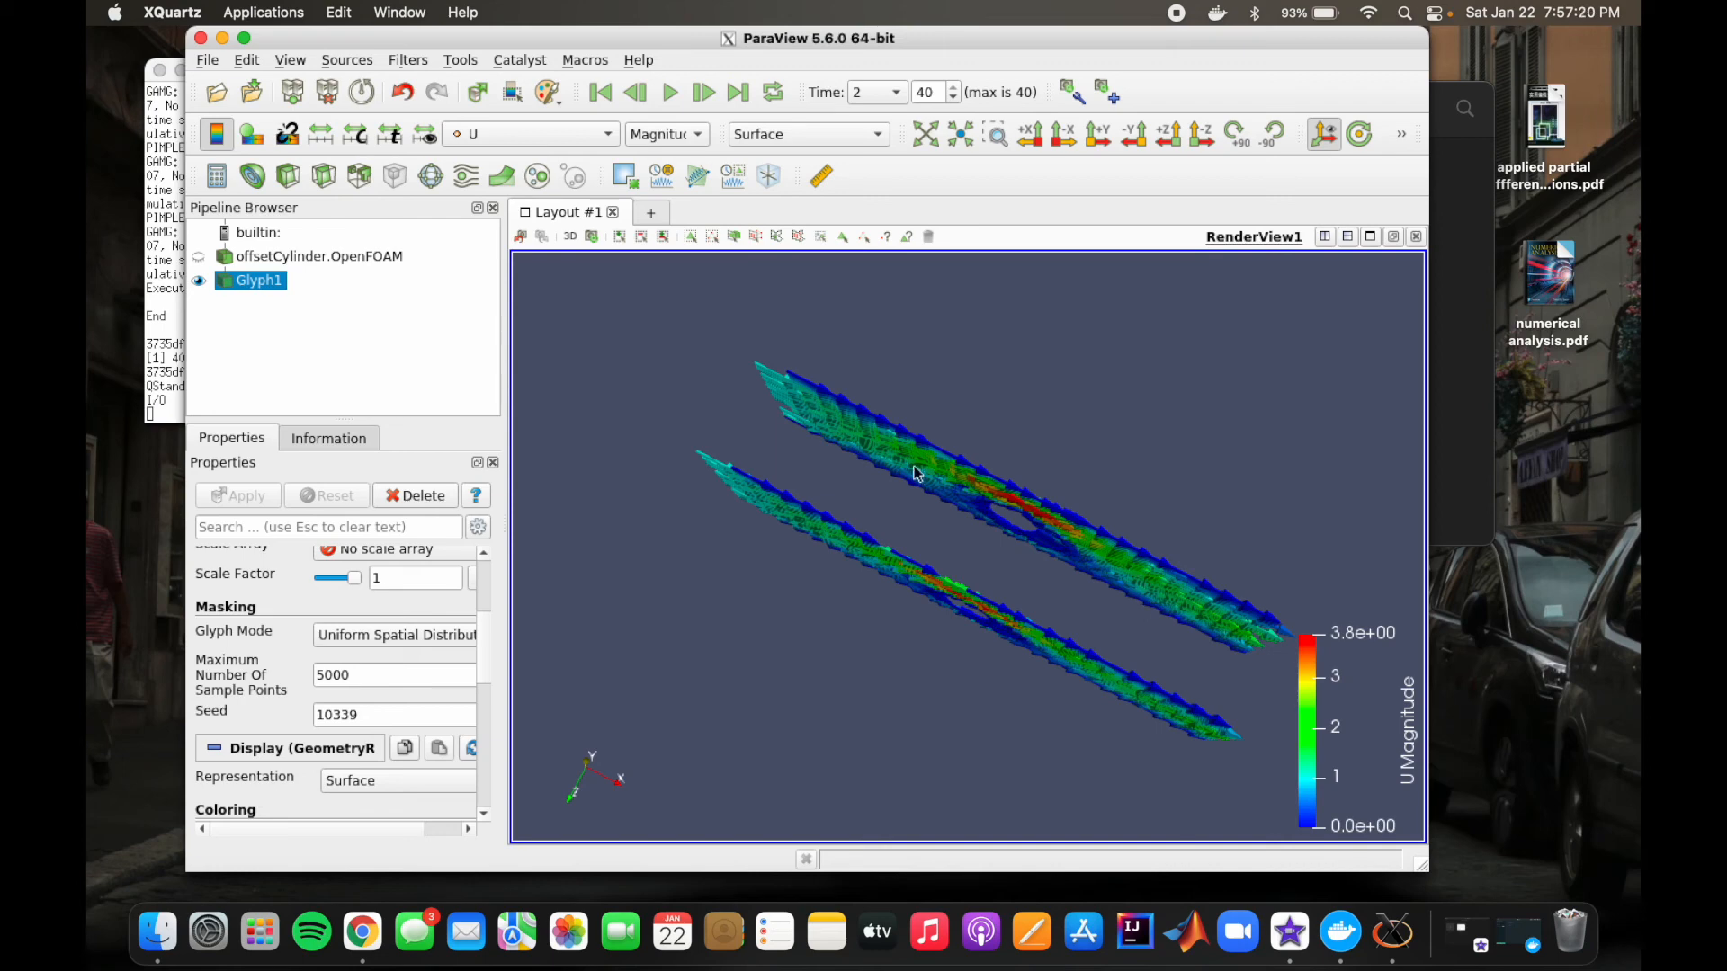
click(521, 238)
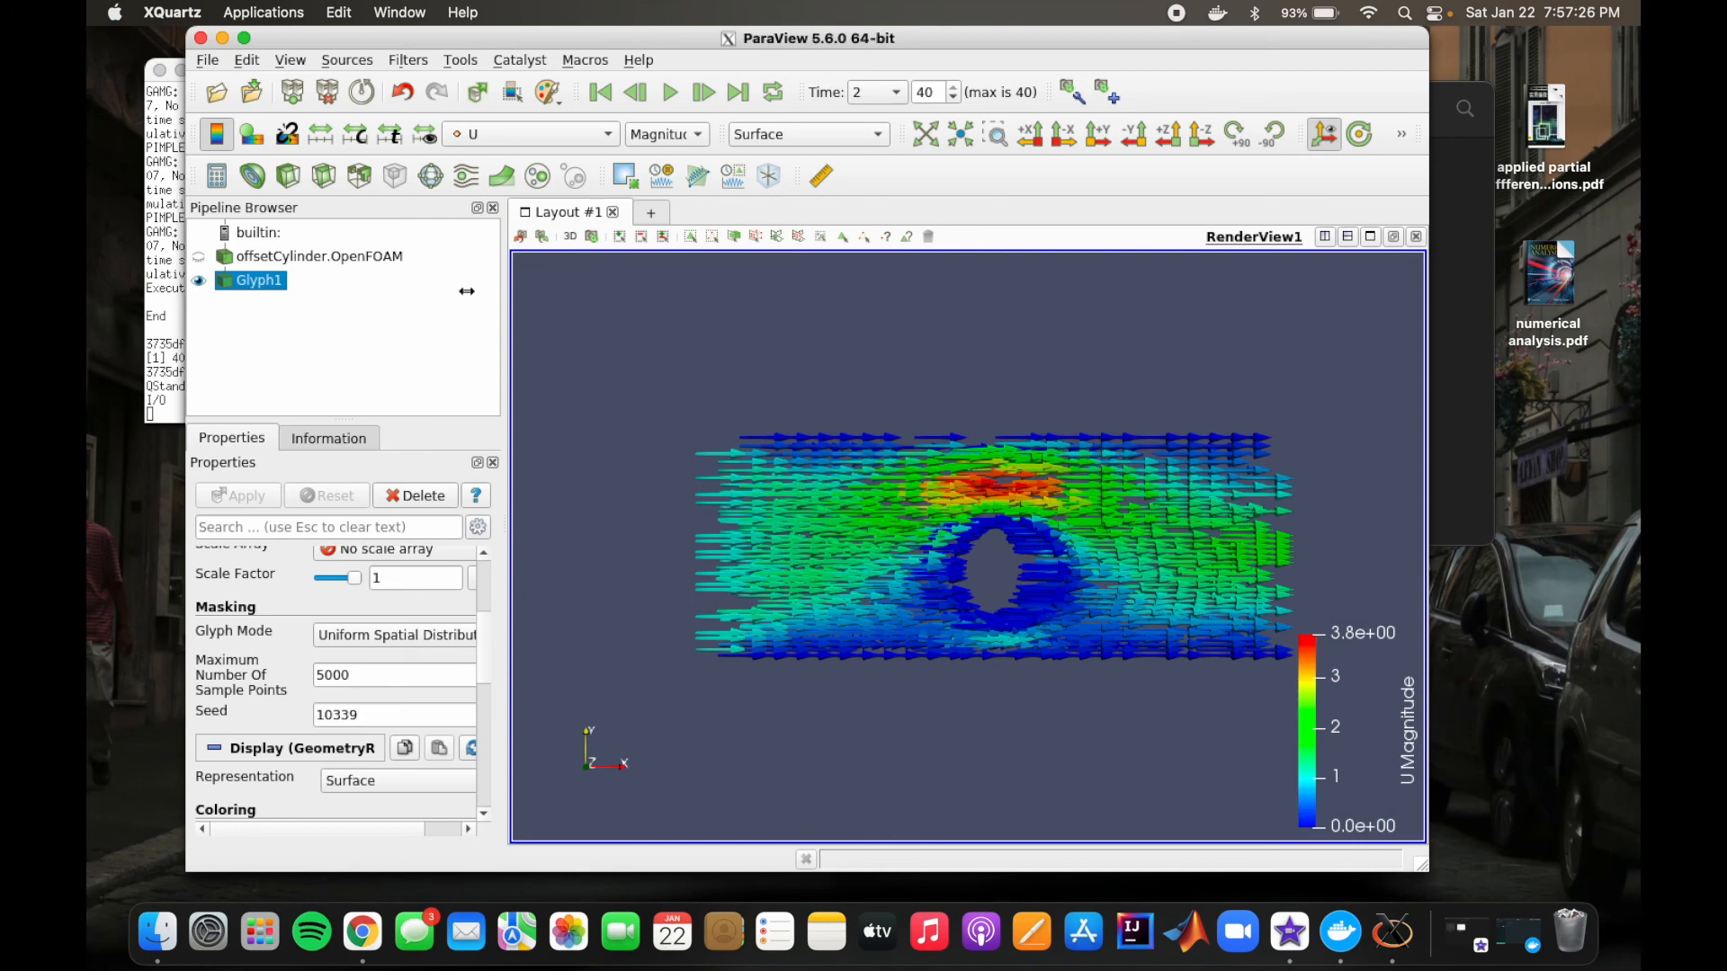
Step: Hide both the offsetCylinder.OpenFOAM case and the glyph arrows in the render view
click(202, 259)
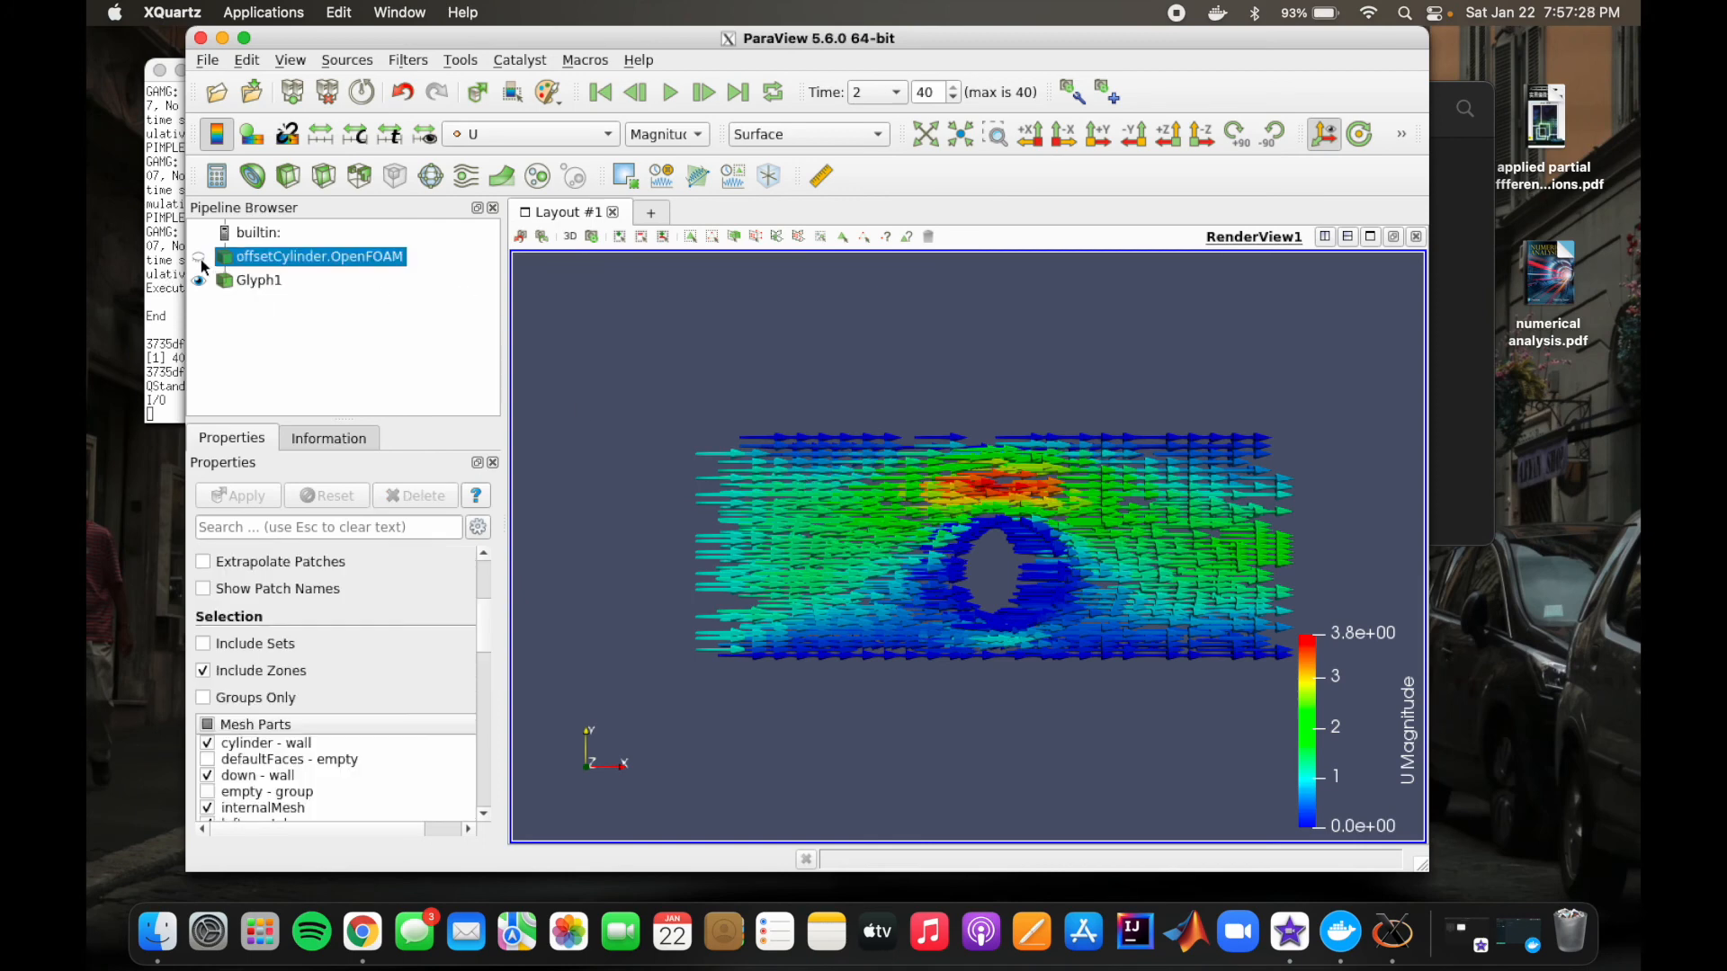
click(199, 260)
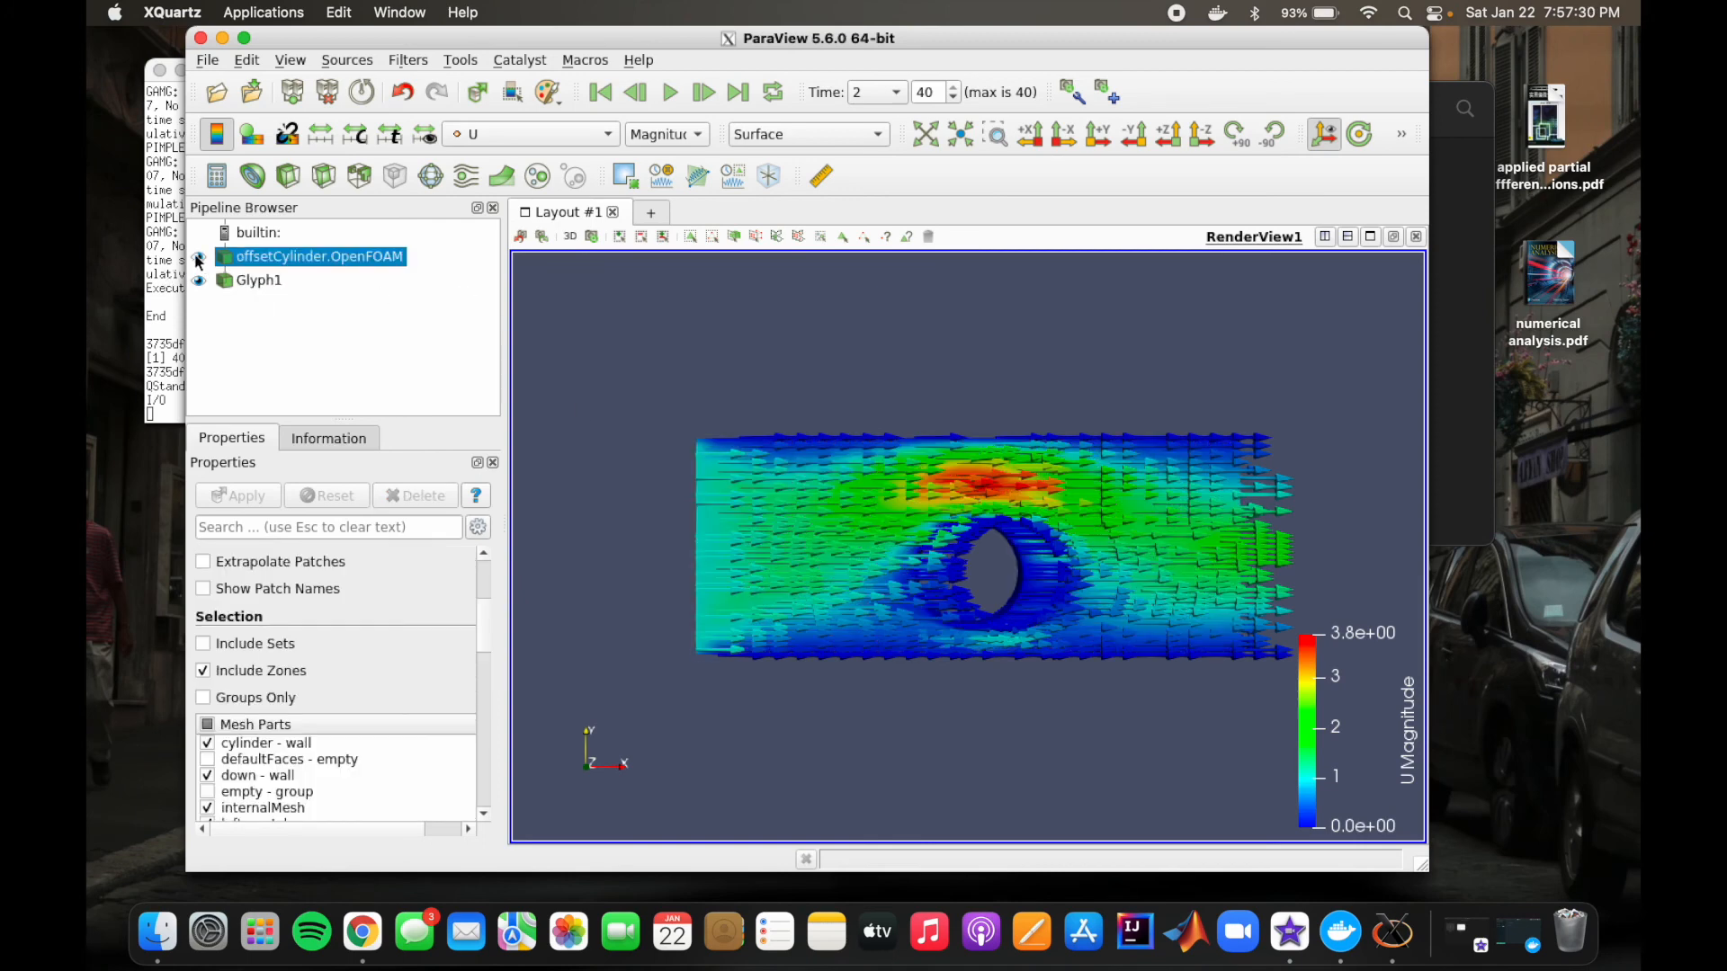
click(199, 280)
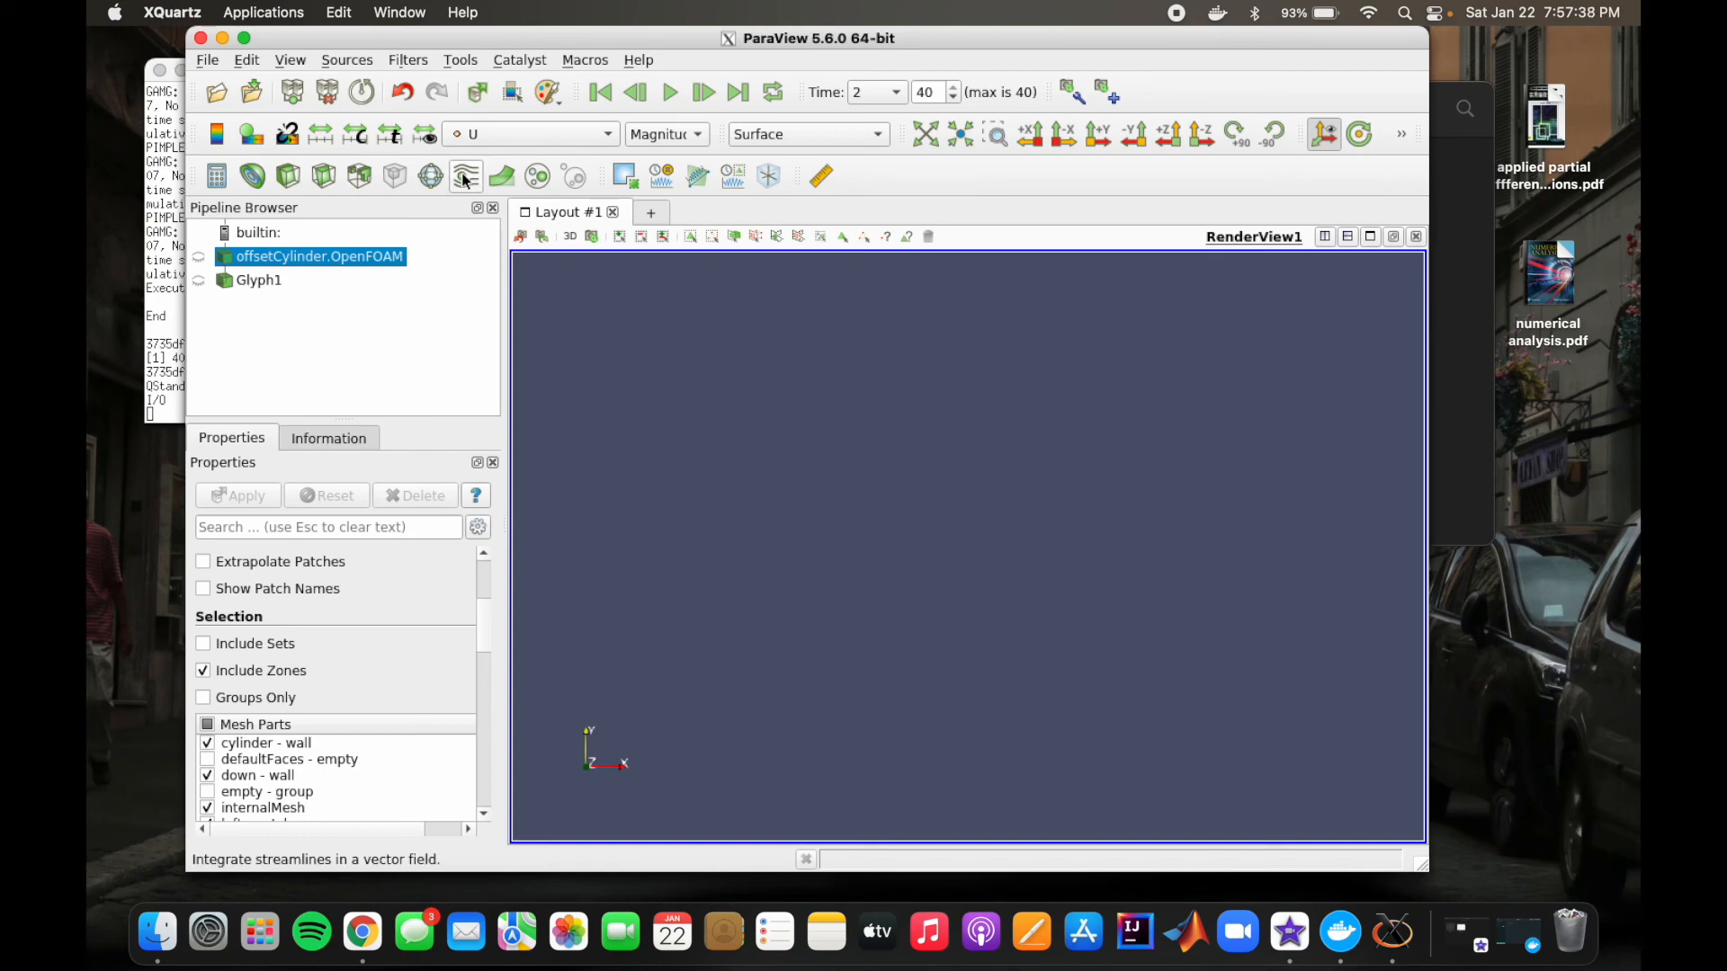
Step: Add a Stream Tracer filter to the offsetCylinder.OpenFOAM case and review its integration, streamline and seed settings
click(412, 61)
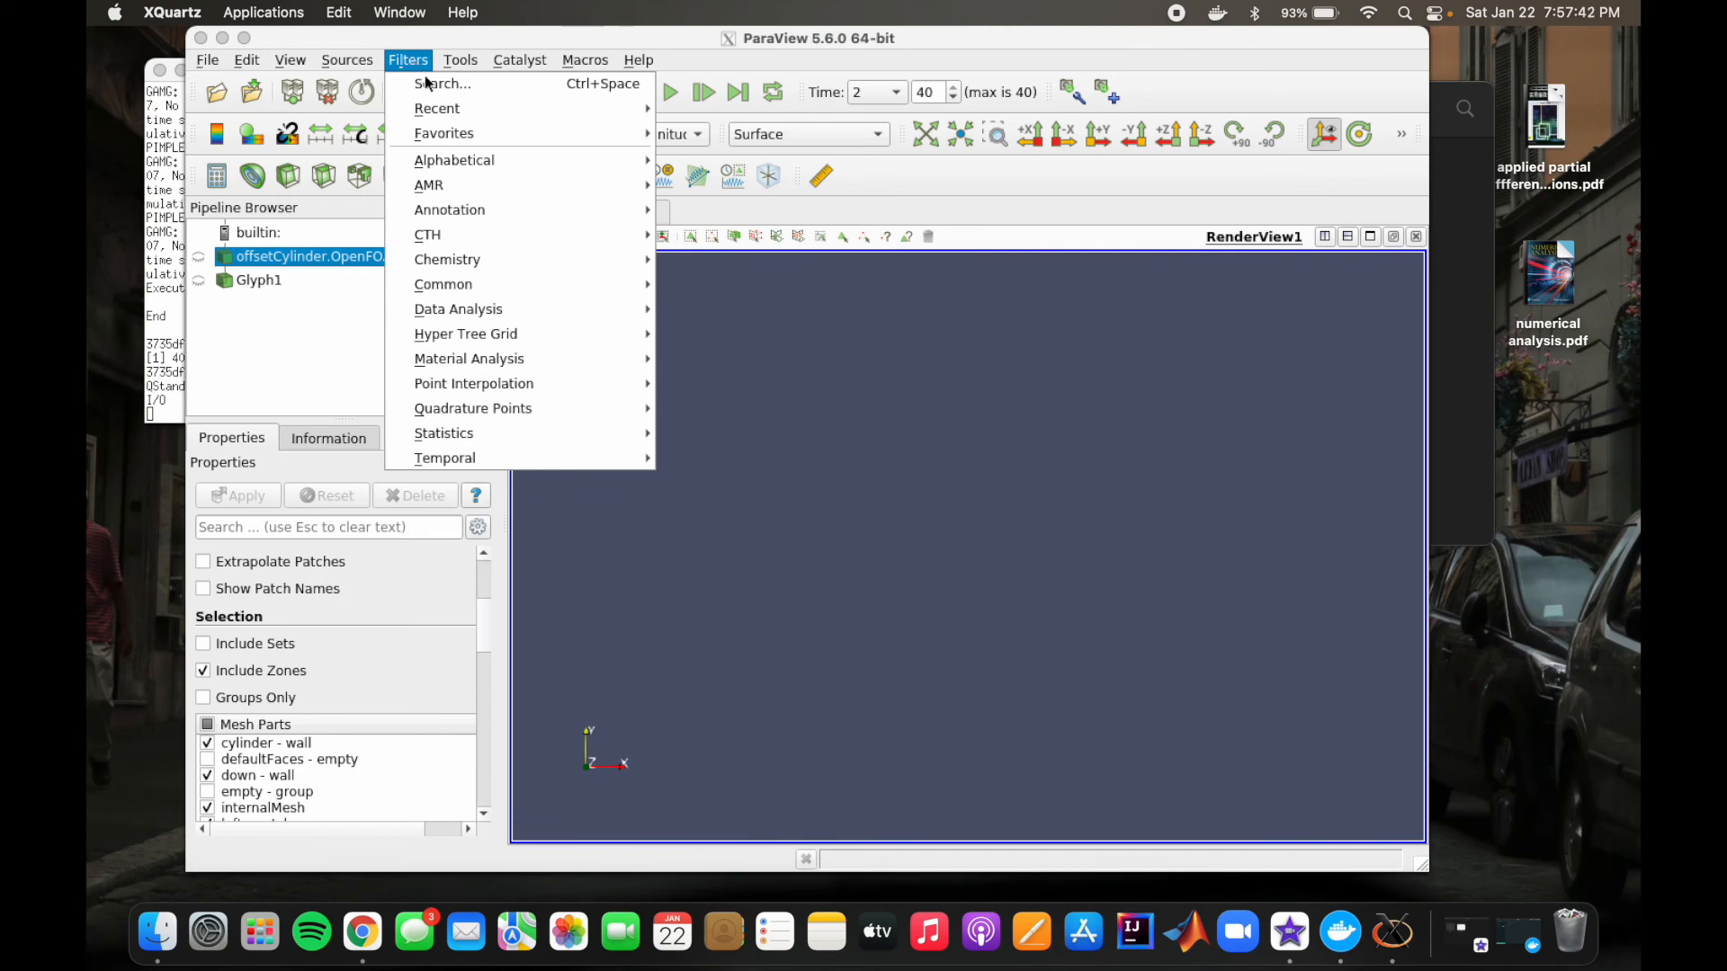
mouse_move(453, 107)
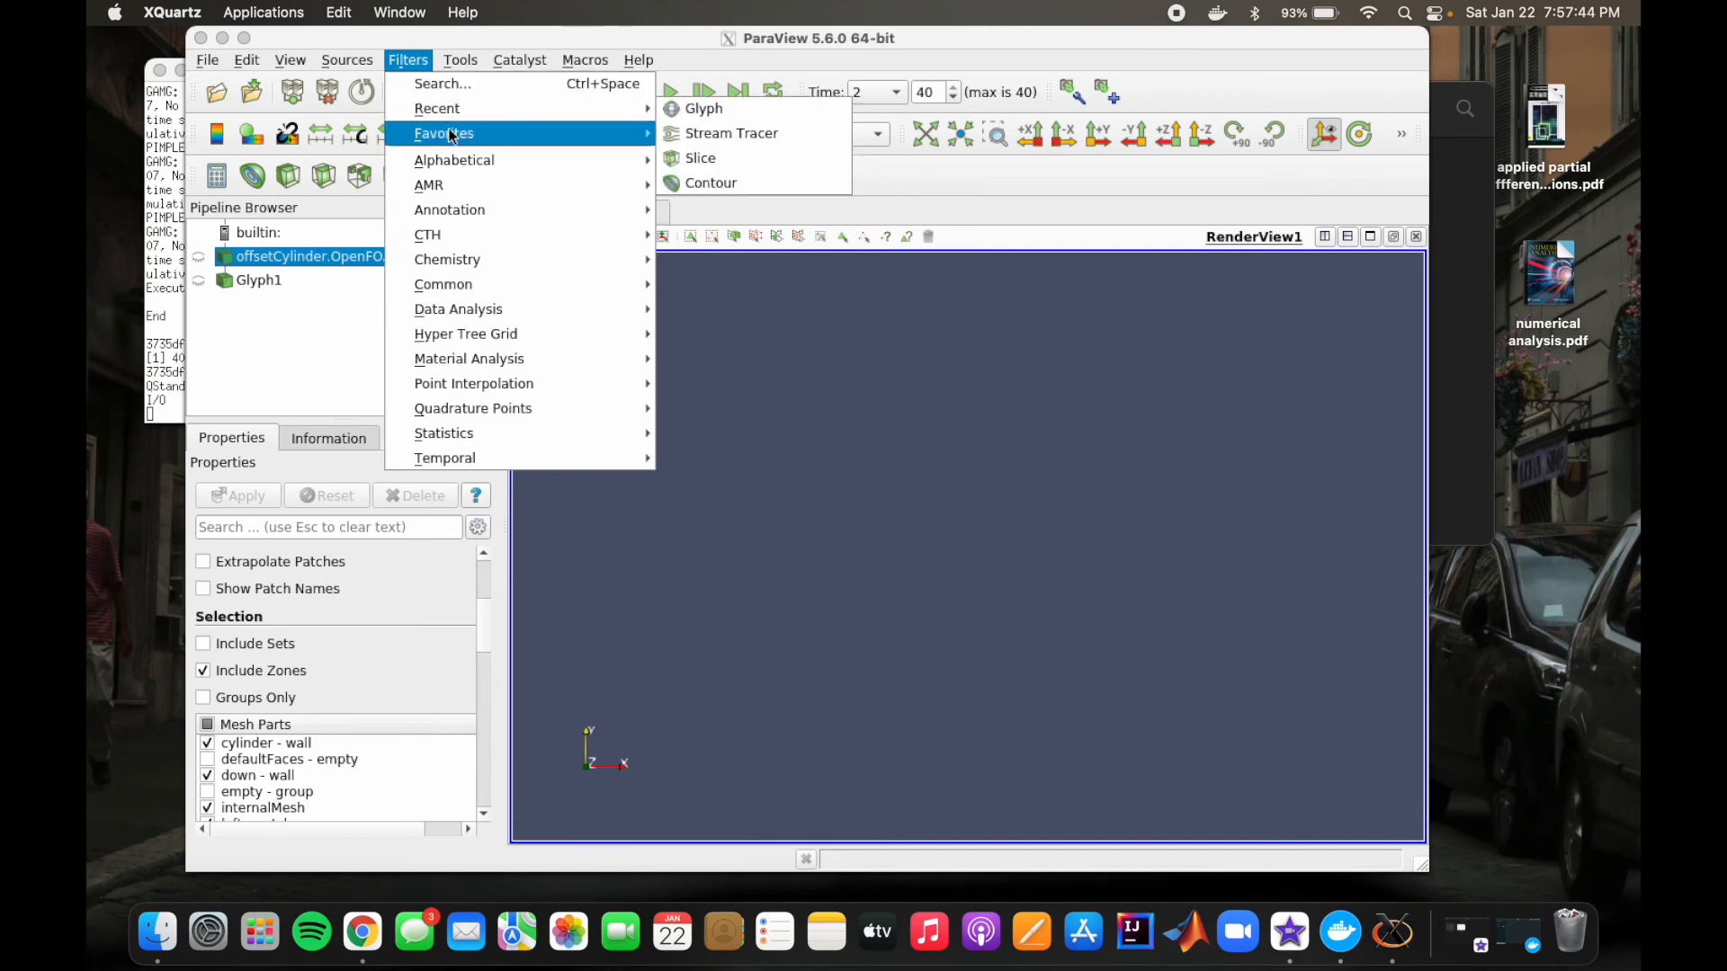
click(453, 85)
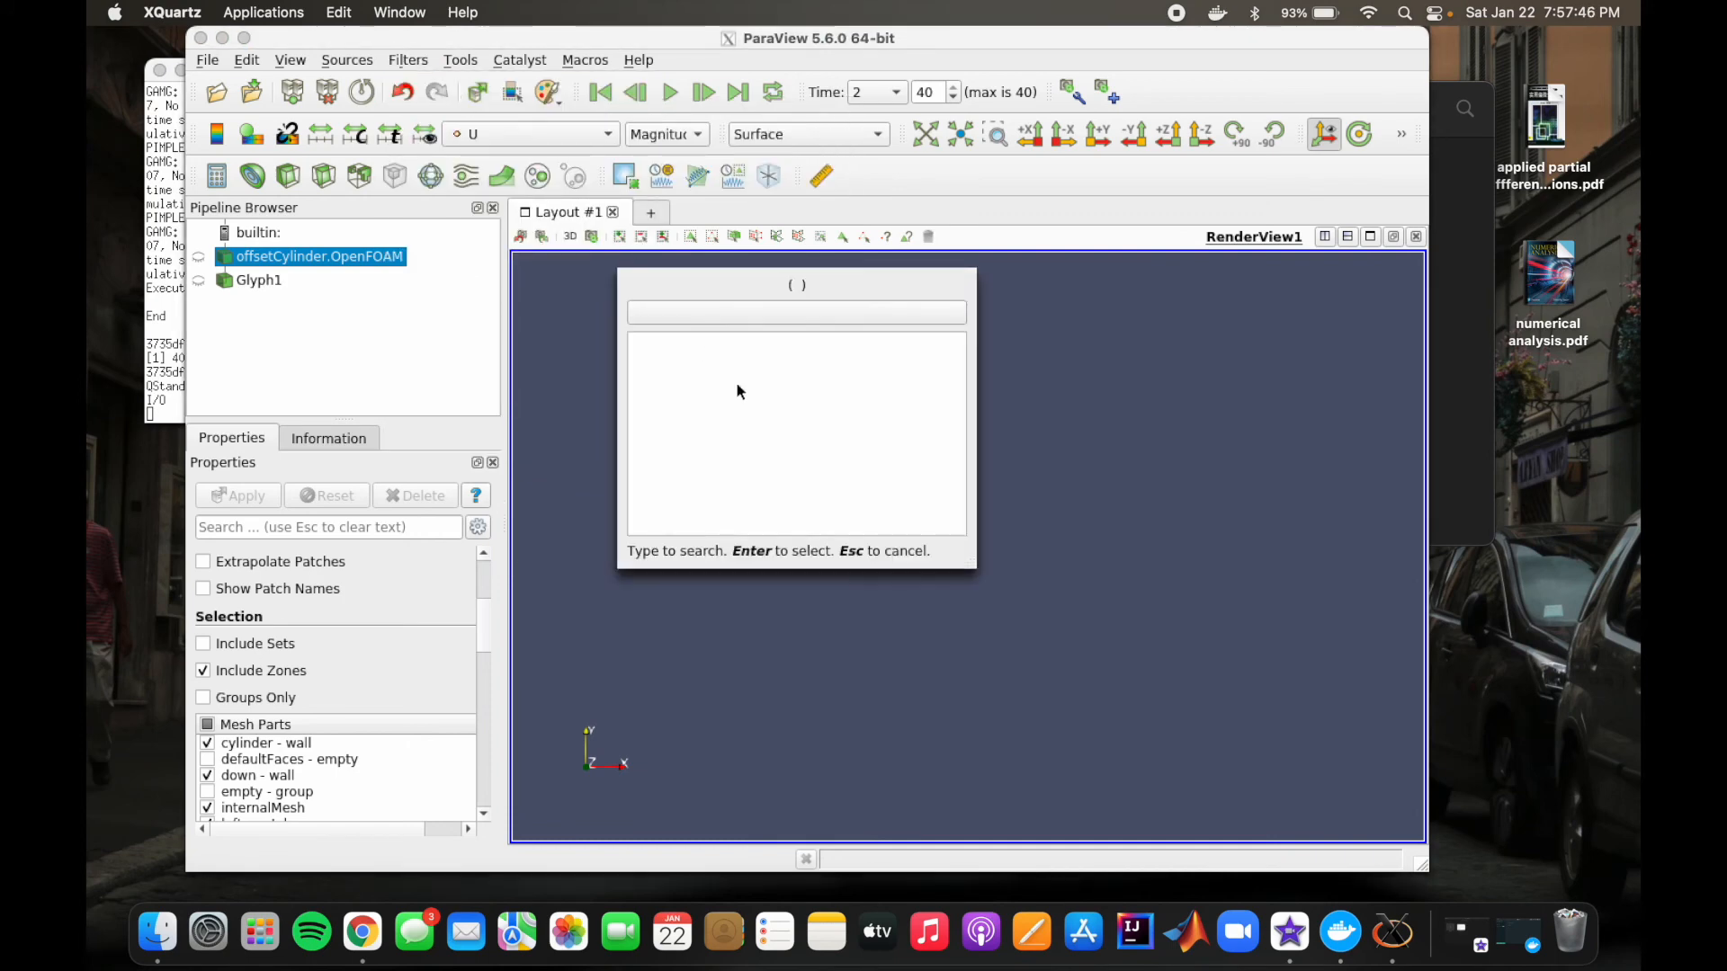
text(stream)
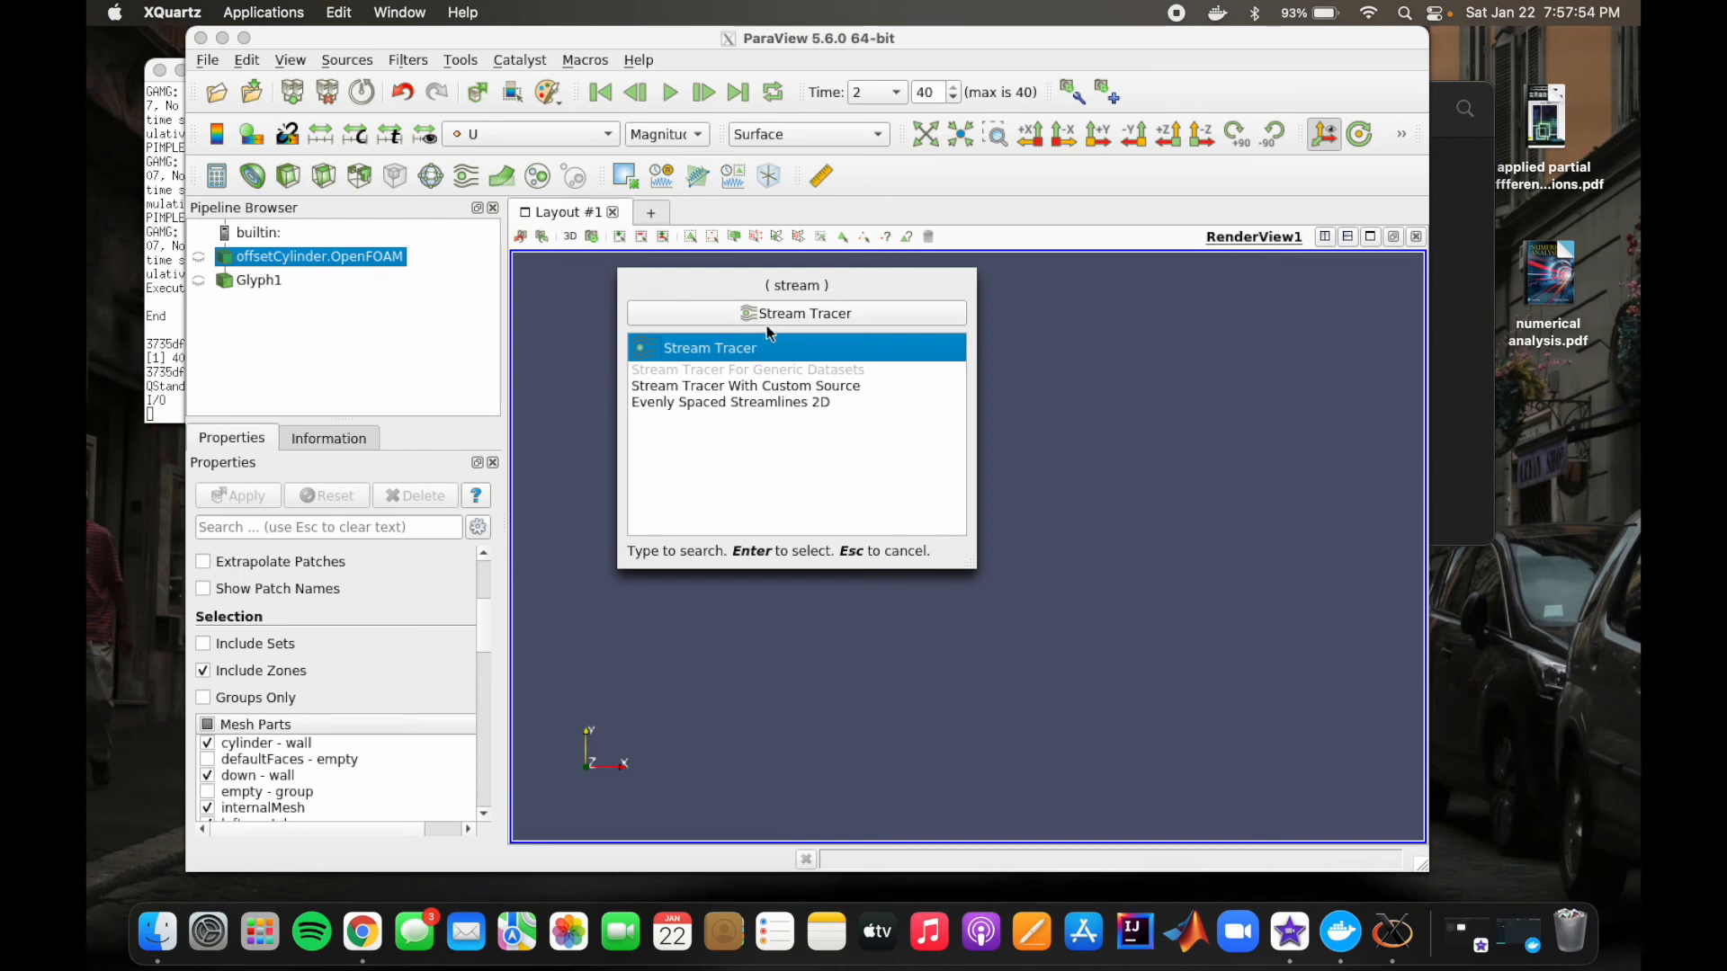
click(834, 319)
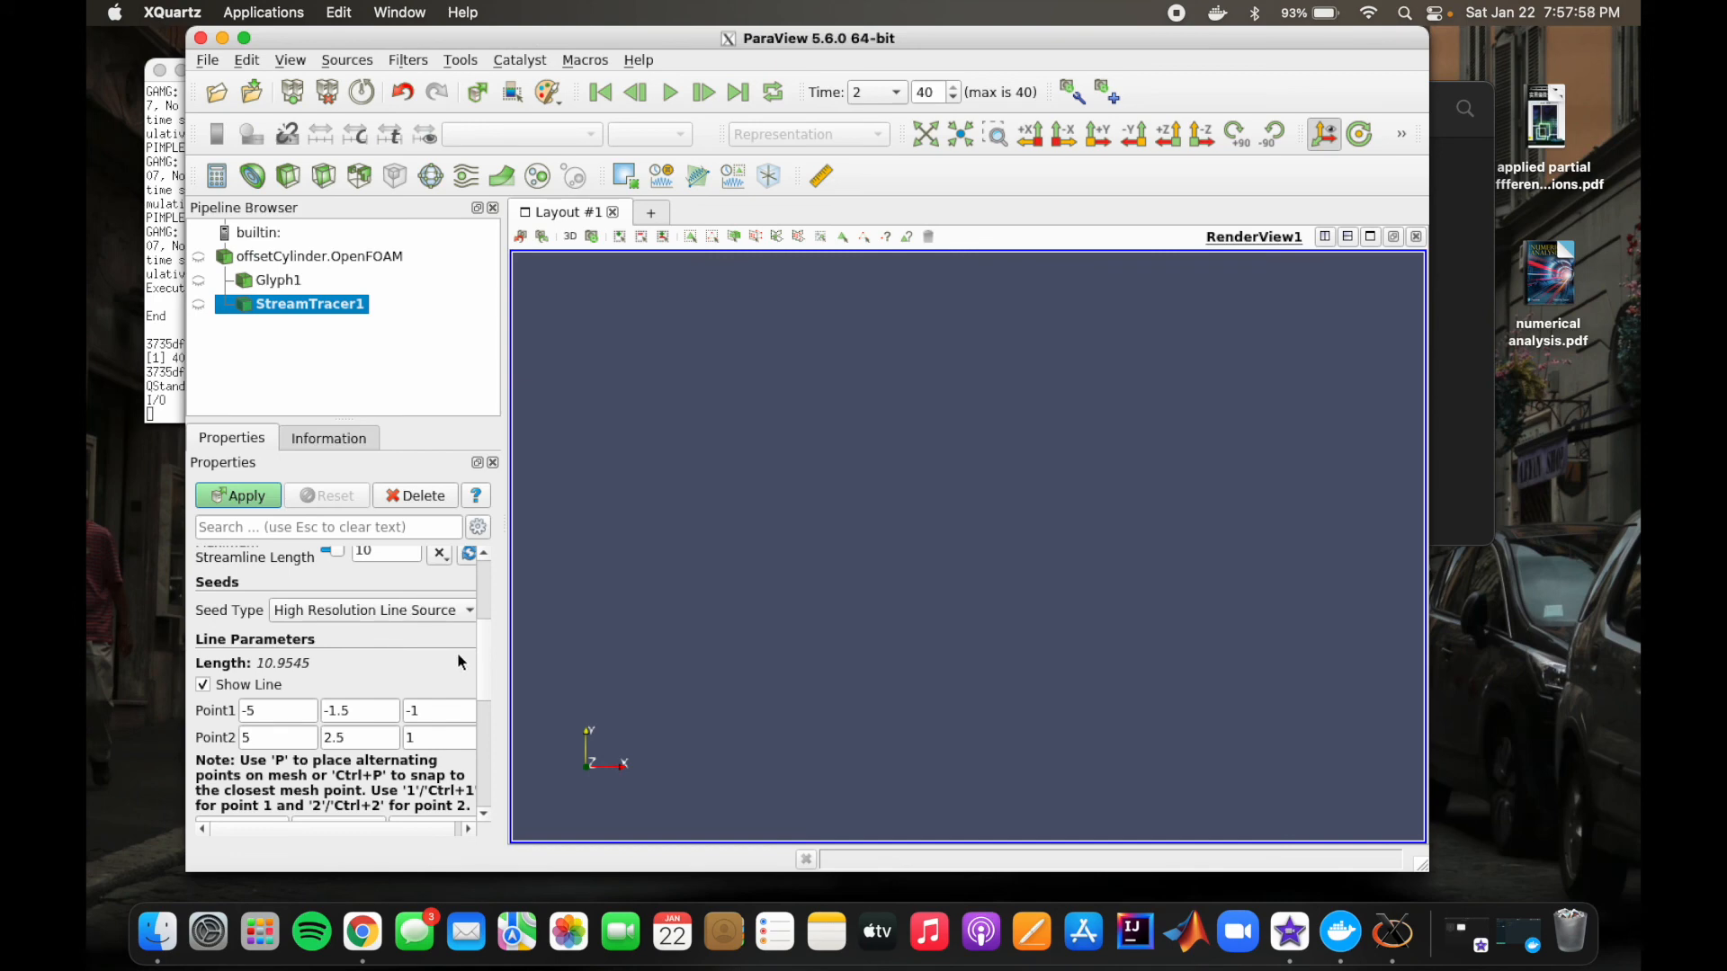
scroll(390, 664, up, 3)
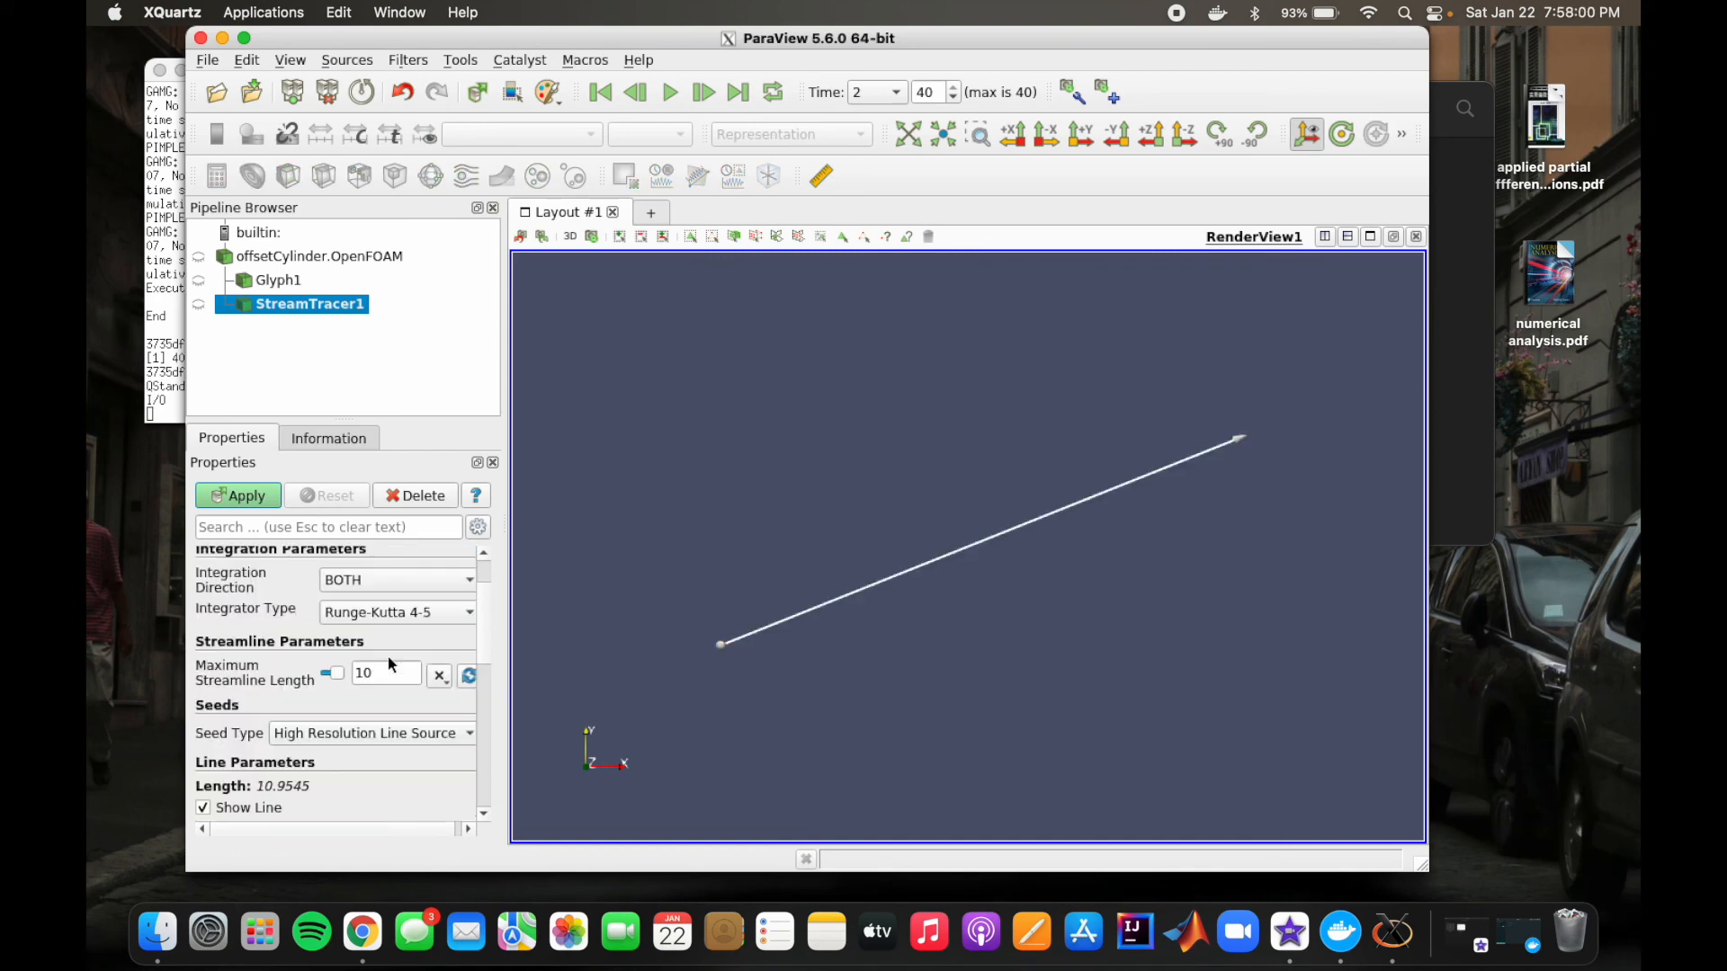
scroll(387, 656, down, 7)
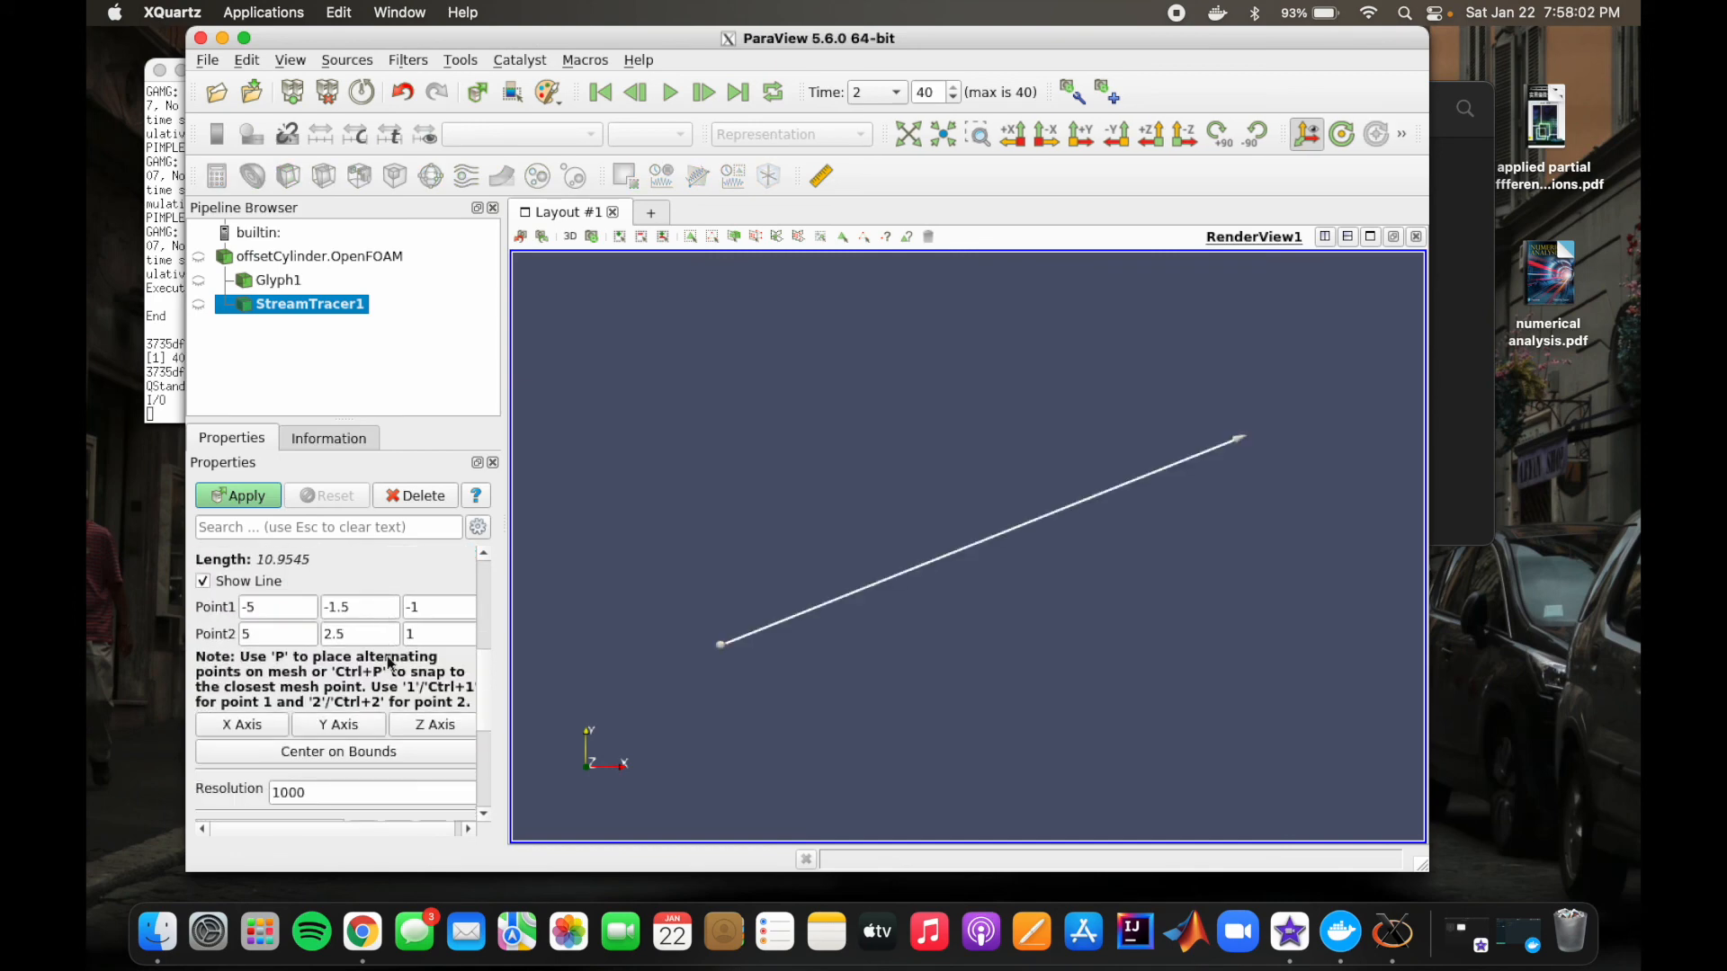
scroll(390, 664, down, 5)
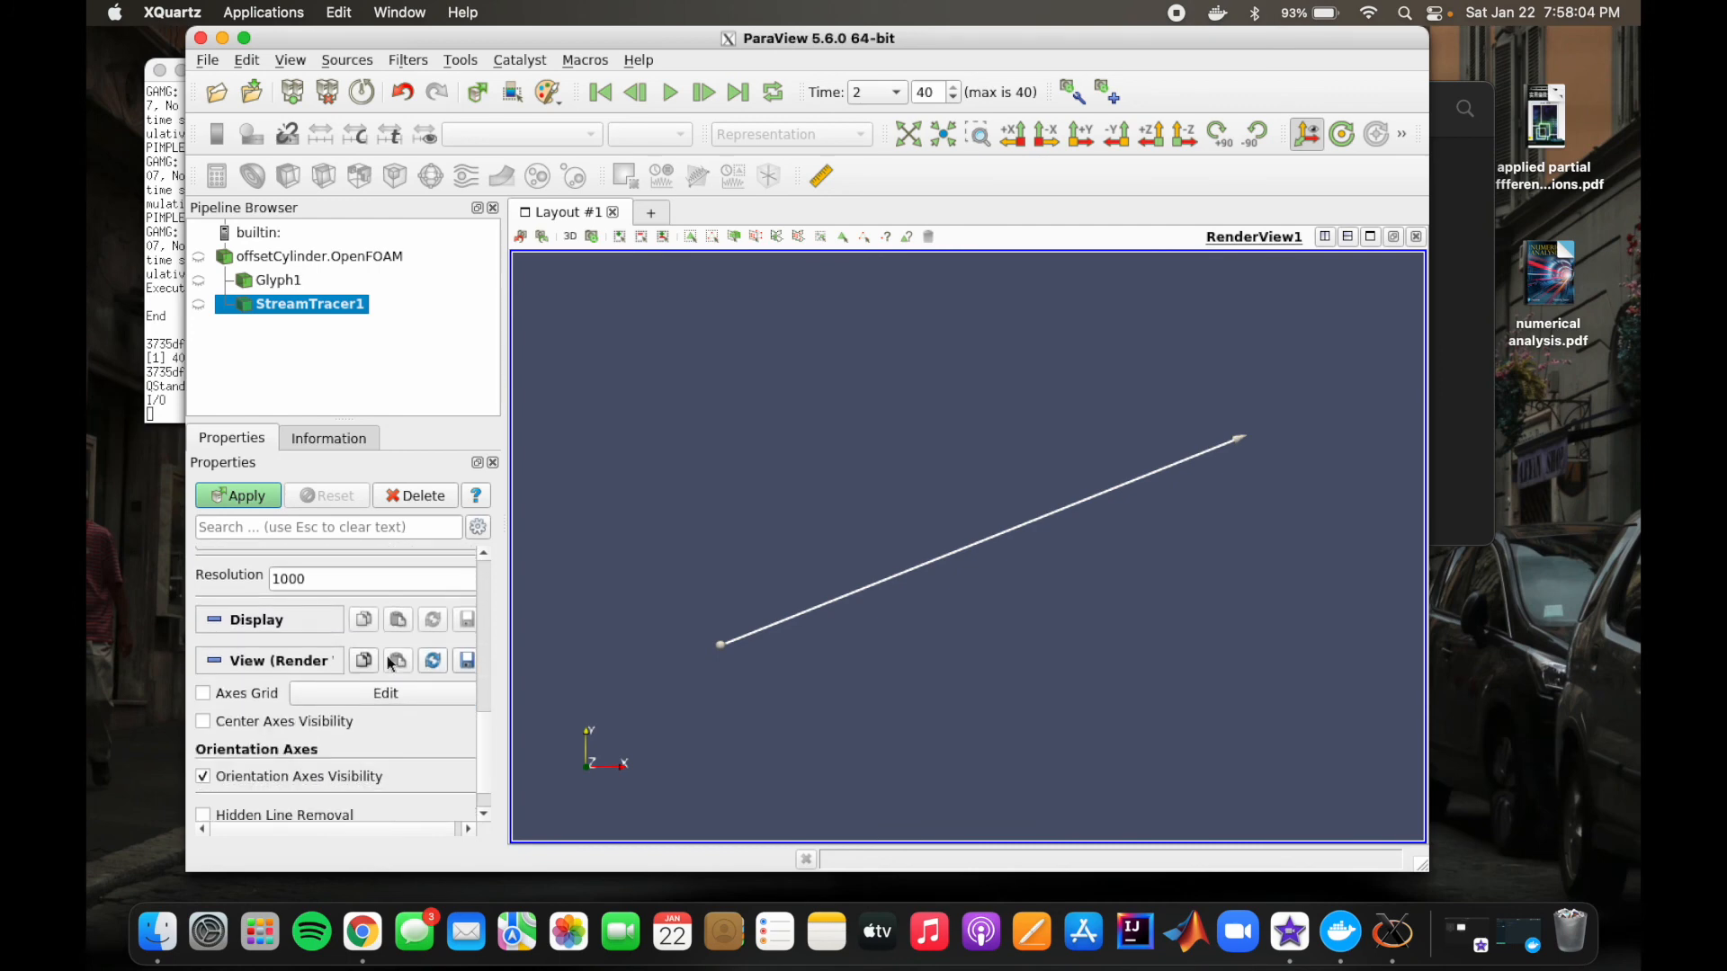
scroll(387, 661, up, 10)
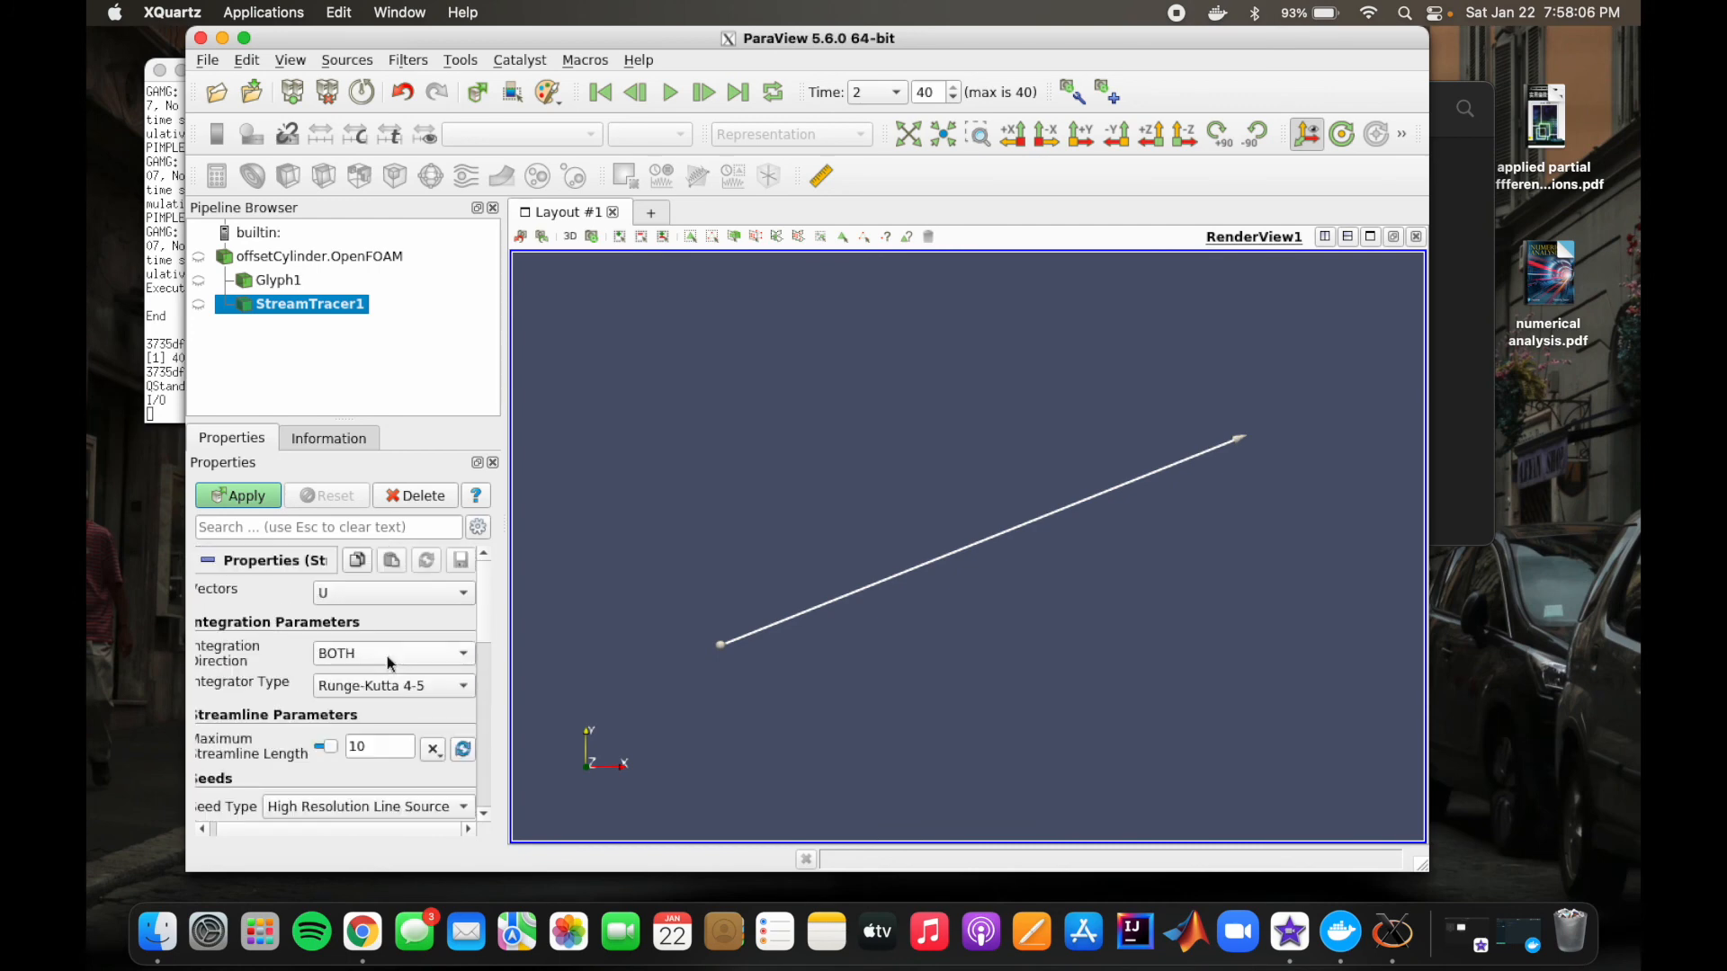
Step: Show the case again and generate the streamlines from the Stream Tracer filter with its default settings
click(200, 258)
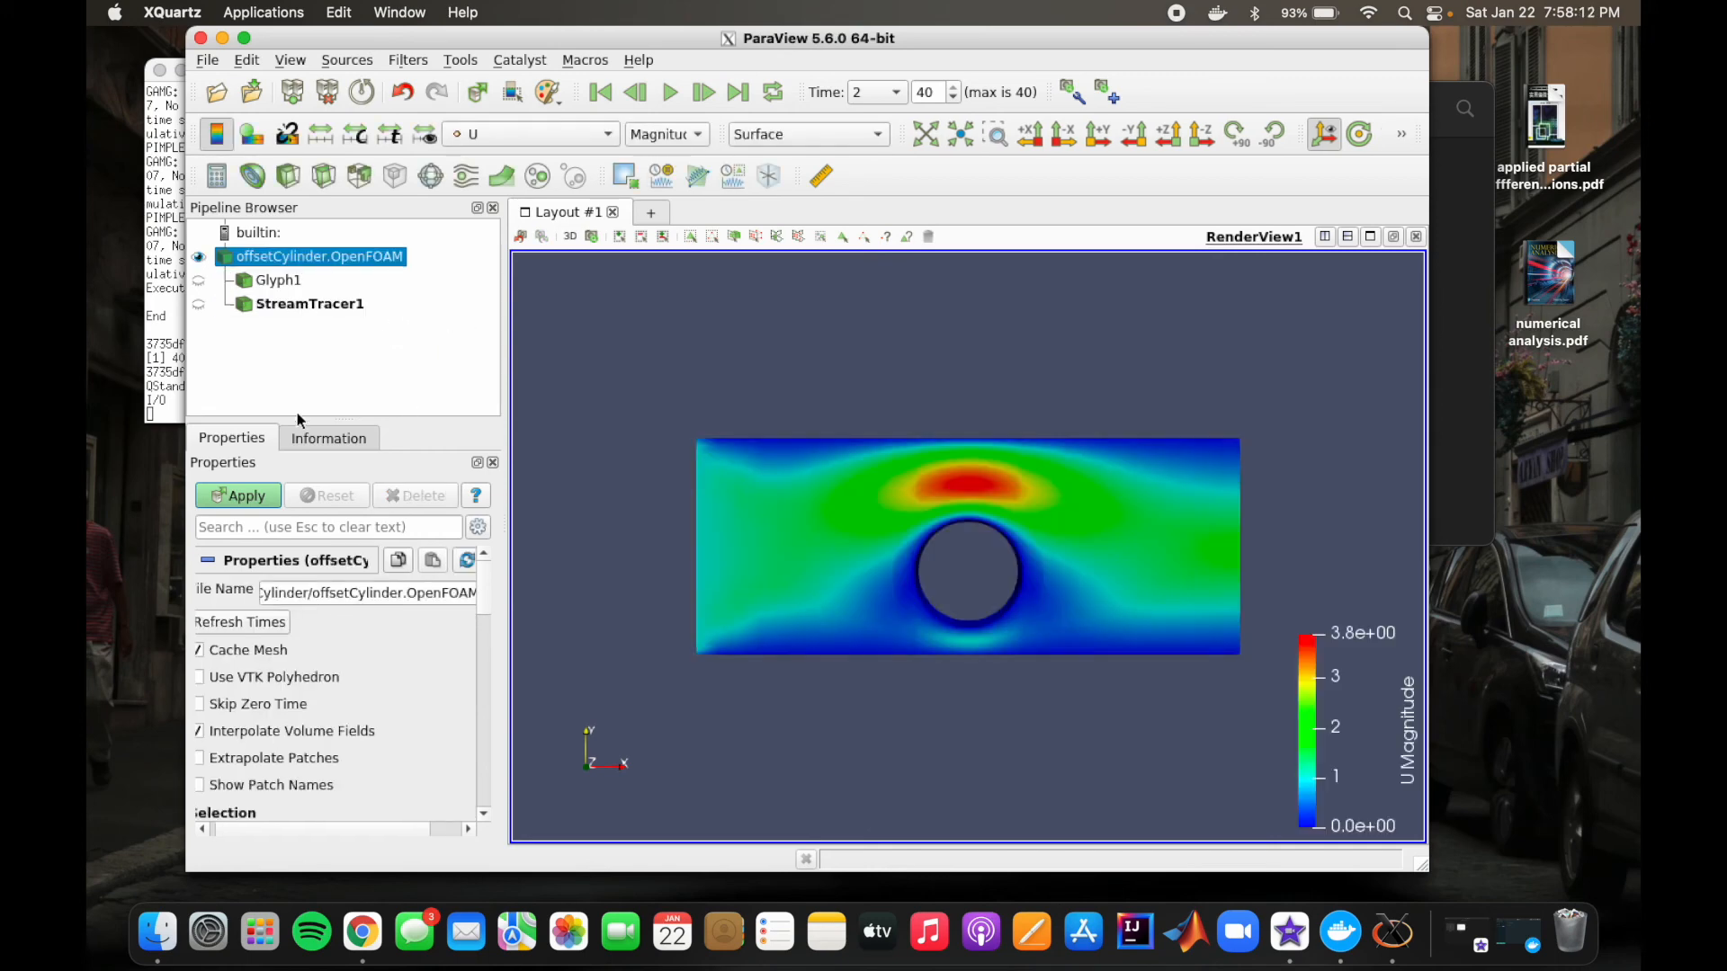
click(288, 306)
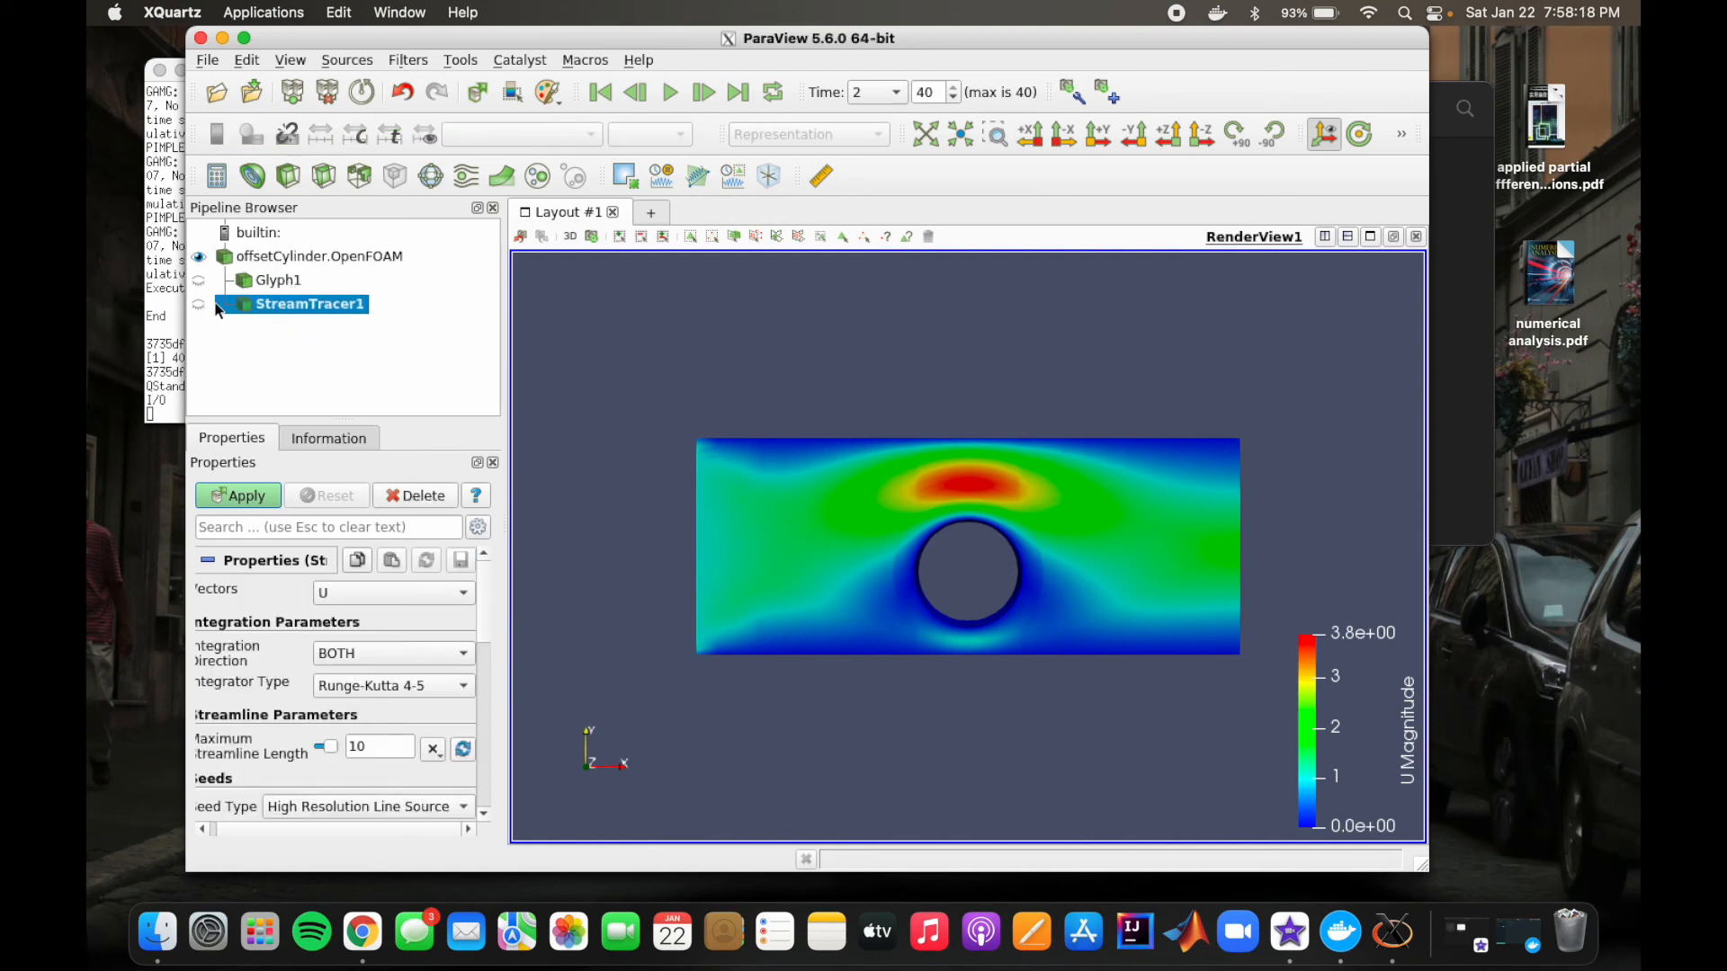
click(243, 495)
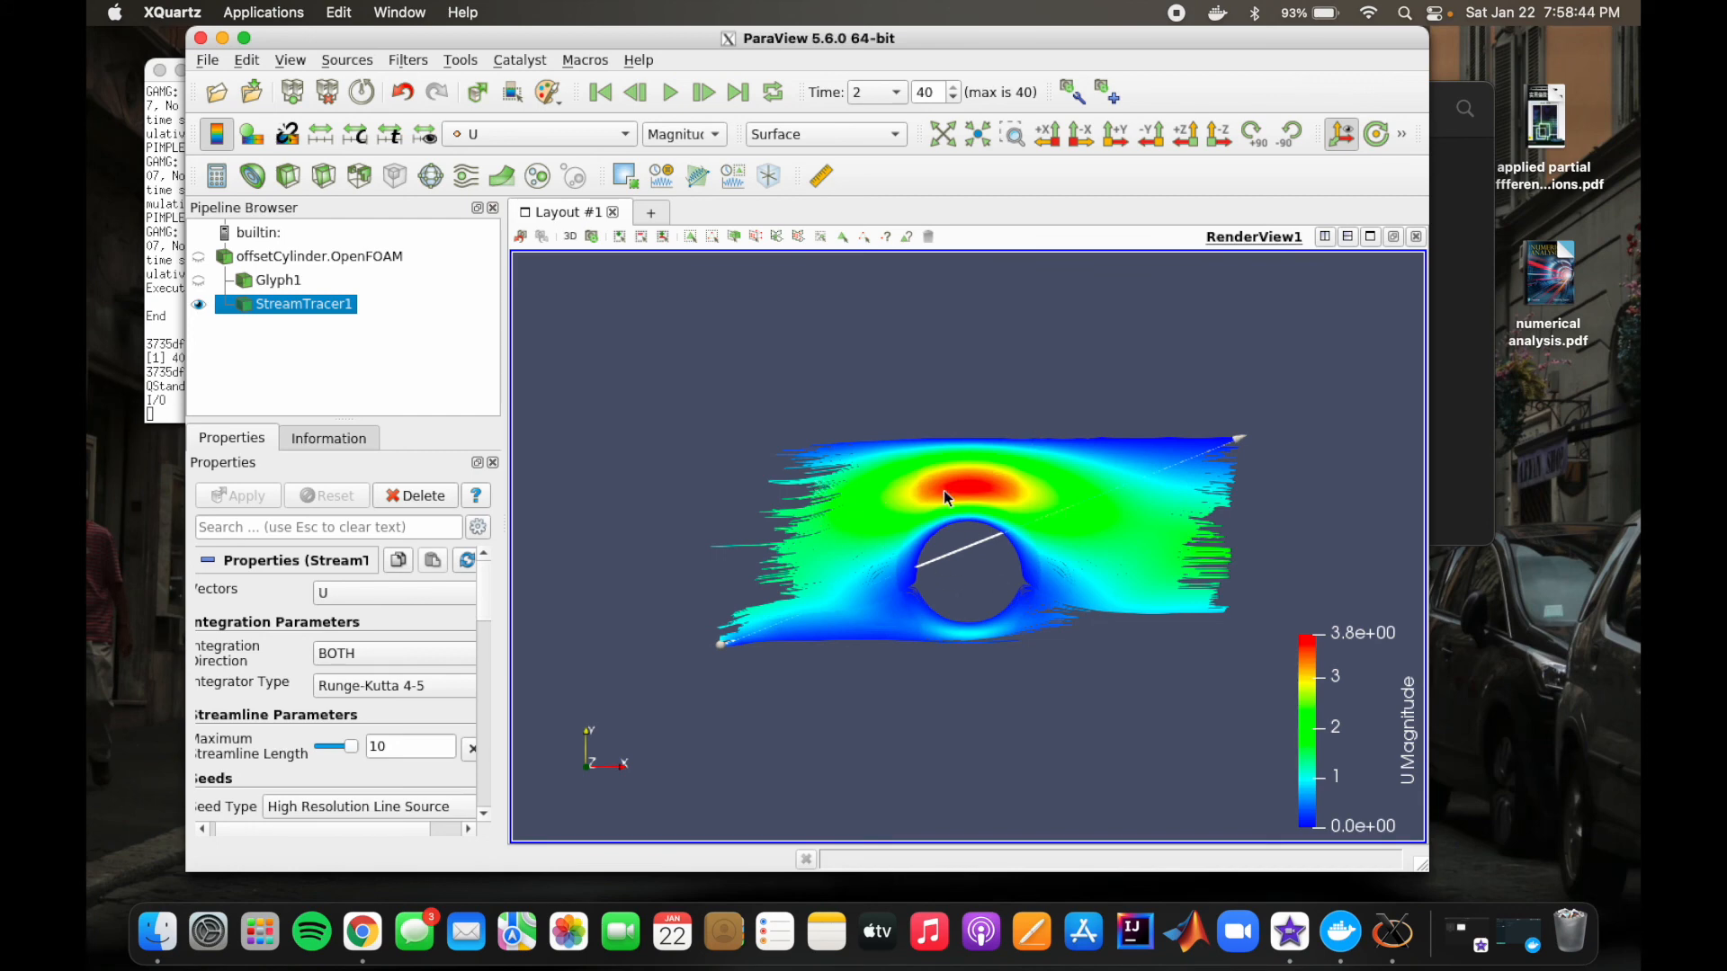
Step: Inspect the streamlines around the cylinder in 3D and restore the front view
drag(753, 657, 840, 639)
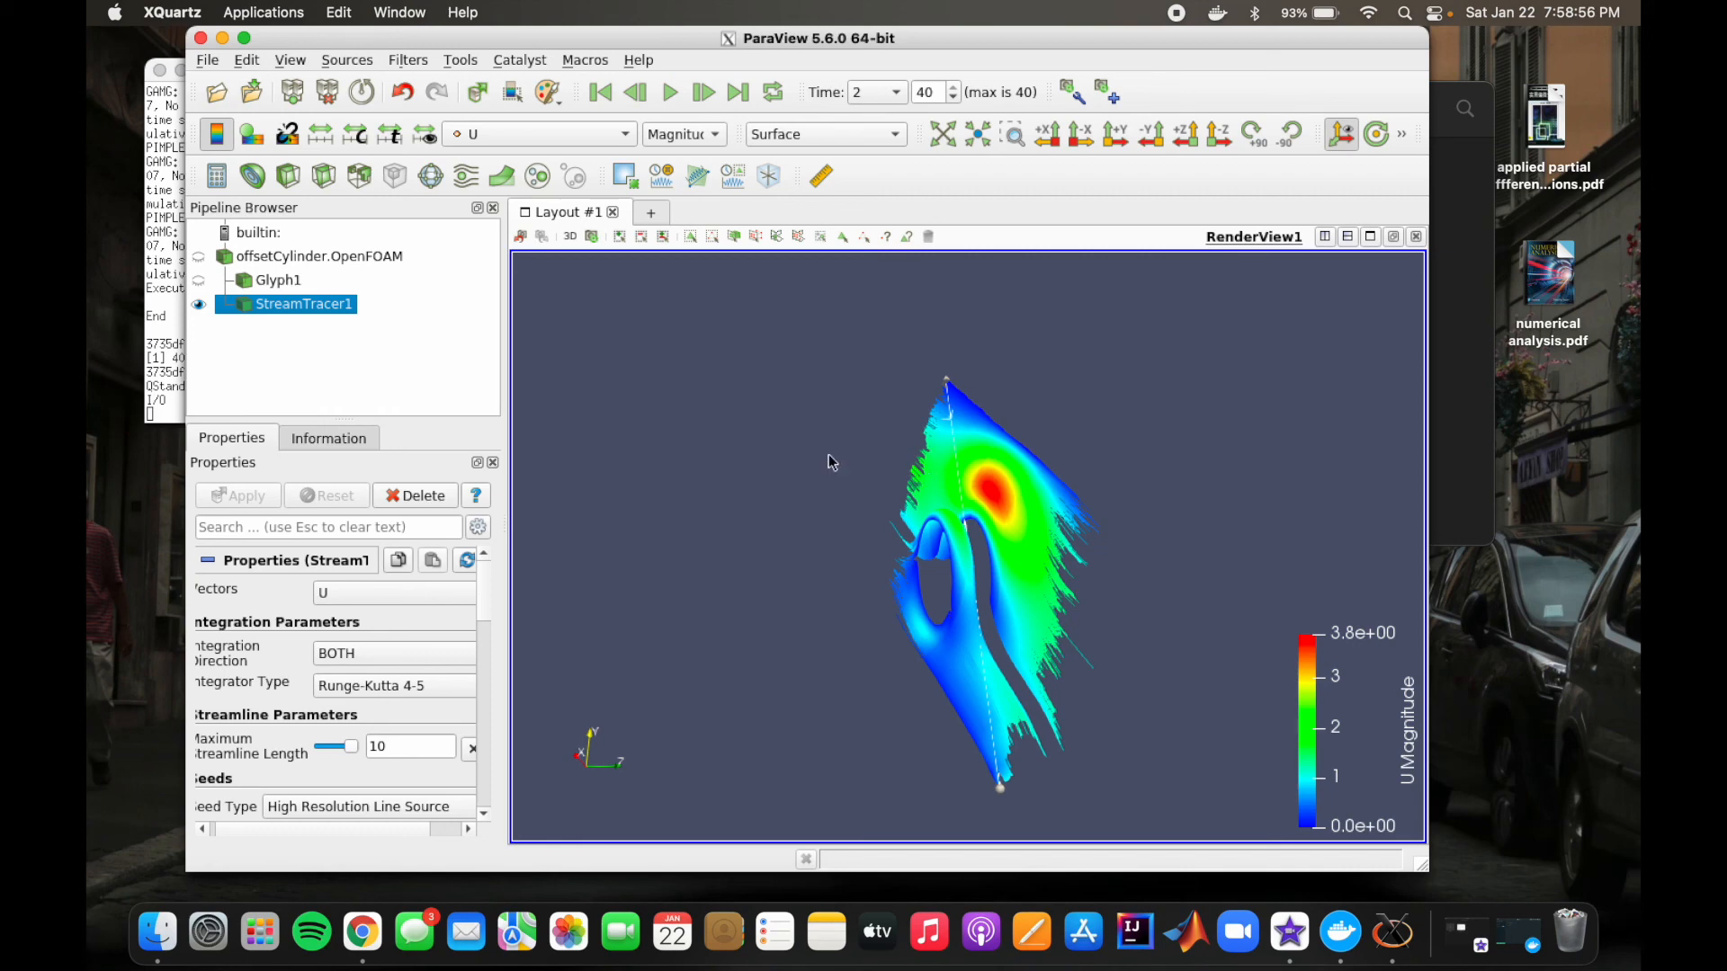
click(520, 237)
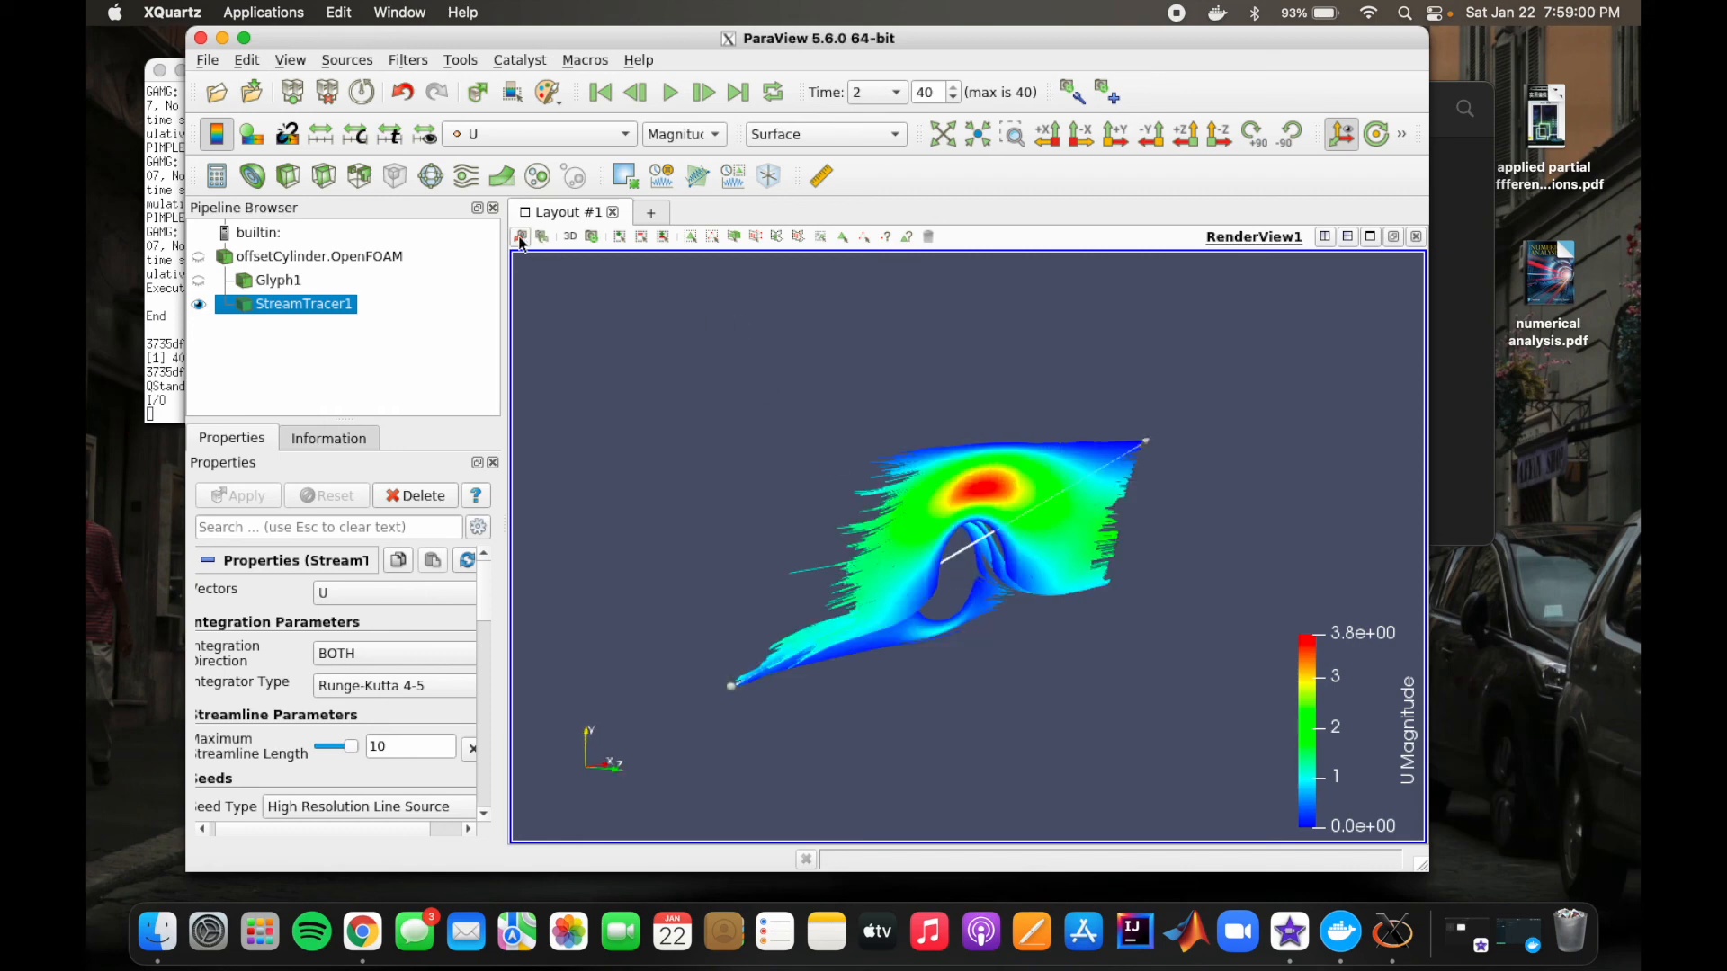
click(520, 238)
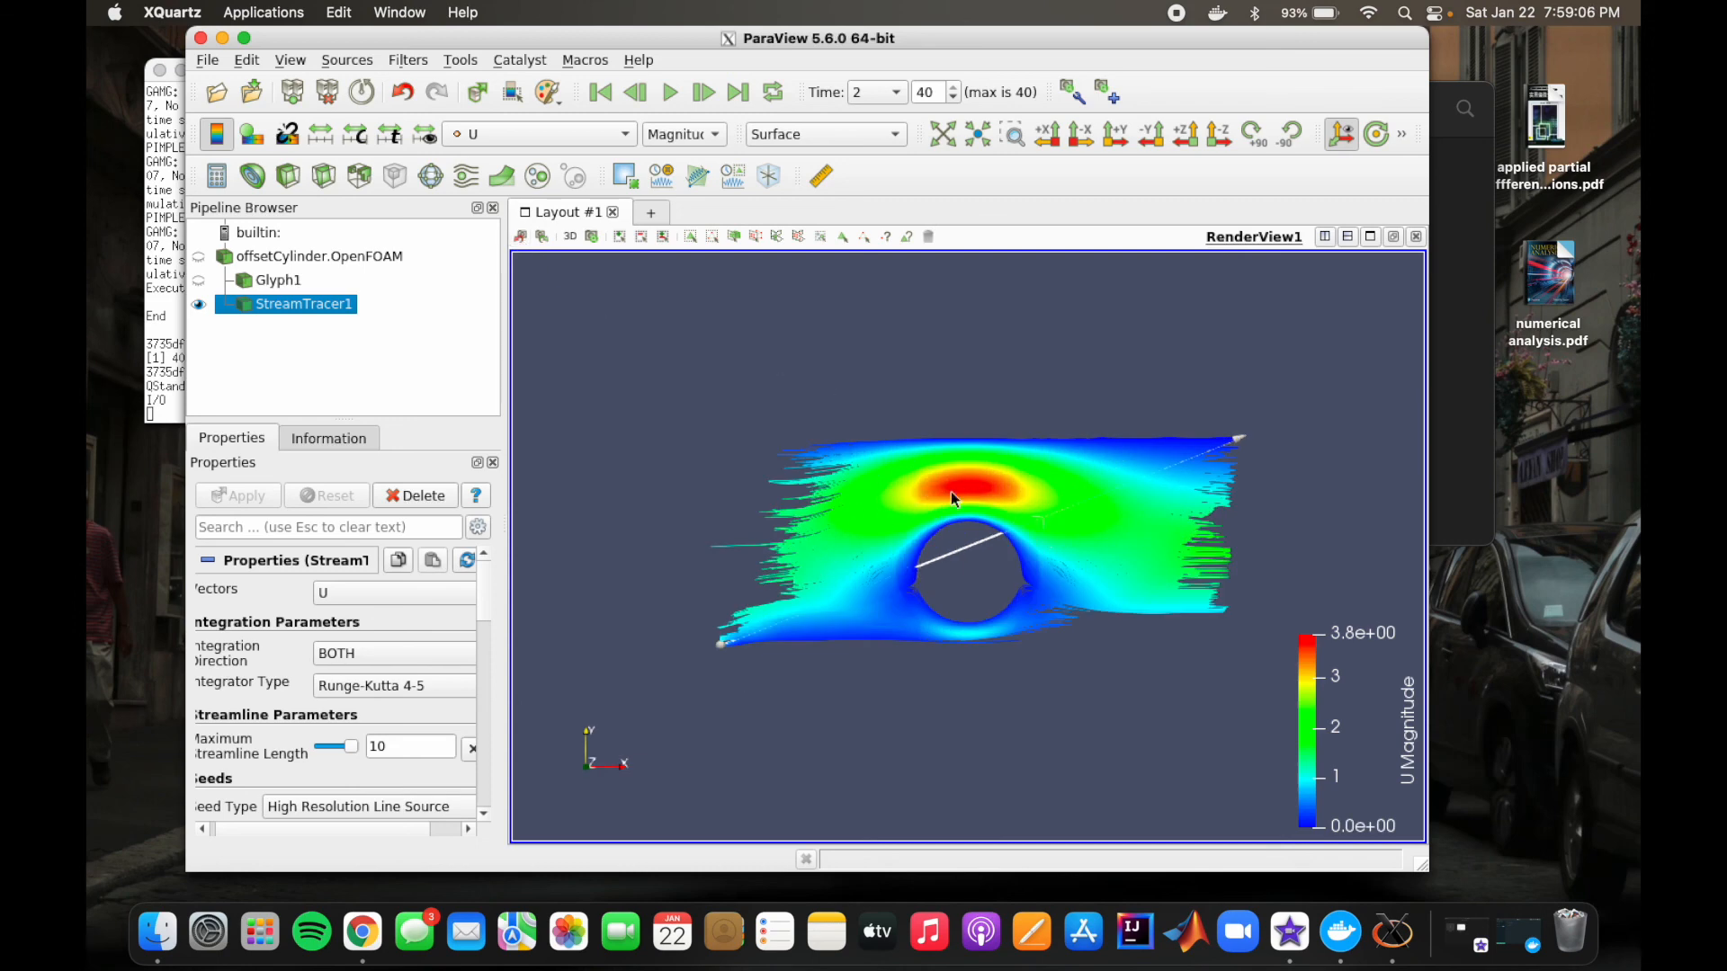
Step: Show the offsetCylinder.OpenFOAM case without the streamlines and apply a Plot Over Line filter to it with the default line
click(203, 254)
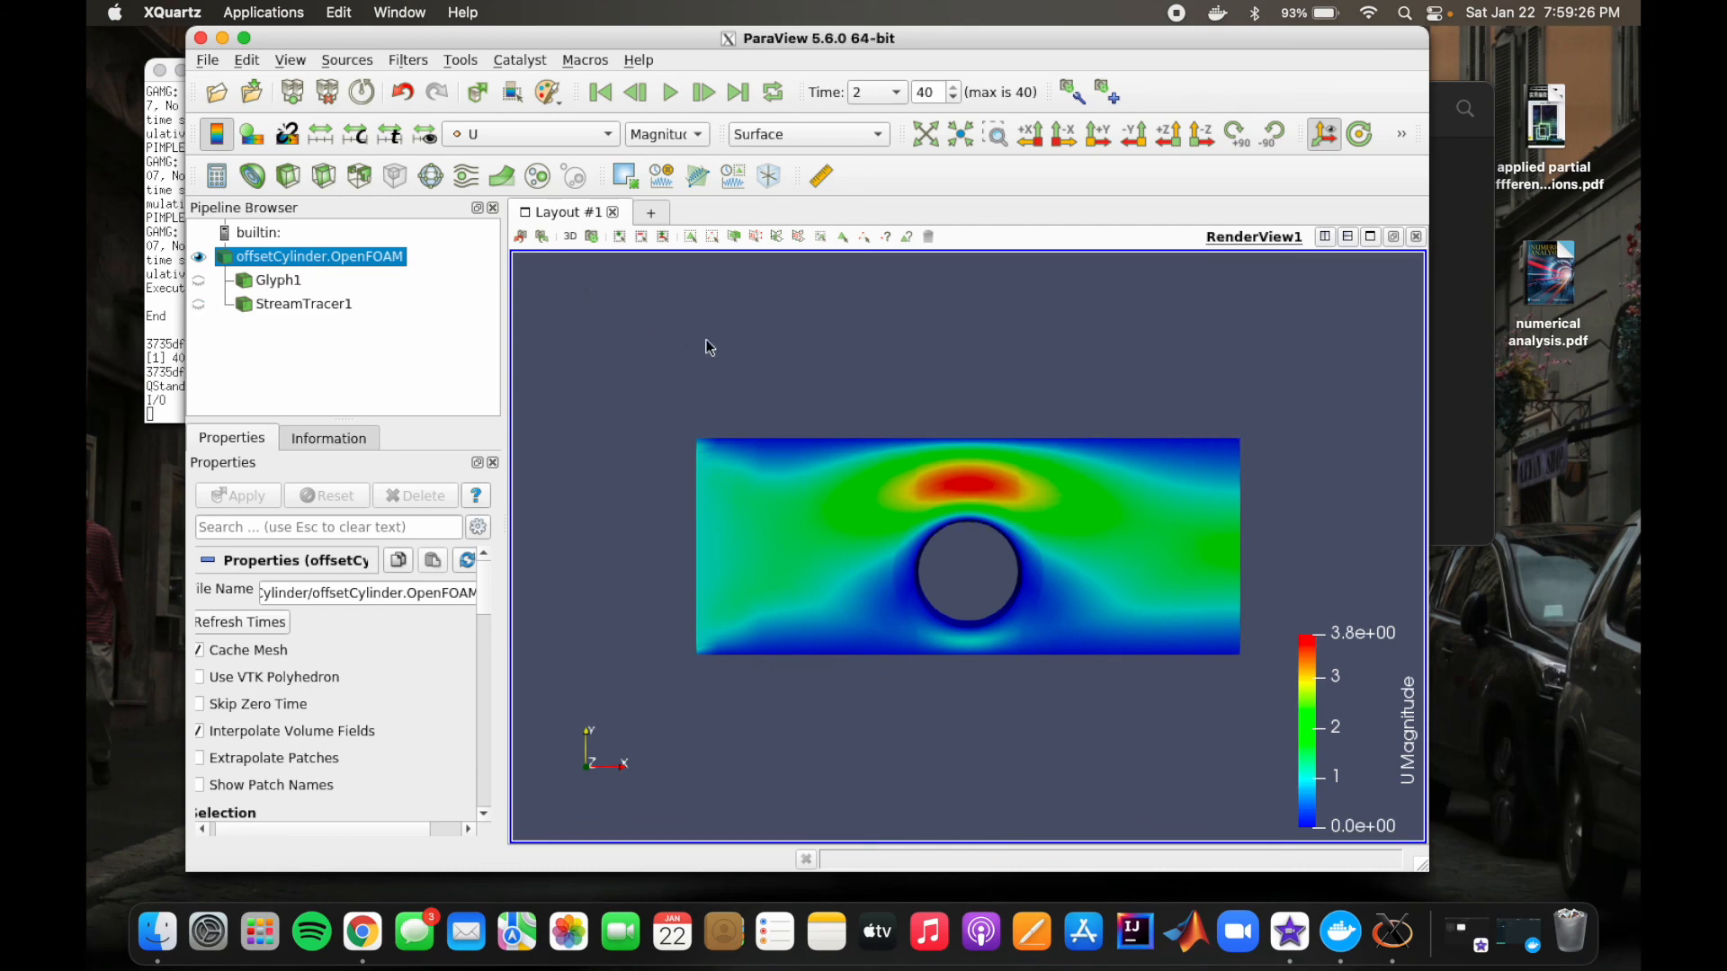
click(416, 59)
click(437, 83)
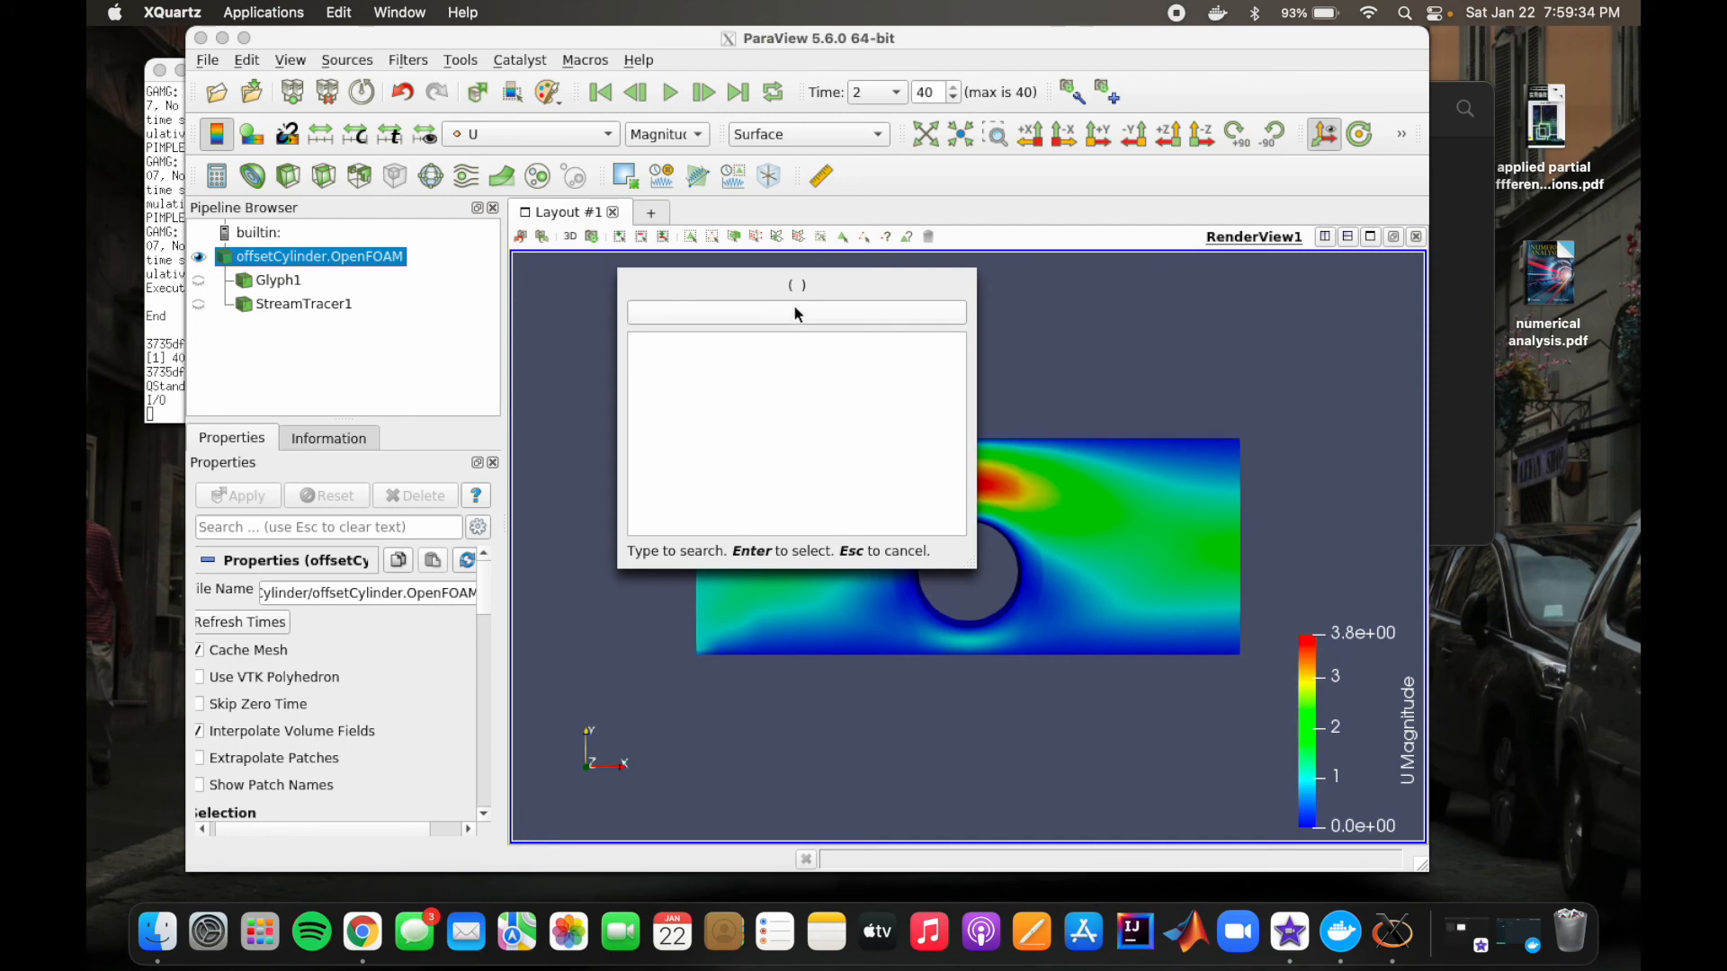
text(plot)
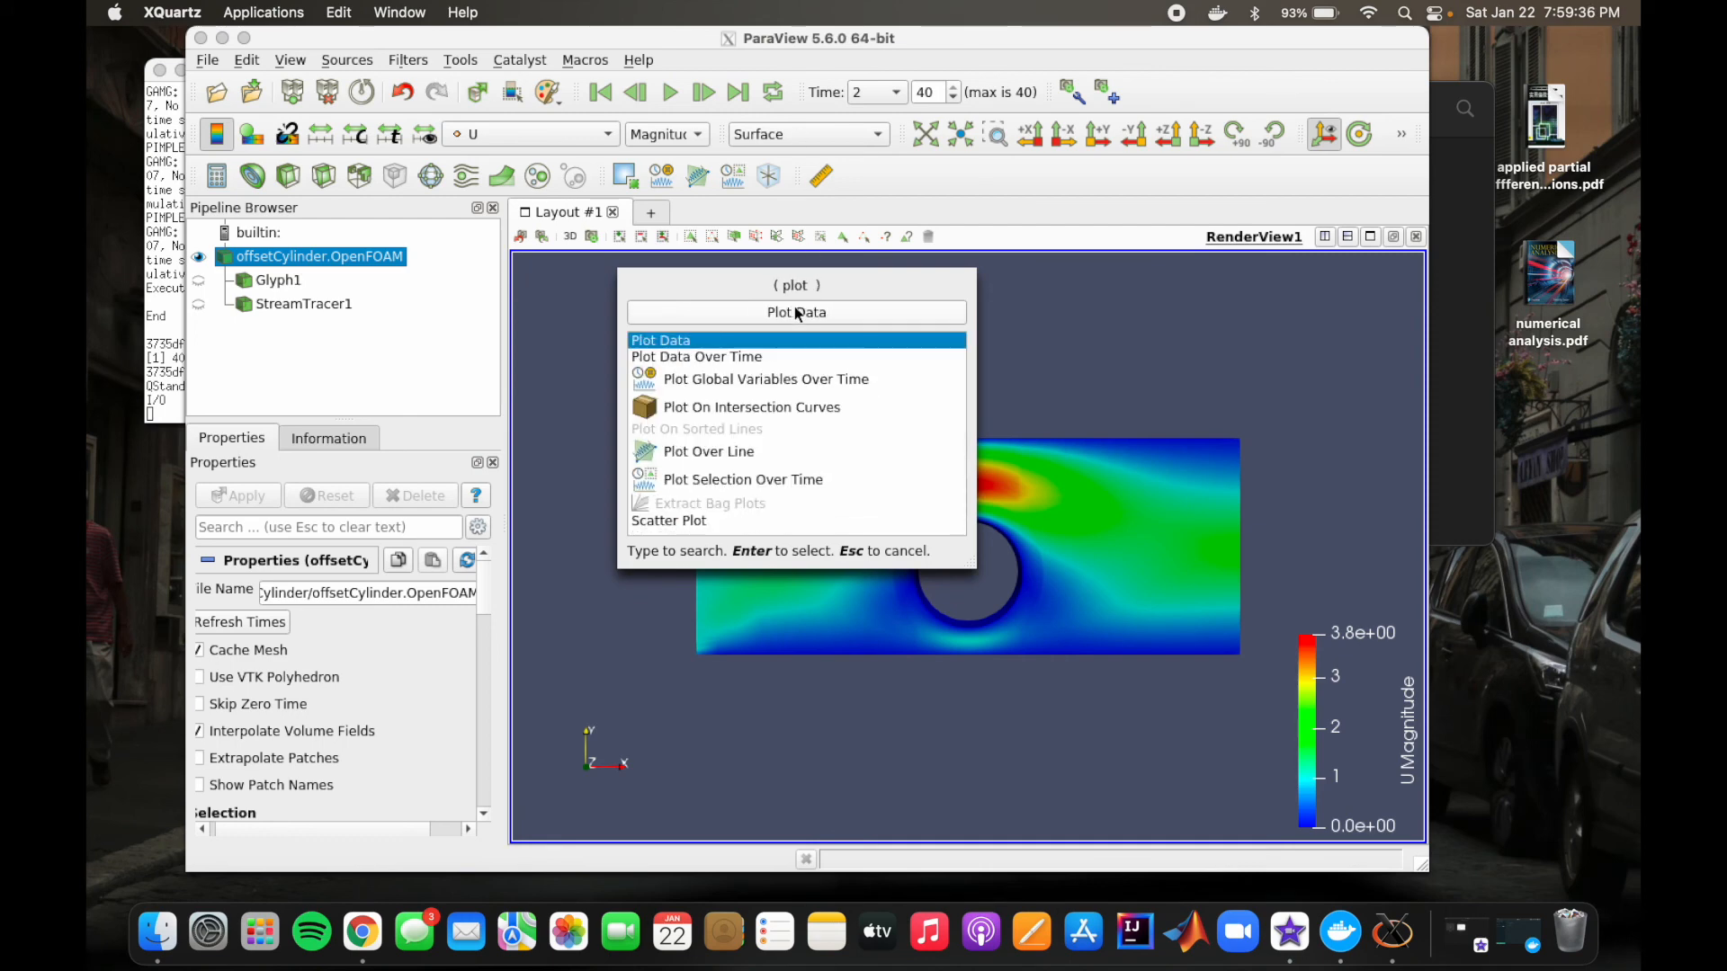
text( over)
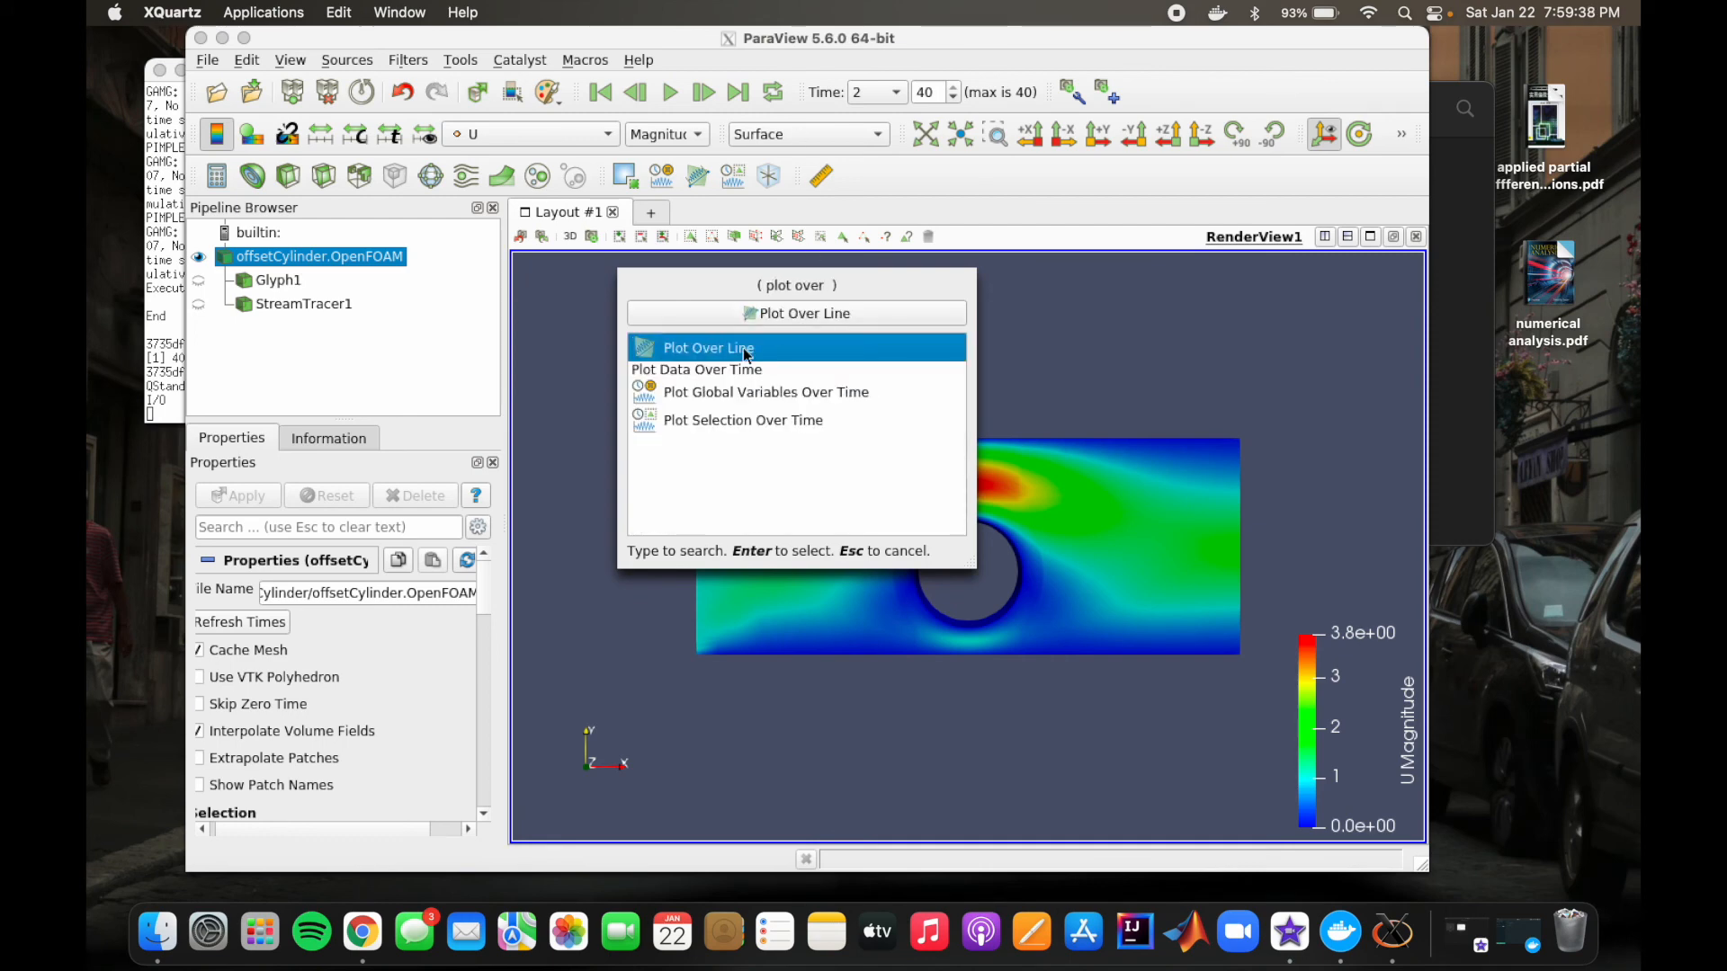
click(763, 318)
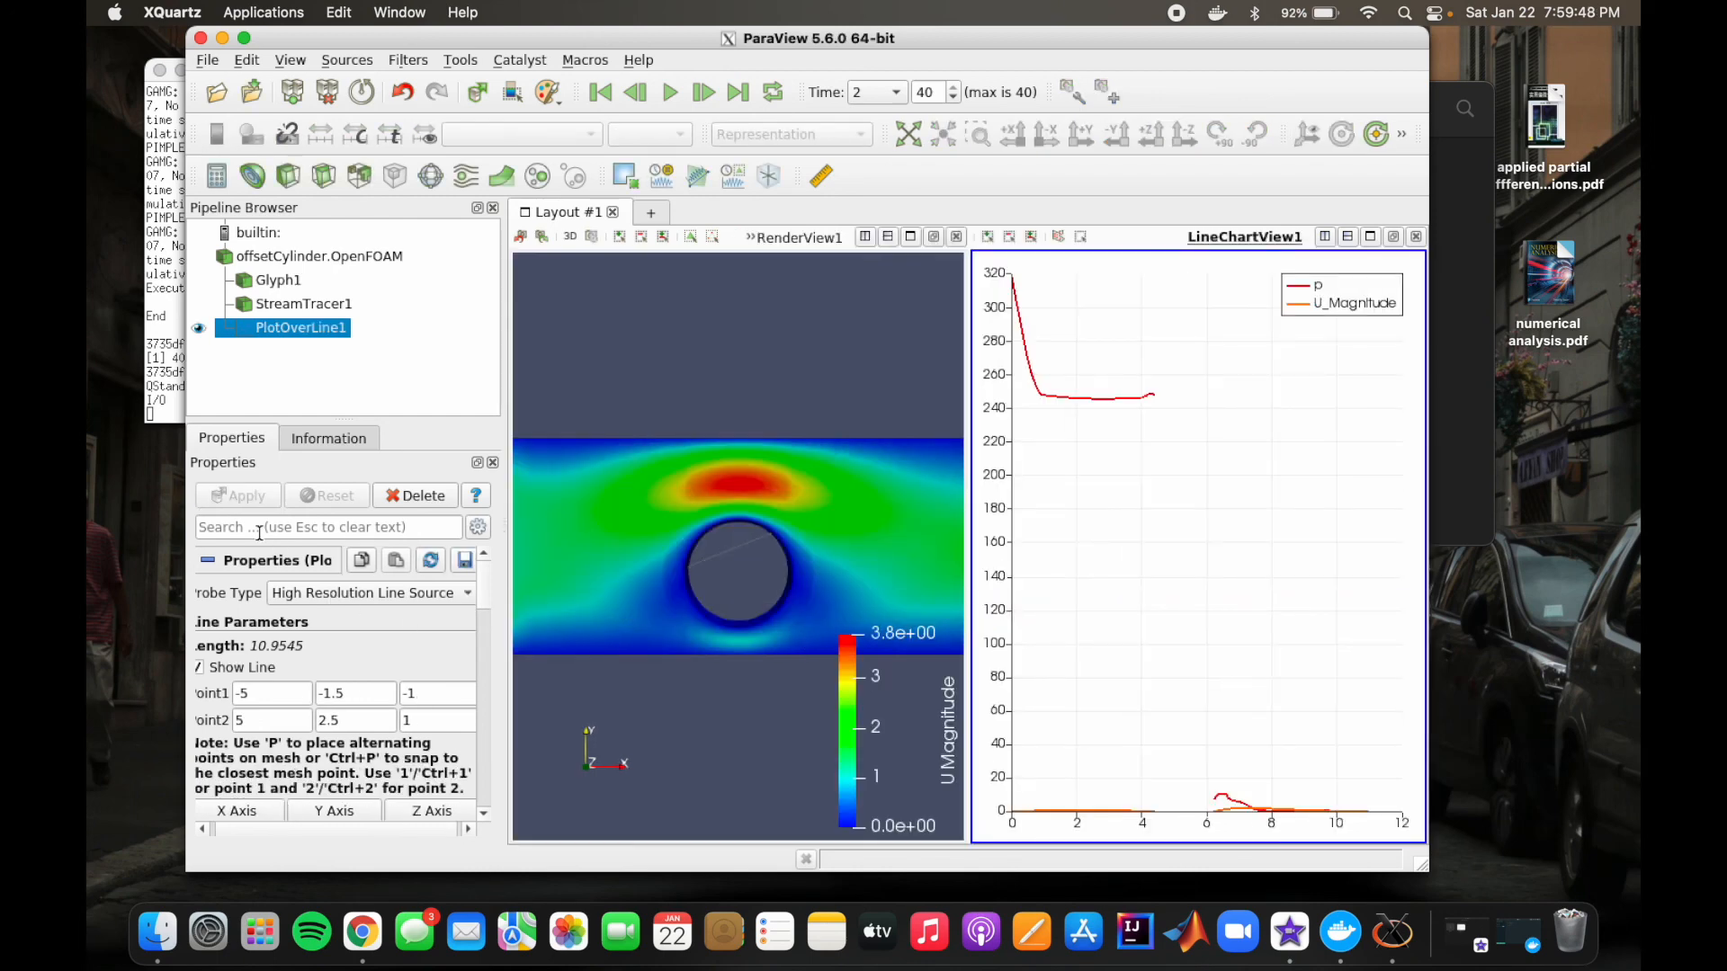
Step: Try the Points_Magnitude, Points_X, Points_Y and Points_Z series in the line chart and remove them again
scroll(368, 646, down, 5)
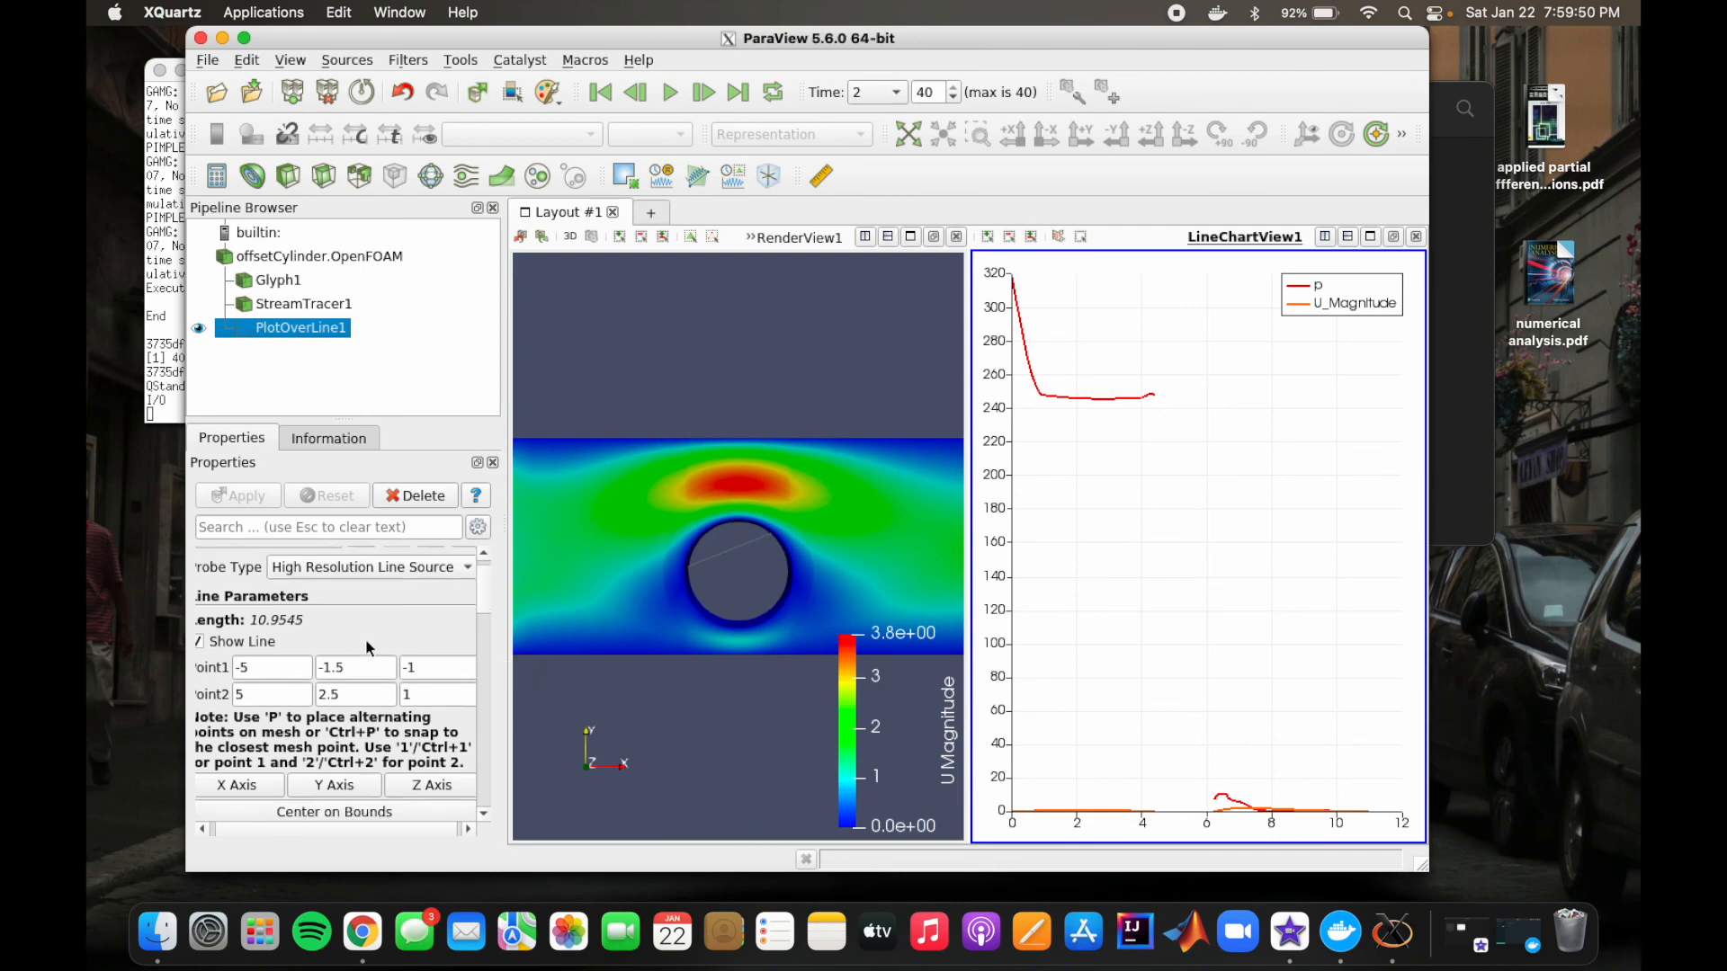
scroll(367, 647, down, 10)
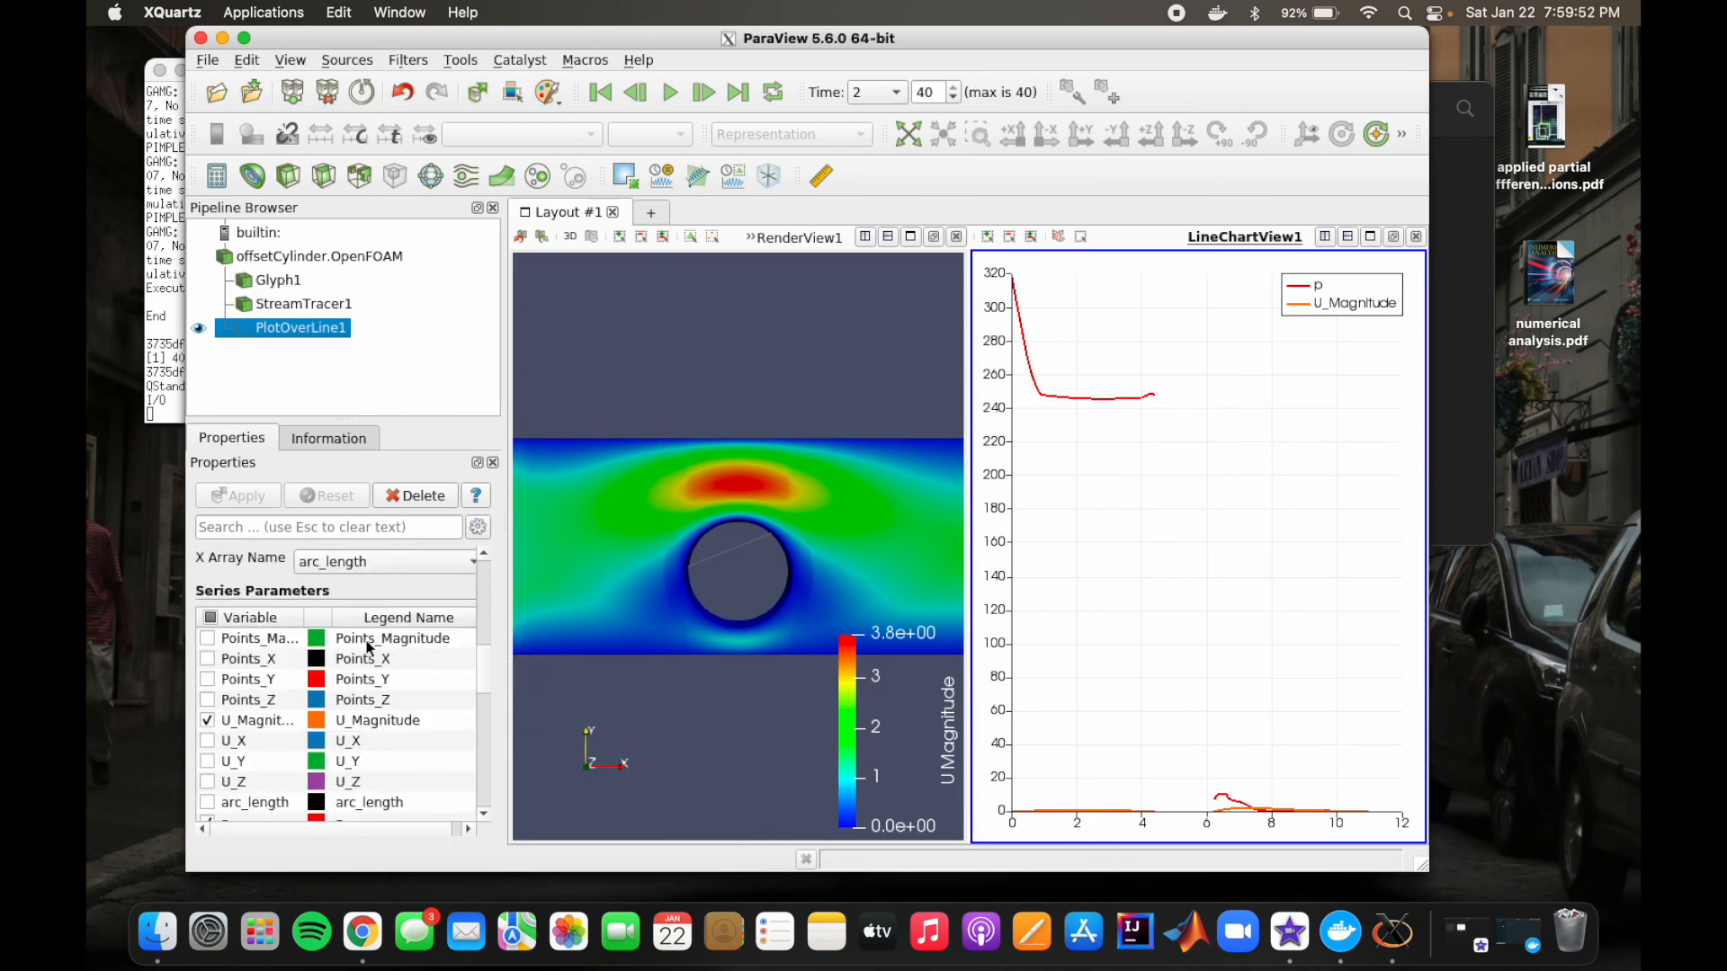
scroll(368, 647, up, 4)
scroll(368, 647, down, 5)
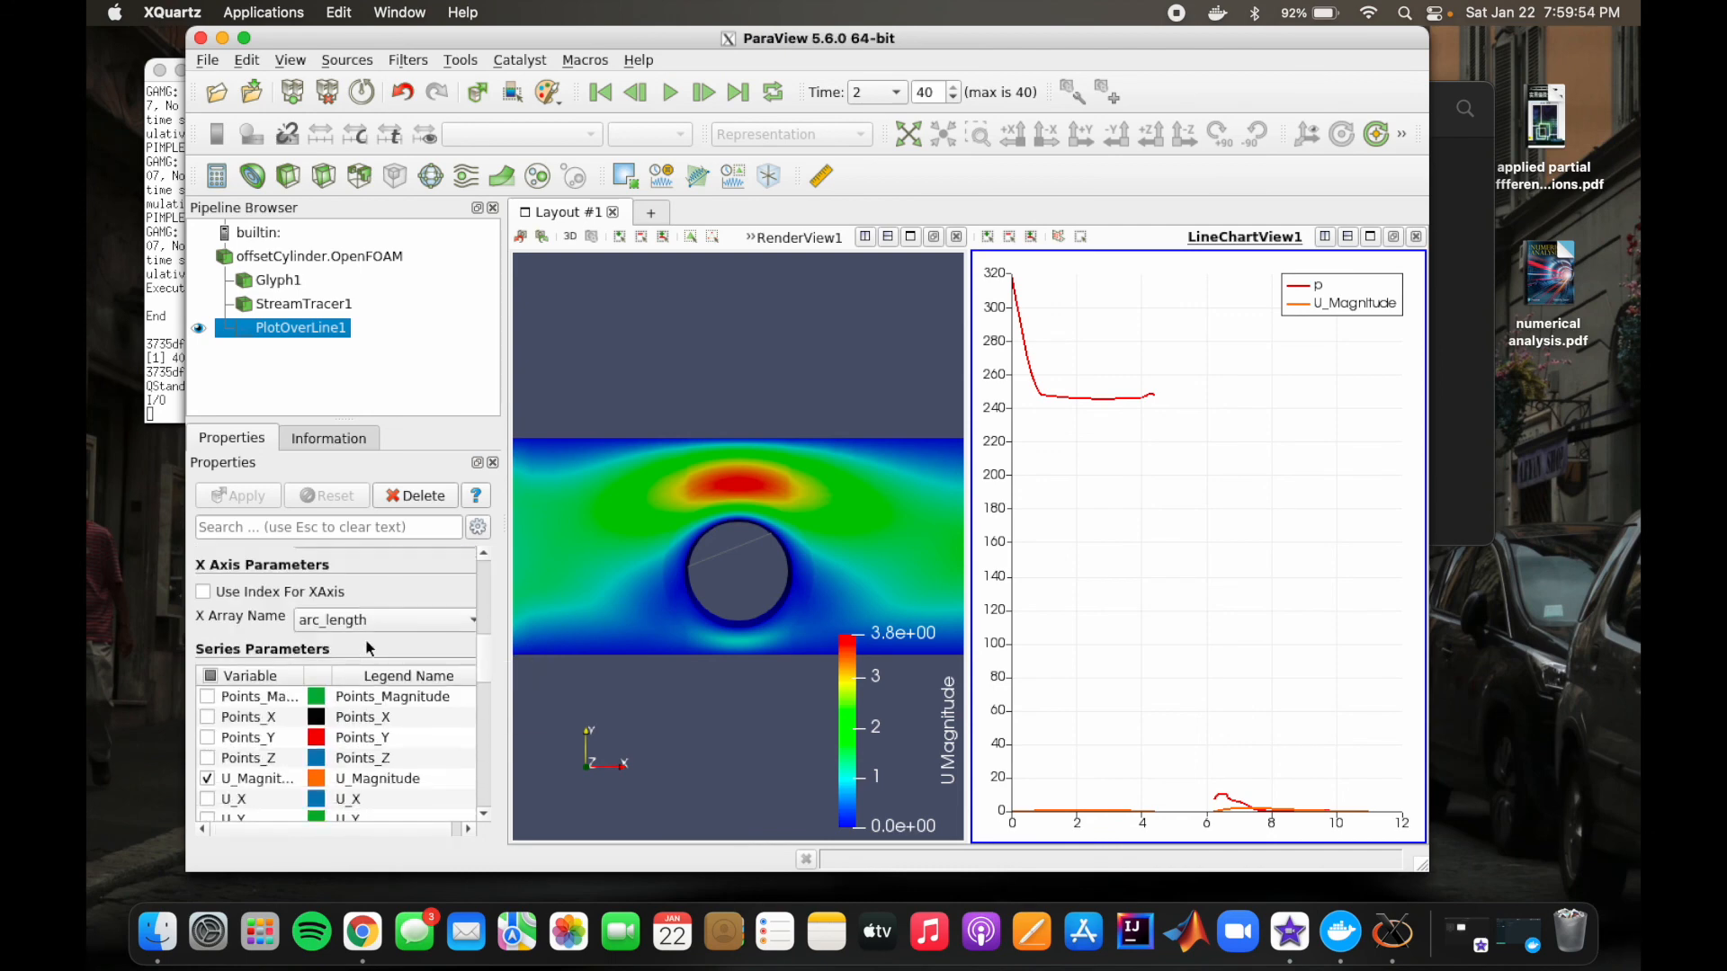
scroll(368, 647, down, 1)
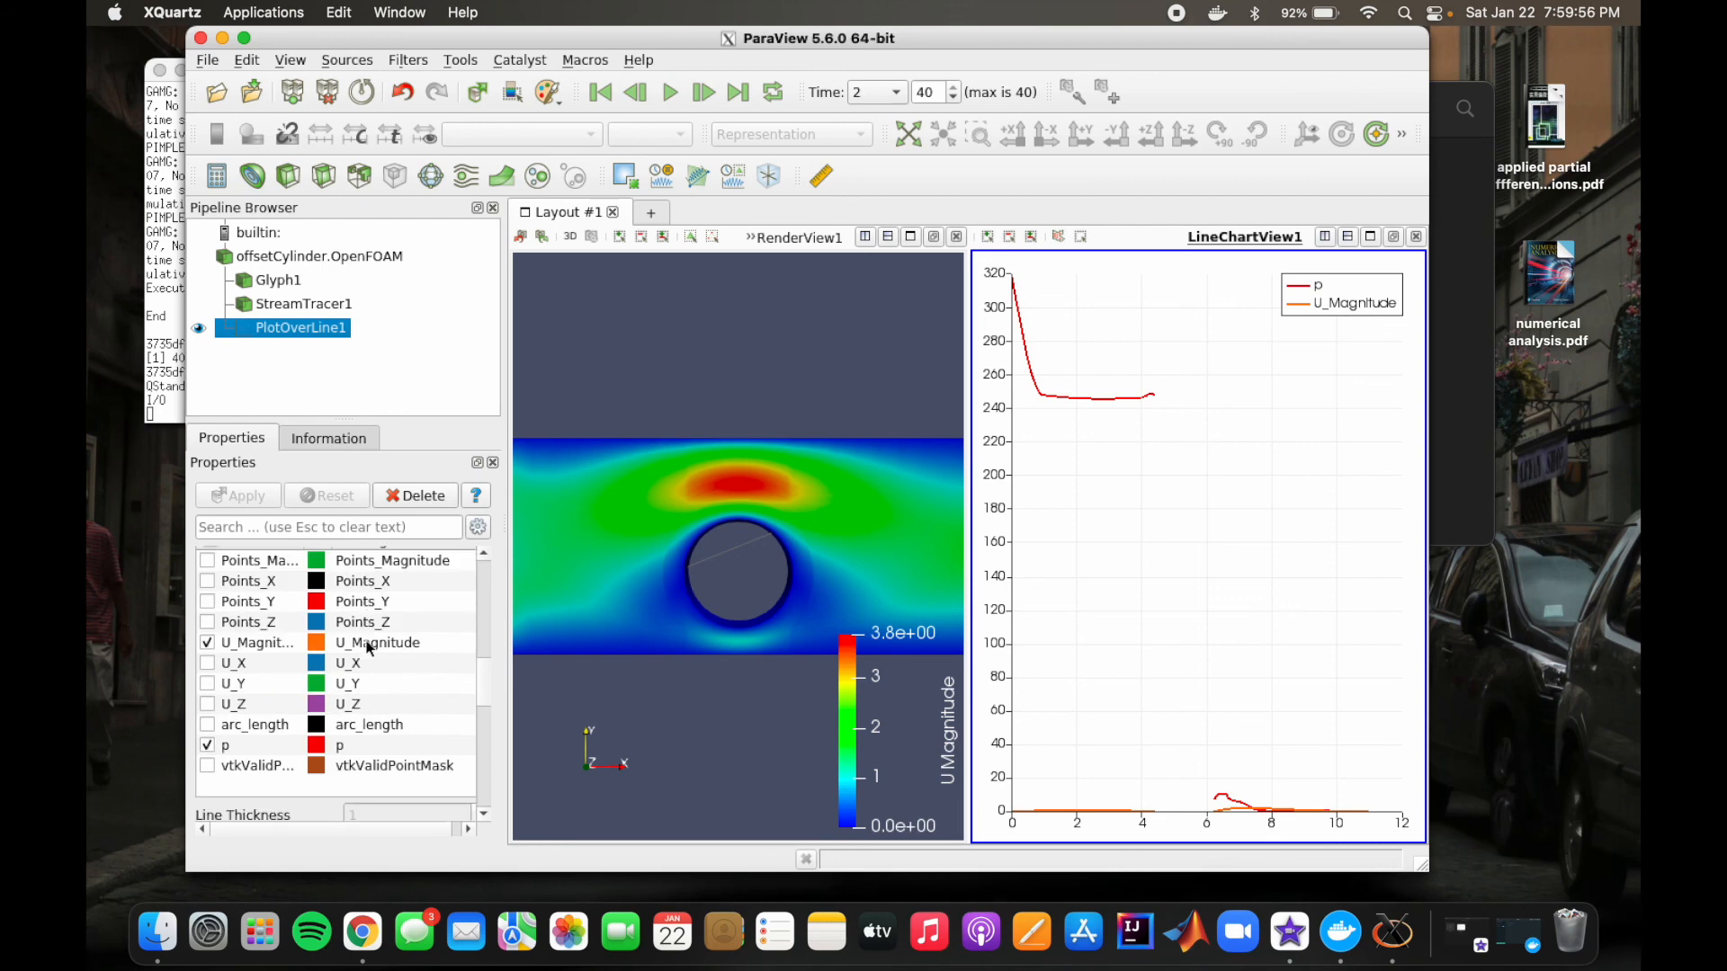
click(207, 562)
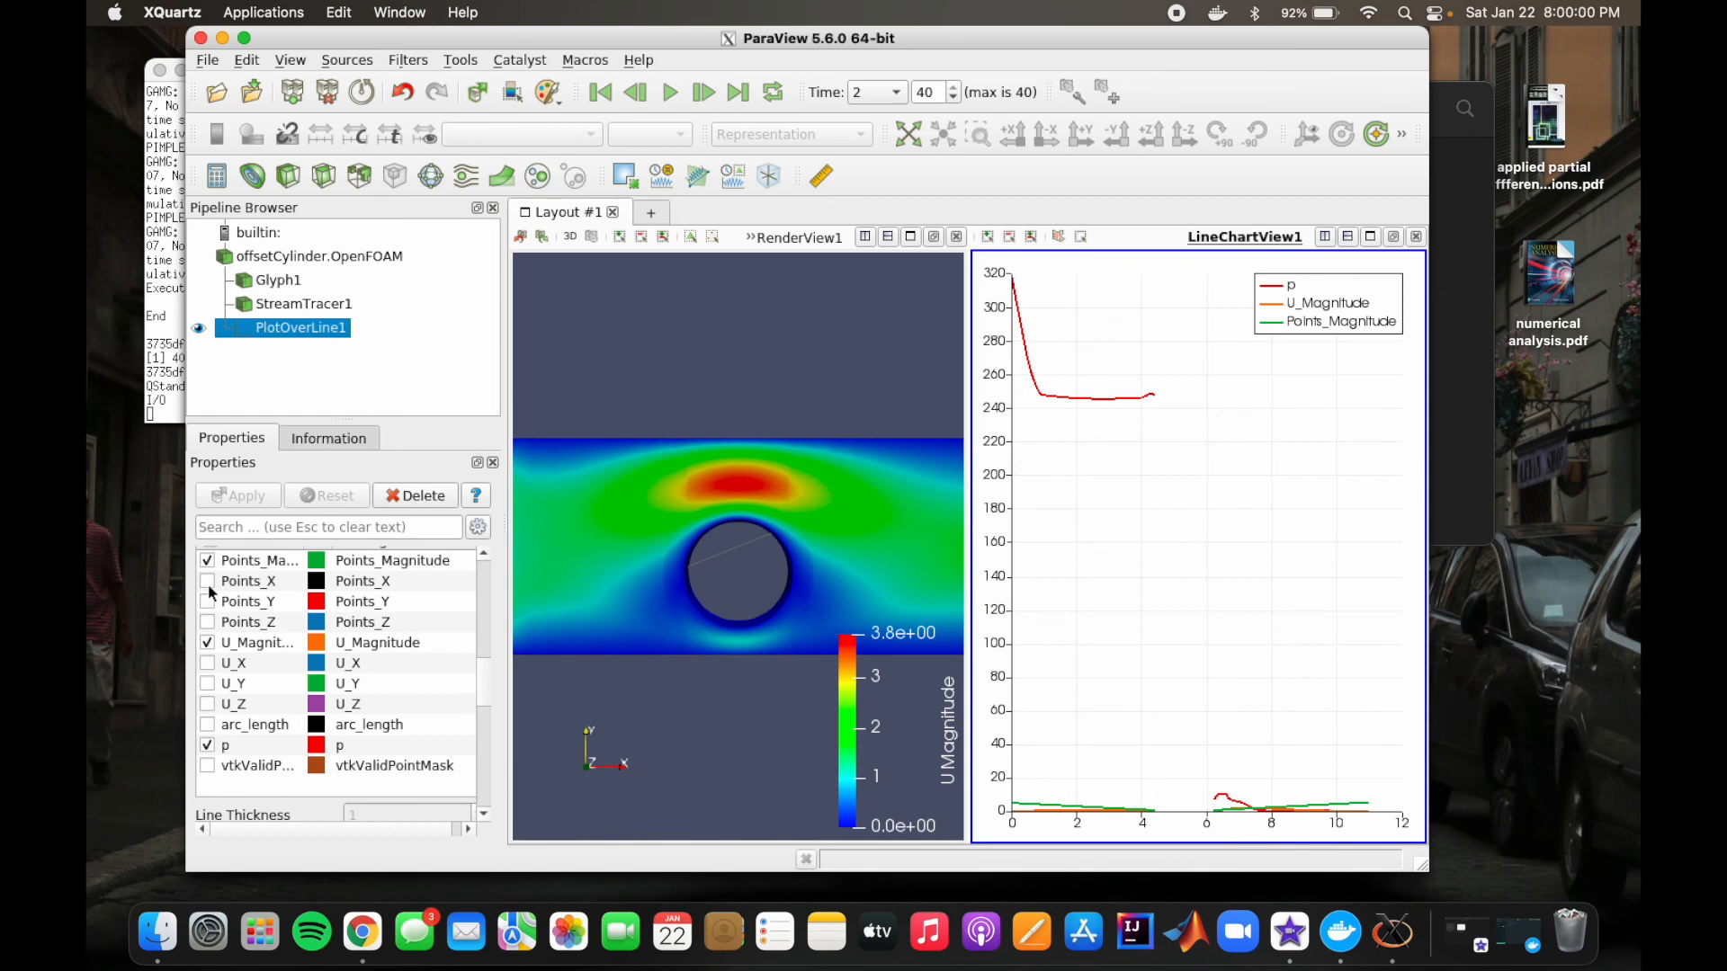
click(207, 601)
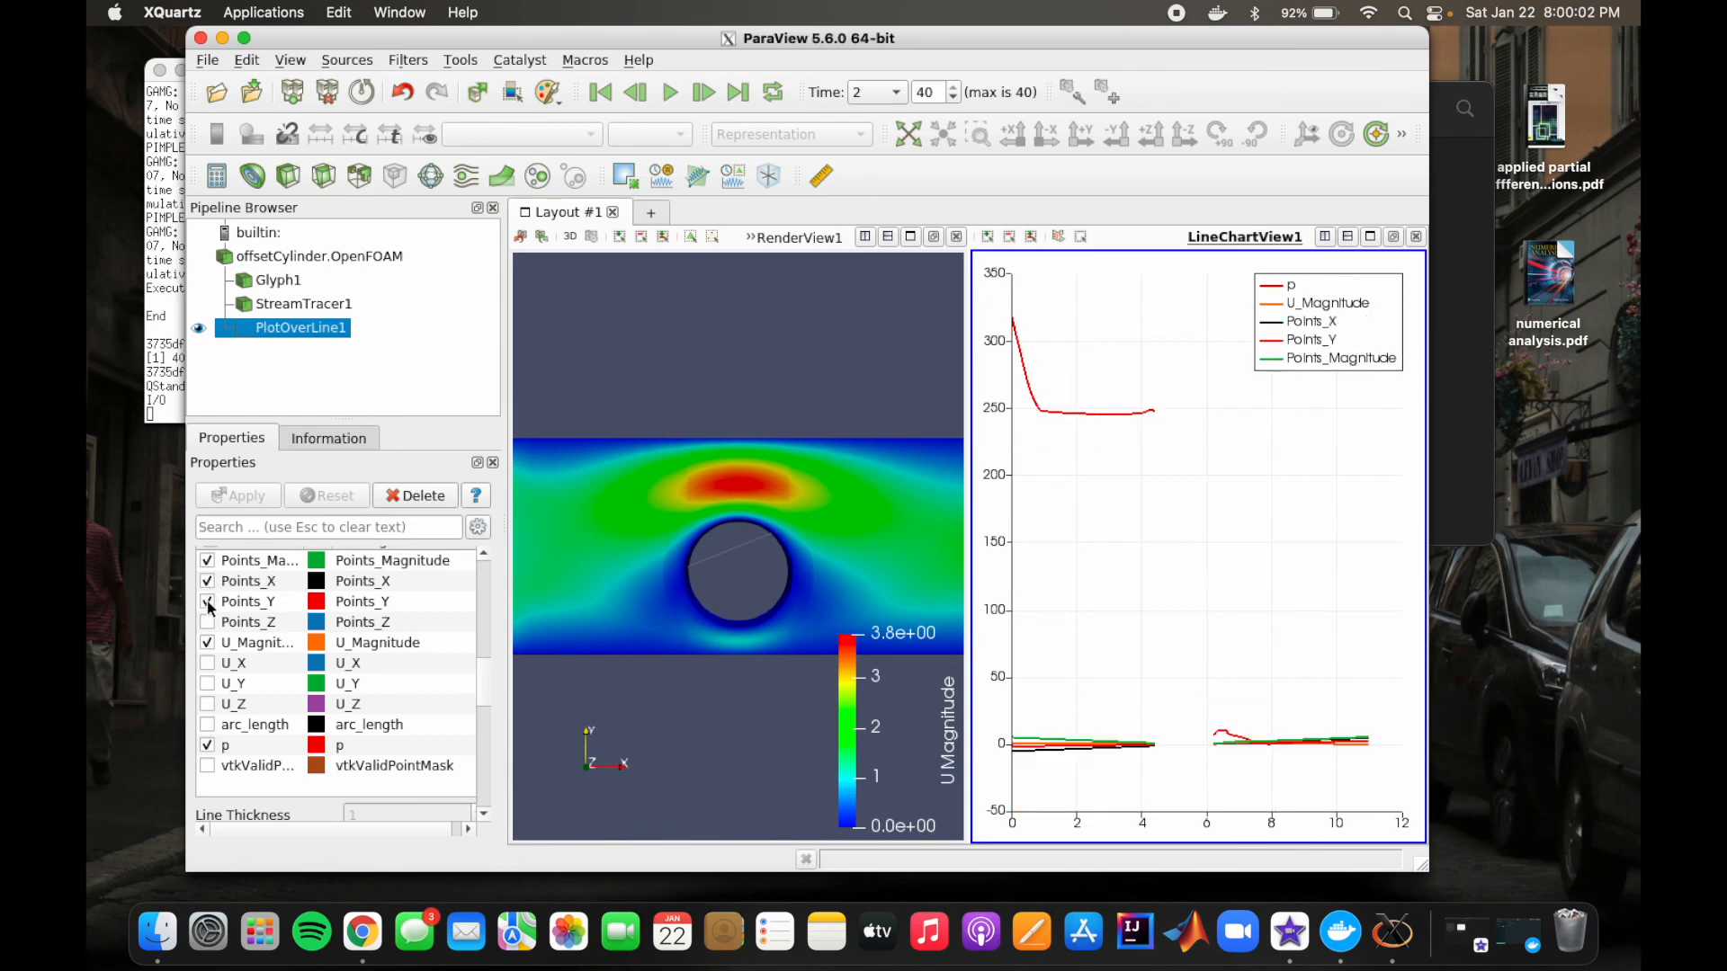
click(208, 621)
click(207, 602)
click(207, 581)
click(207, 561)
click(207, 621)
Step: Add the U_X, U_Y and U_Z series to the line chart and leave out p and arc_length
click(208, 663)
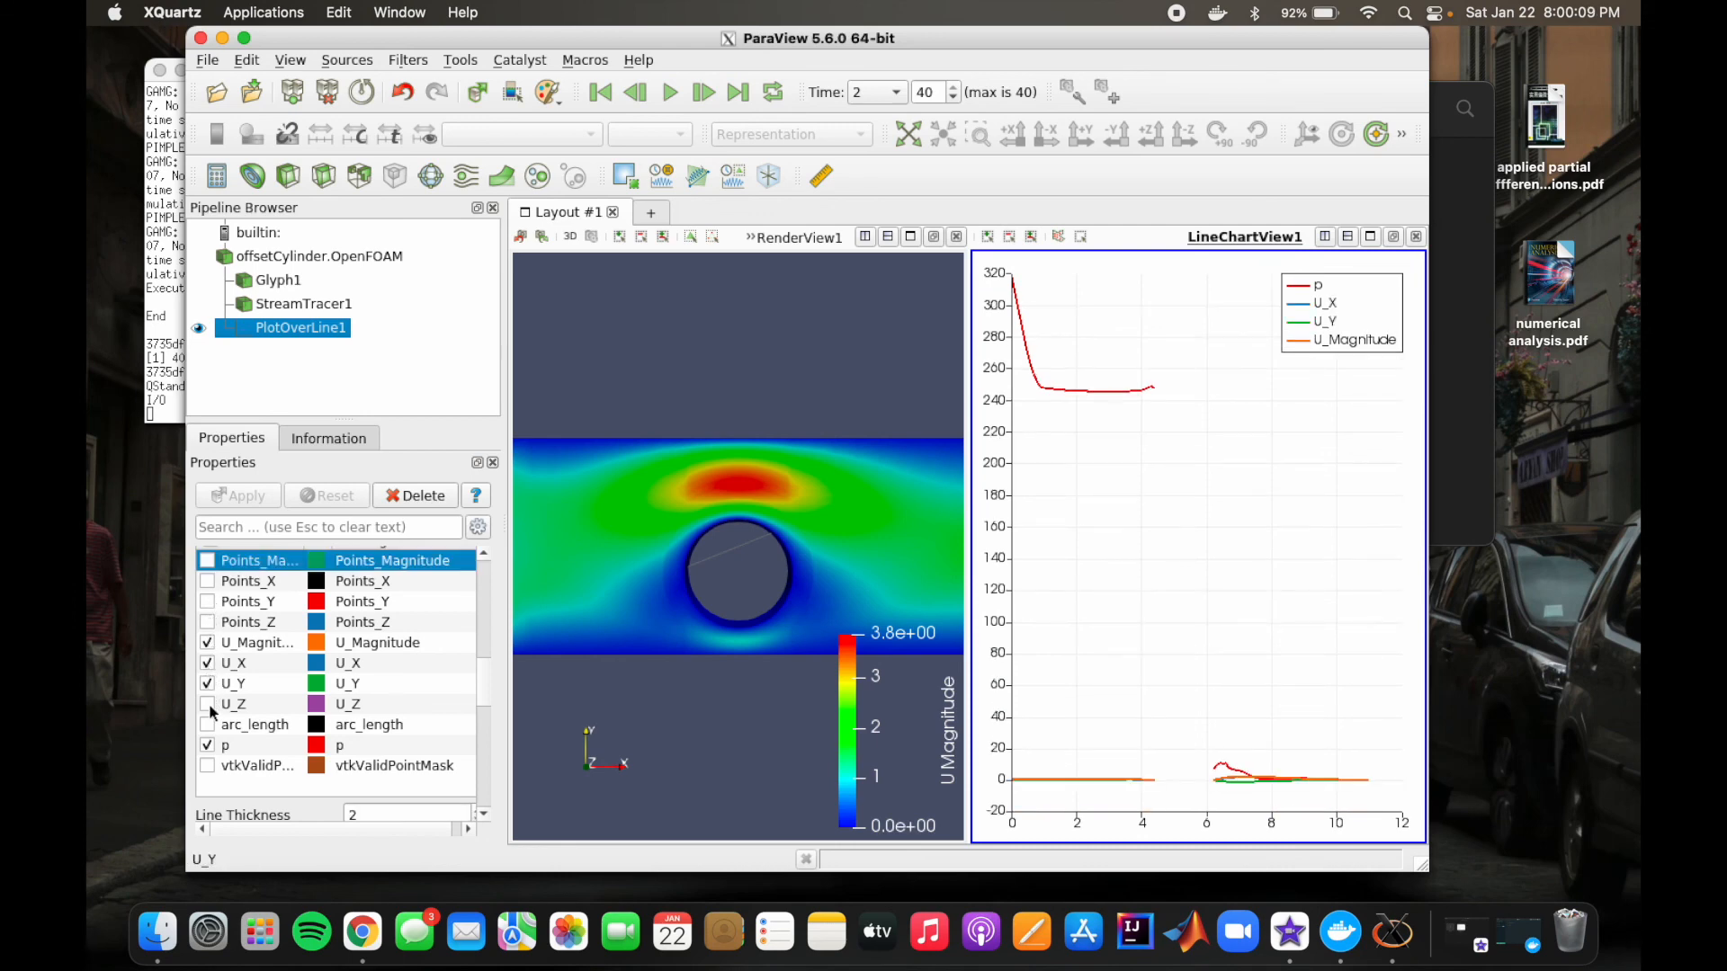
click(209, 705)
click(209, 725)
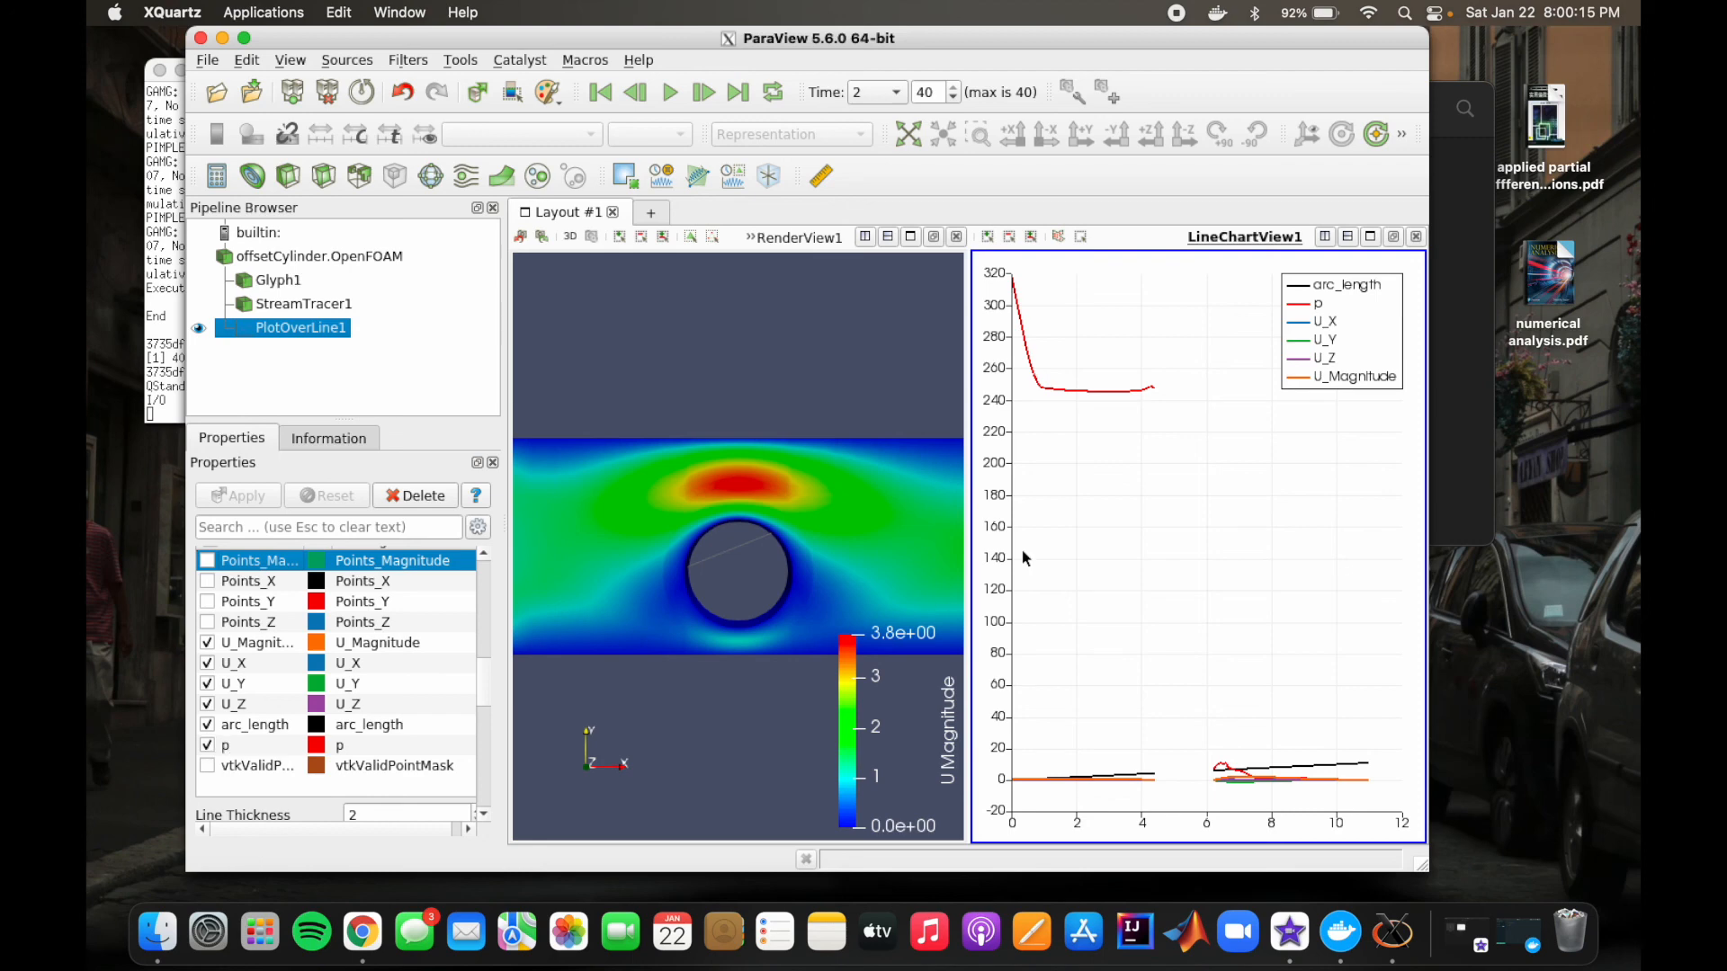
click(209, 745)
click(208, 725)
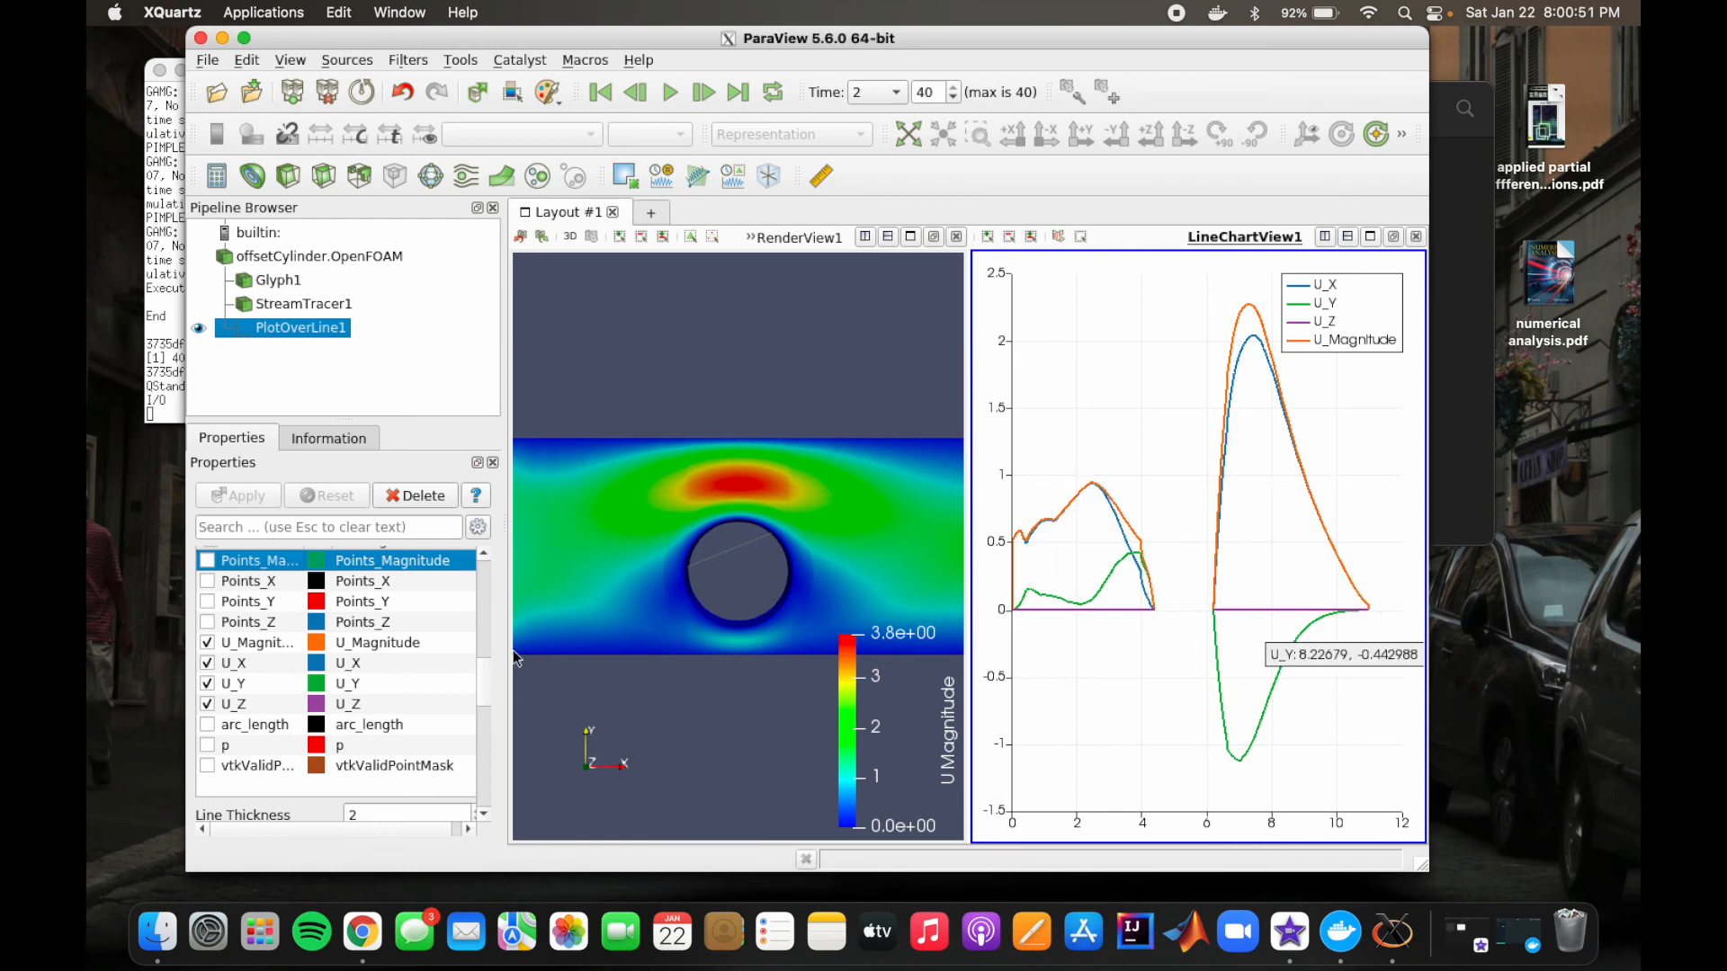
Step: Close the line chart view and show the case together with the plot line in the render view
click(1417, 238)
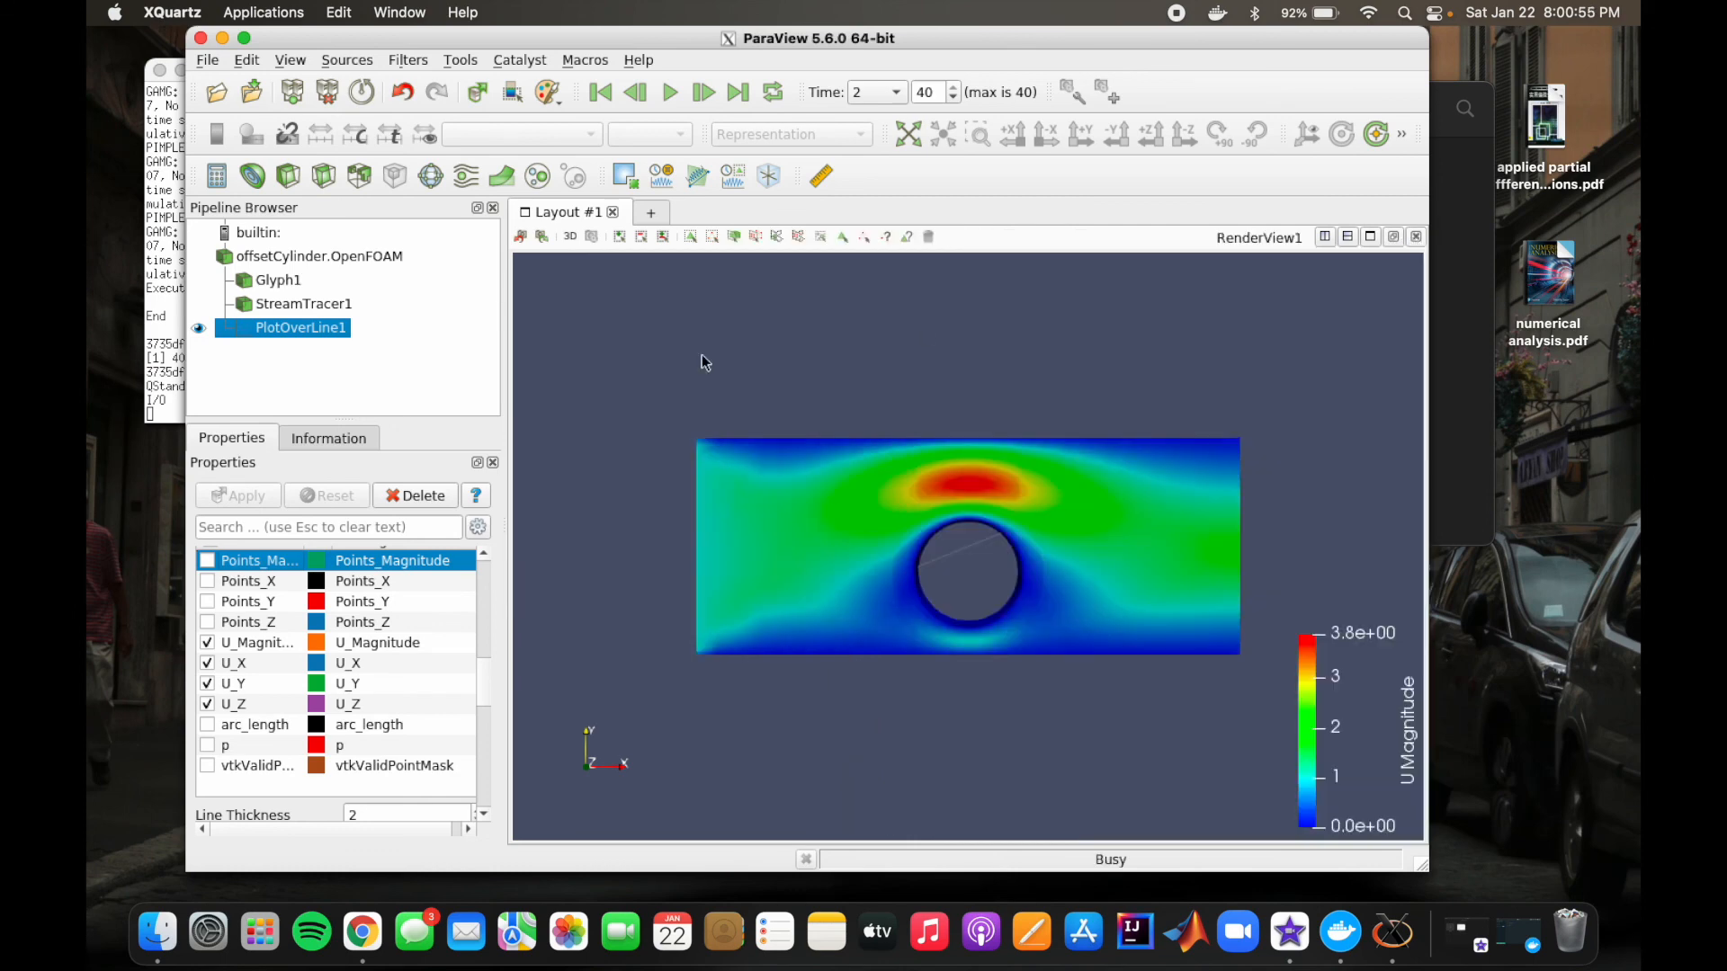
click(199, 328)
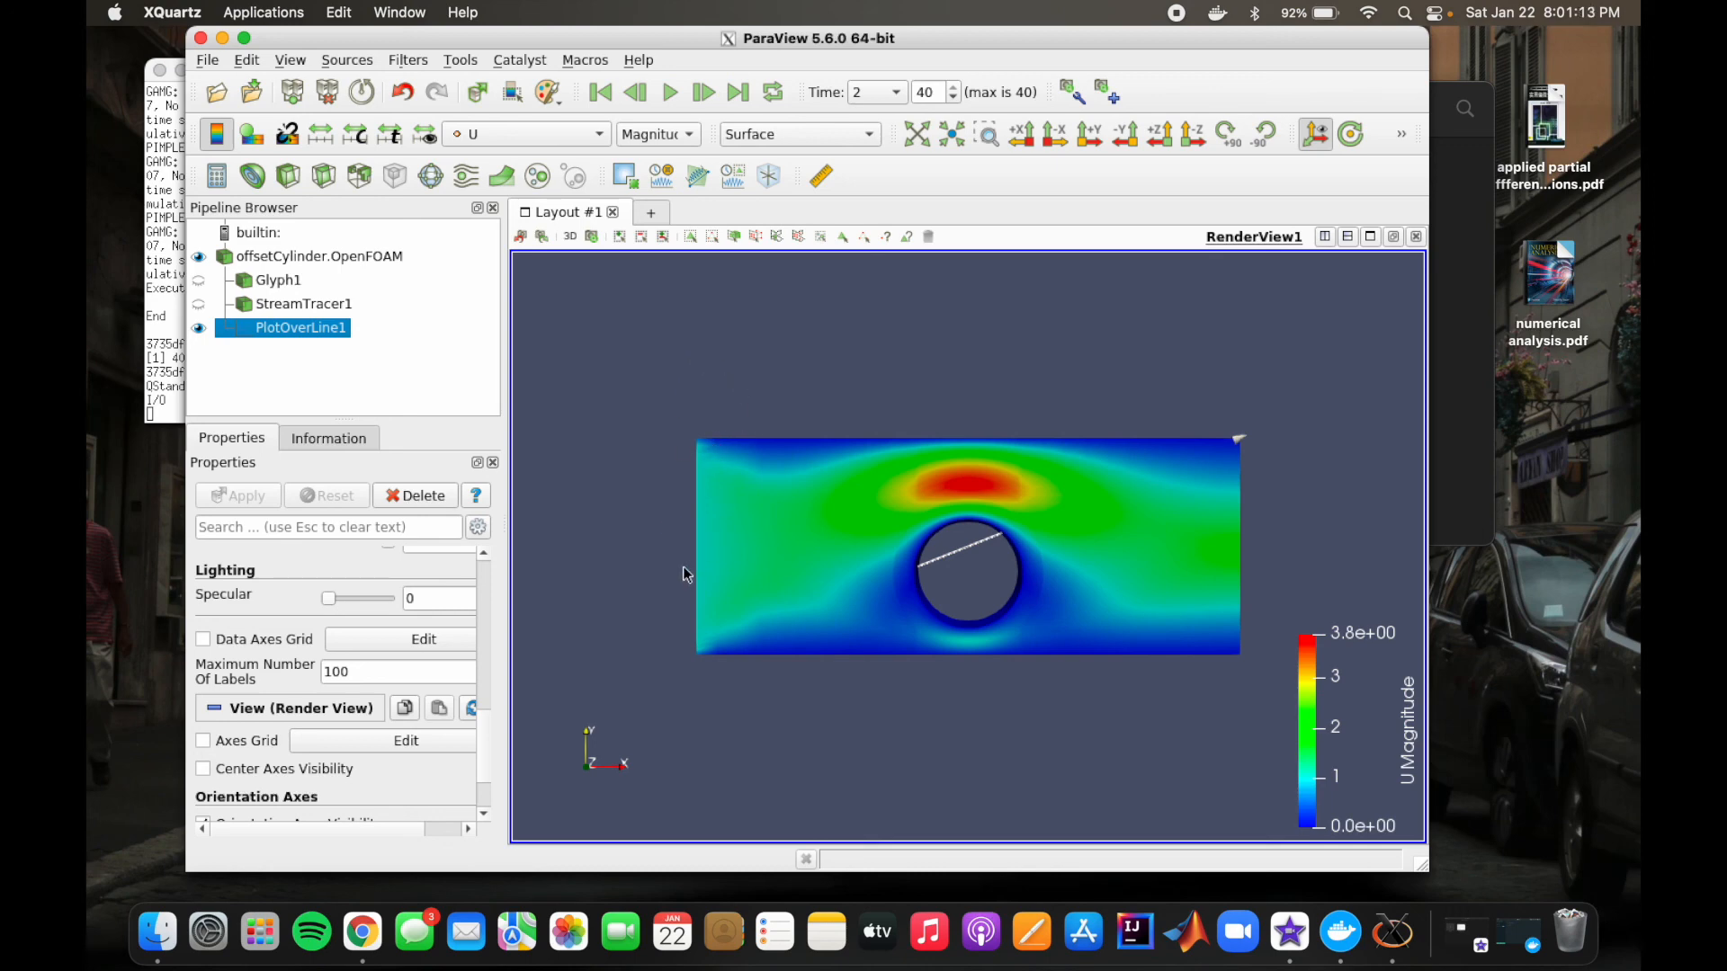
click(637, 322)
Step: Close ParaView, switch to Finder and open the tutorials folder inside the run folder
click(200, 38)
click(1062, 107)
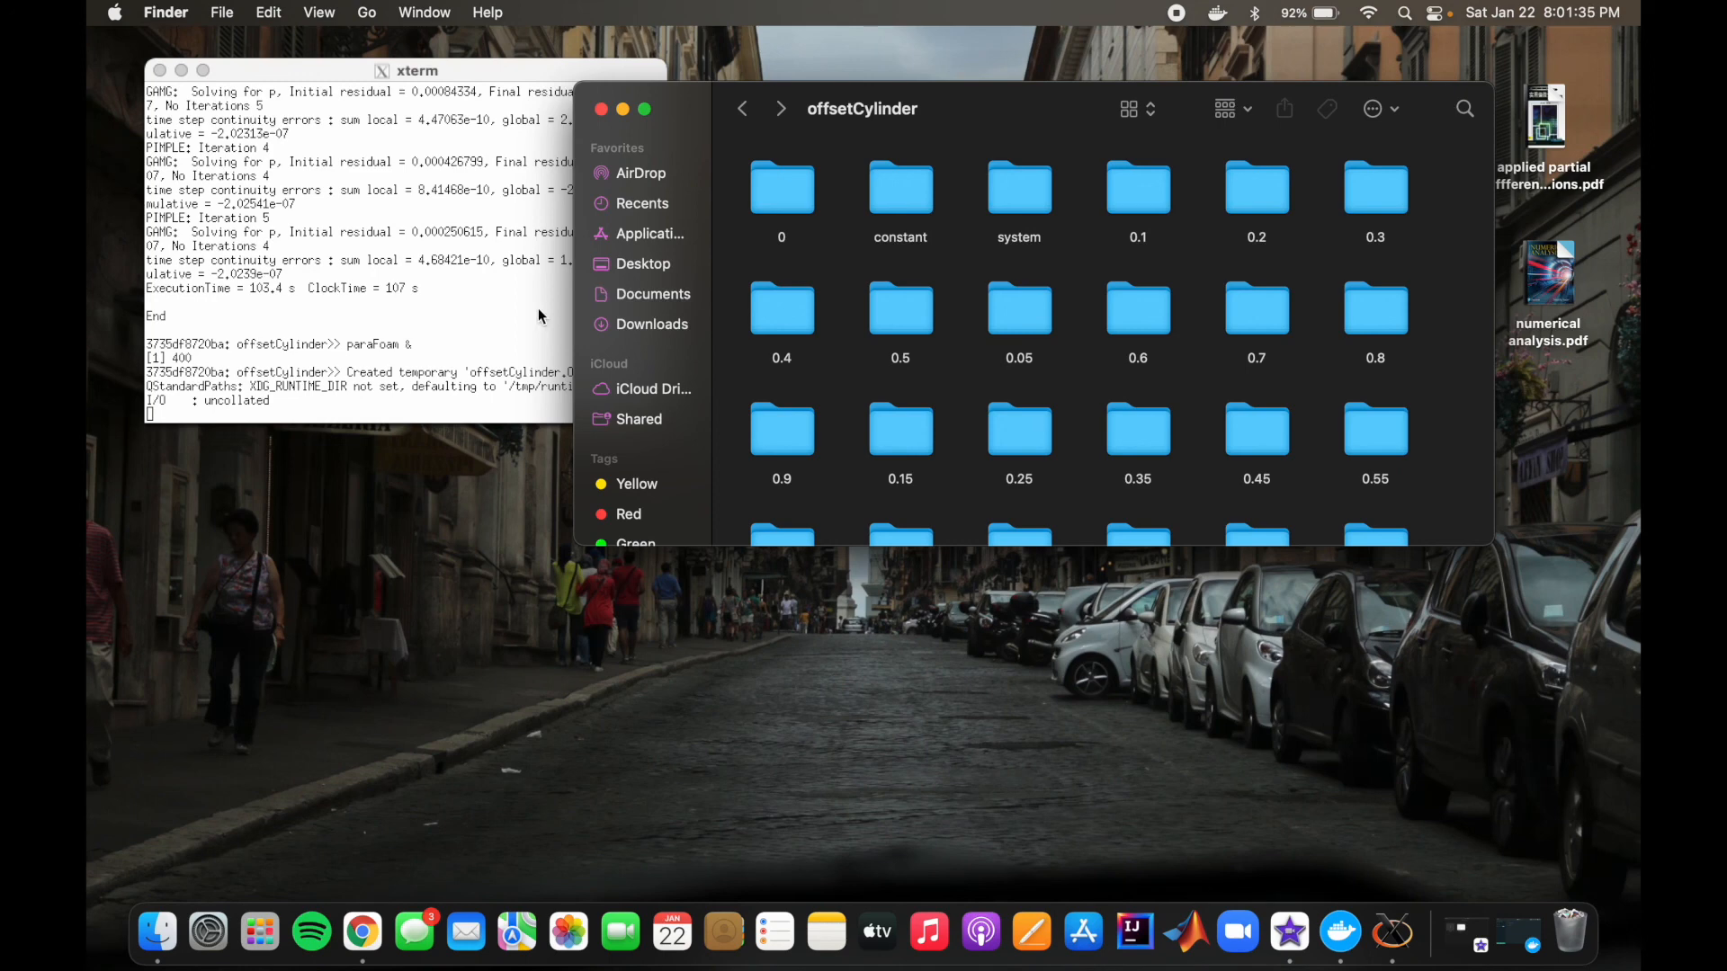
click(745, 109)
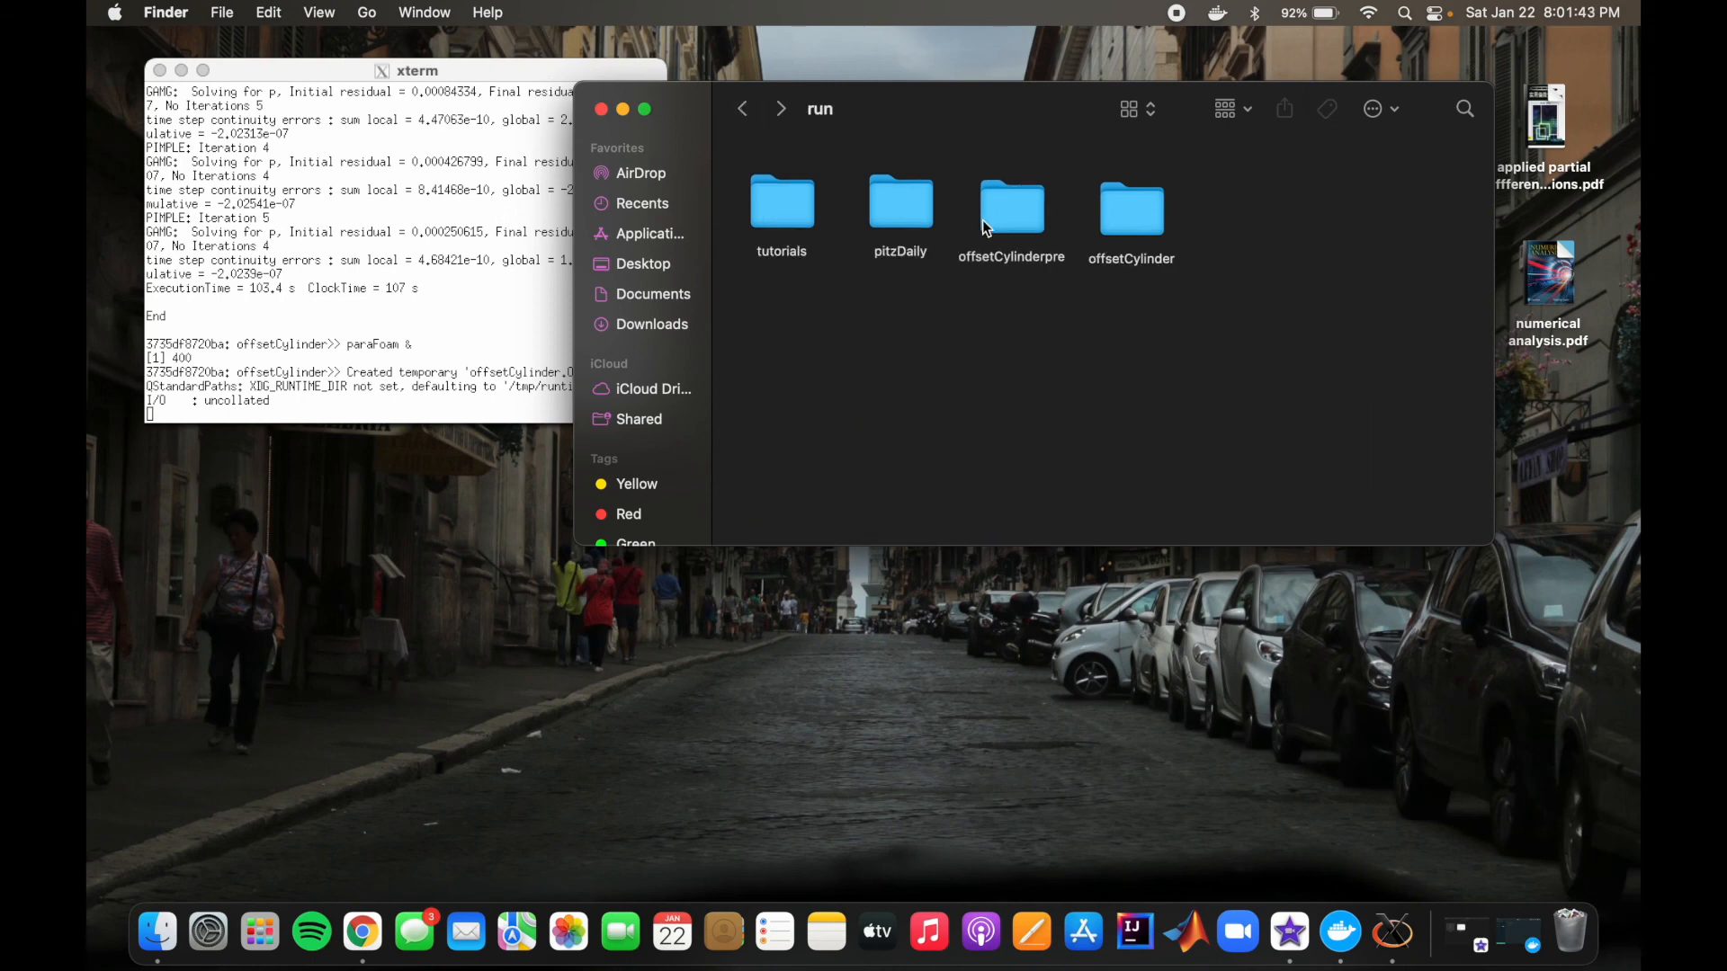
double_click(780, 219)
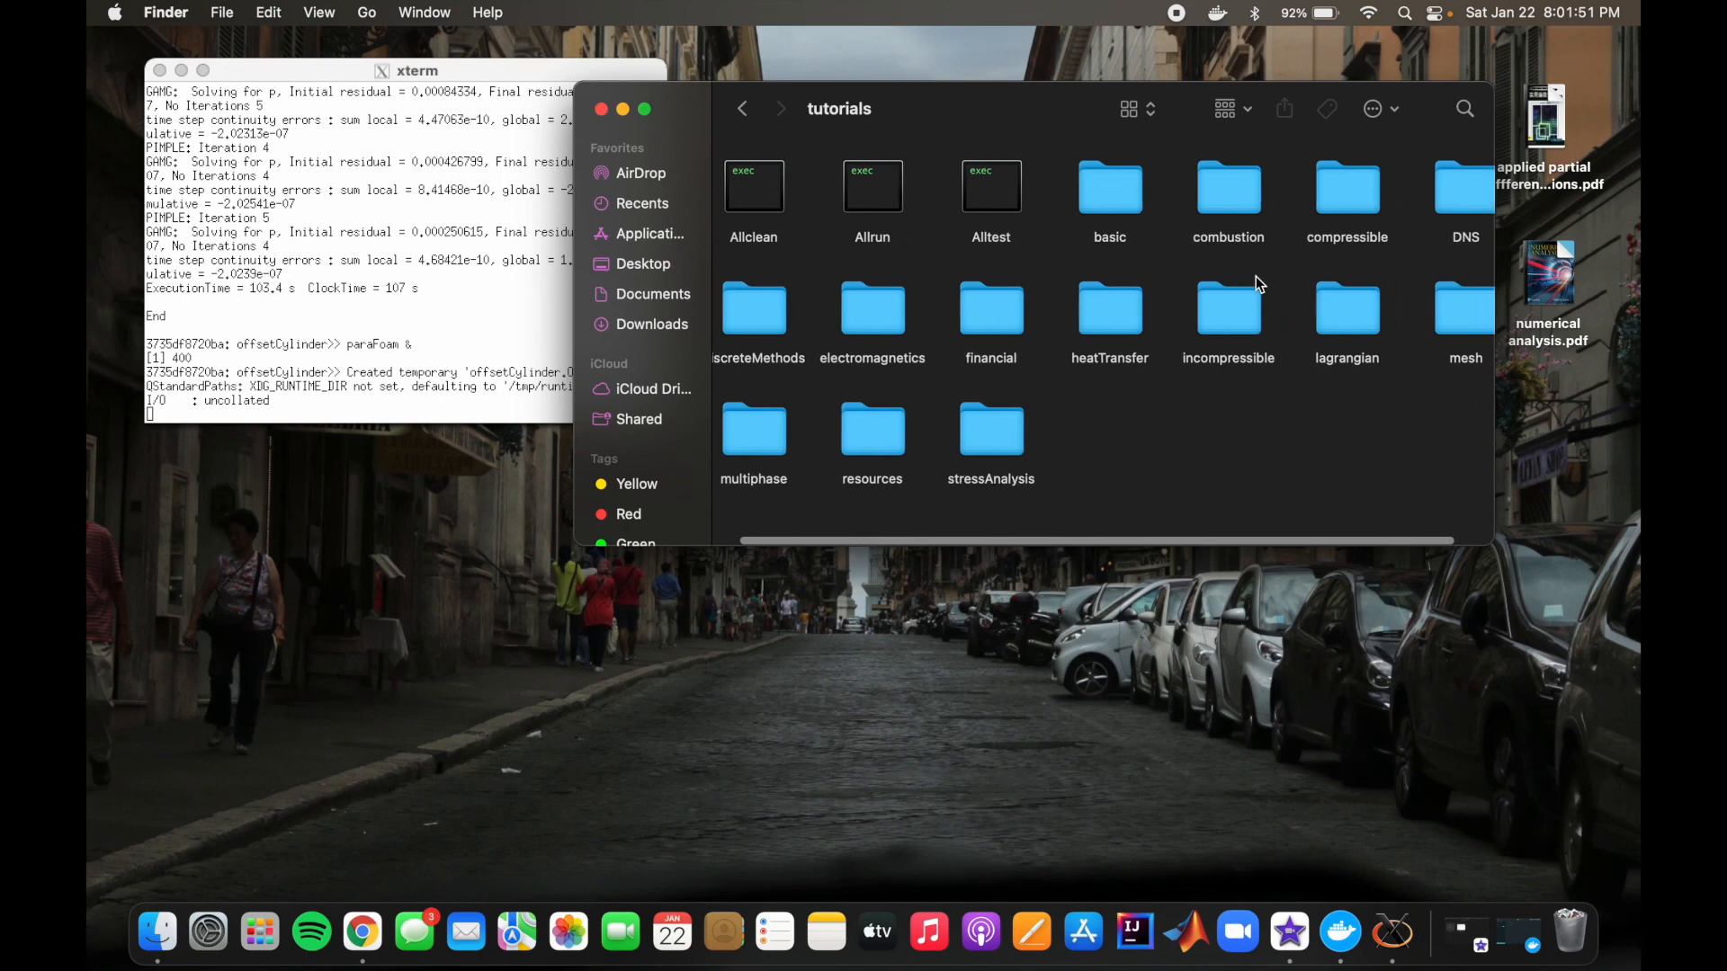
Step: Look into the compressible tutorials folder, return to the run folder and move the Finder window clear of the xterm window
scroll(1256, 277, right, 2)
double_click(1322, 184)
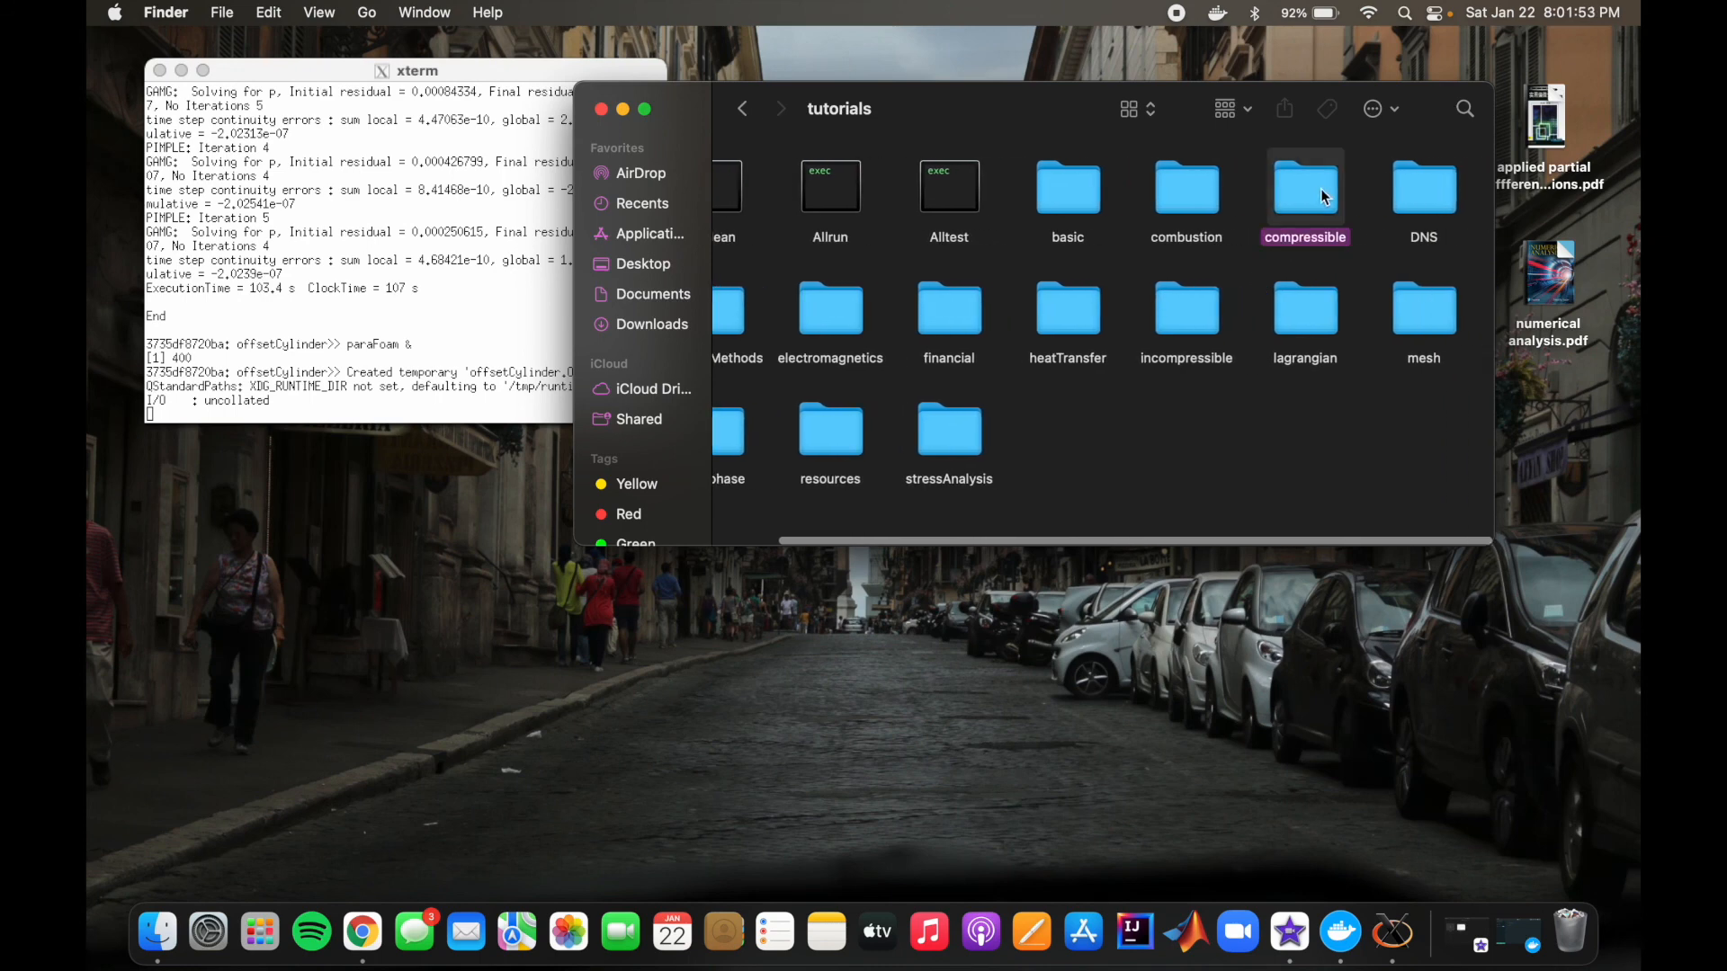
click(743, 110)
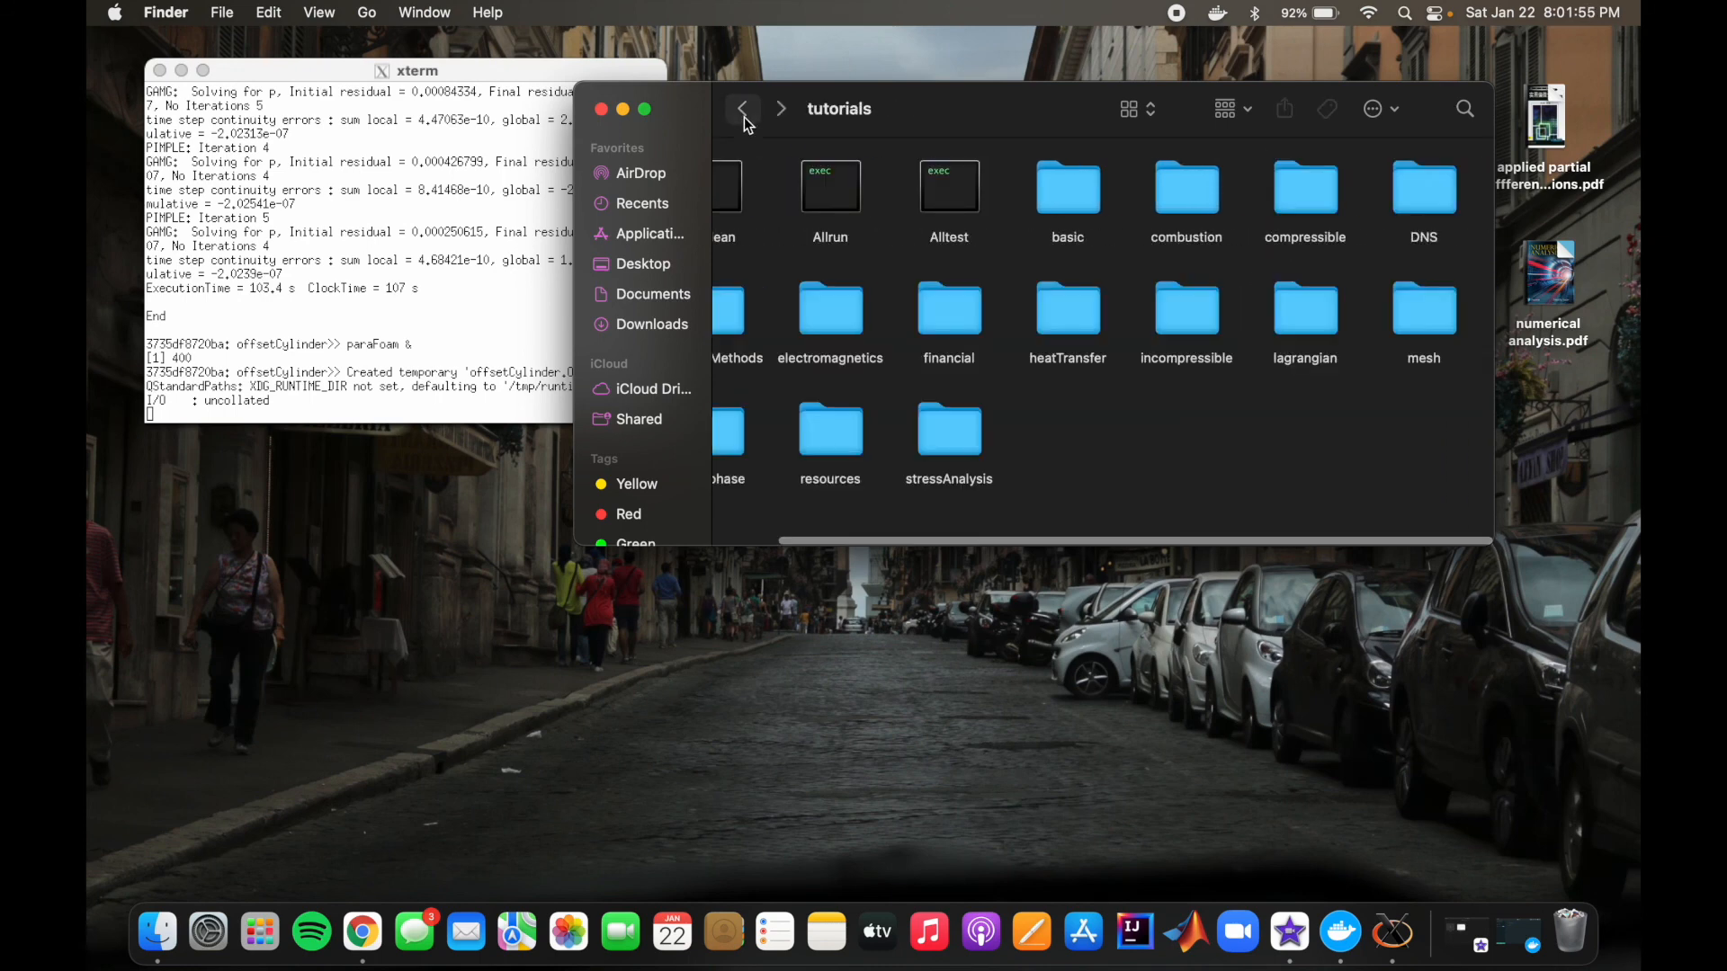
click(743, 110)
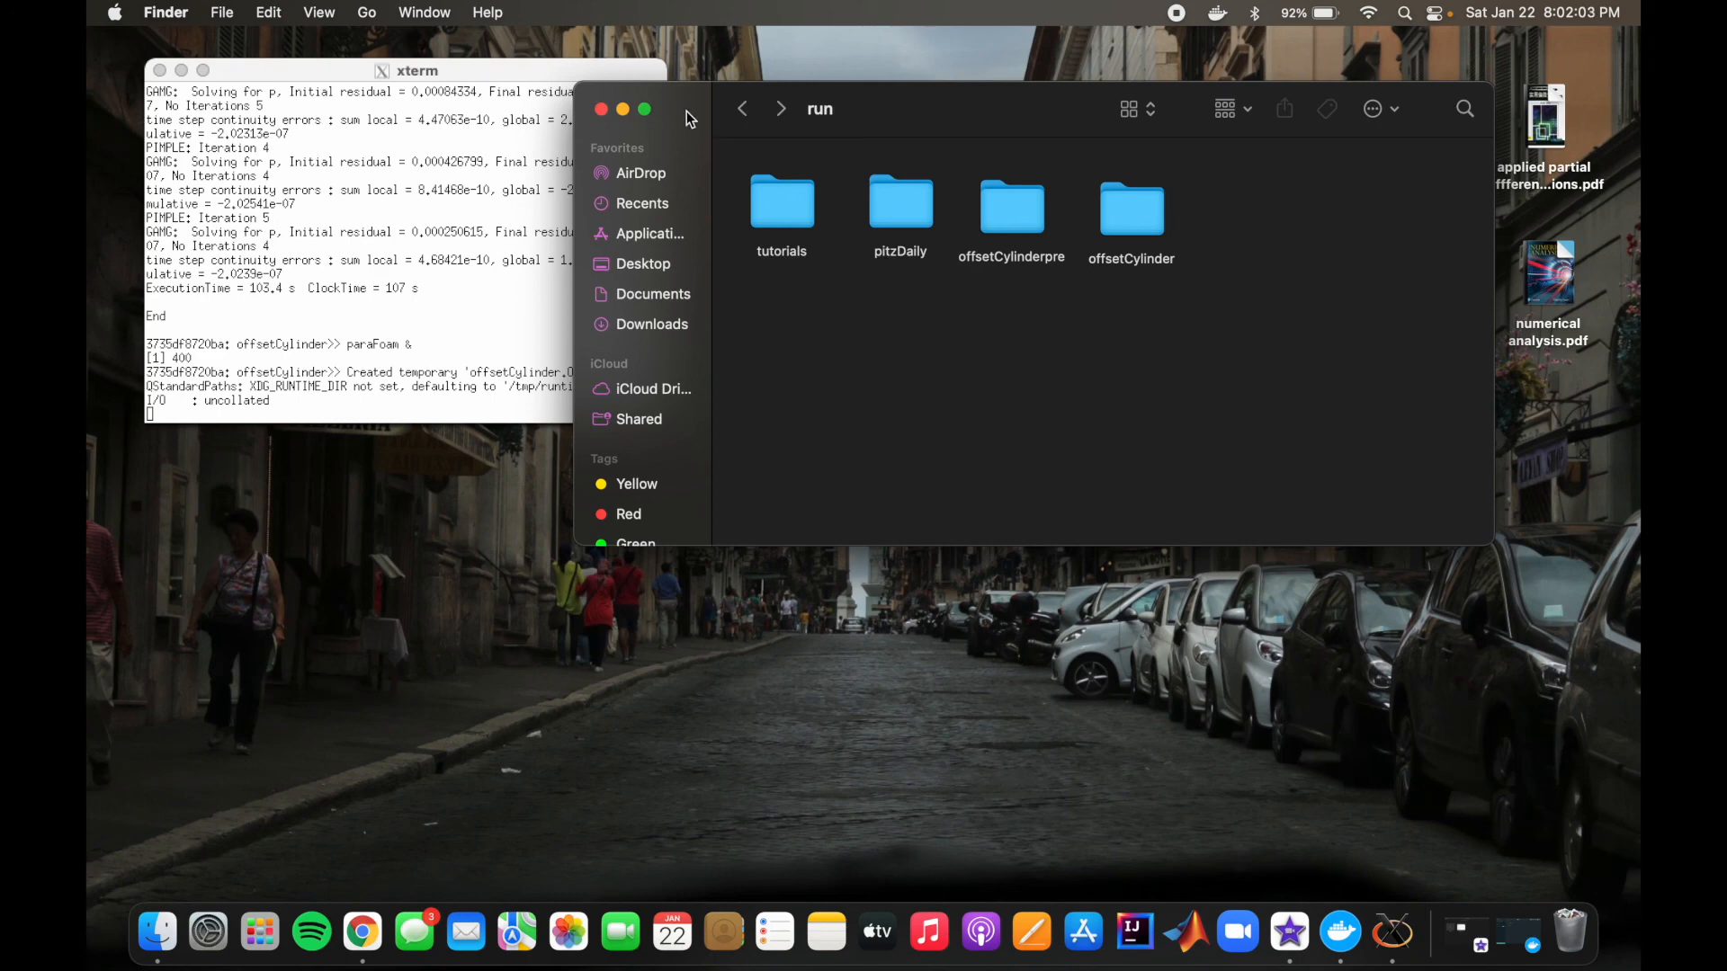
drag(911, 92, 1017, 176)
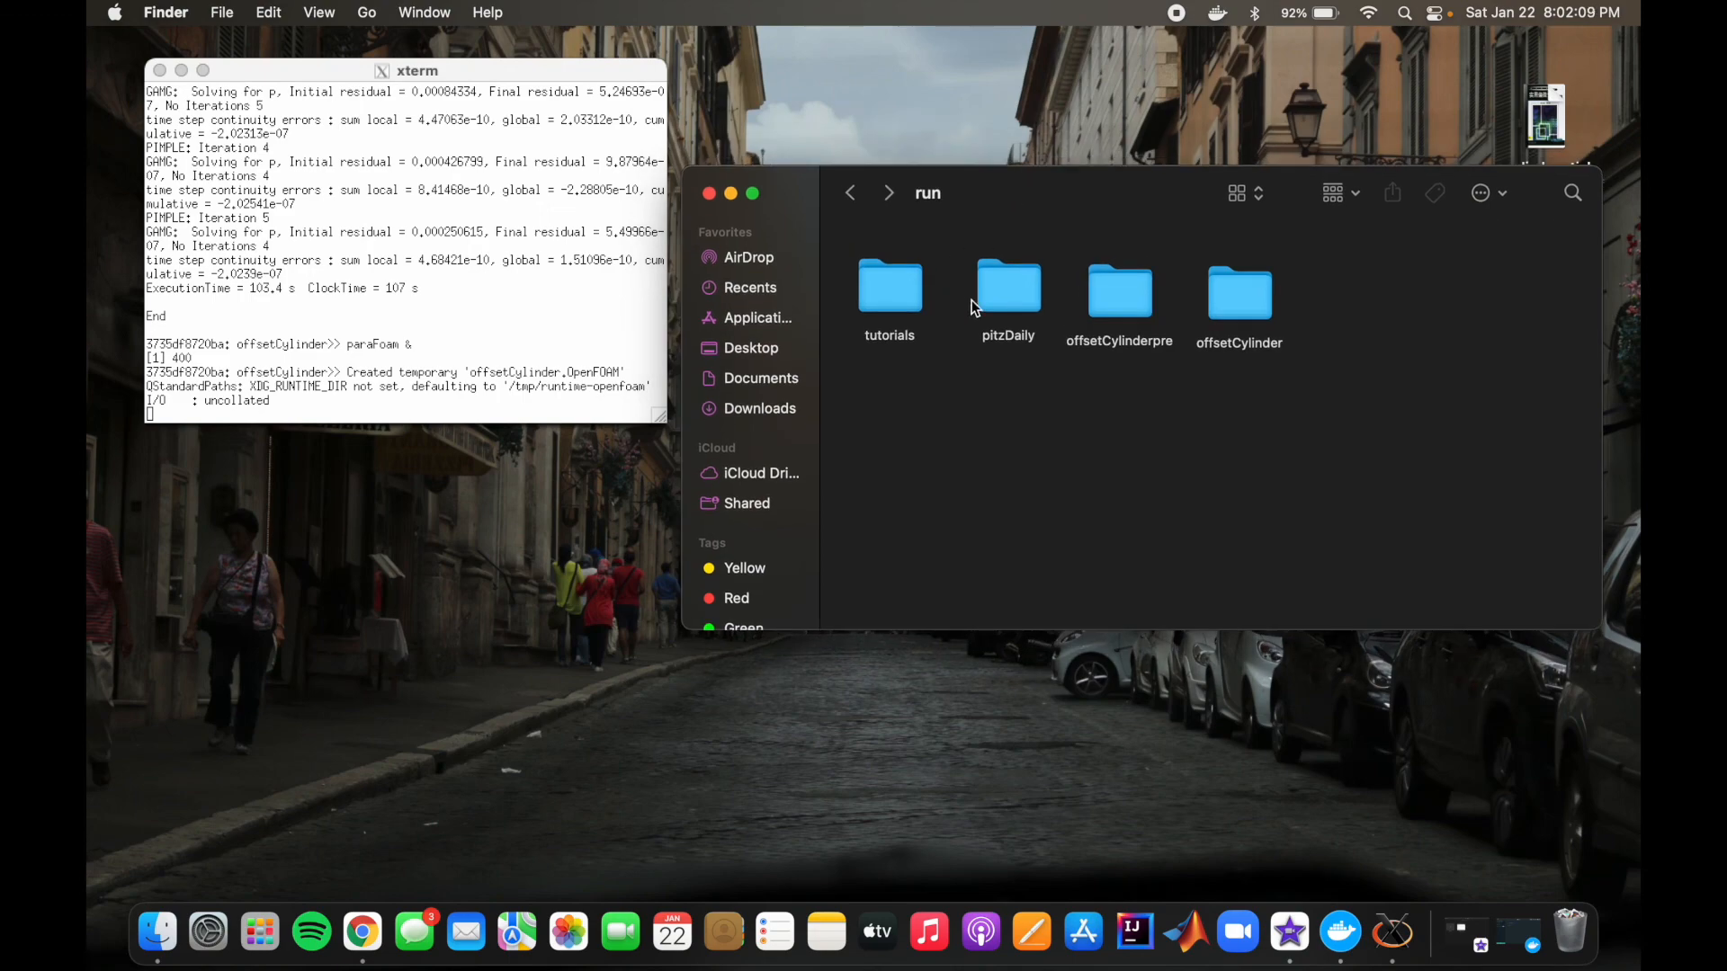